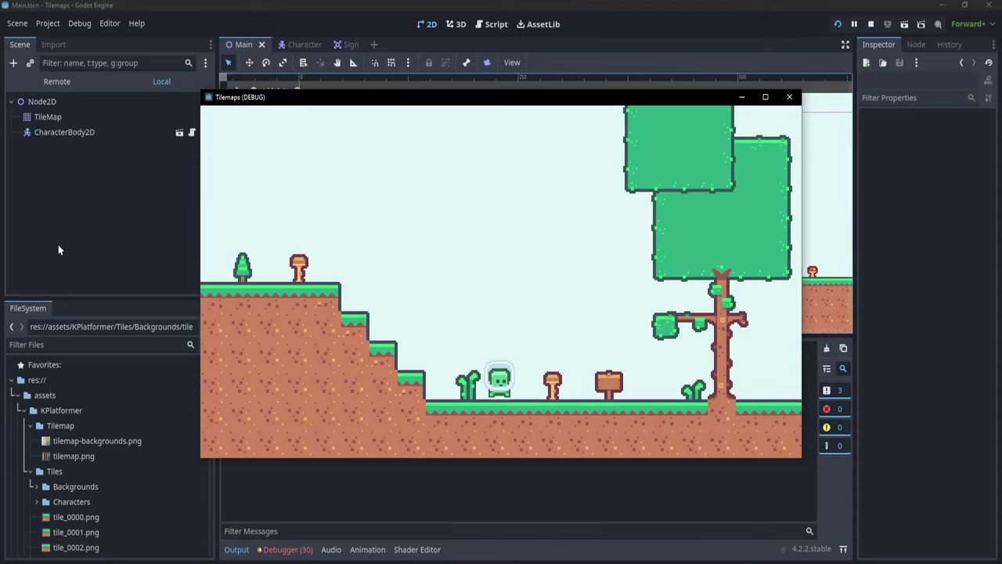
# Step: Try out the running platformer by moving the character both ways and jumping beside the grass steps
pyautogui.press('Left')
pyautogui.press('space')
pyautogui.press('Right')
pyautogui.press('space')
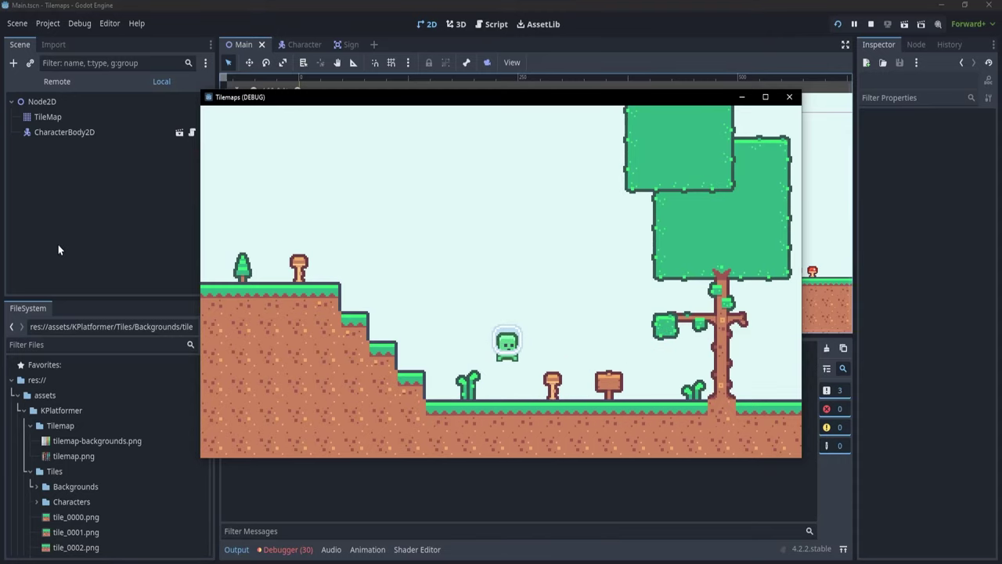
pyautogui.press('Left')
pyautogui.press('space')
pyautogui.press('space')
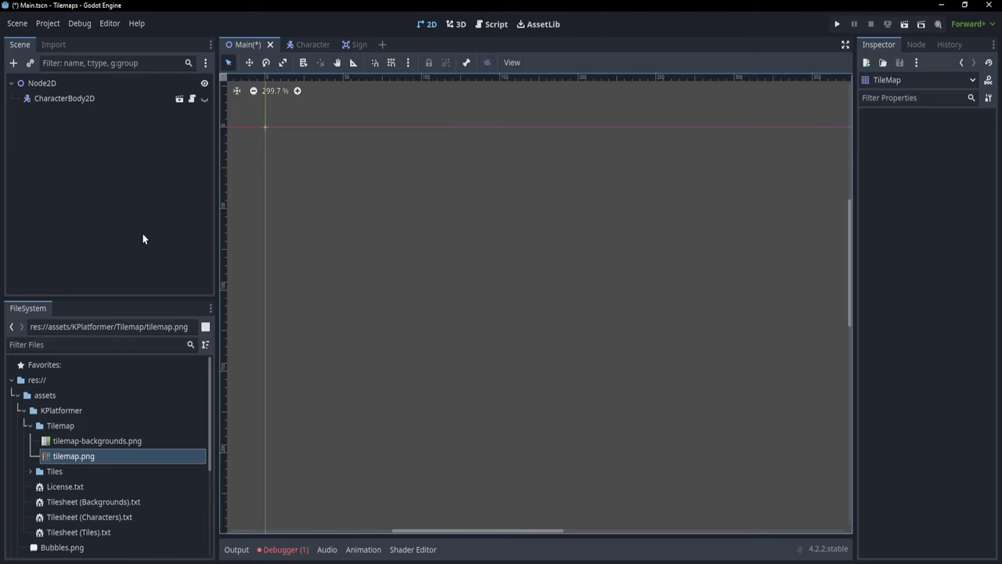
# Step: Add a TileMap node as a child of the Node2D root
pyautogui.rightClick(38, 81)
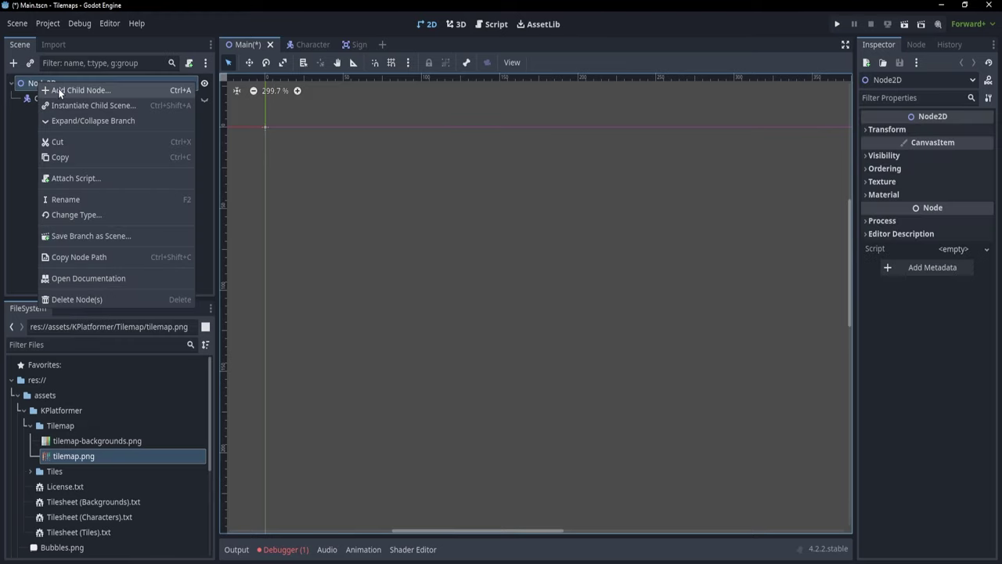
pyautogui.press('Escape')
pyautogui.hotkey('ctrl', 'a')
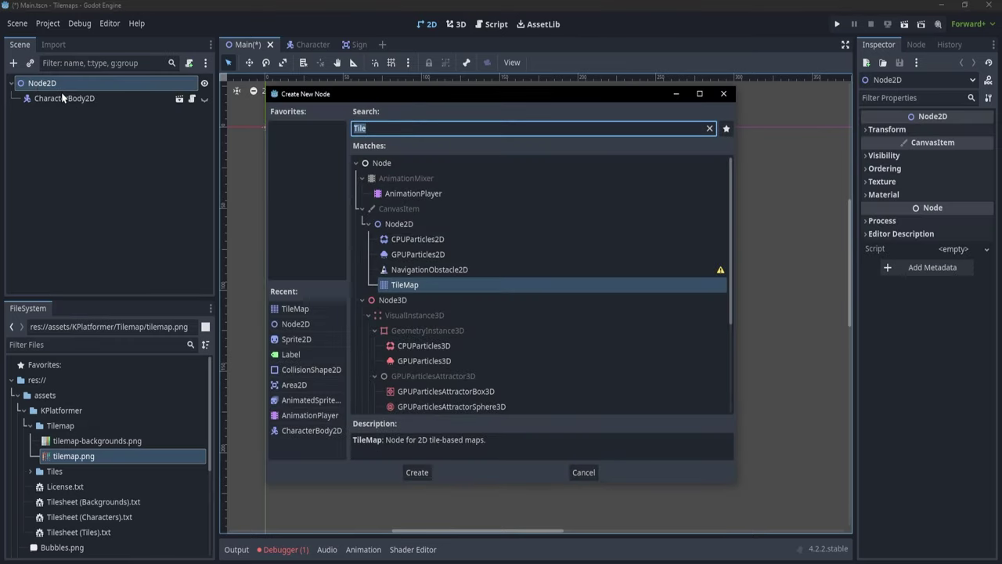
pyautogui.click(418, 473)
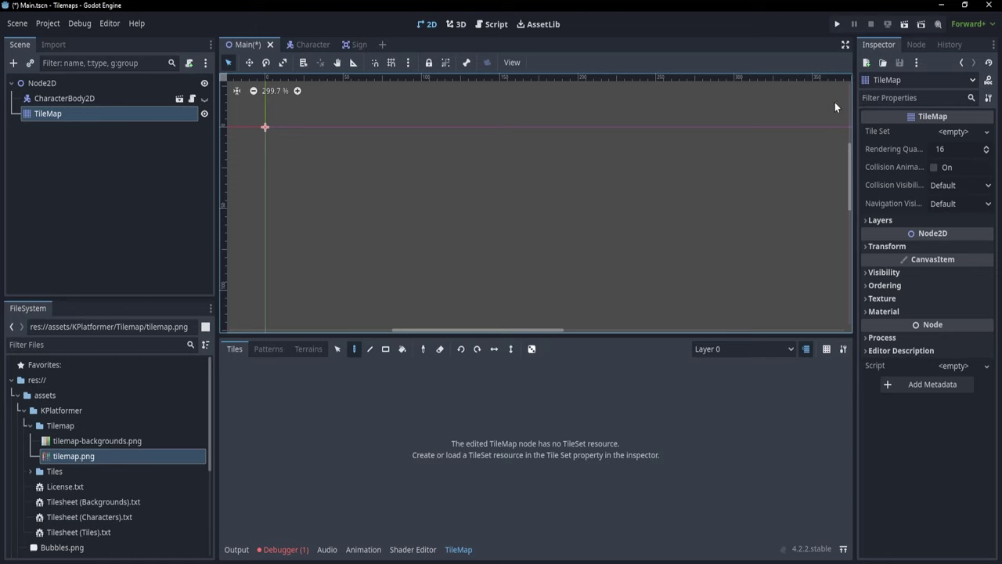
# Step: Assign a new TileSet to the TileMap and expand its properties
pyautogui.click(951, 134)
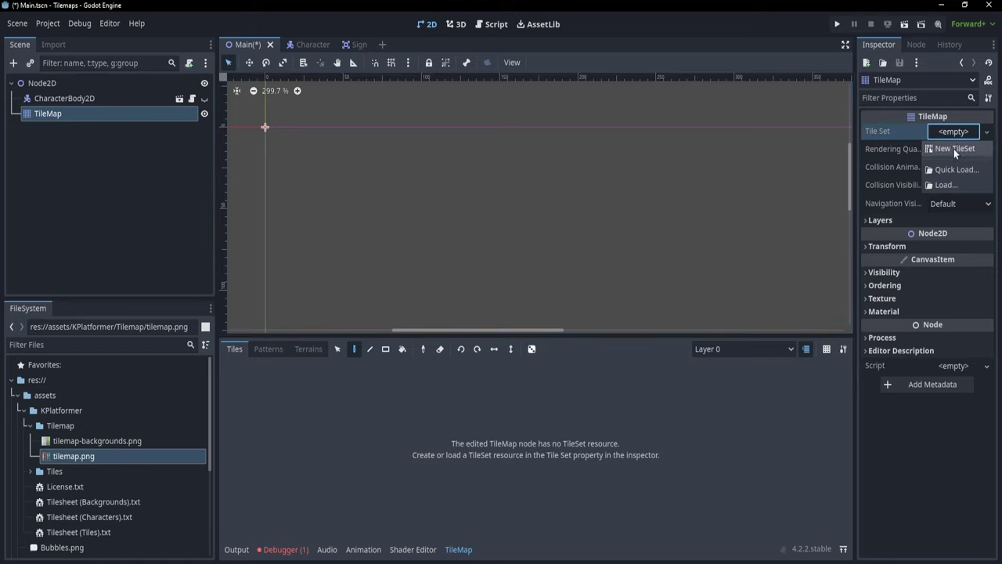
pyautogui.click(953, 149)
pyautogui.click(956, 133)
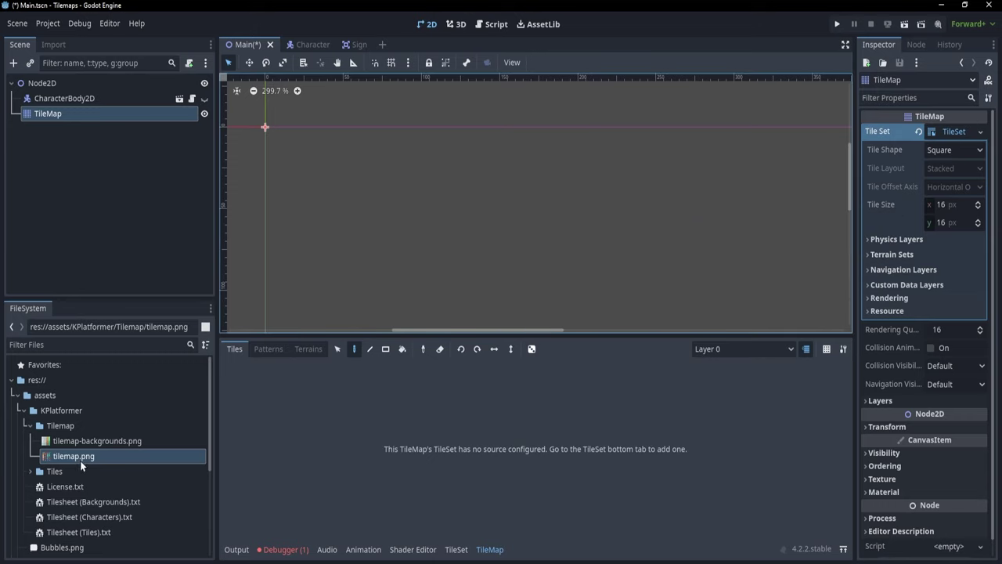
# Step: Set the TileSet's tile size to 18 px in both x and y
pyautogui.moveTo(81, 463)
pyautogui.click(954, 204)
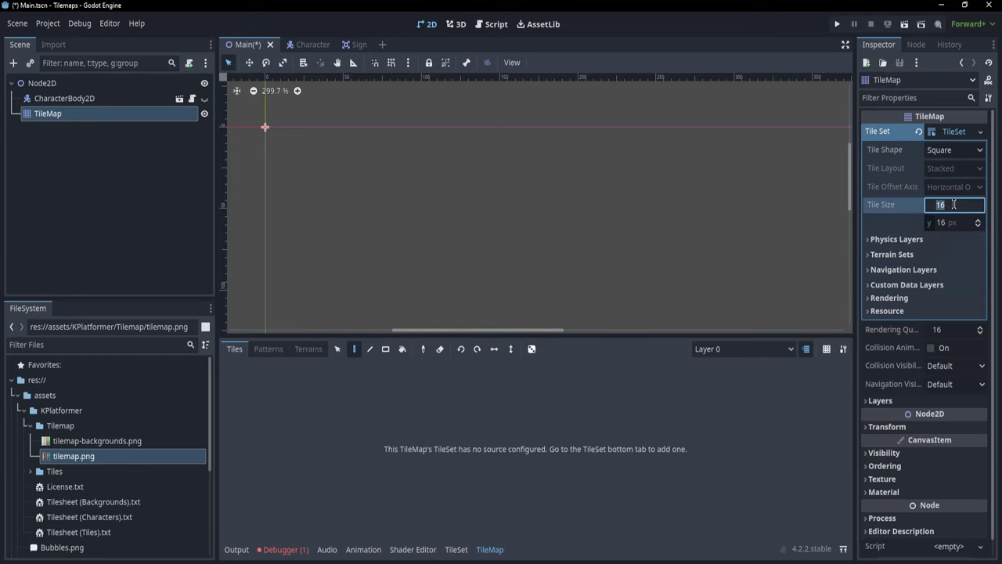
pyautogui.write('18')
pyautogui.press('Tab')
pyautogui.write('18')
pyautogui.press('Tab')
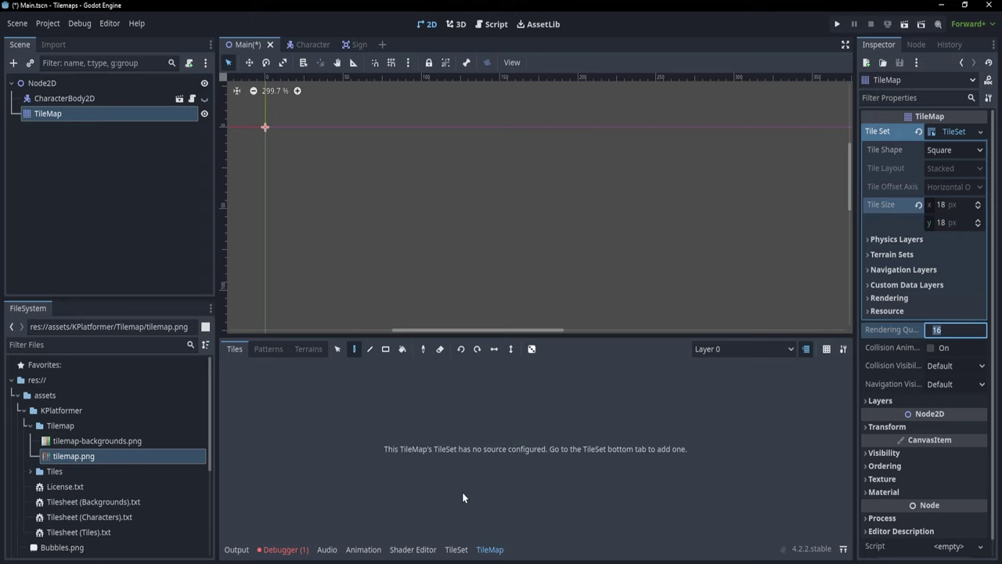
# Step: Add tilemap.png from the Tilemap folder as an atlas source in the TileSet, with its tiles created automatically
pyautogui.click(457, 550)
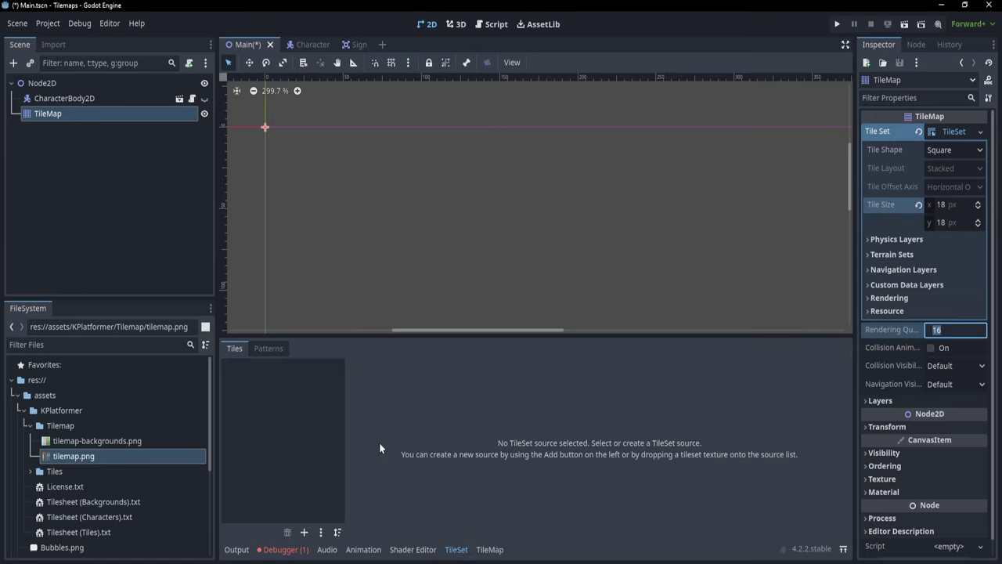
pyautogui.click(304, 533)
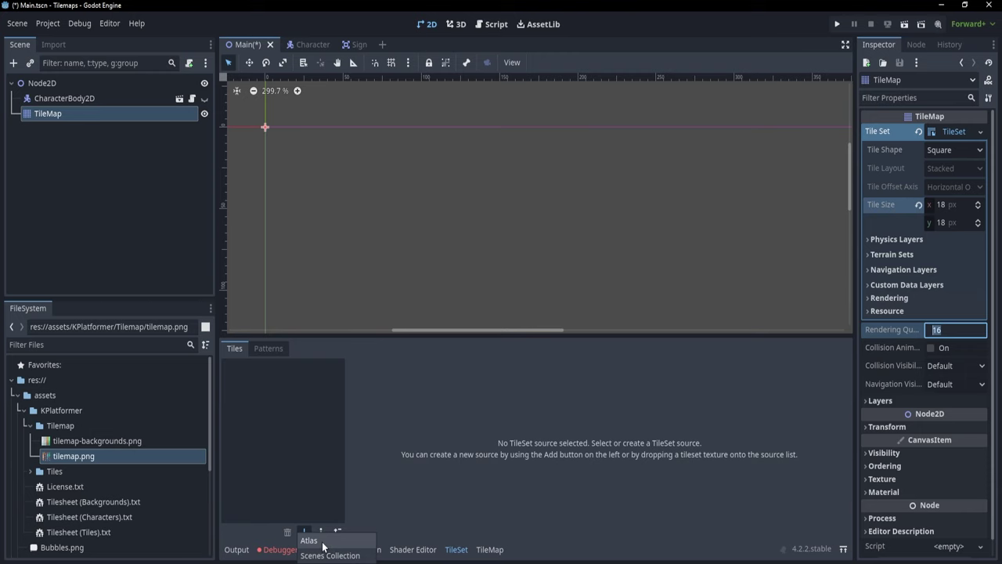
pyautogui.click(309, 540)
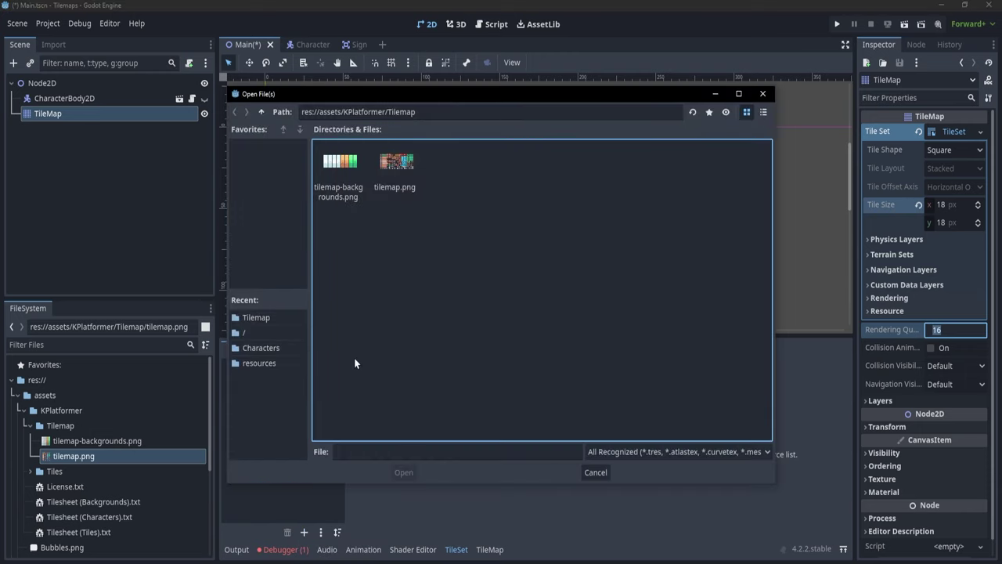
pyautogui.click(395, 172)
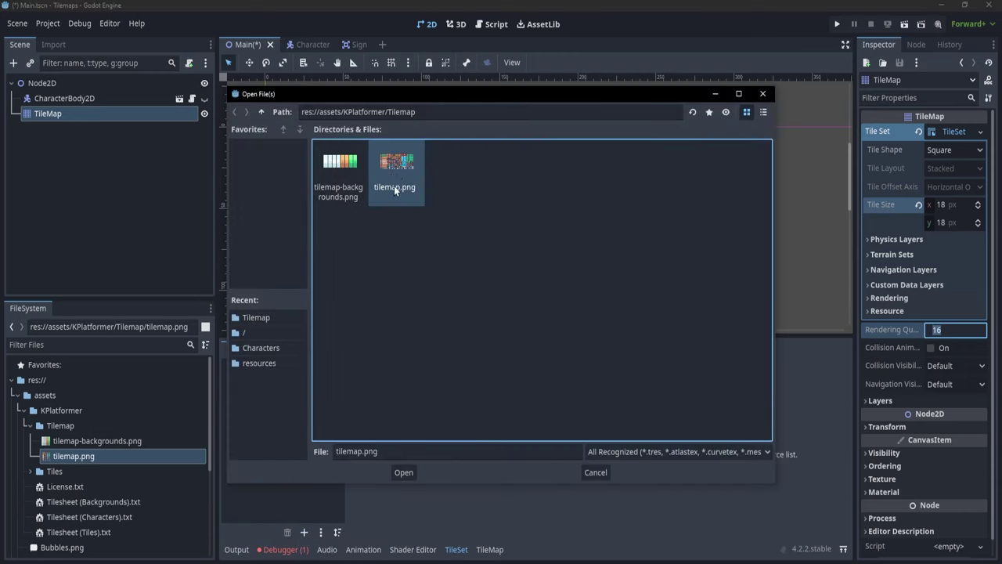
pyautogui.click(404, 472)
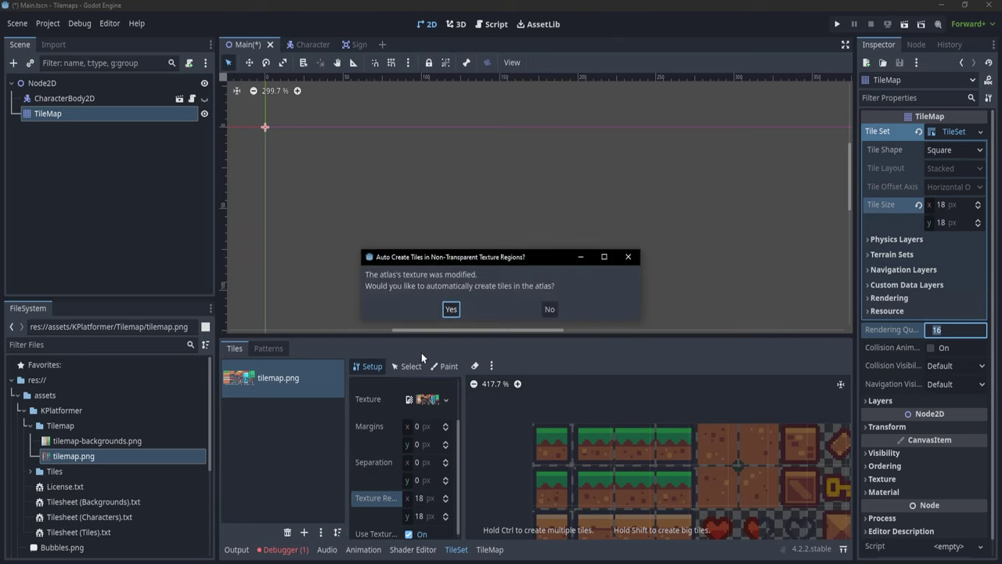
pyautogui.click(450, 309)
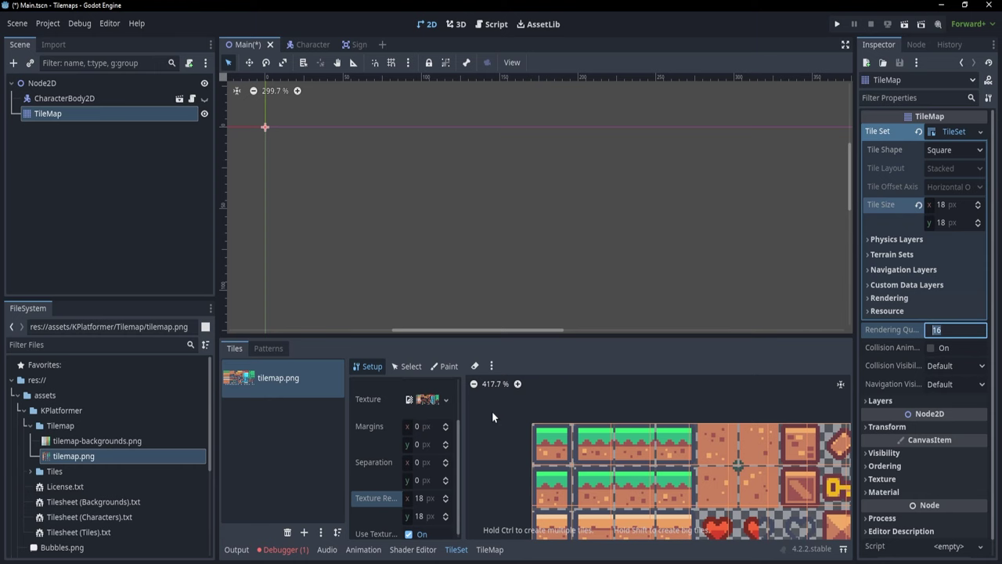
# Step: Examine how the atlas grid lines up with the tile artwork and the gaps between tiles
pyautogui.scroll(-1, 729, 497)
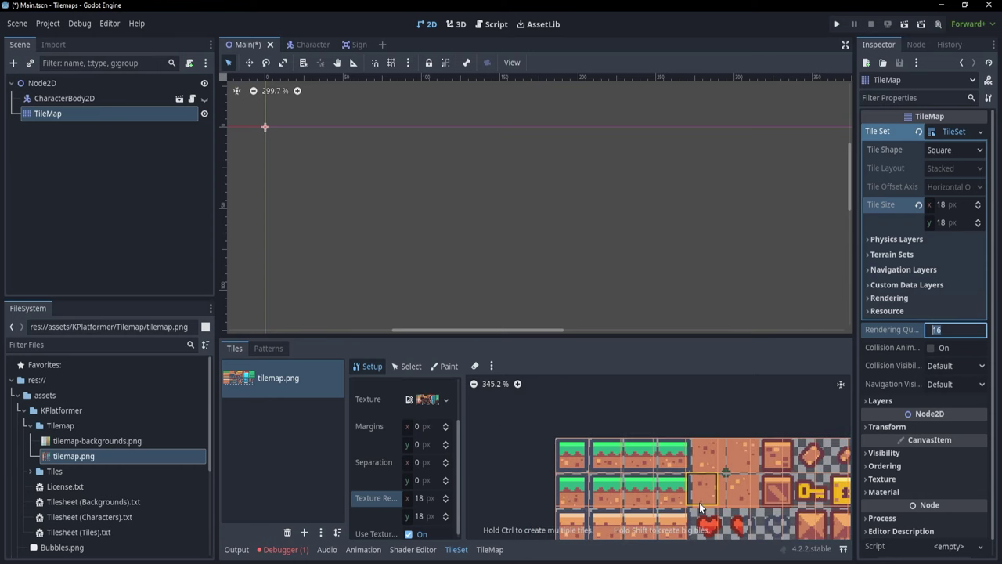
pyautogui.moveTo(699, 503); pyautogui.dragTo(603, 433, button='middle')
pyautogui.moveTo(674, 486); pyautogui.dragTo(609, 452, button='middle')
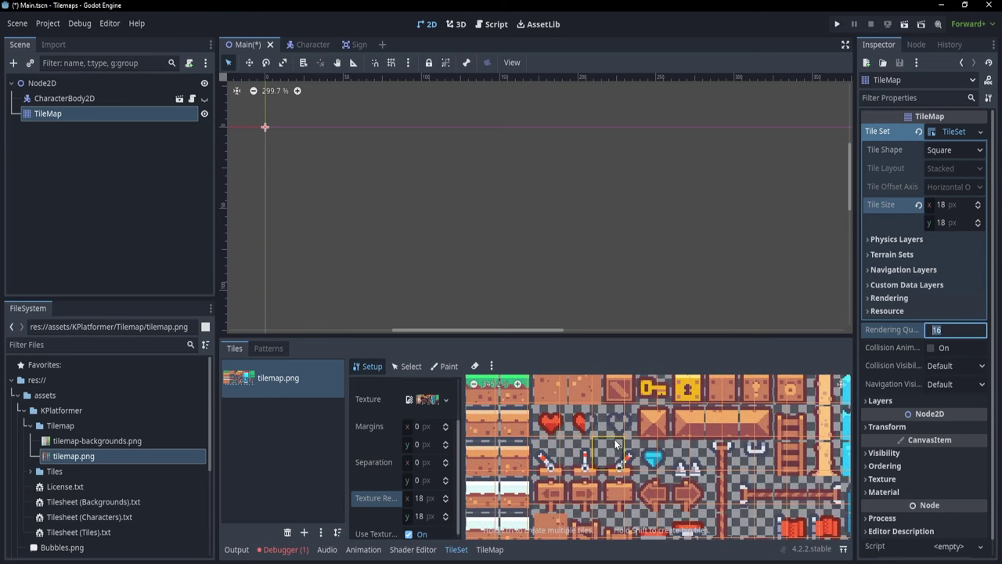
pyautogui.moveTo(568, 426); pyautogui.dragTo(731, 496, button='middle')
pyautogui.scroll(2, 732, 499)
pyautogui.scroll(1, 601, 438)
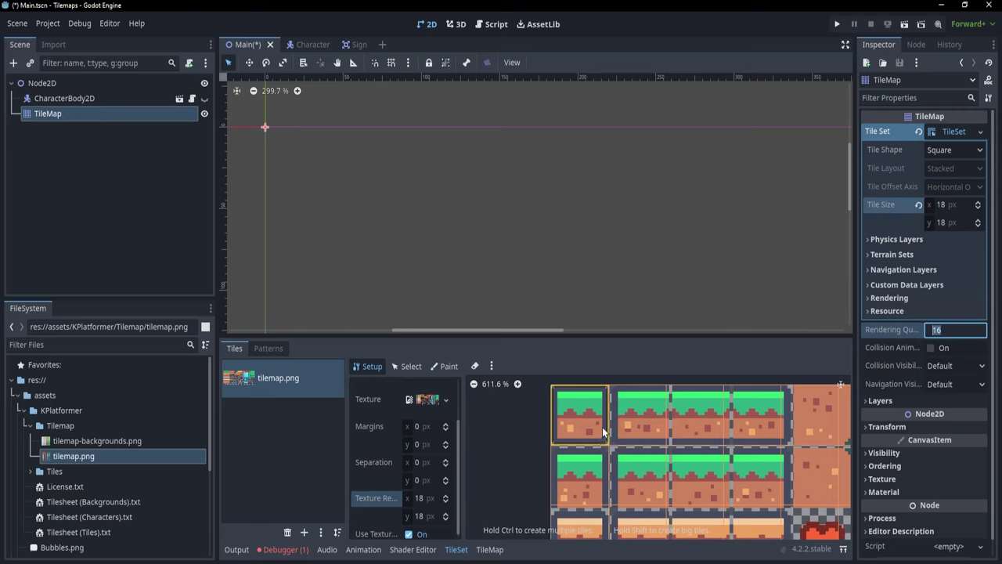
pyautogui.moveTo(602, 427); pyautogui.dragTo(571, 450, button='middle')
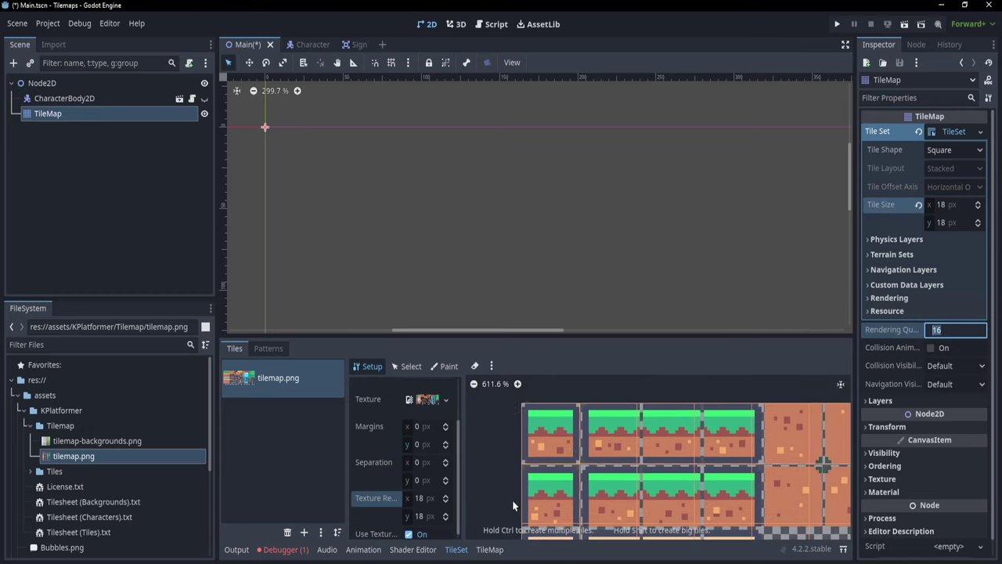
pyautogui.scroll(2, 592, 476)
pyautogui.scroll(4, 592, 473)
pyautogui.moveTo(612, 458); pyautogui.dragTo(502, 464, button='middle')
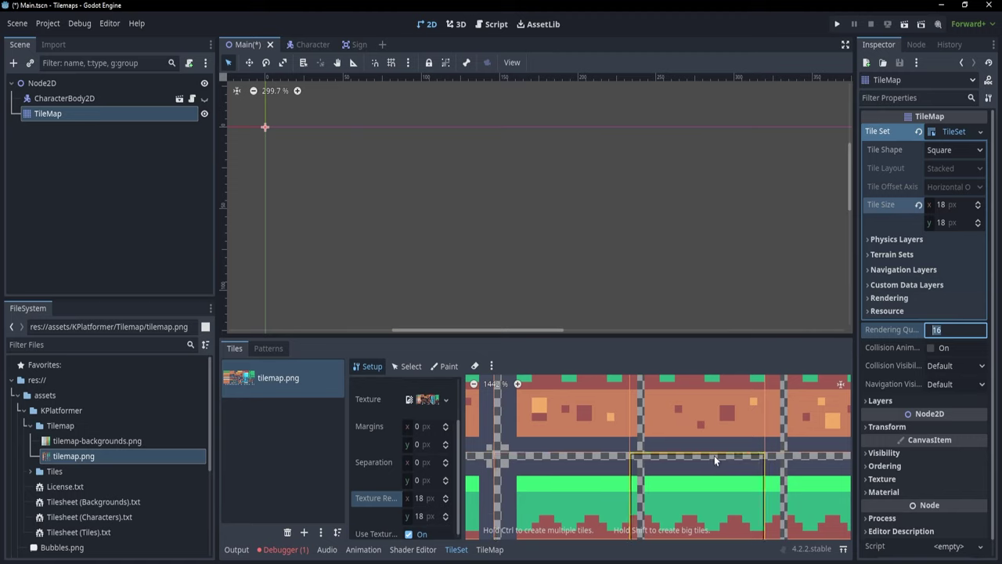
pyautogui.scroll(-5, 658, 466)
pyautogui.moveTo(549, 465); pyautogui.dragTo(587, 459, button='middle')
pyautogui.scroll(-1, 403, 482)
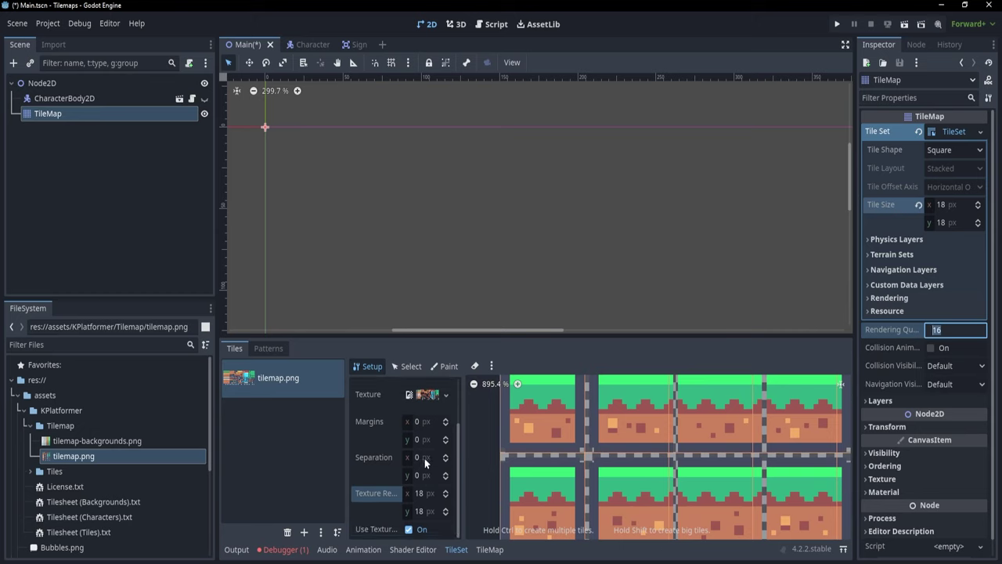
# Step: Set the atlas separation to 1 px in both x and y and check the grid against the tiles
pyautogui.click(424, 458)
pyautogui.write('1')
pyautogui.press('Tab')
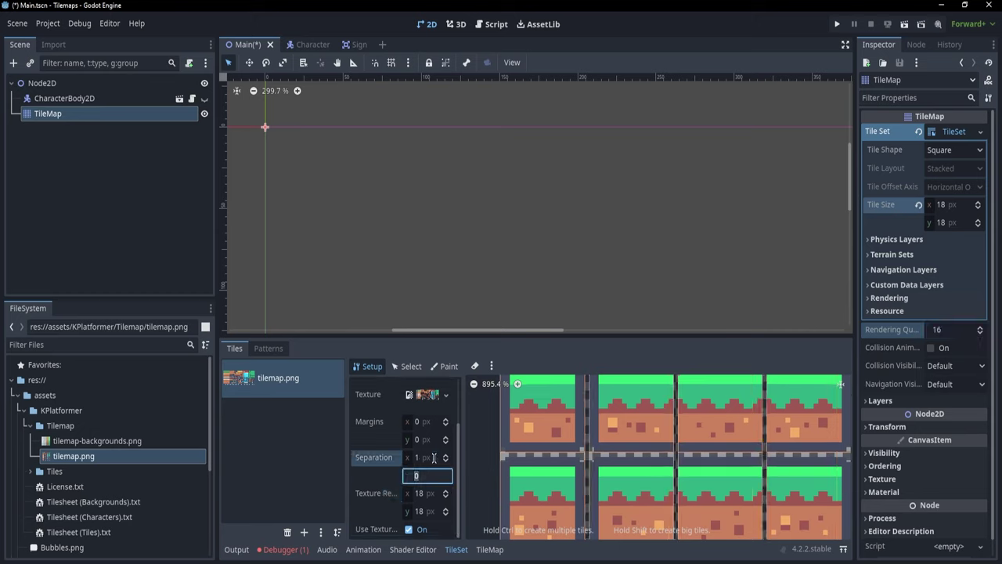
pyautogui.write('1')
pyautogui.press('Tab')
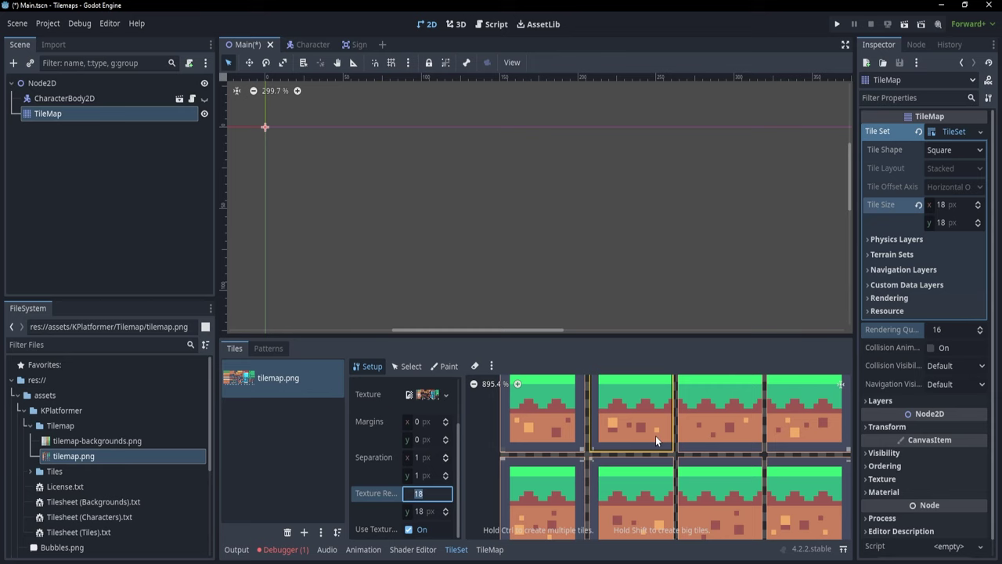
pyautogui.scroll(-2, 583, 454)
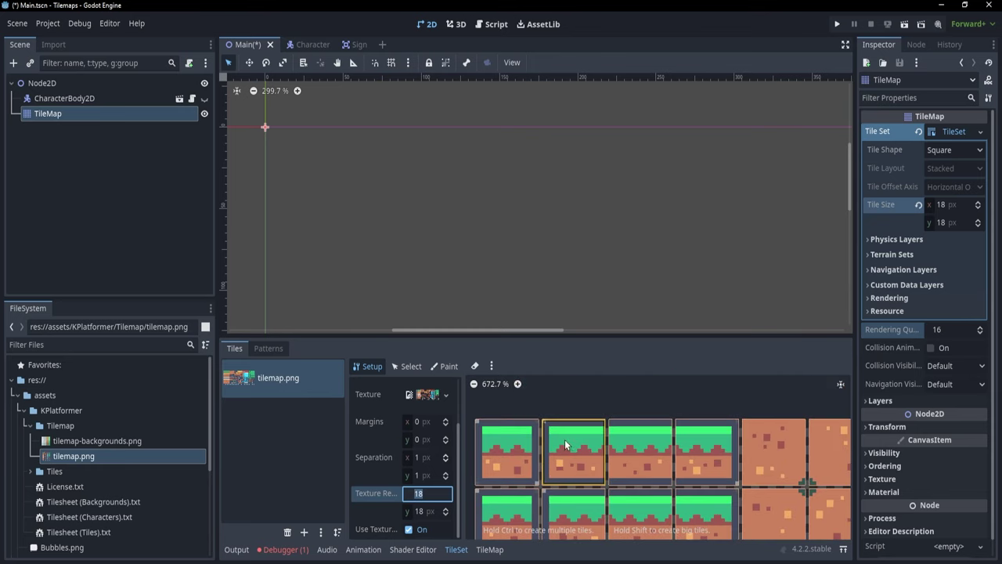
pyautogui.scroll(-4, 707, 479)
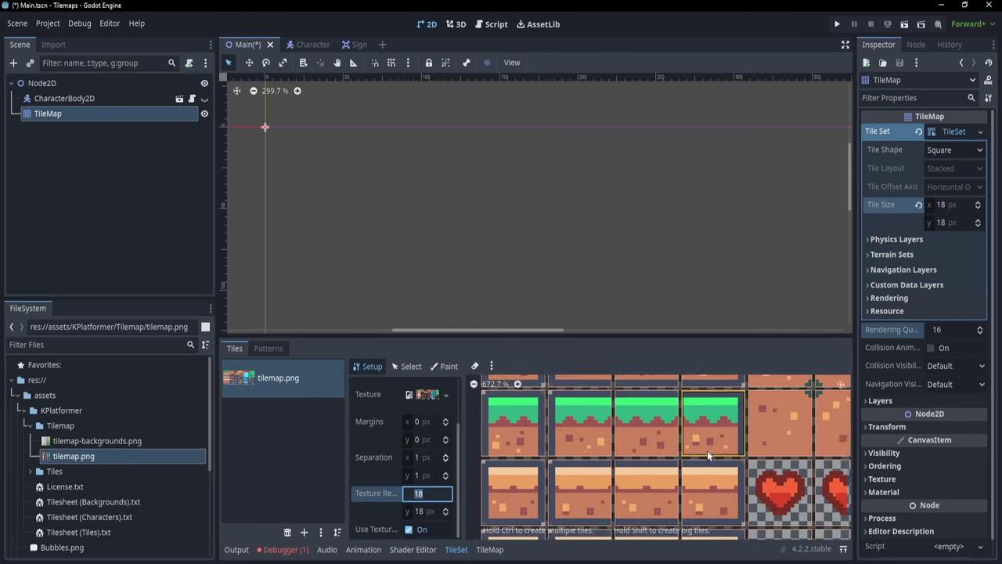
pyautogui.moveTo(601, 430); pyautogui.dragTo(605, 473, button='middle')
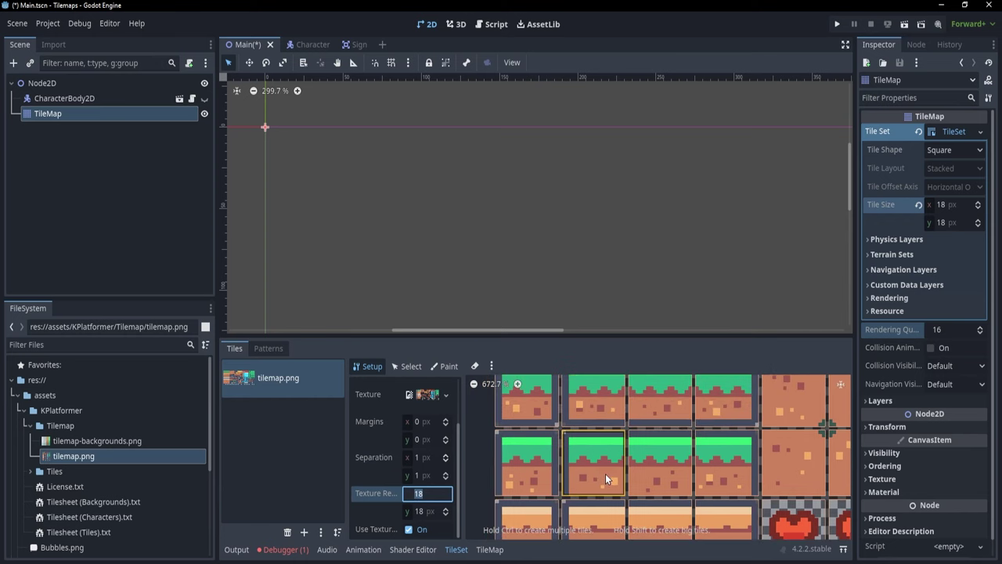
pyautogui.scroll(-1, 605, 473)
pyautogui.keyDown('ctrl'); pyautogui.scroll(-6, 605, 479); pyautogui.keyUp('ctrl')
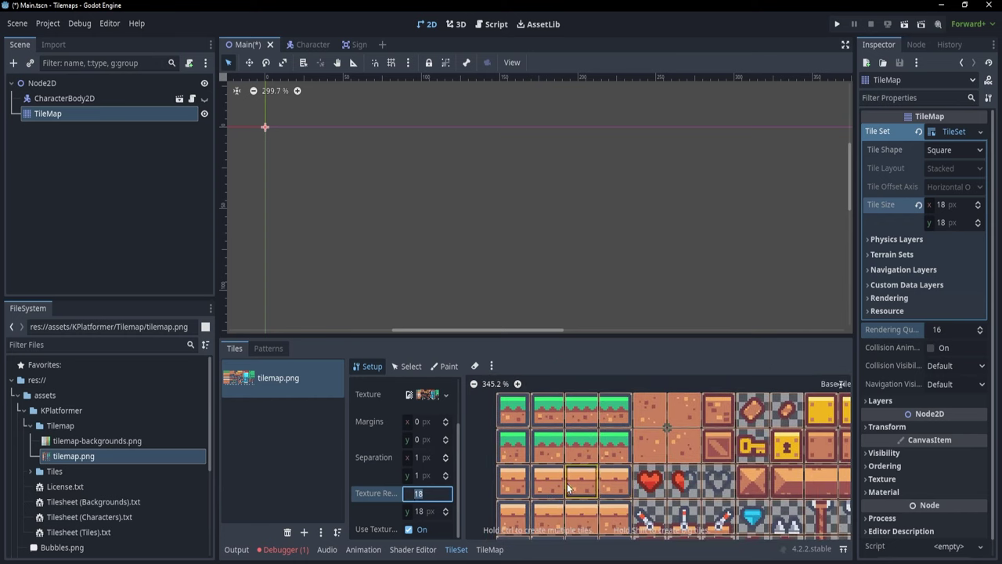
# Step: Paint the left-end grass tile at atlas coordinates (1, 1) into cell (2, 2) of the TileMap
pyautogui.click(499, 548)
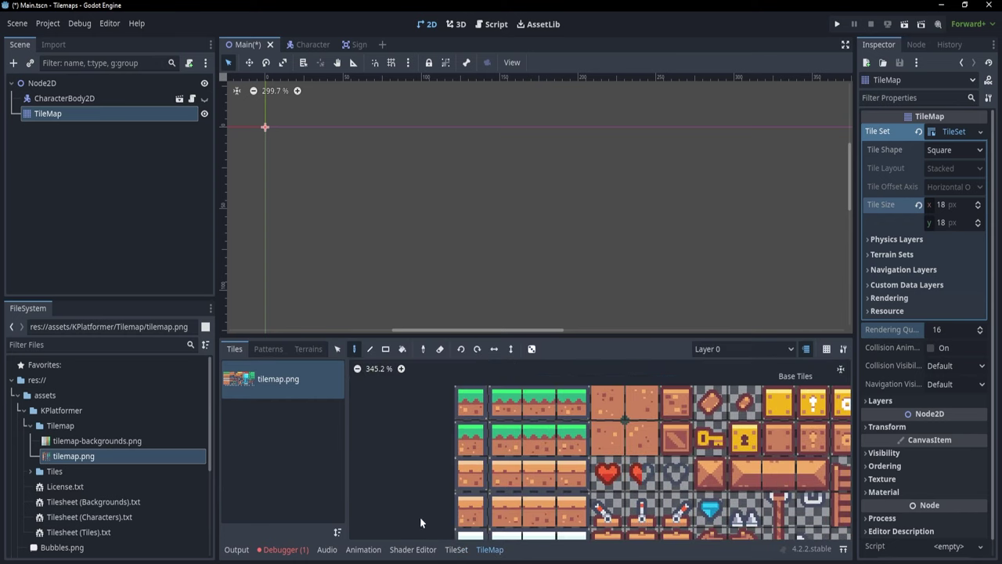
pyautogui.scroll(-1, 472, 479)
pyautogui.moveTo(472, 479); pyautogui.dragTo(494, 461, button='middle')
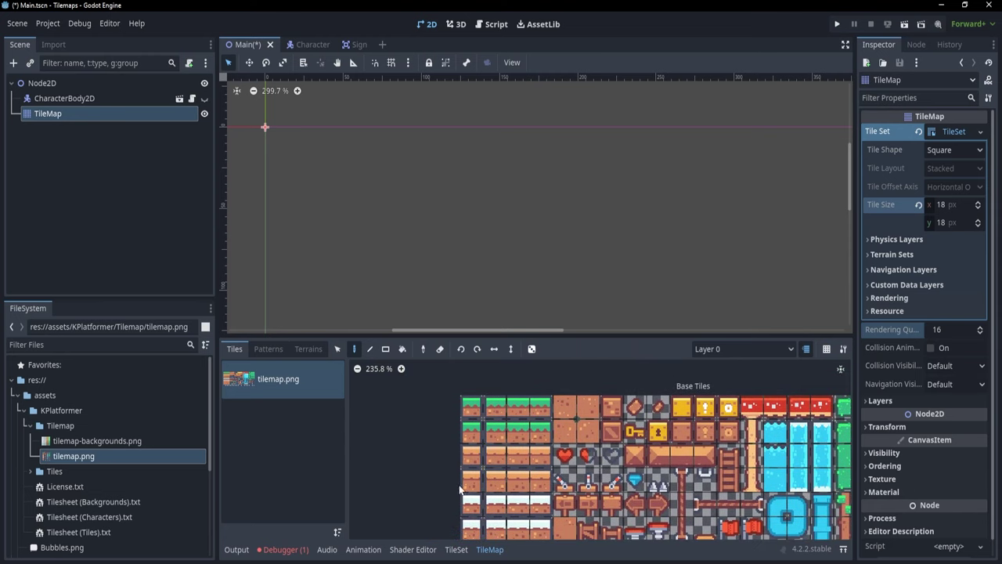
pyautogui.click(502, 410)
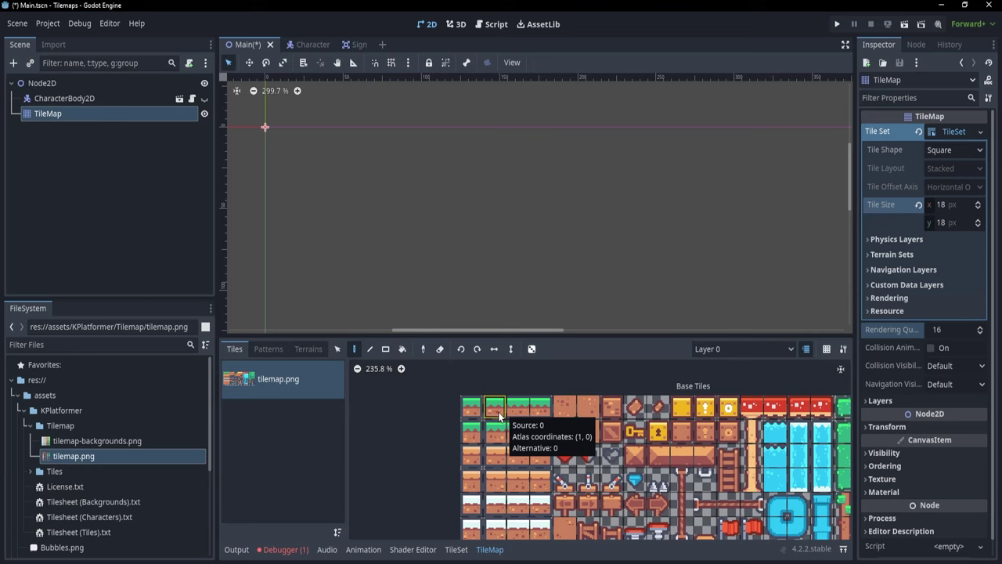
pyautogui.click(497, 435)
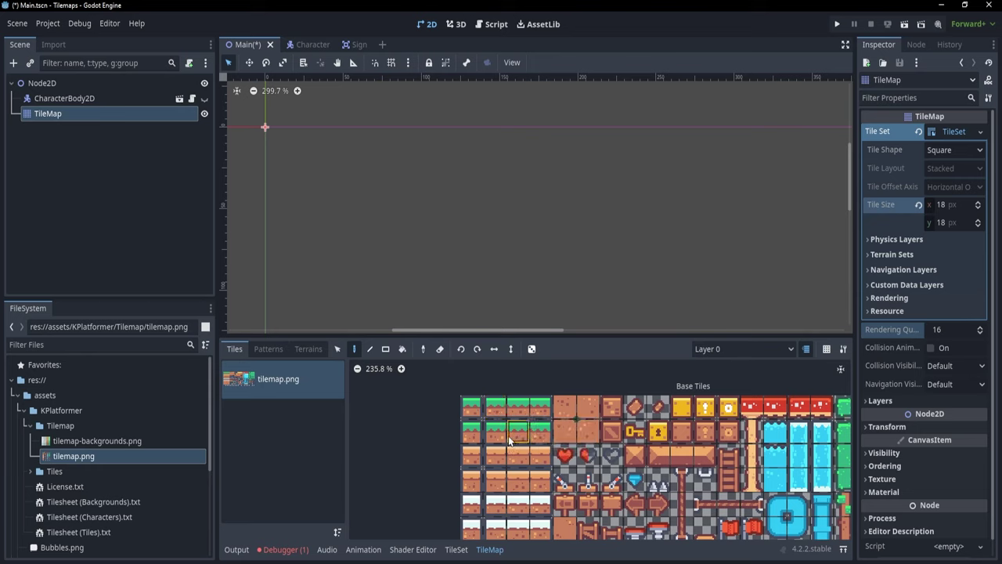
pyautogui.click(494, 438)
pyautogui.click(325, 193)
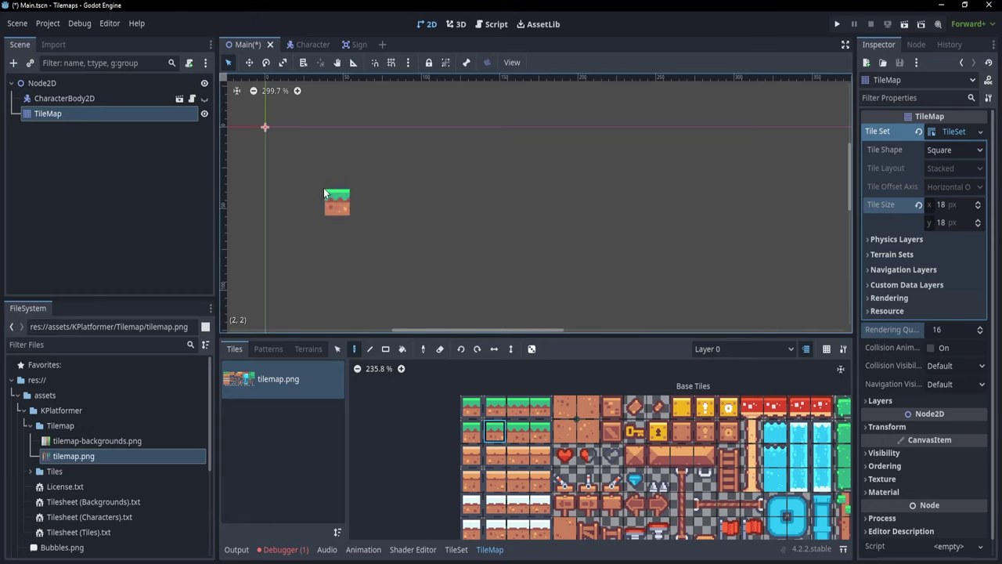
# Step: Extend the grass platform to the right with five middle tiles and finish it with the right-end tile
pyautogui.click(516, 435)
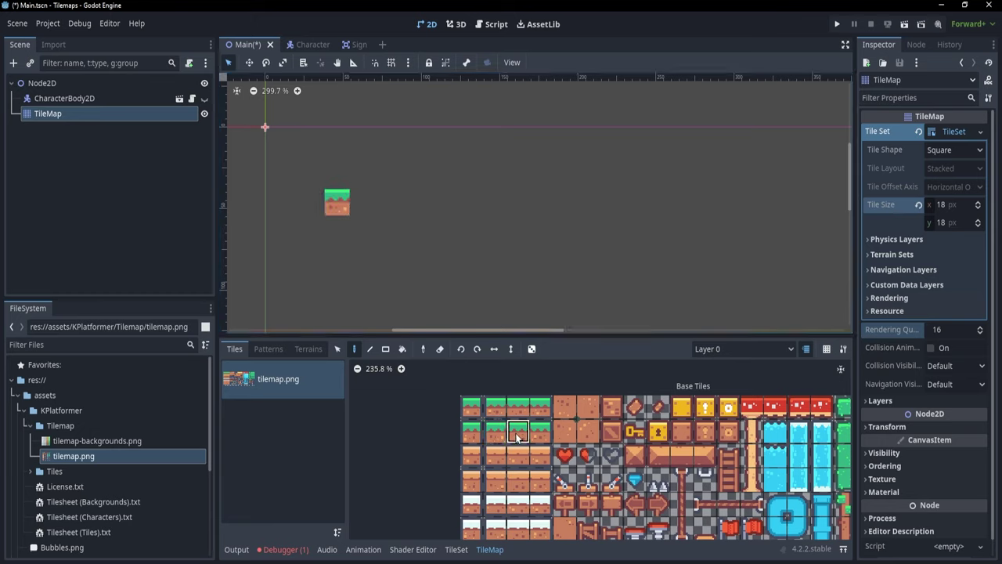
pyautogui.moveTo(354, 202); pyautogui.dragTo(488, 205)
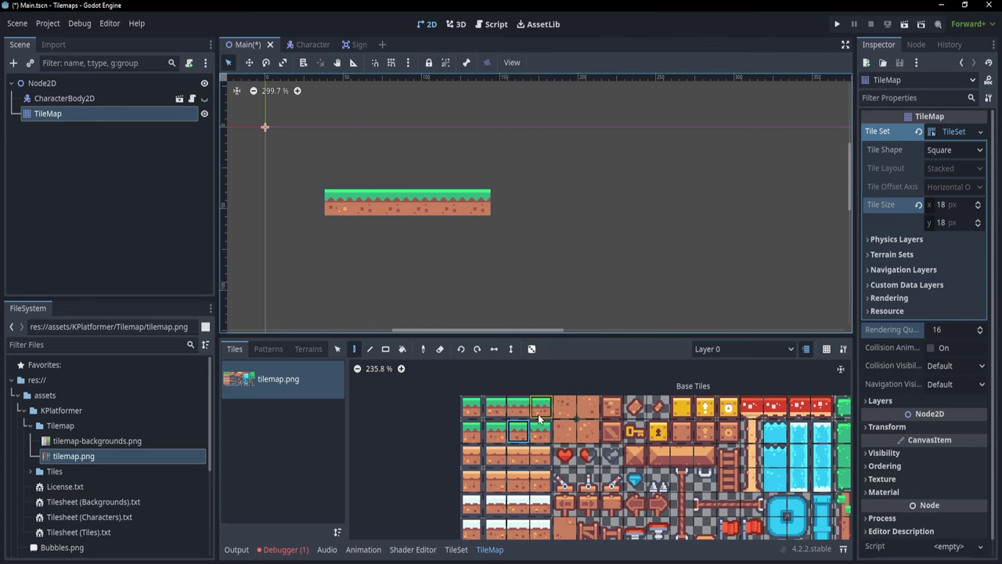
pyautogui.click(539, 426)
pyautogui.moveTo(485, 284); pyautogui.dragTo(496, 258, button='middle')
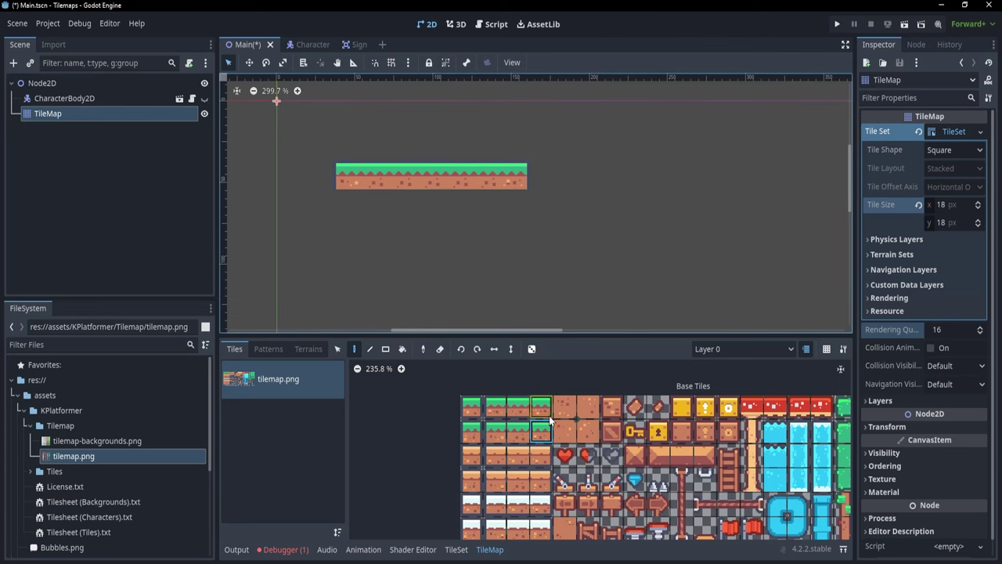
# Step: Fill four rows of dirt beneath the grass platform using left-edge, right-edge and centre dirt tiles
pyautogui.scroll(-3, 548, 426)
pyautogui.moveTo(537, 484); pyautogui.dragTo(562, 415, button='middle')
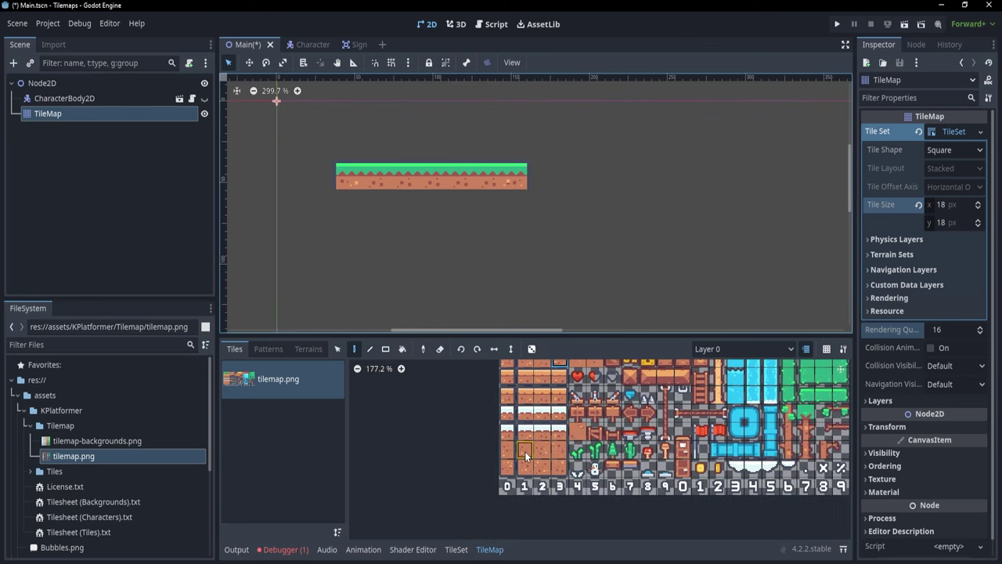
pyautogui.click(525, 450)
pyautogui.click(560, 449)
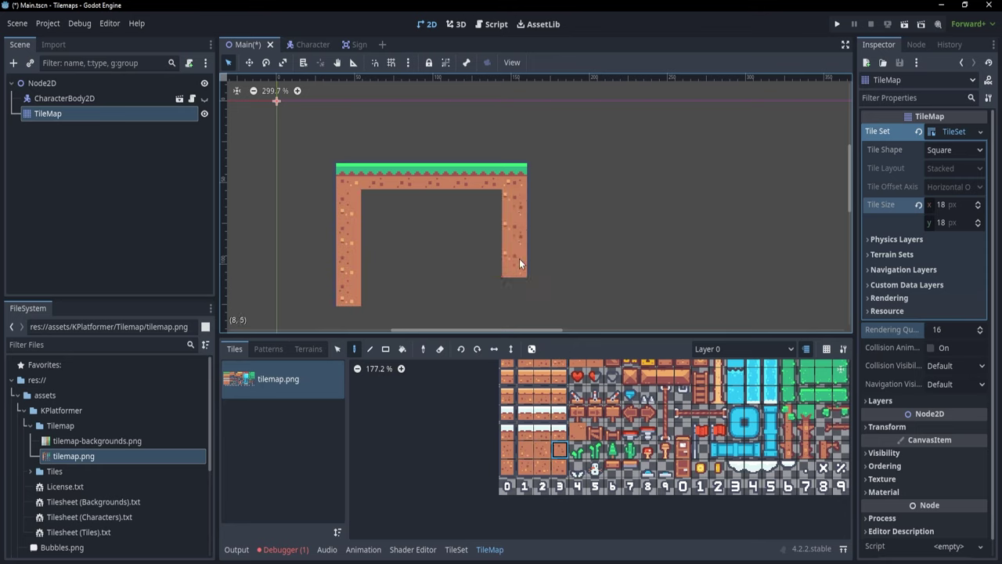
pyautogui.moveTo(519, 258); pyautogui.dragTo(517, 290)
pyautogui.click(542, 449)
pyautogui.moveTo(381, 207)
pyautogui.mouseDown()
pyautogui.moveTo(379, 291)
pyautogui.moveTo(477, 246)
pyautogui.moveTo(405, 216)
pyautogui.moveTo(459, 245)
pyautogui.moveTo(498, 295)
pyautogui.mouseUp()
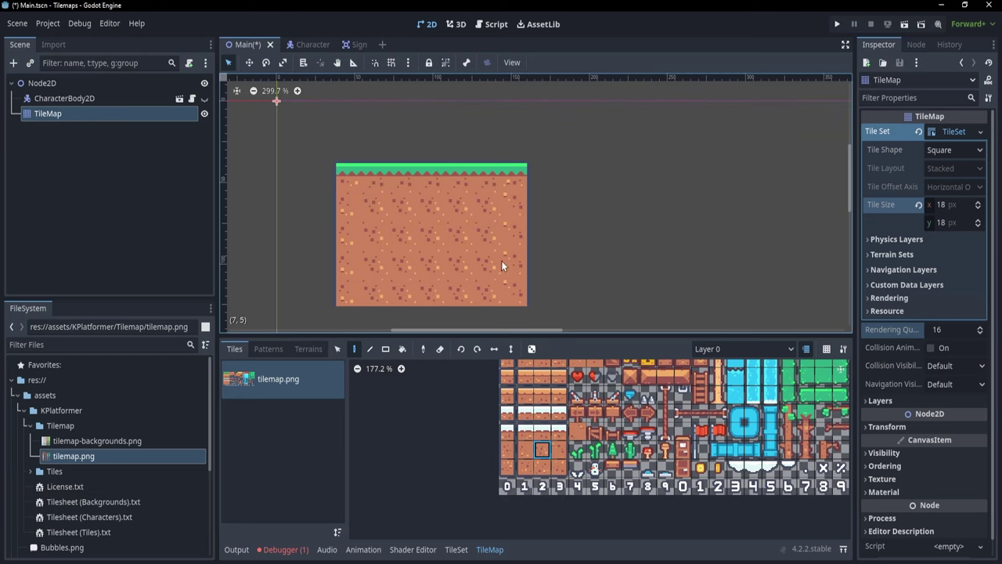
# Step: Try painting a freehand block of centre dirt tiles to the right of the grass platform and undo it
pyautogui.scroll(1, 519, 260)
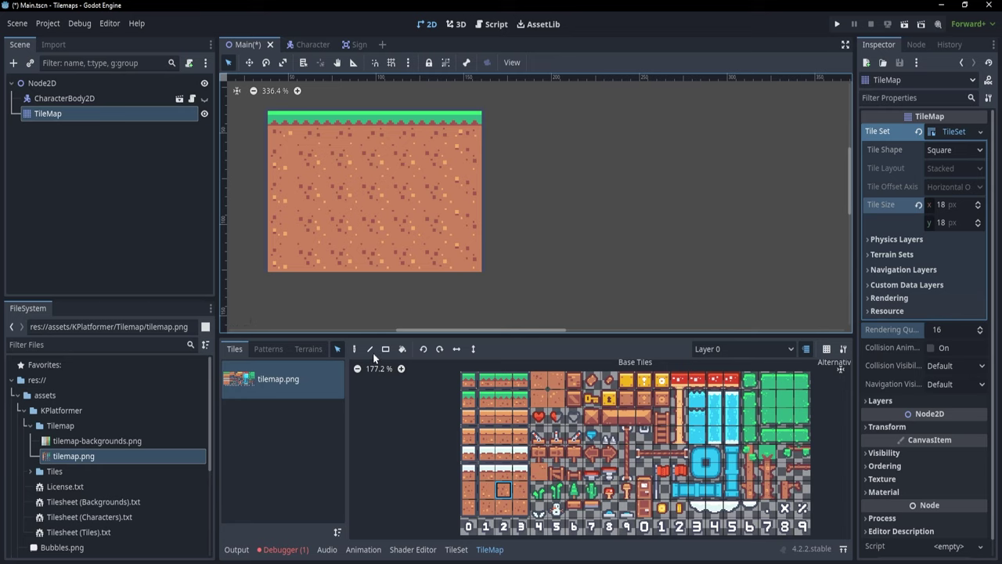
pyautogui.click(353, 349)
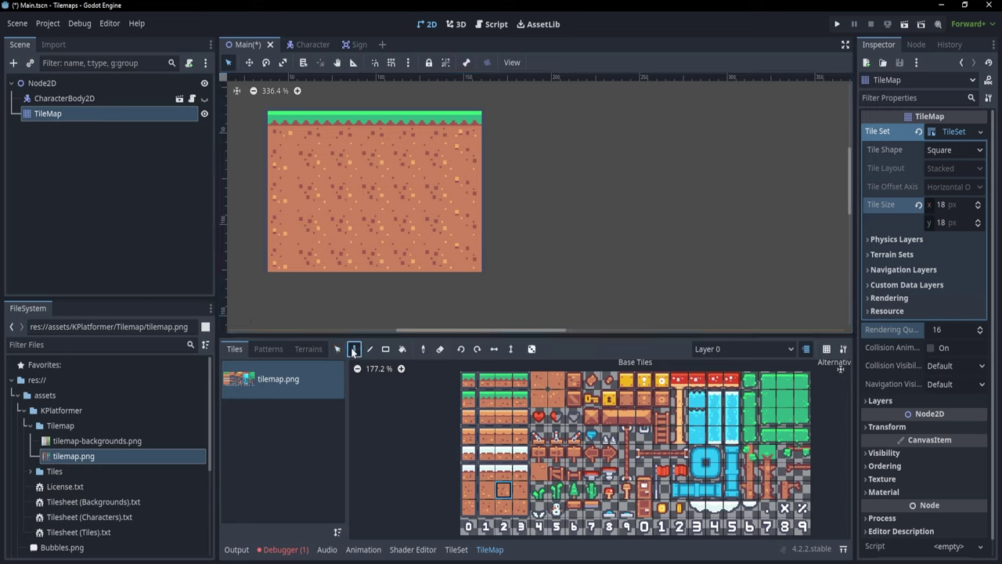
pyautogui.moveTo(581, 175)
pyautogui.mouseDown()
pyautogui.moveTo(751, 179)
pyautogui.moveTo(614, 220)
pyautogui.moveTo(638, 259)
pyautogui.moveTo(752, 256)
pyautogui.mouseUp()
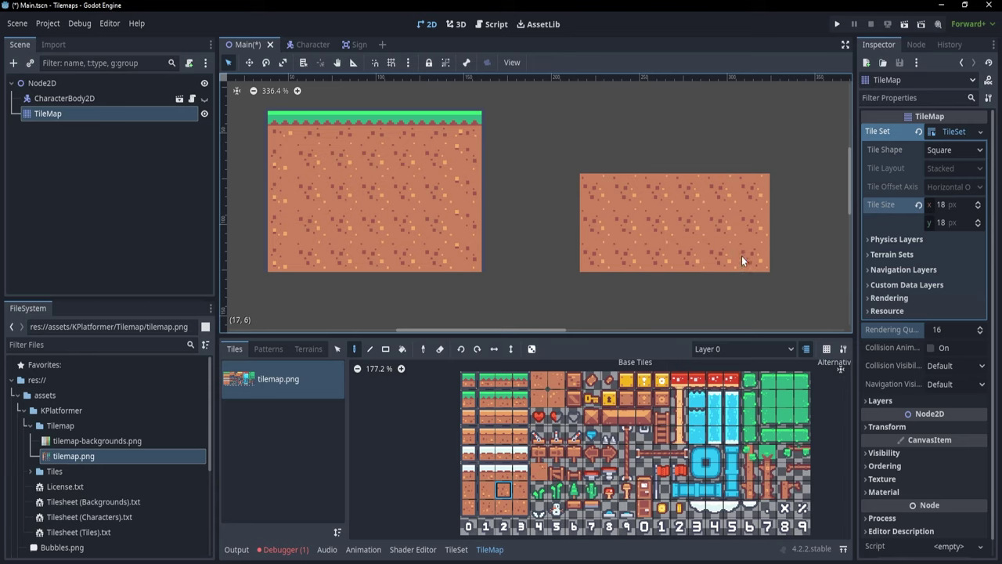
pyautogui.hotkey('ctrl', 'z')
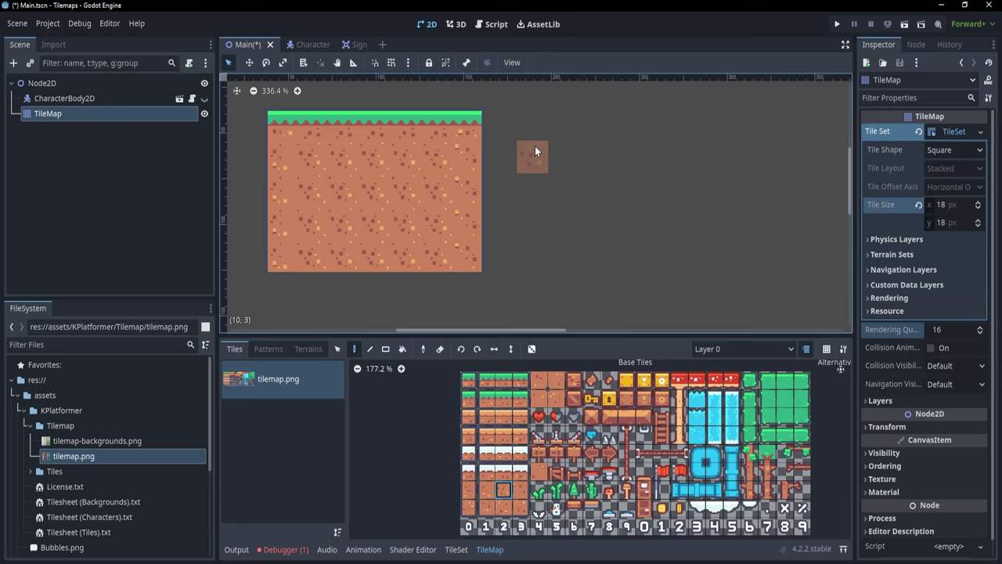
# Step: Draw a diagonal line of centre dirt tiles beside the platform and cover it with a filled rectangle of 14 by 7 tiles
pyautogui.moveTo(534, 145)
pyautogui.keyDown('shift'); pyautogui.mouseDown()
pyautogui.moveTo(809, 305)
pyautogui.moveTo(800, 98)
pyautogui.moveTo(794, 289)
pyautogui.moveTo(778, 282)
pyautogui.mouseUp(); pyautogui.keyUp('shift')
pyautogui.scroll(-2, 519, 229)
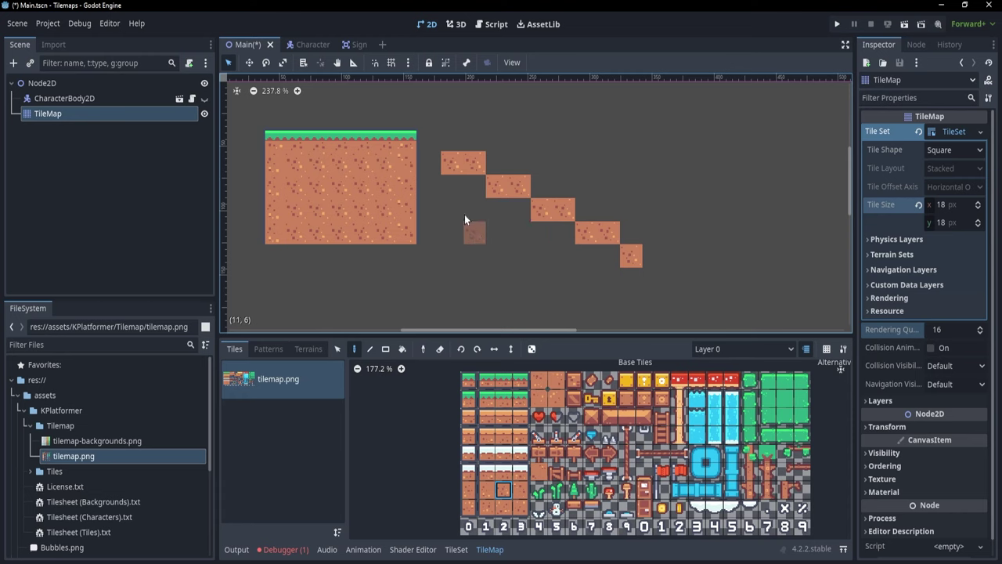
pyautogui.keyDown('ctrl'); pyautogui.keyDown('shift'); pyautogui.moveTo(451, 140); pyautogui.dragTo(753, 277); pyautogui.keyUp('shift'); pyautogui.keyUp('ctrl')
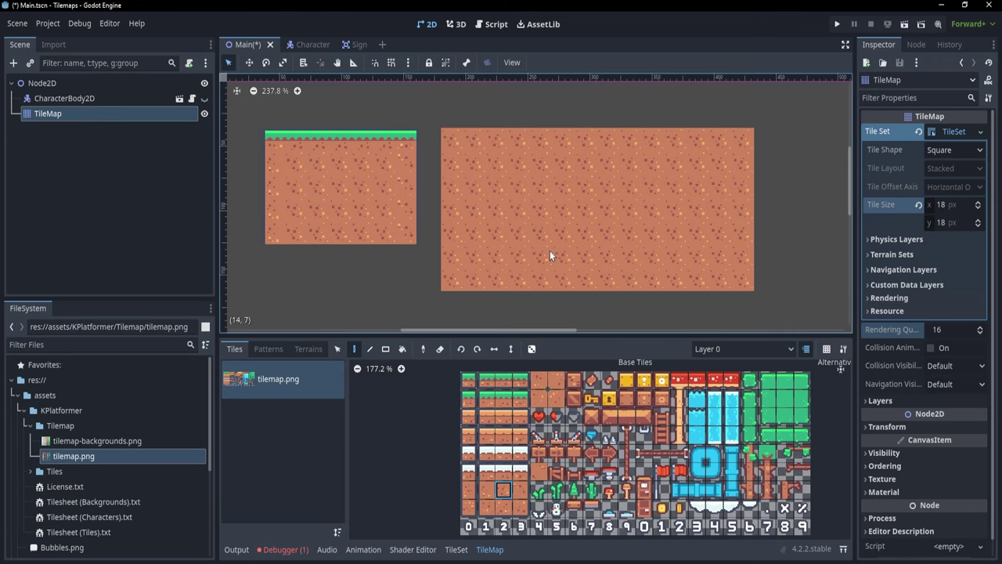
# Step: Try bucket-filling the dirt rectangle with the red mushroom tile using Contiguous mode, and undo the fill
pyautogui.click(400, 348)
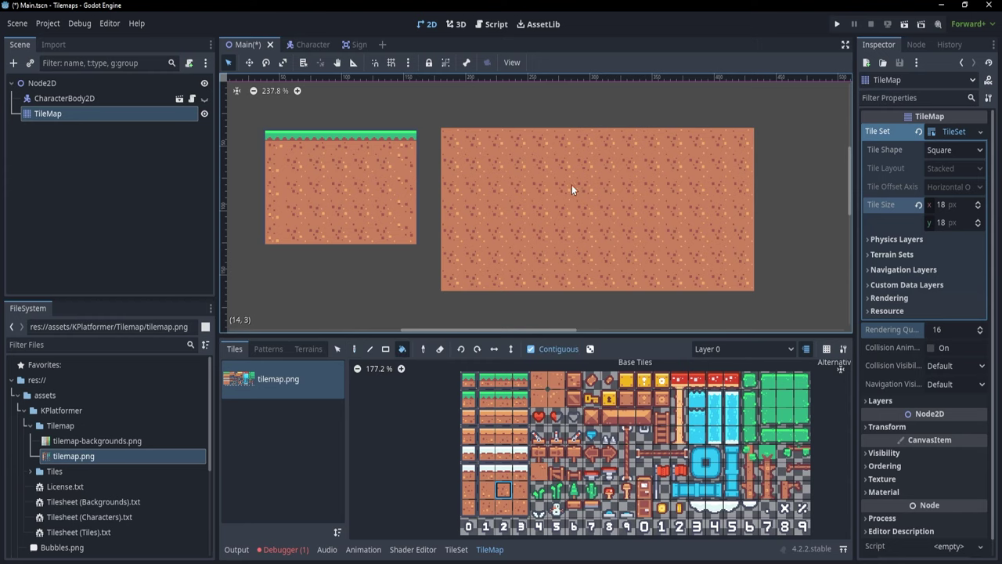
pyautogui.click(611, 493)
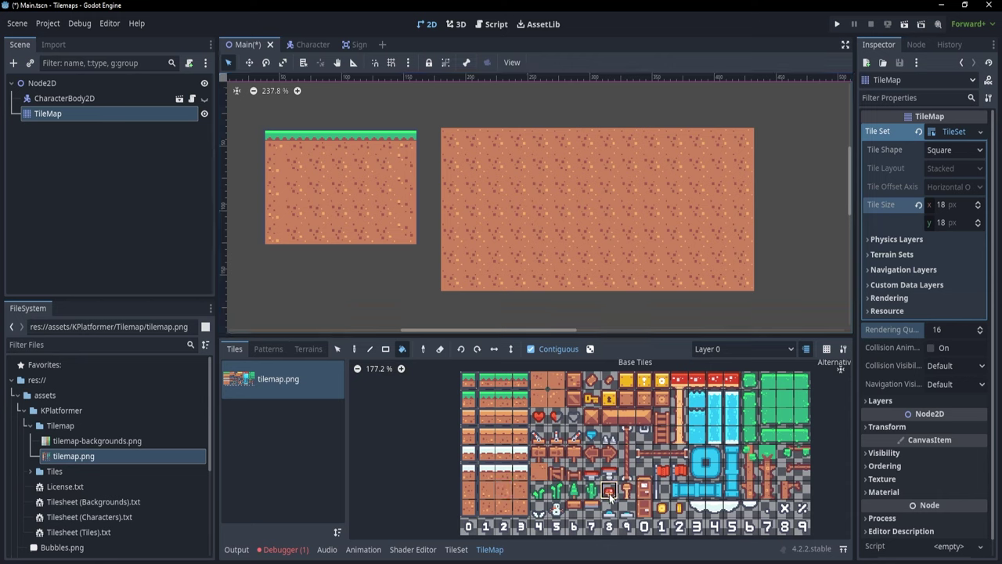
pyautogui.click(559, 214)
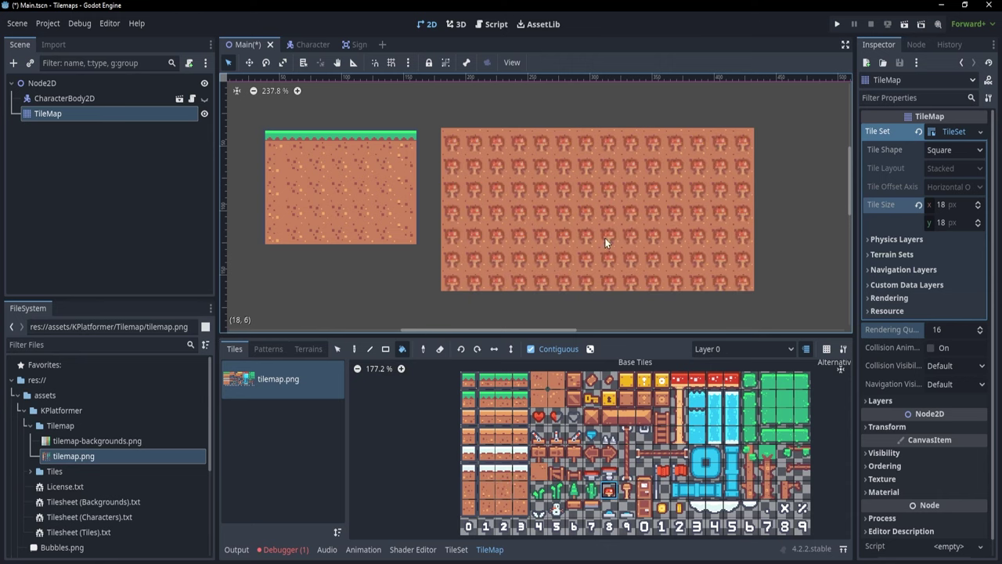
pyautogui.click(590, 223)
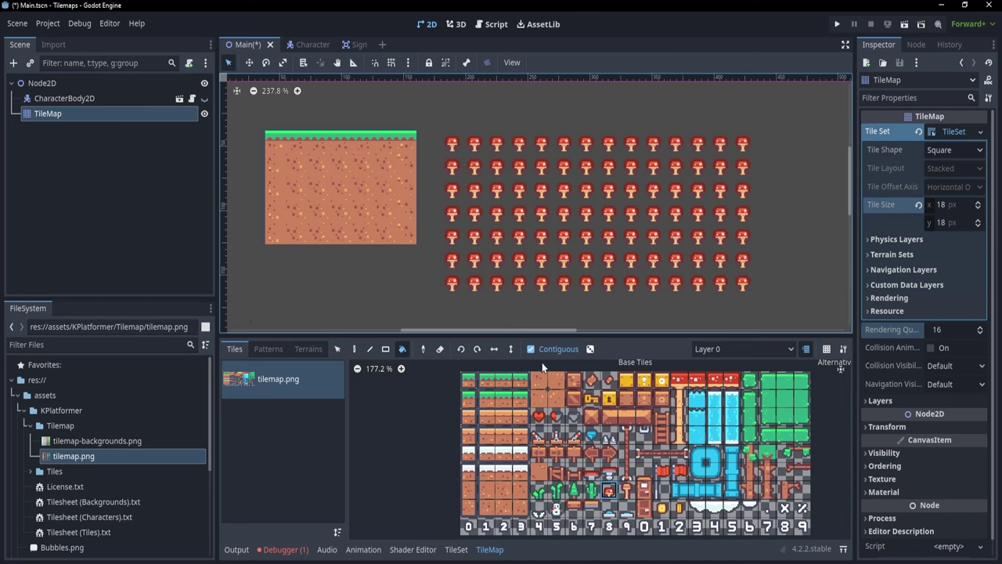
pyautogui.click(400, 352)
pyautogui.click(580, 204)
# Step: Turn off Contiguous for the Bucket tool and try replacing all matching centre dirt tiles with the red mushroom tile
pyautogui.click(520, 383)
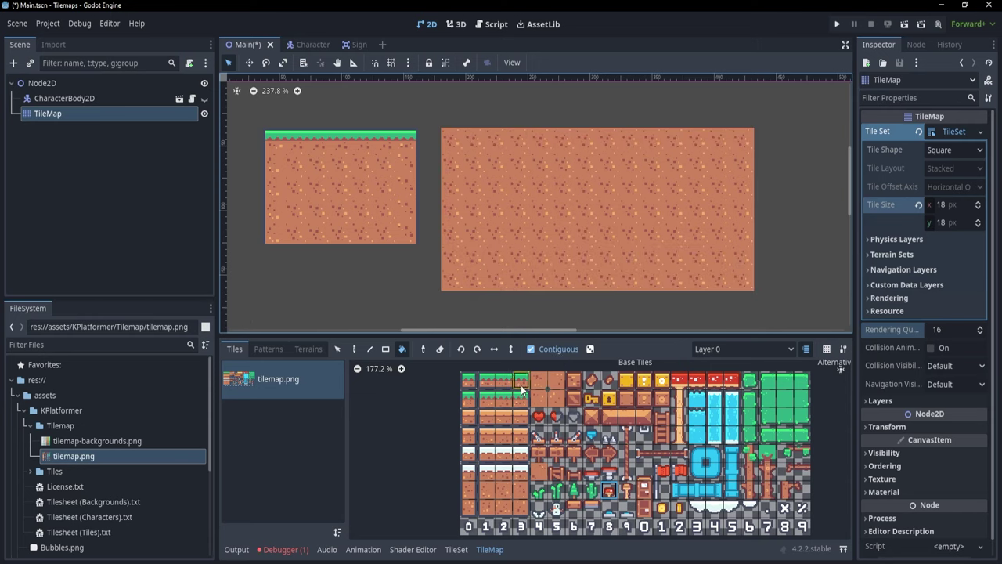
pyautogui.click(531, 349)
pyautogui.click(490, 379)
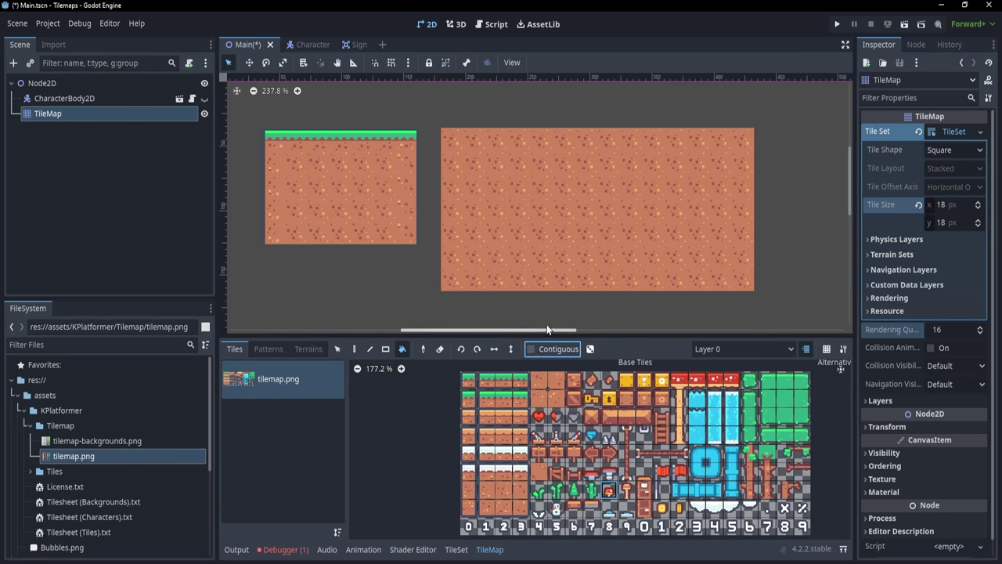
pyautogui.click(581, 262)
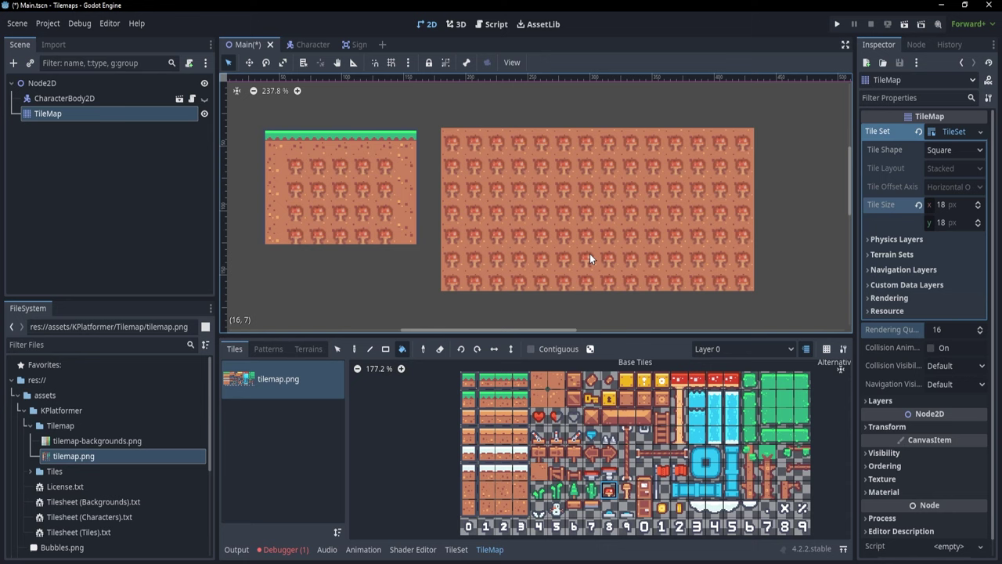
pyautogui.click(589, 254)
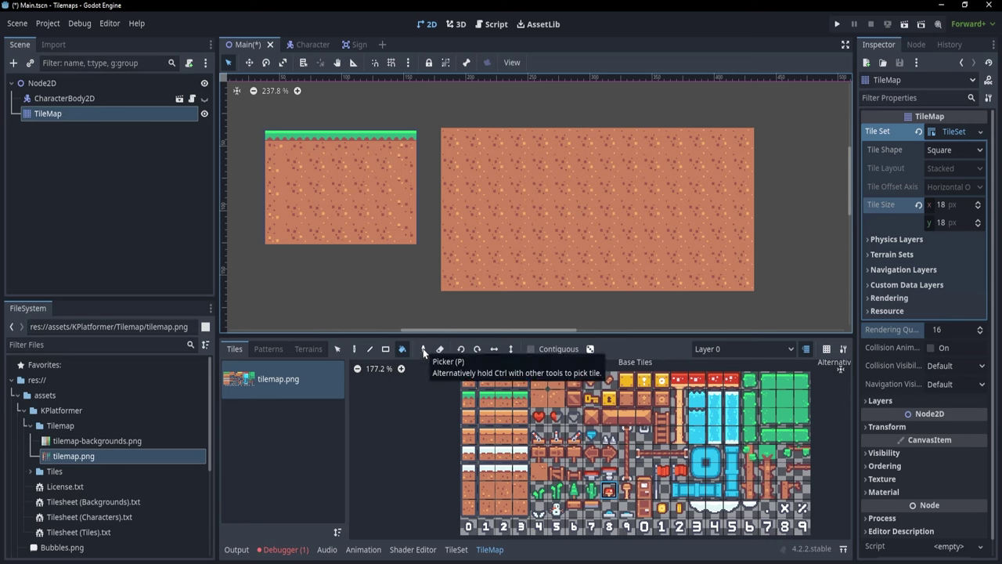
# Step: Pick the middle grass tile from the top row of the platform with the Picker
pyautogui.click(354, 348)
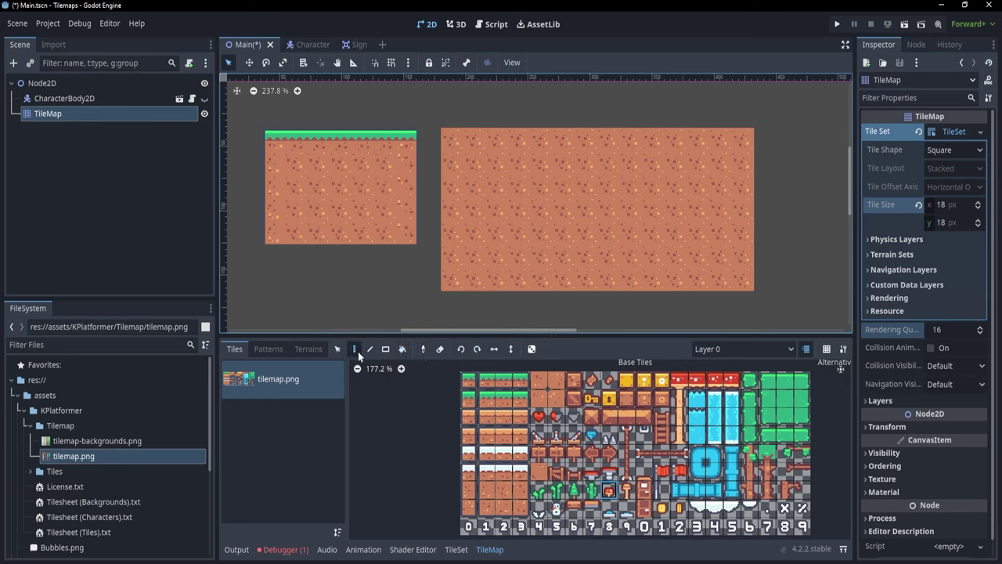
pyautogui.click(423, 349)
pyautogui.scroll(-3, 507, 456)
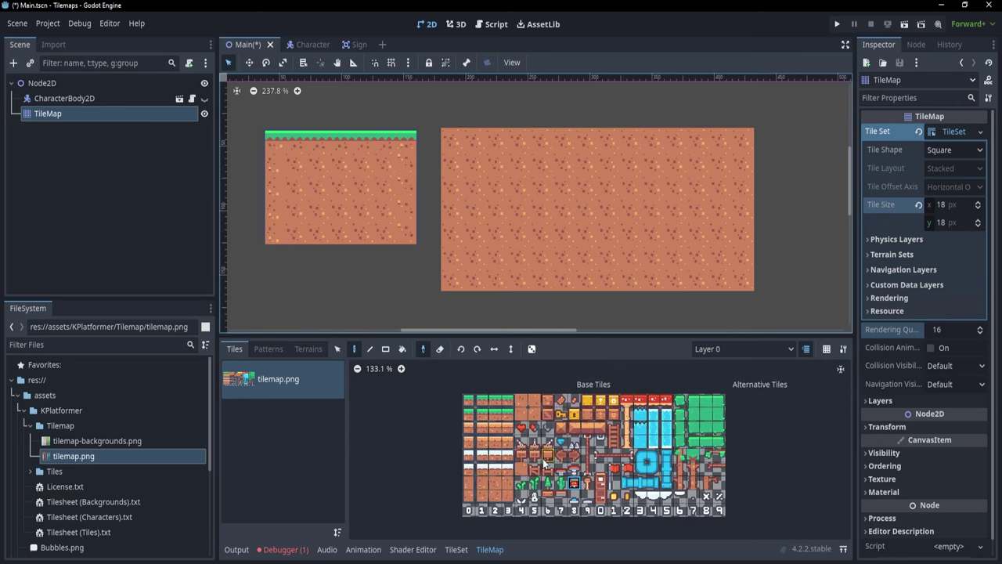
pyautogui.scroll(-1, 671, 491)
pyautogui.scroll(-2, 671, 491)
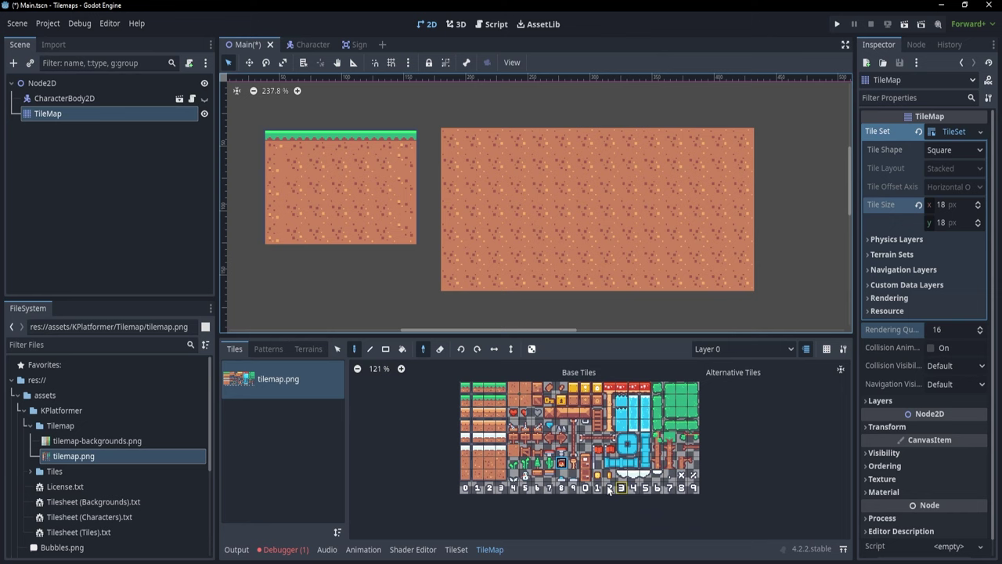
pyautogui.scroll(-2, 649, 473)
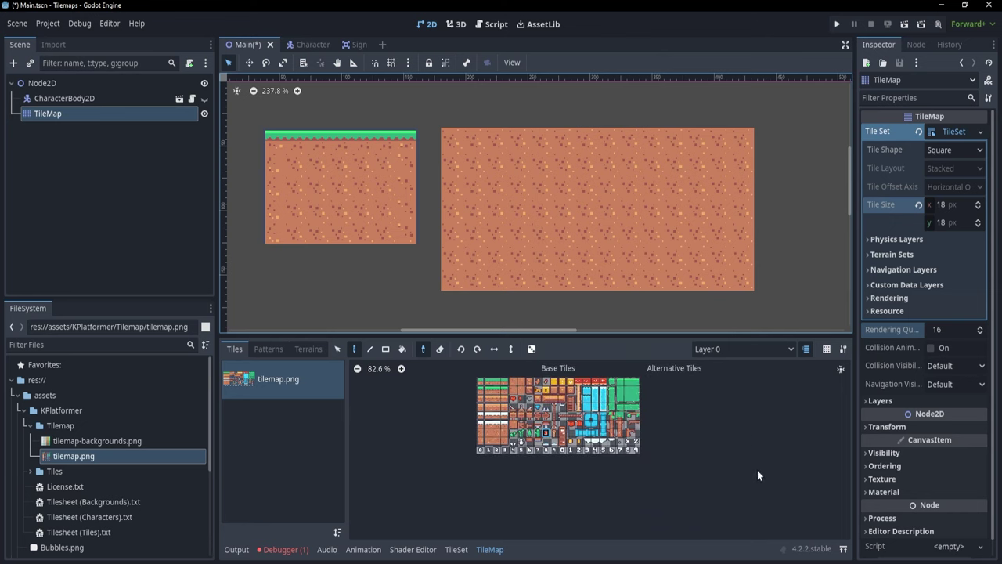
pyautogui.scroll(7, 758, 474)
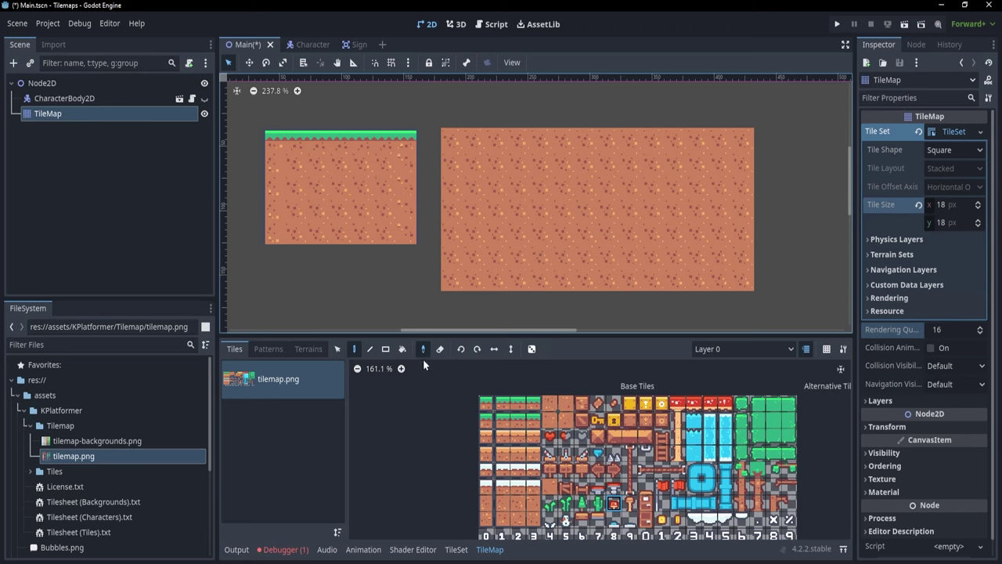
pyautogui.click(359, 139)
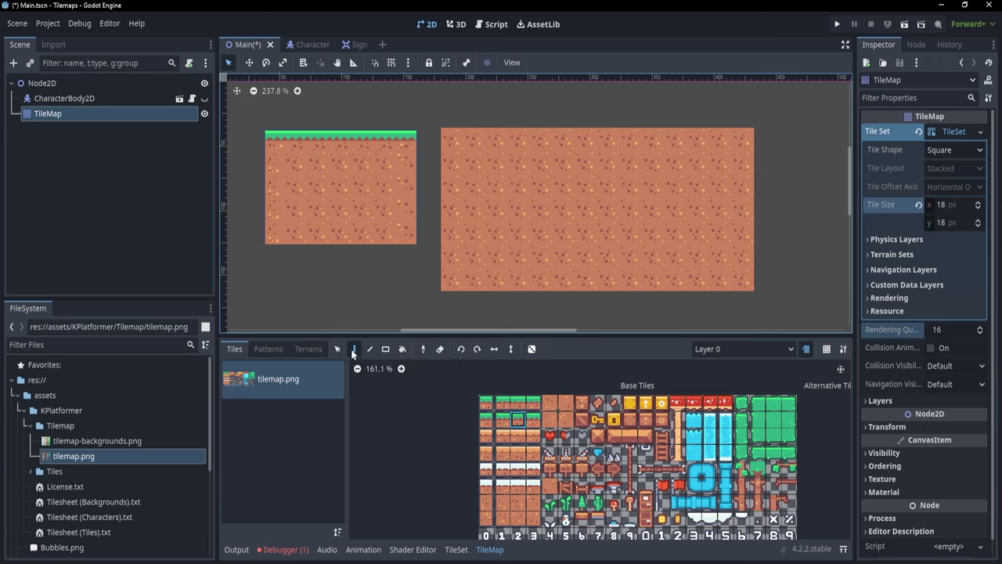
# Step: Erase the grass platform's three lowest rows and a 12 by 4 tile block from the dirt rectangle's lower-left part
pyautogui.click(439, 350)
pyautogui.moveTo(408, 260)
pyautogui.mouseDown()
pyautogui.moveTo(371, 232)
pyautogui.moveTo(320, 232)
pyautogui.moveTo(405, 195)
pyautogui.moveTo(342, 229)
pyautogui.moveTo(368, 213)
pyautogui.moveTo(315, 231)
pyautogui.moveTo(280, 189)
pyautogui.moveTo(366, 252)
pyautogui.mouseUp()
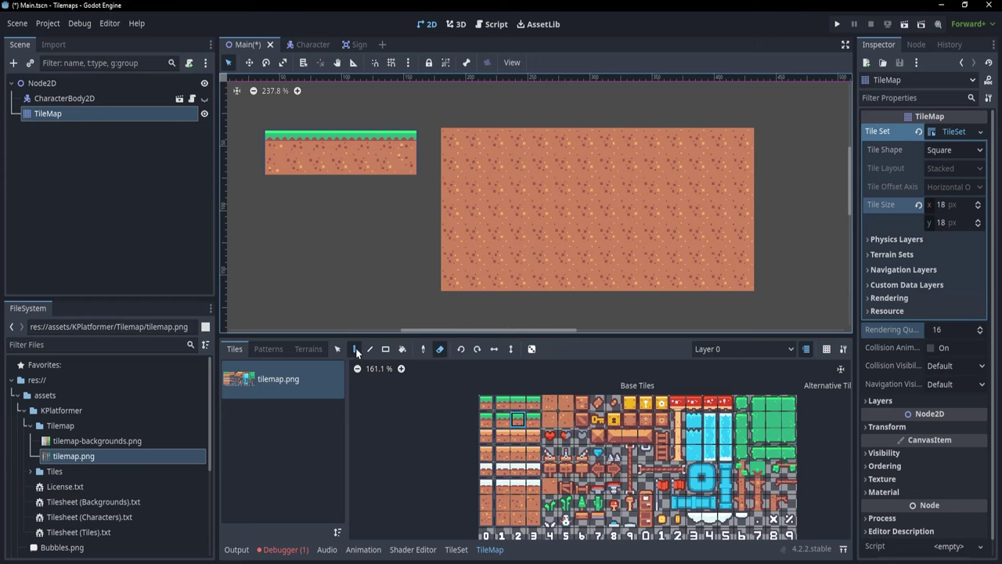
pyautogui.moveTo(426, 206); pyautogui.dragTo(675, 256)
pyautogui.keyDown('ctrl'); pyautogui.keyDown('shift'); pyautogui.moveTo(431, 209); pyautogui.dragTo(698, 286); pyautogui.keyUp('shift'); pyautogui.keyUp('ctrl')
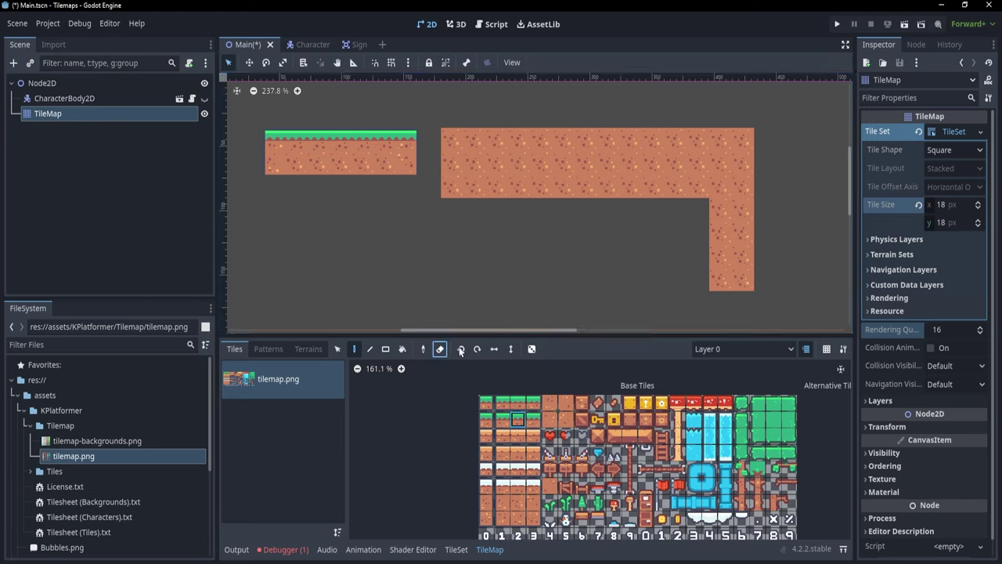
# Step: Rotate the middle grass tile right and paint a vertical five-tile strip just below the dirt area's left end
pyautogui.moveTo(519, 234)
pyautogui.mouseDown()
pyautogui.moveTo(648, 215)
pyautogui.moveTo(529, 280)
pyautogui.moveTo(626, 259)
pyautogui.mouseUp()
pyautogui.hotkey('ctrl', 'z')
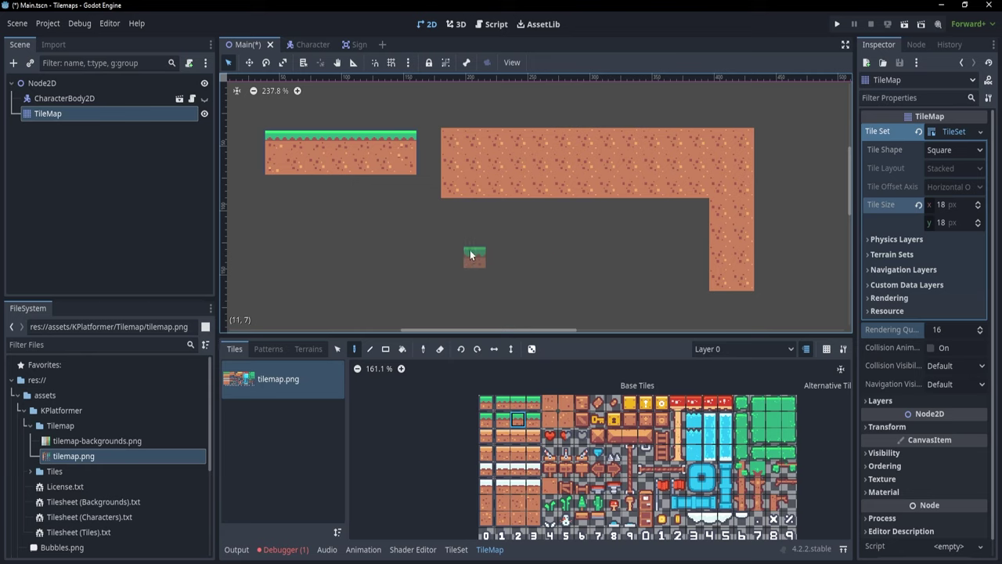
pyautogui.click(477, 349)
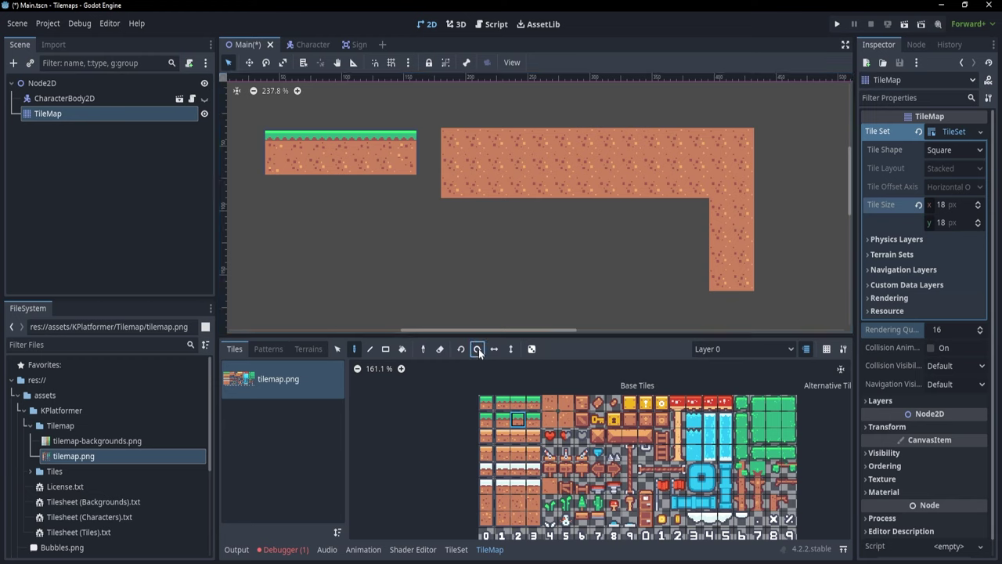
pyautogui.moveTo(428, 232)
pyautogui.mouseDown()
pyautogui.moveTo(429, 288)
pyautogui.moveTo(424, 227)
pyautogui.mouseUp()
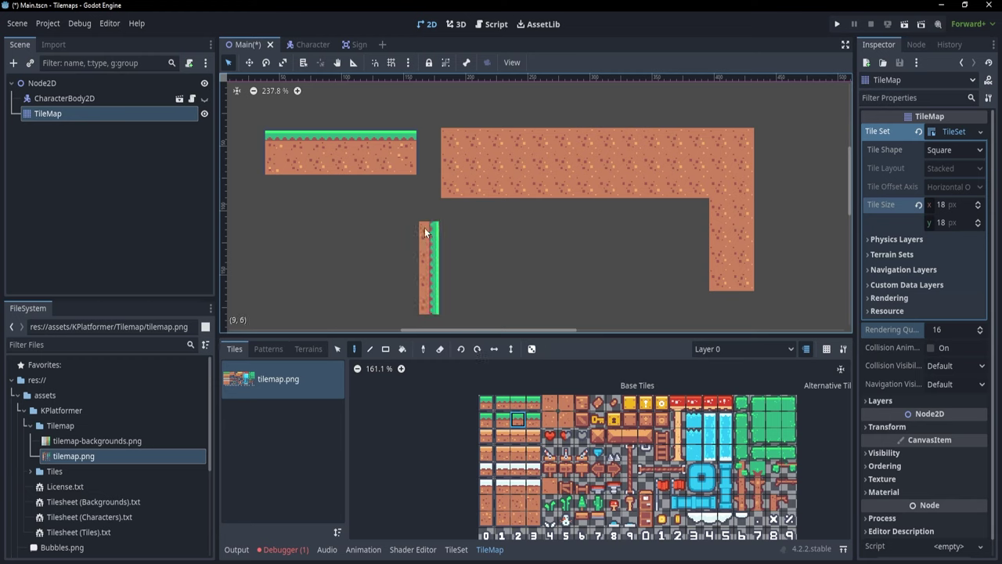
# Step: Rotate the grass tile right again, flip it vertically and paint a two-tile upright grass platform beneath the dirt area
pyautogui.click(478, 349)
pyautogui.moveTo(512, 250); pyautogui.dragTo(597, 250)
pyautogui.hotkey('ctrl', 'z')
pyautogui.click(511, 349)
pyautogui.click(542, 245)
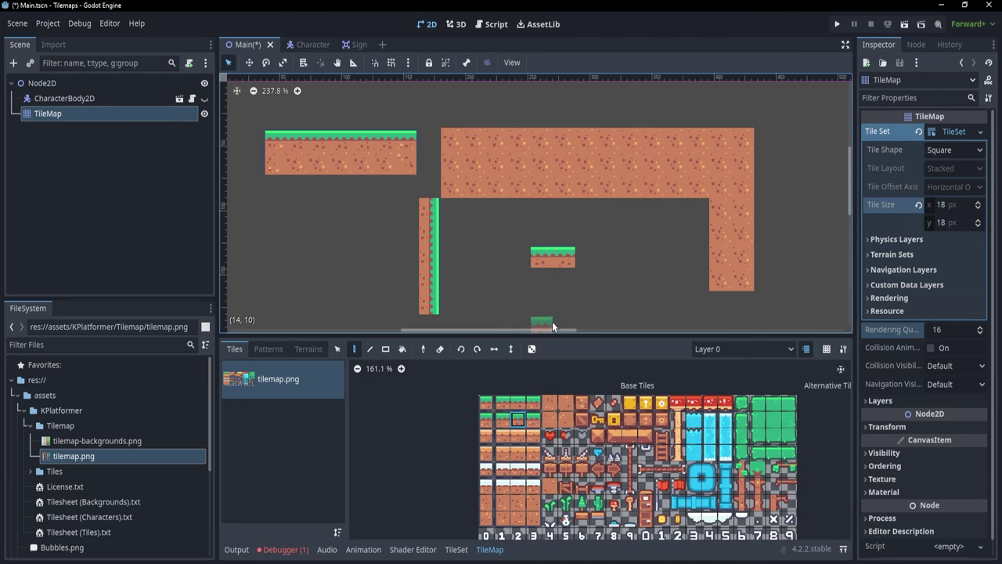
# Step: Place the full and half heart tiles as a horizontally flipped pair below the small grass platform, with an unflipped pair to its left
pyautogui.scroll(1, 552, 321)
pyautogui.scroll(3, 621, 444)
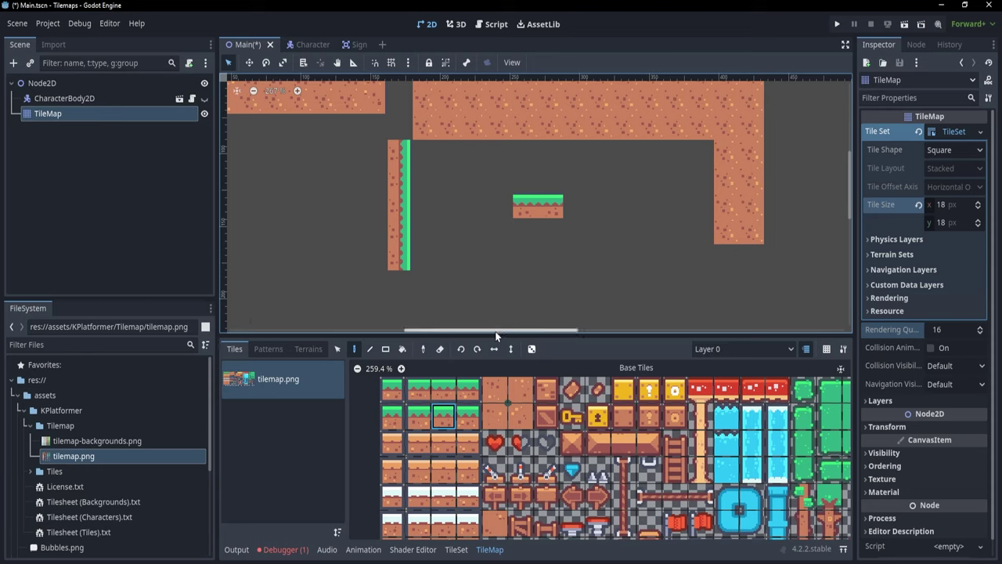
pyautogui.moveTo(495, 443); pyautogui.dragTo(520, 443)
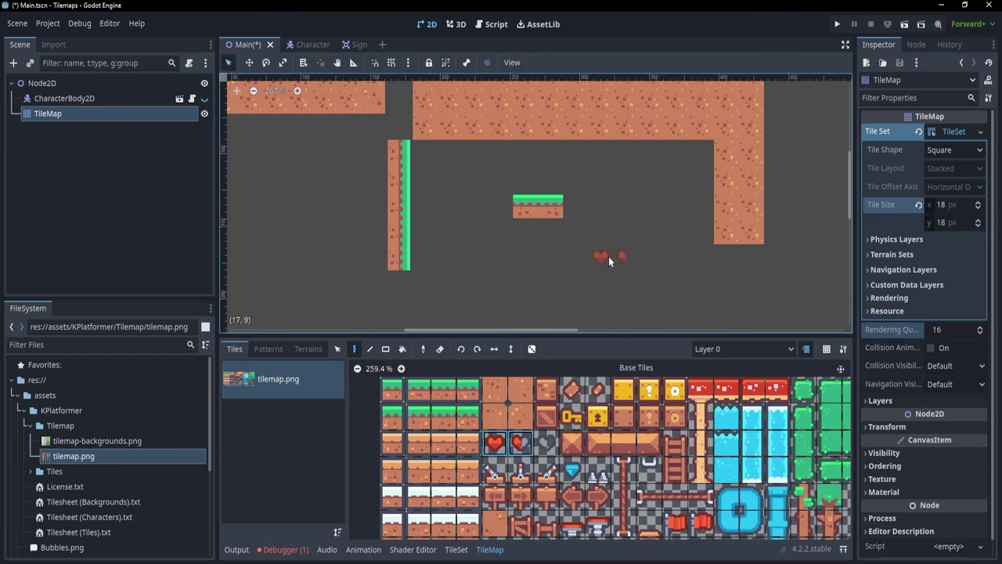
pyautogui.click(493, 350)
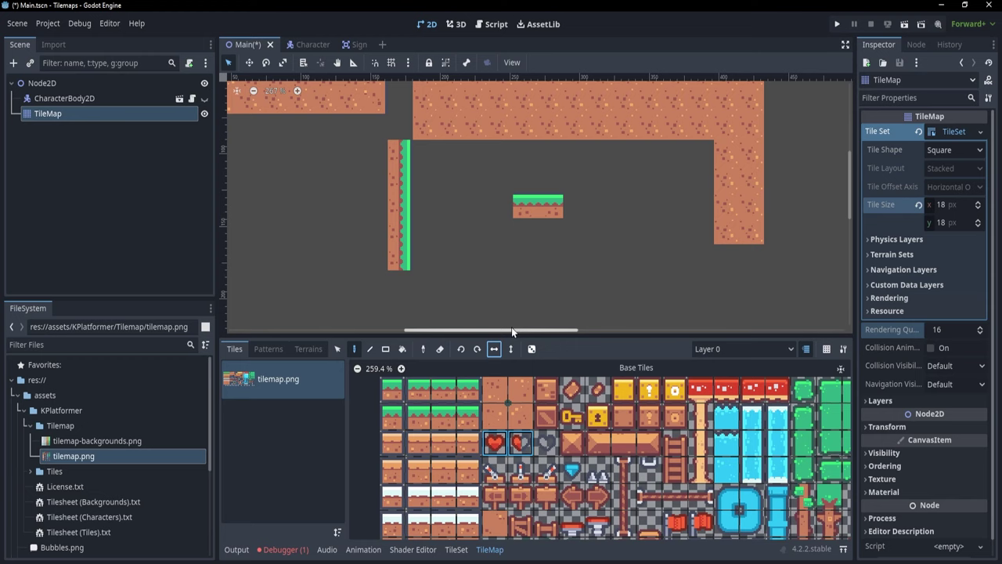
pyautogui.click(598, 256)
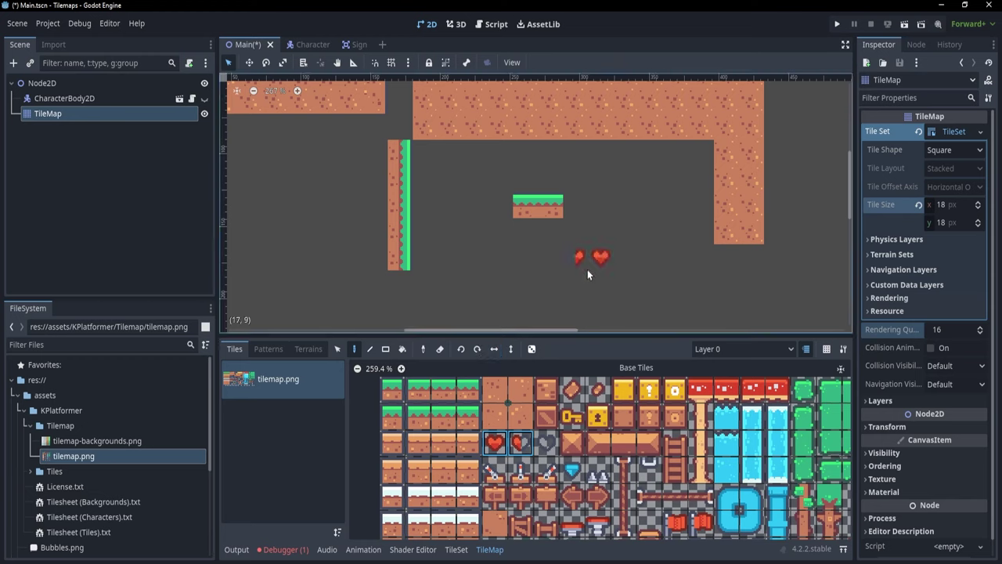
pyautogui.click(546, 258)
# Step: Enable random tile placement and select the four adjacent green plant tiles, from the small sprout to the cactus
pyautogui.click(531, 349)
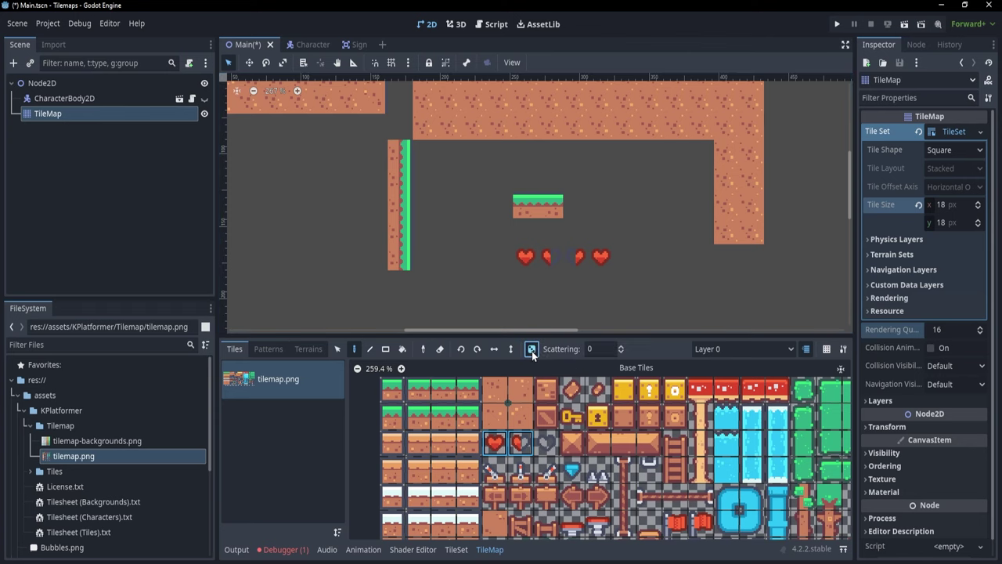
pyautogui.scroll(-3, 550, 384)
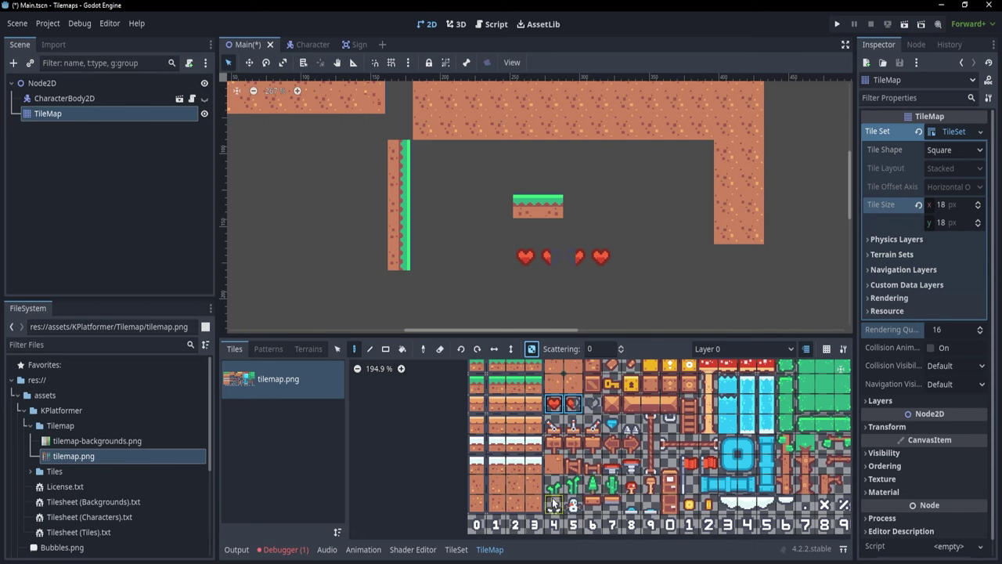
pyautogui.moveTo(555, 486); pyautogui.dragTo(613, 486)
# Step: Paint single random plants at intervals on top of the grass platform and the large dirt area
pyautogui.moveTo(468, 188); pyautogui.dragTo(547, 331, button='middle')
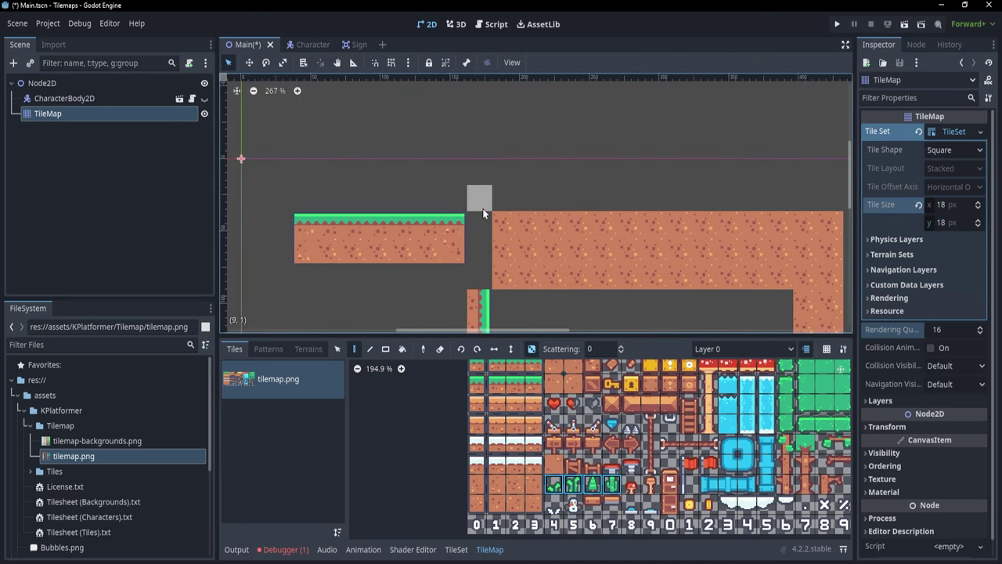
pyautogui.moveTo(482, 211); pyautogui.dragTo(534, 198, button='middle')
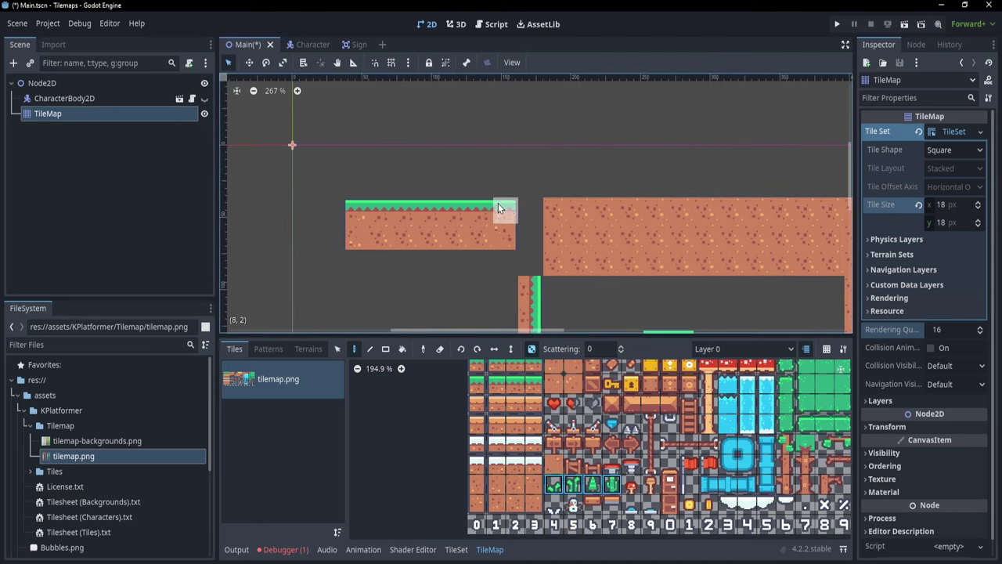
pyautogui.click(361, 181)
pyautogui.click(462, 188)
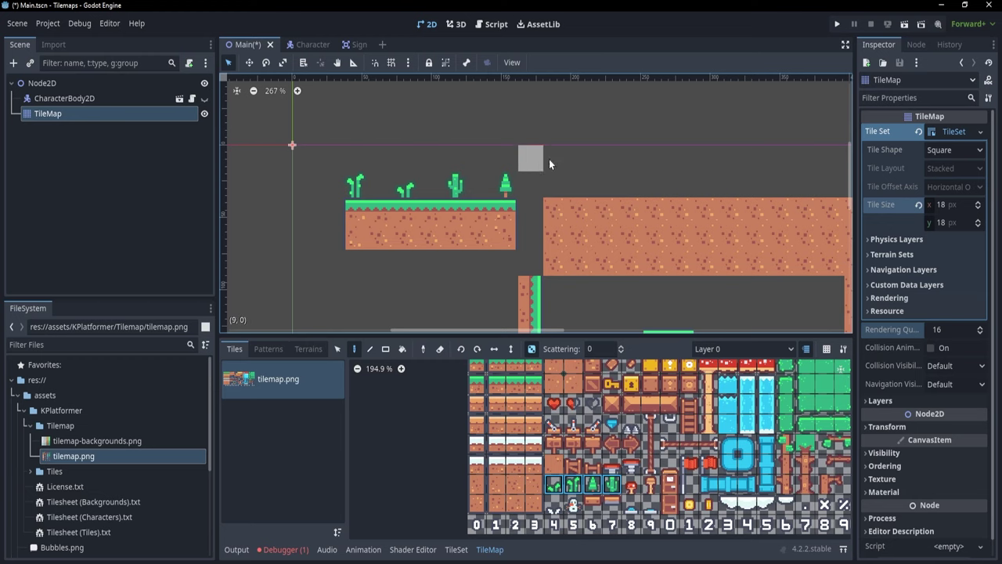
pyautogui.click(654, 182)
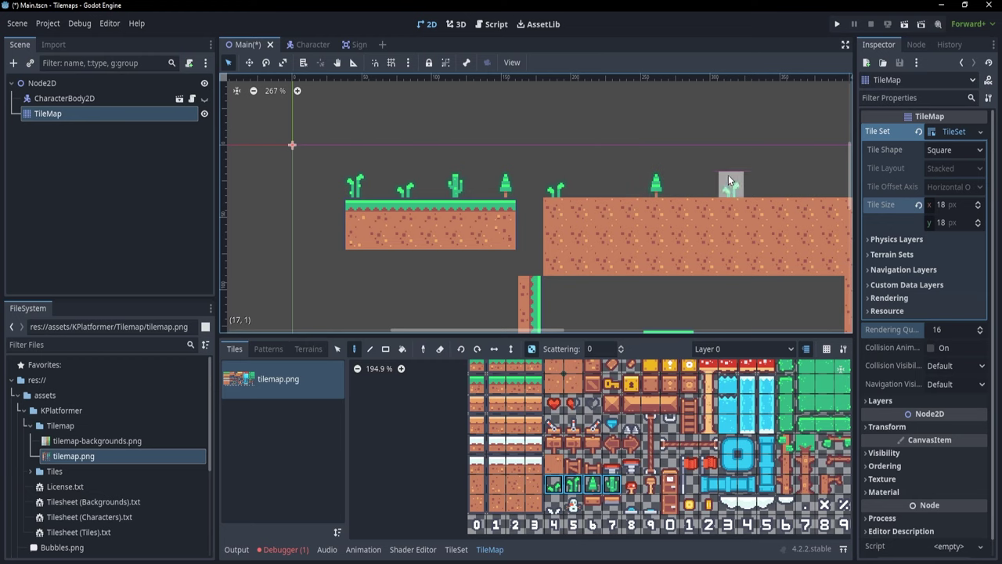
# Step: Draw one continuous line of random plants across the tops of the grass platform and the dirt area
pyautogui.scroll(-3, 595, 177)
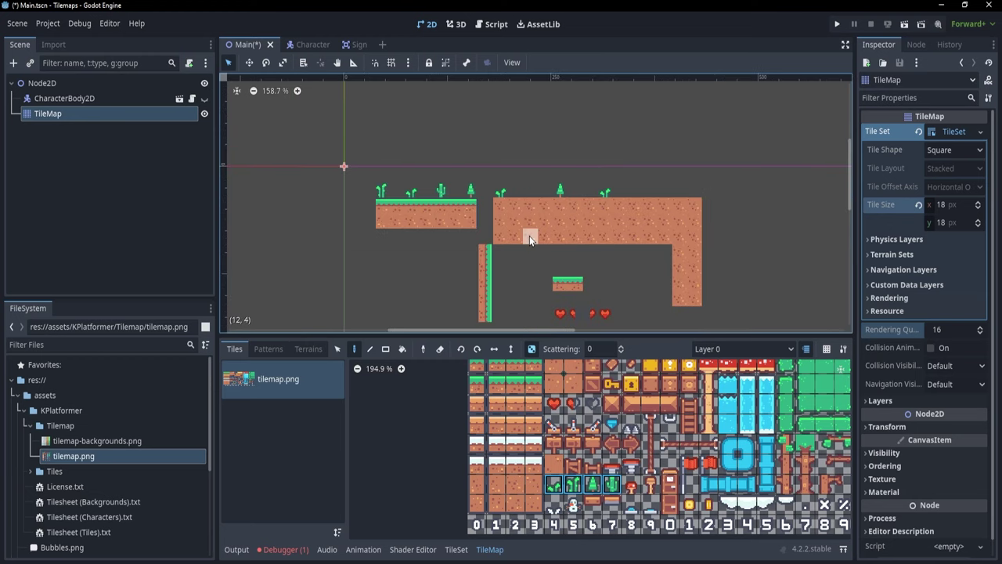
pyautogui.click(370, 348)
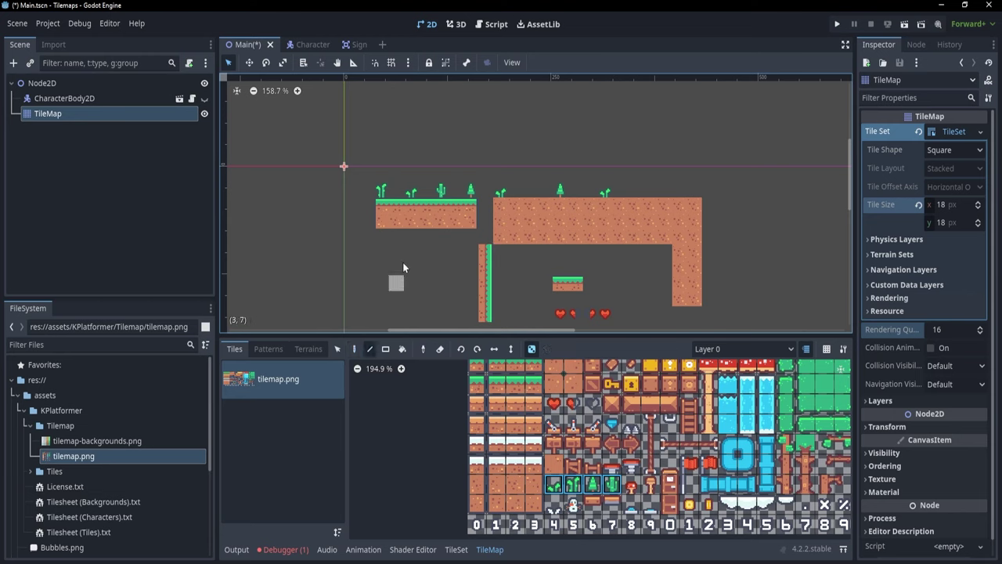
pyautogui.moveTo(385, 194); pyautogui.dragTo(694, 196)
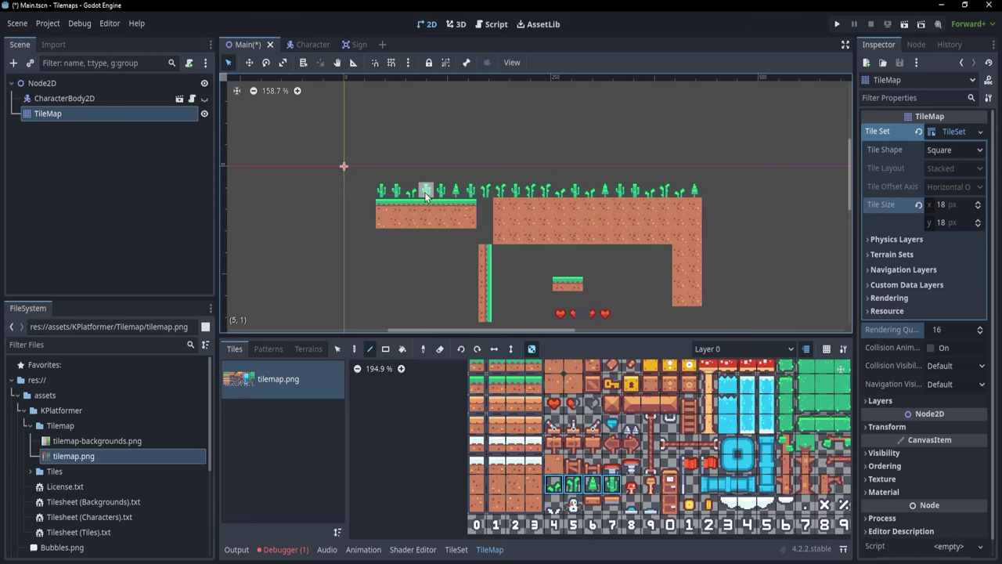
# Step: Undo the plant line and all the single plants painted on the grass platform and dirt area
pyautogui.hotkey('ctrl', 'z')
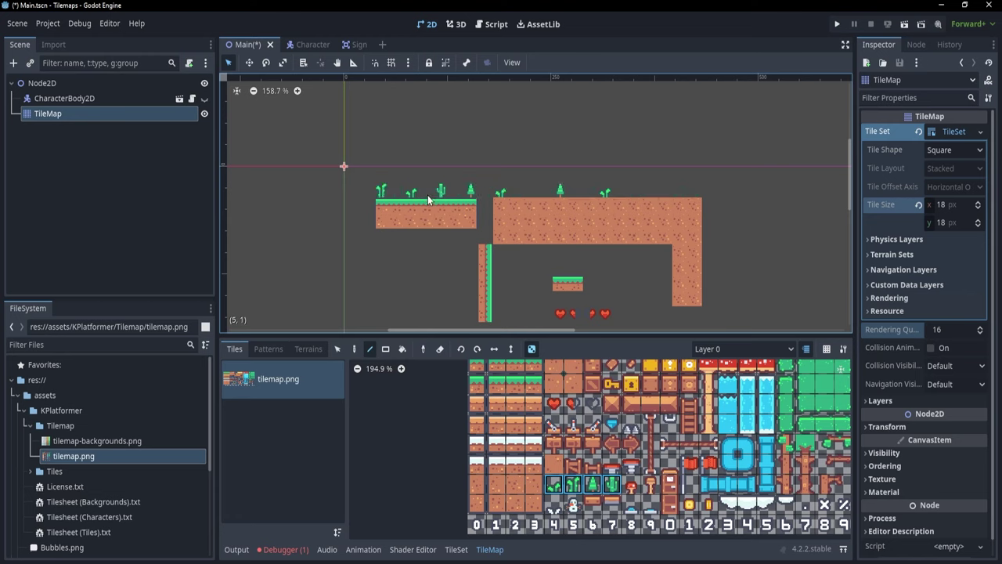
pyautogui.hotkey('ctrl', 'z')
pyautogui.hotkey('ctrl', 'z')
pyautogui.hotkey('ctrl', 'z')
pyautogui.hotkey('ctrl', 'z')
pyautogui.hotkey('ctrl', 'z')
pyautogui.hotkey('ctrl', 'z')
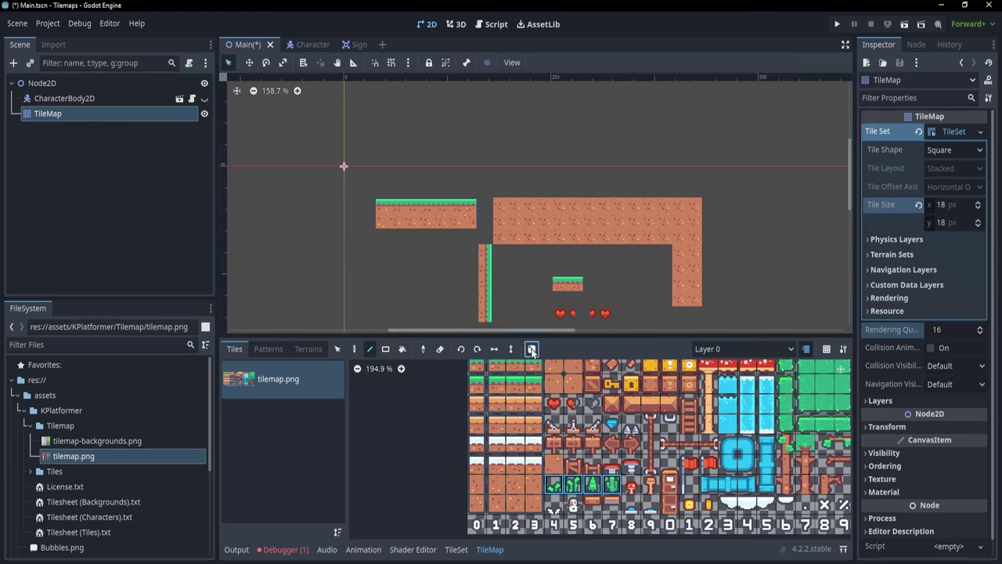
# Step: Set the random placement scattering to 1 and draw plant lines on top of the grass platform and the dirt area
pyautogui.click(530, 348)
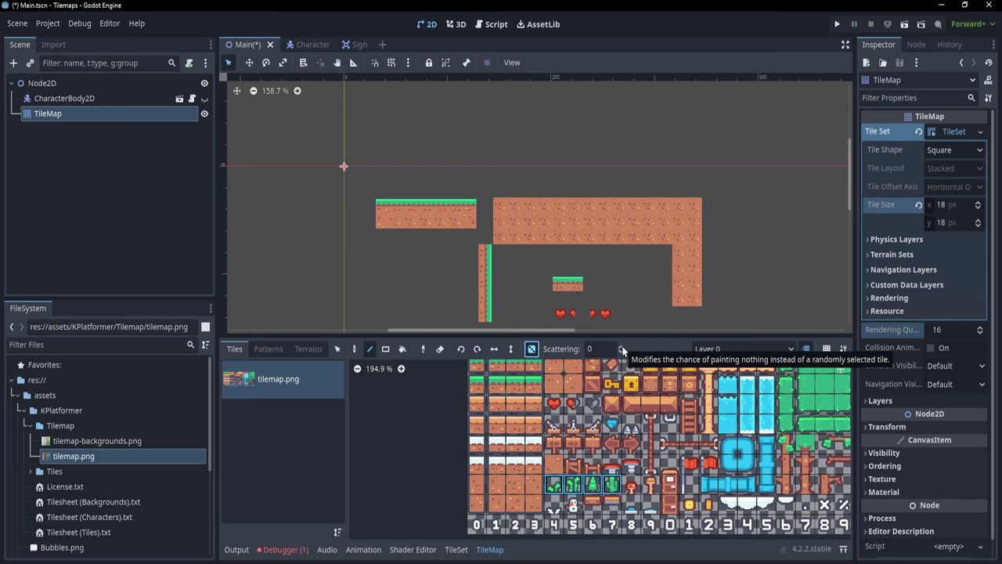
pyautogui.click(622, 346)
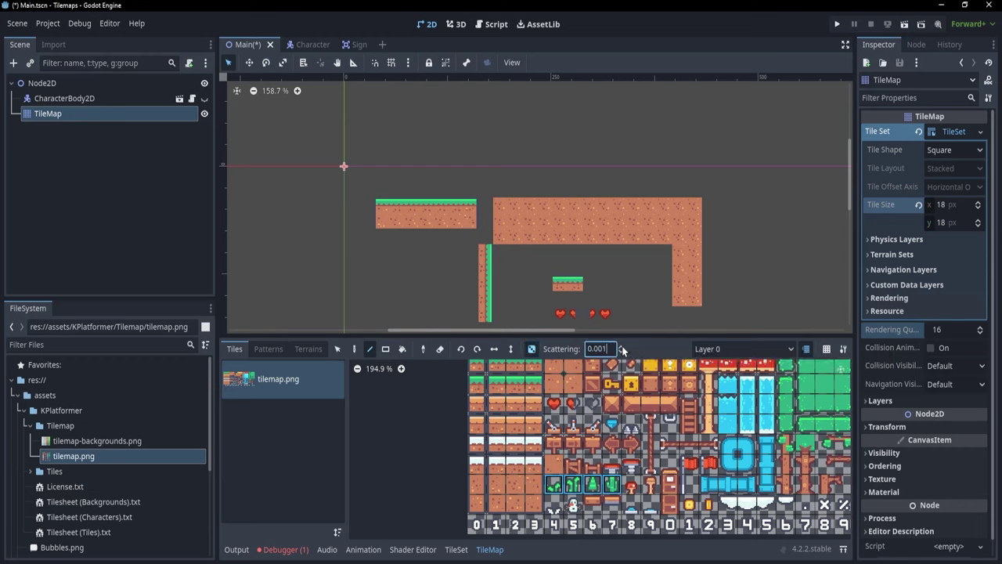
pyautogui.click(622, 346)
pyautogui.write('1')
pyautogui.moveTo(379, 192); pyautogui.dragTo(464, 188)
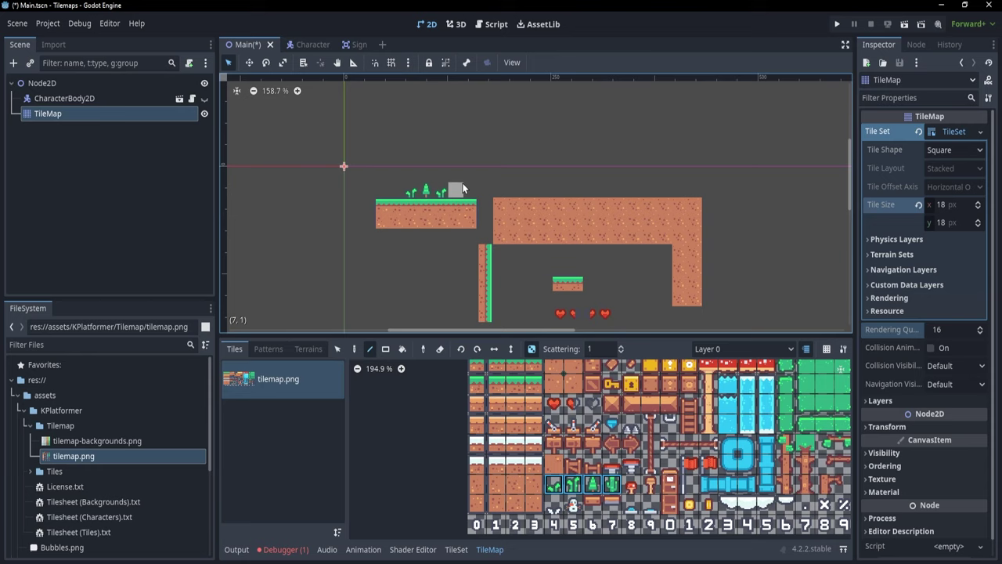
pyautogui.moveTo(495, 183)
pyautogui.mouseDown()
pyautogui.moveTo(700, 183)
pyautogui.moveTo(695, 195)
pyautogui.mouseUp()
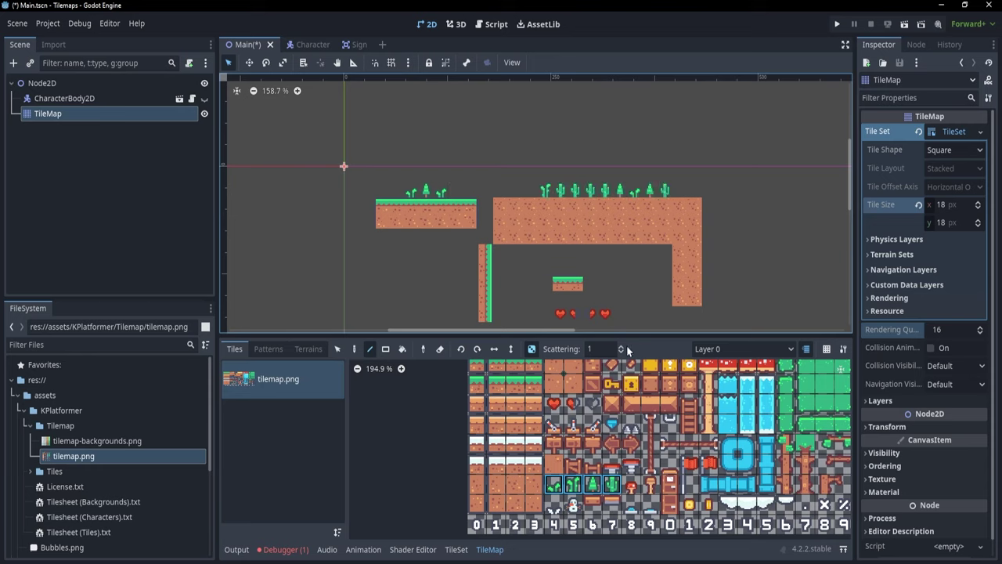
# Step: Replace the dirt area's plant line with one drawn at scattering 3, and turn random placement off
pyautogui.hotkey('ctrl', 'z')
pyautogui.click(603, 348)
pyautogui.press('BackSpace')
pyautogui.write('3')
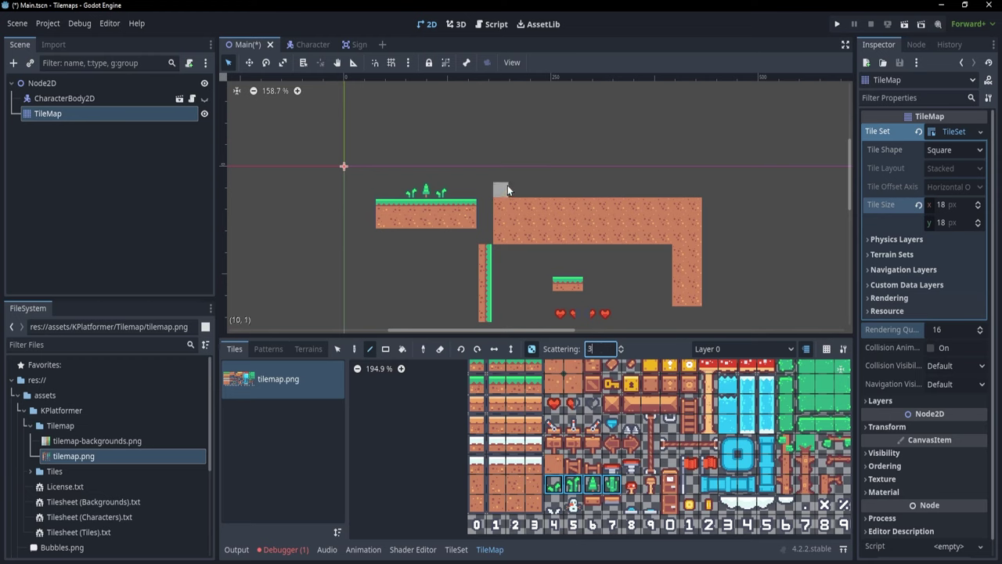
pyautogui.moveTo(505, 187); pyautogui.dragTo(695, 192)
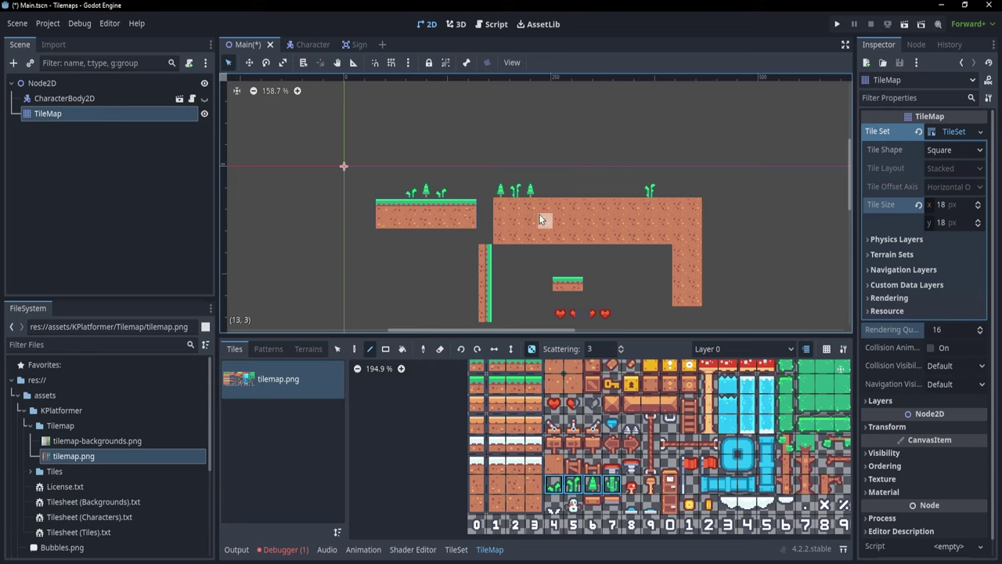
pyautogui.click(531, 349)
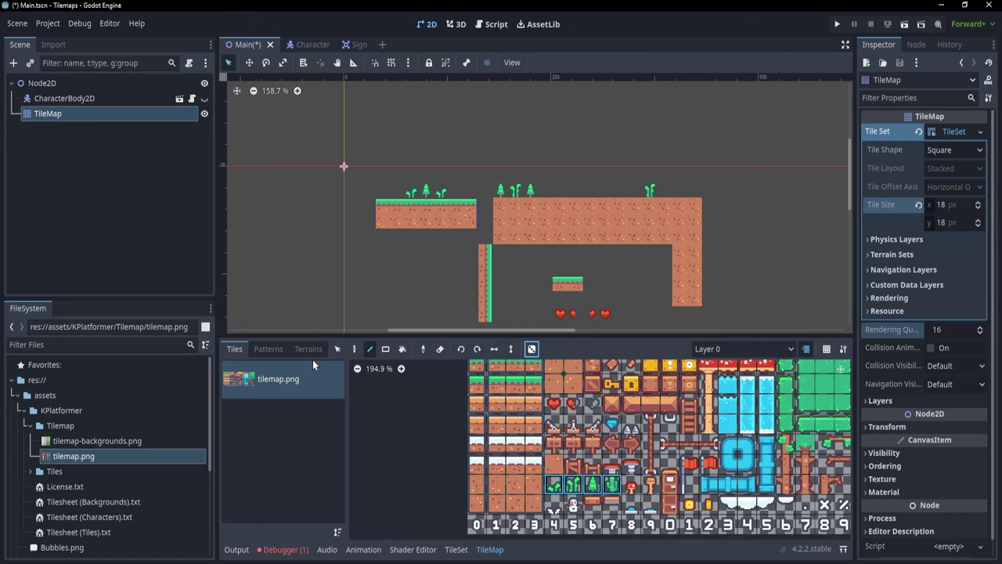
# Step: Select the whole grass platform together with its plants and store it as a TileMap pattern
pyautogui.press('s')
pyautogui.scroll(5, 361, 265)
pyautogui.moveTo(370, 270); pyautogui.dragTo(442, 275, button='middle')
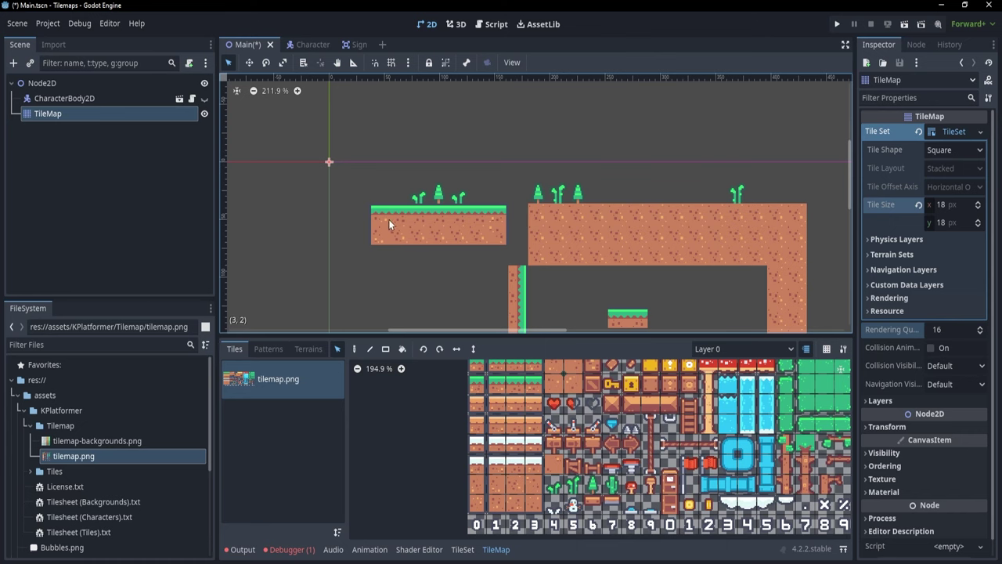
pyautogui.scroll(2, 517, 385)
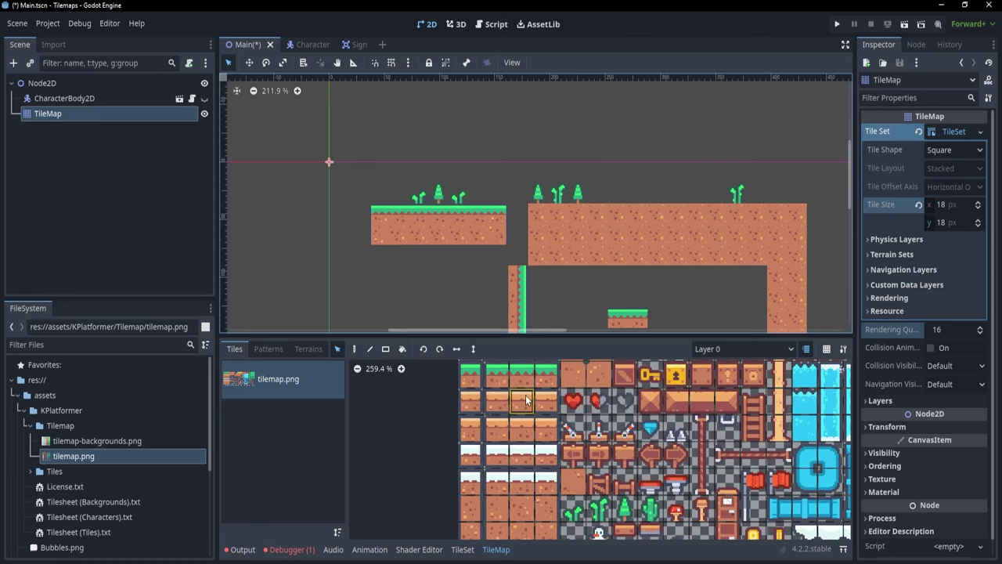
pyautogui.moveTo(525, 400); pyautogui.dragTo(516, 486, button='middle')
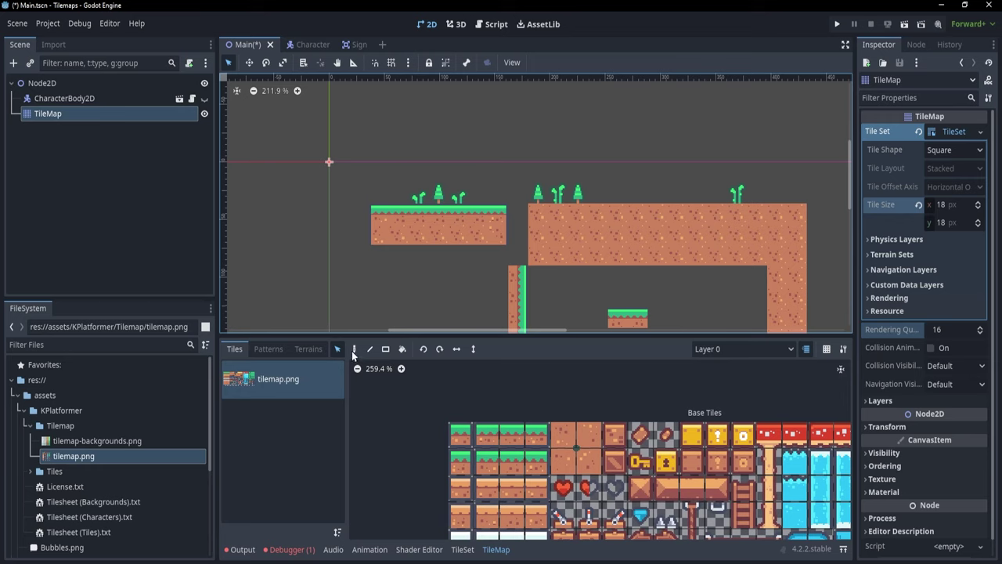
pyautogui.moveTo(374, 191); pyautogui.dragTo(504, 238)
pyautogui.click(279, 350)
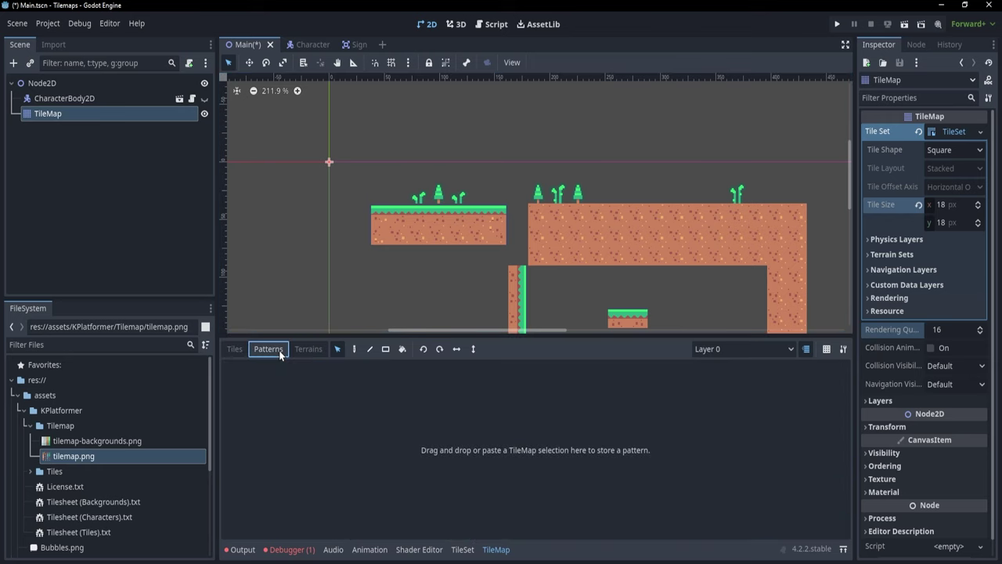
pyautogui.click(369, 287)
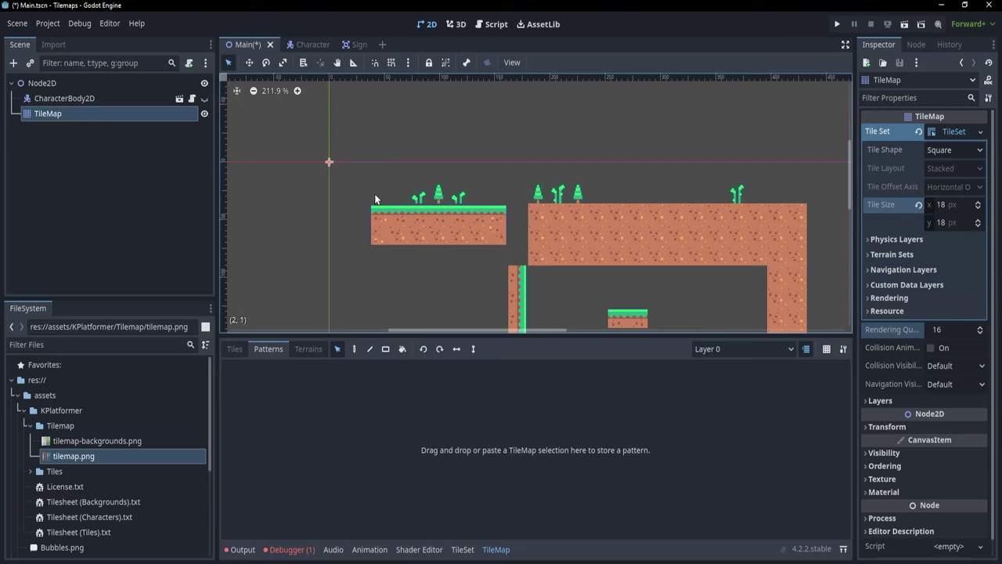
pyautogui.moveTo(376, 196); pyautogui.dragTo(499, 237)
pyautogui.moveTo(437, 224); pyautogui.dragTo(485, 387)
pyautogui.moveTo(398, 449); pyautogui.dragTo(238, 400)
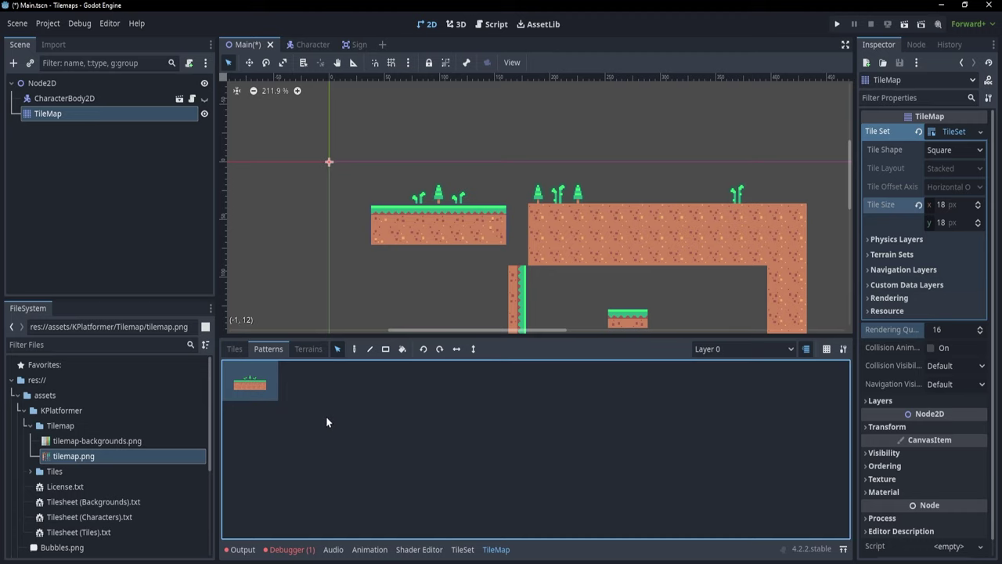
# Step: Paint the grass platform pattern once below the original platform and three times in a spaced row above the level
pyautogui.click(354, 349)
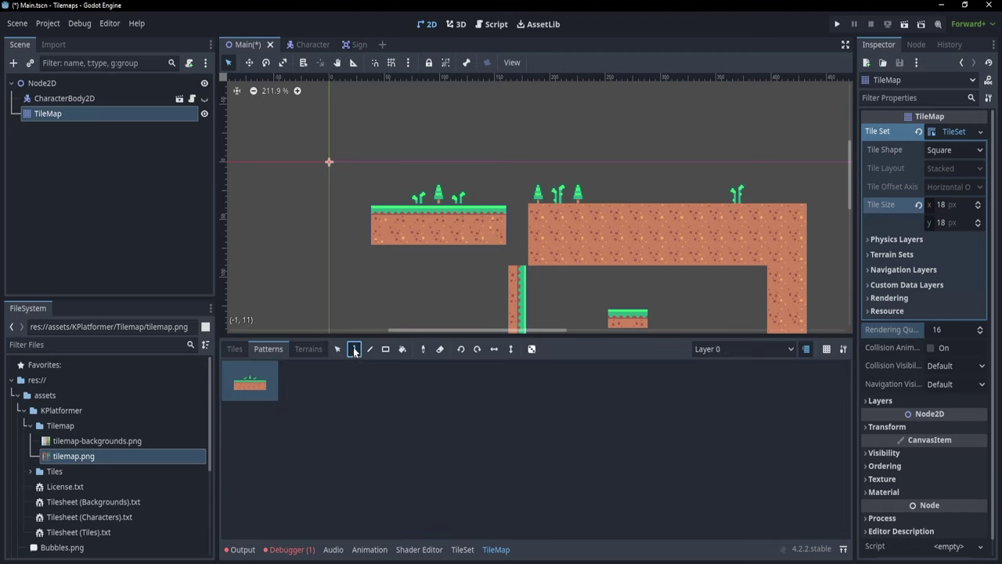
pyautogui.click(420, 277)
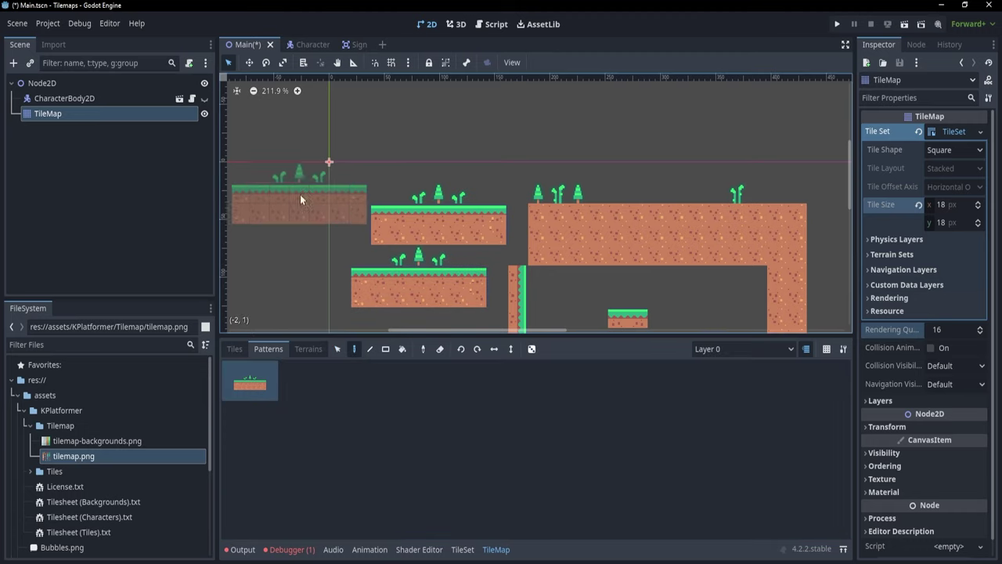
pyautogui.click(491, 141)
pyautogui.click(690, 141)
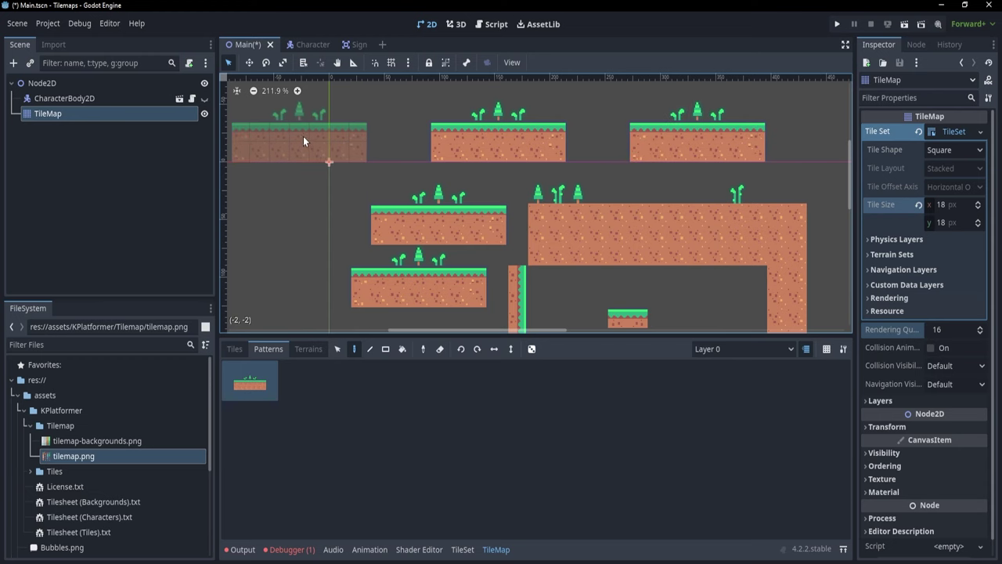
pyautogui.click(296, 141)
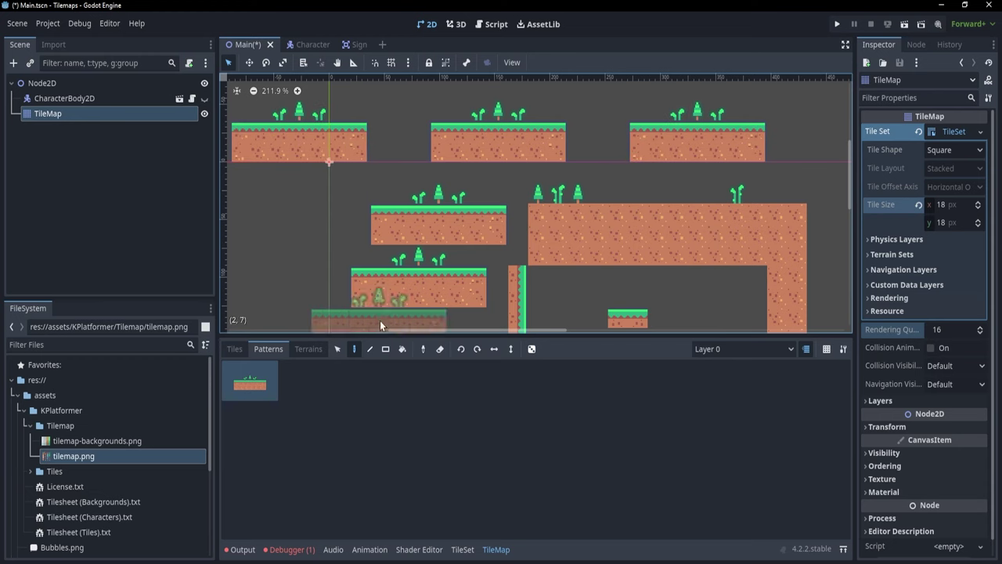
# Step: Copy the three plants at the left end of the dirt area's top and store them as a second pattern
pyautogui.click(337, 349)
pyautogui.moveTo(536, 187); pyautogui.dragTo(587, 202)
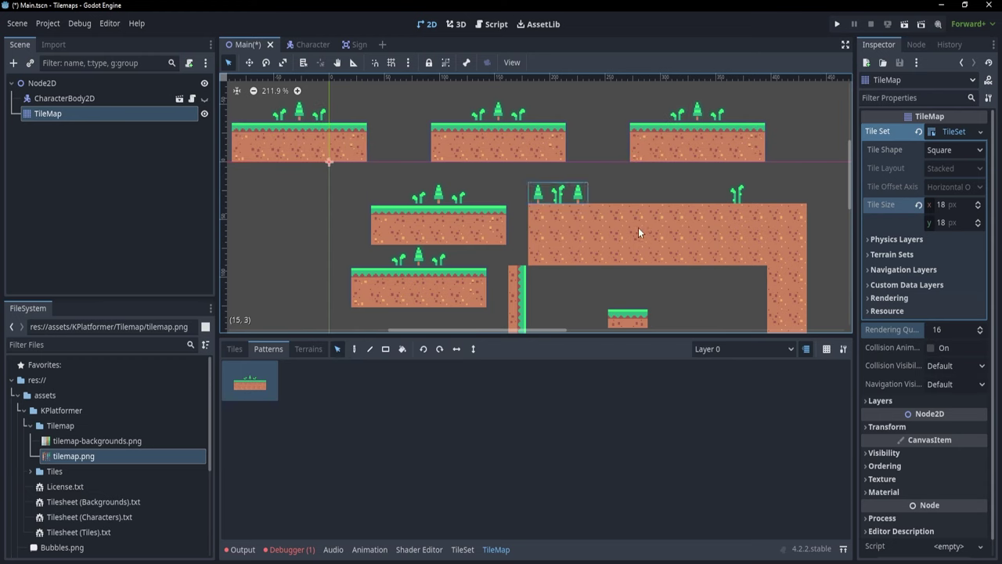
pyautogui.click(459, 409)
pyautogui.hotkey('ctrl', 'v')
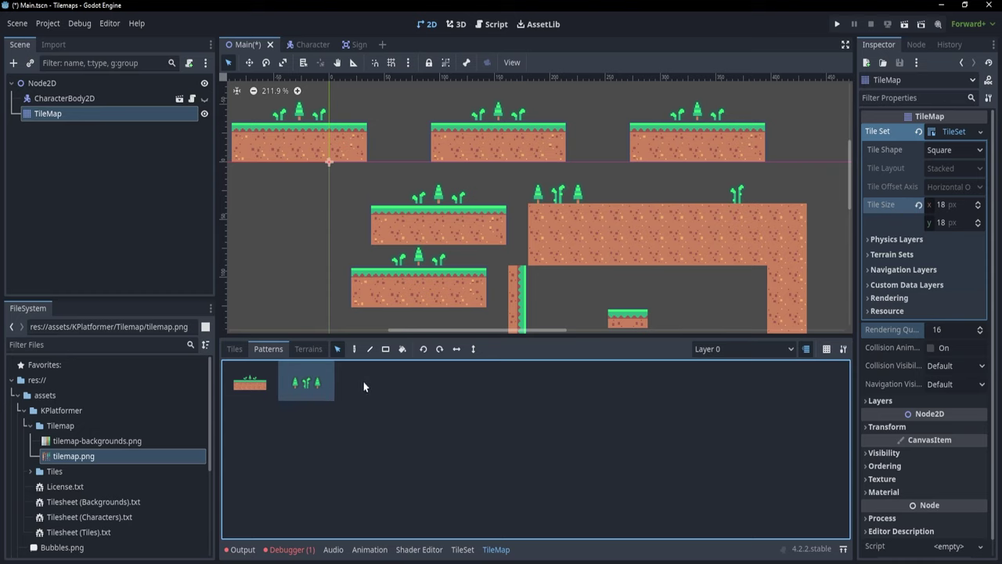
# Step: Paint the three-plant pattern at two more spots on the dirt area's top and once on the upper middle platform
pyautogui.click(353, 349)
pyautogui.click(638, 195)
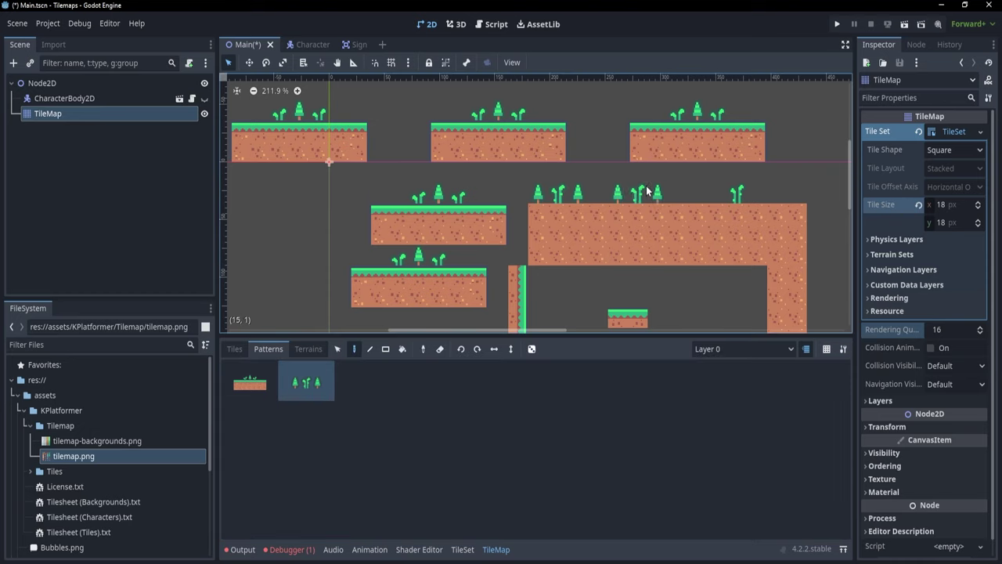
pyautogui.click(753, 197)
pyautogui.click(498, 111)
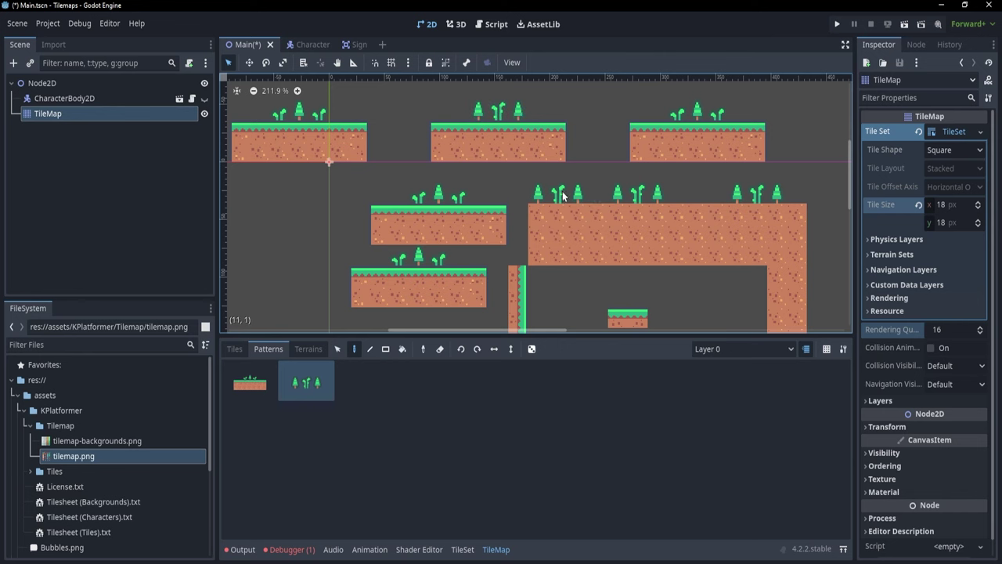
# Step: Add a terrain set to the TileSet and add one terrain inside it
pyautogui.scroll(-6, 580, 225)
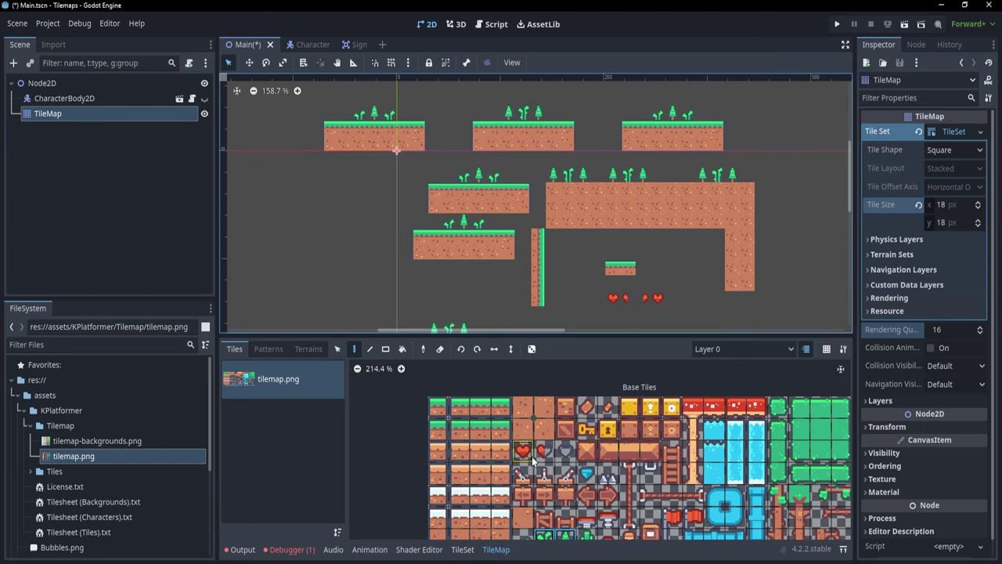
pyautogui.click(463, 550)
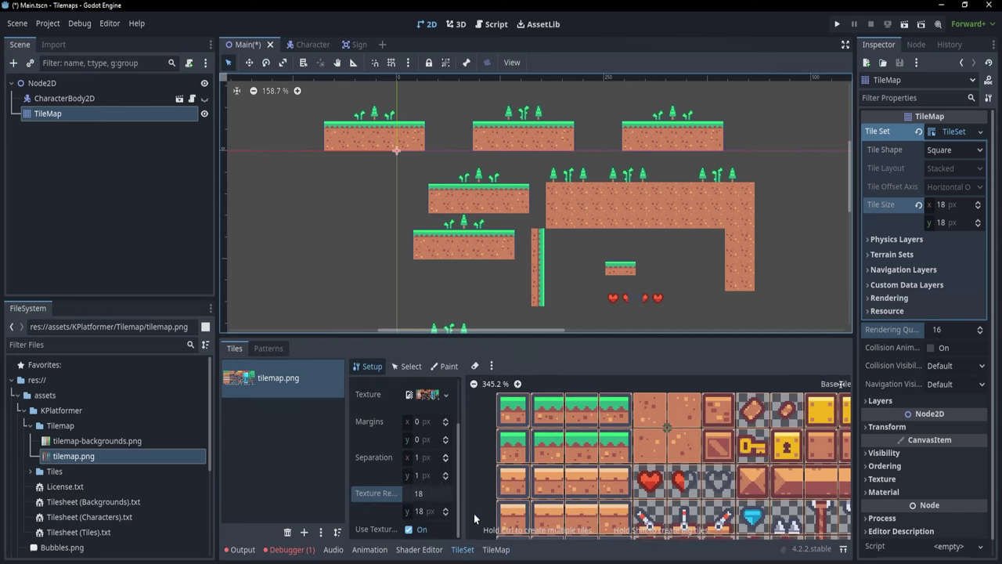
pyautogui.click(907, 255)
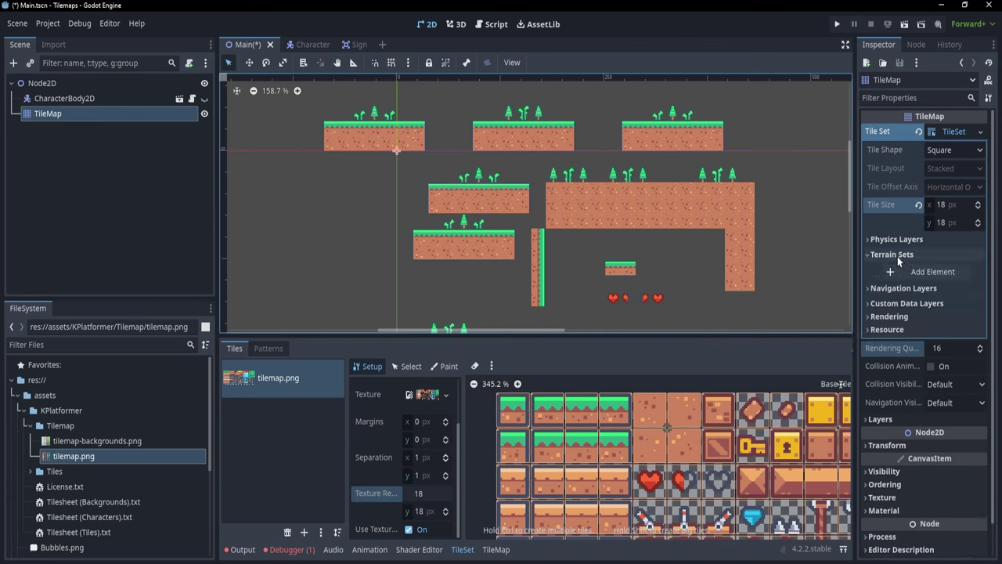
pyautogui.click(918, 270)
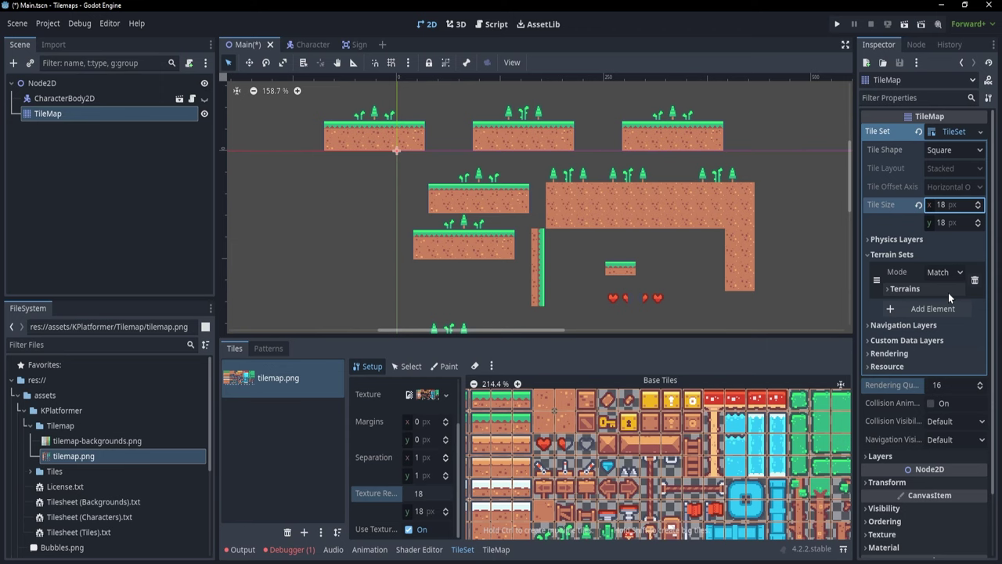
pyautogui.click(940, 292)
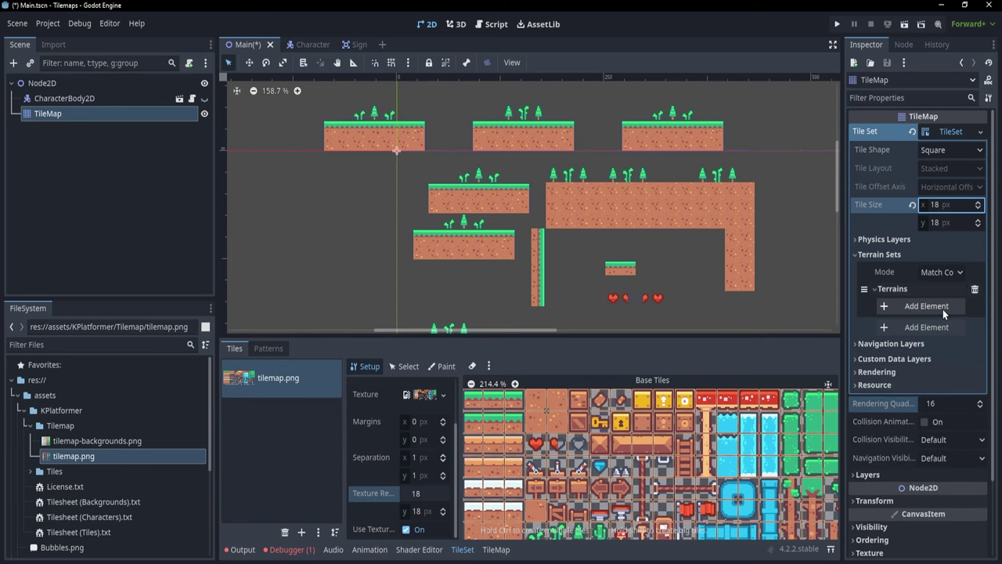
pyautogui.click(940, 307)
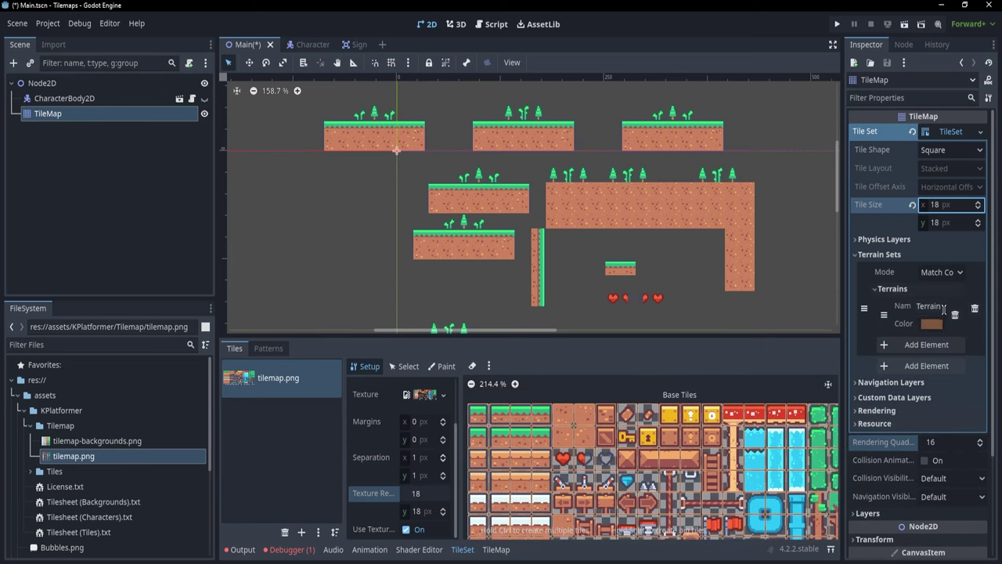
# Step: Name the new terrain Grass and change its color to magenta
pyautogui.doubleClick(931, 306)
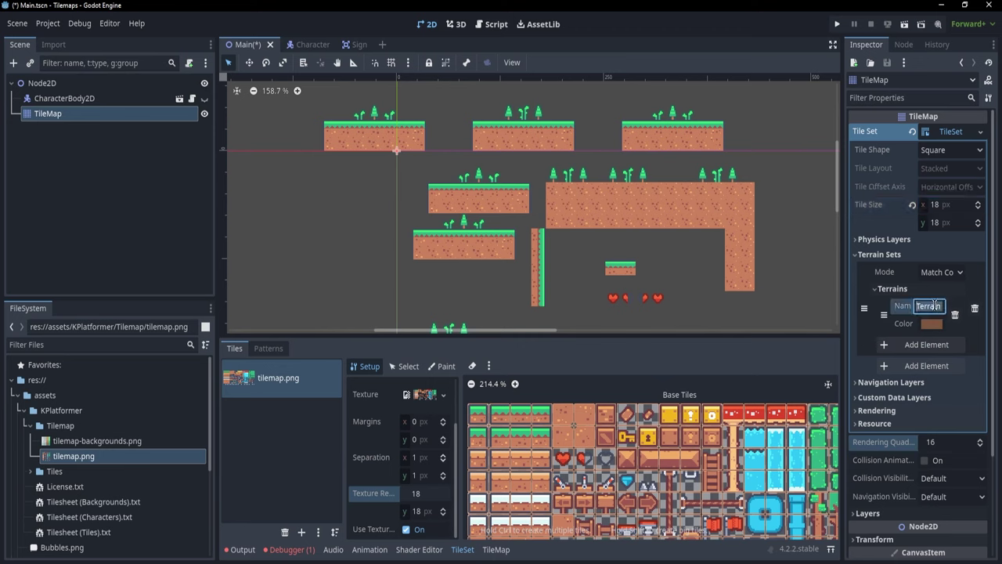
pyautogui.write('Grass')
pyautogui.press('Return')
pyautogui.scroll(-2, 619, 473)
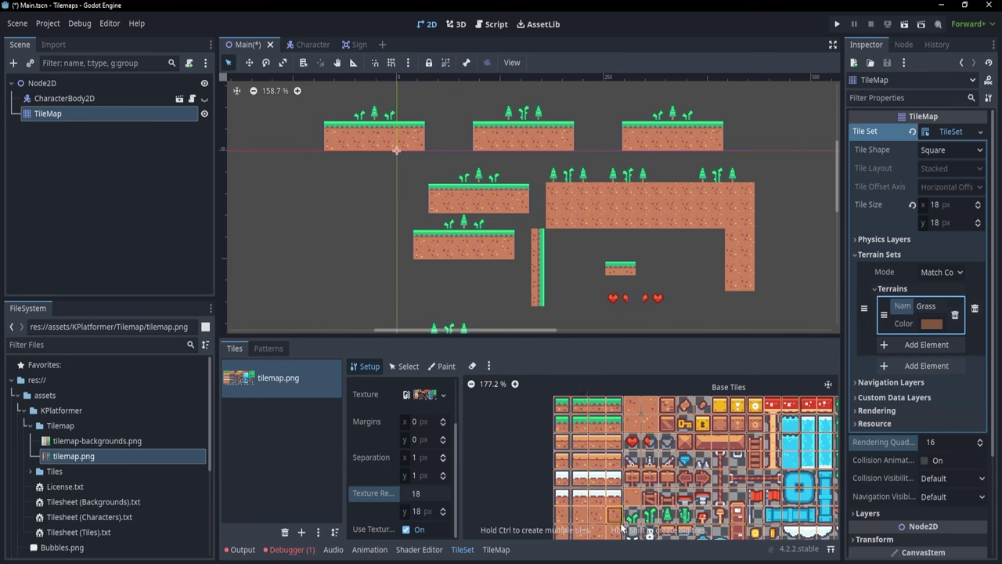
pyautogui.click(933, 324)
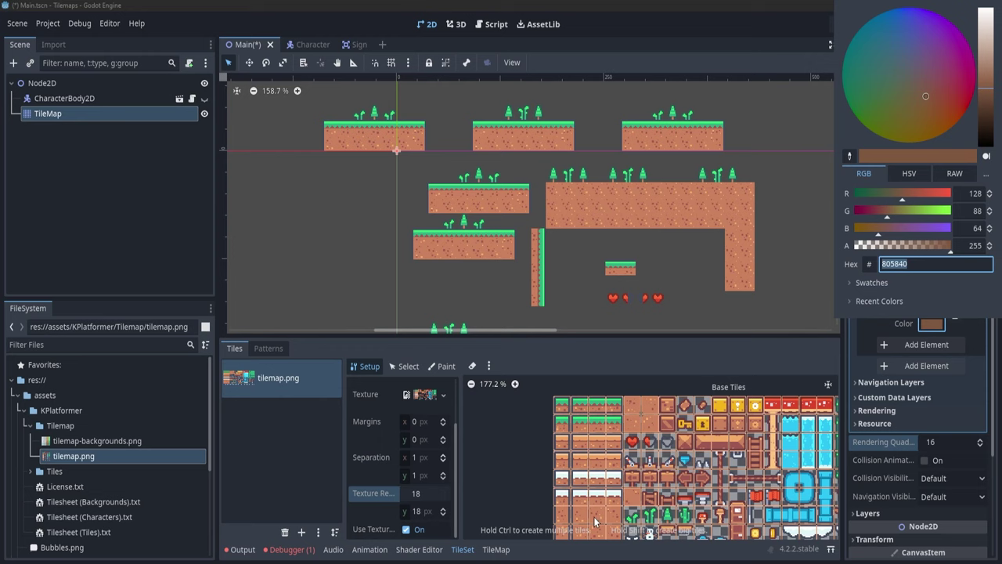
pyautogui.moveTo(955, 78); pyautogui.dragTo(972, 62)
pyautogui.click(950, 320)
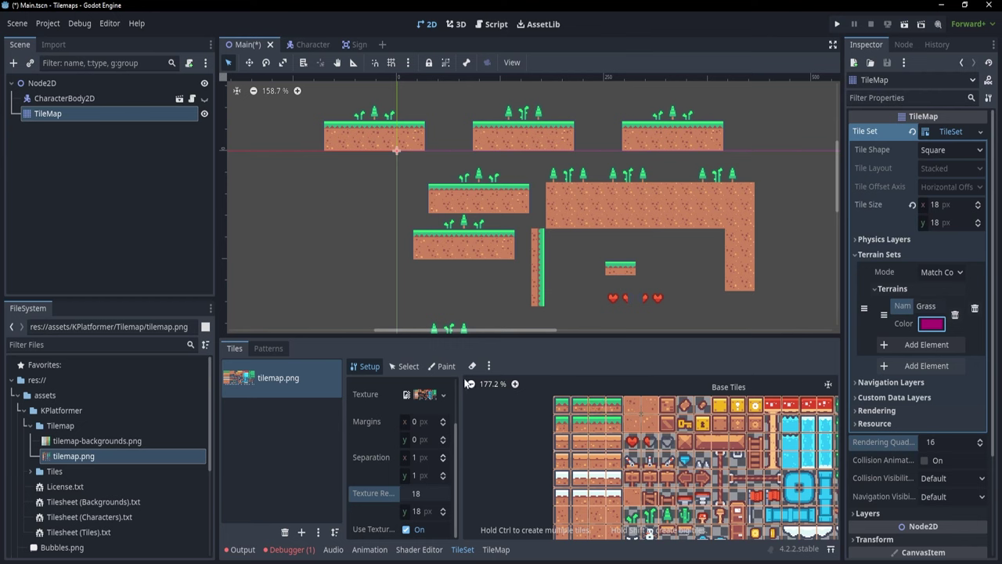
# Step: Set up tile property painting for Terrains, using Terrain Set 0 and the Grass terrain
pyautogui.click(438, 367)
pyautogui.scroll(4, 557, 427)
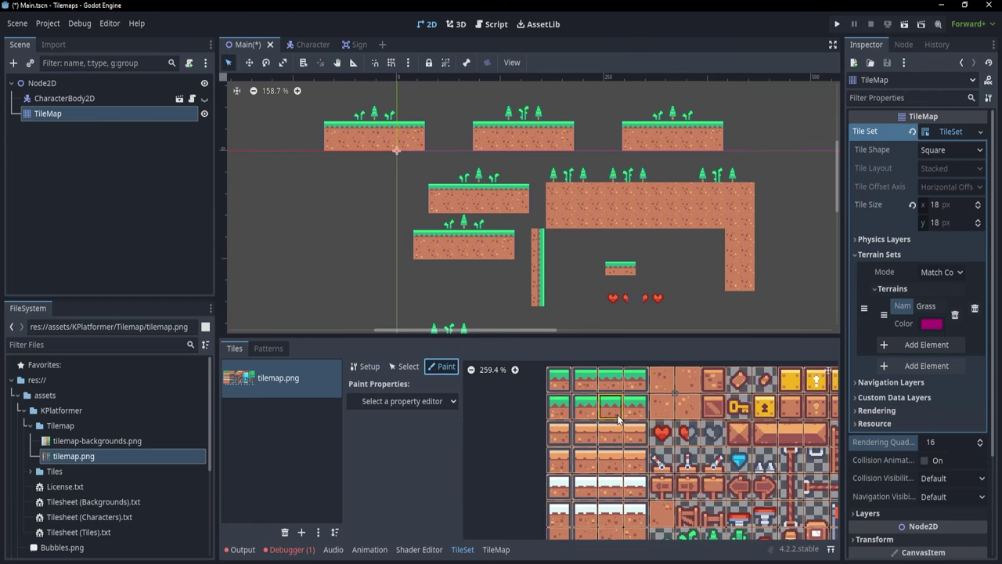
pyautogui.click(442, 402)
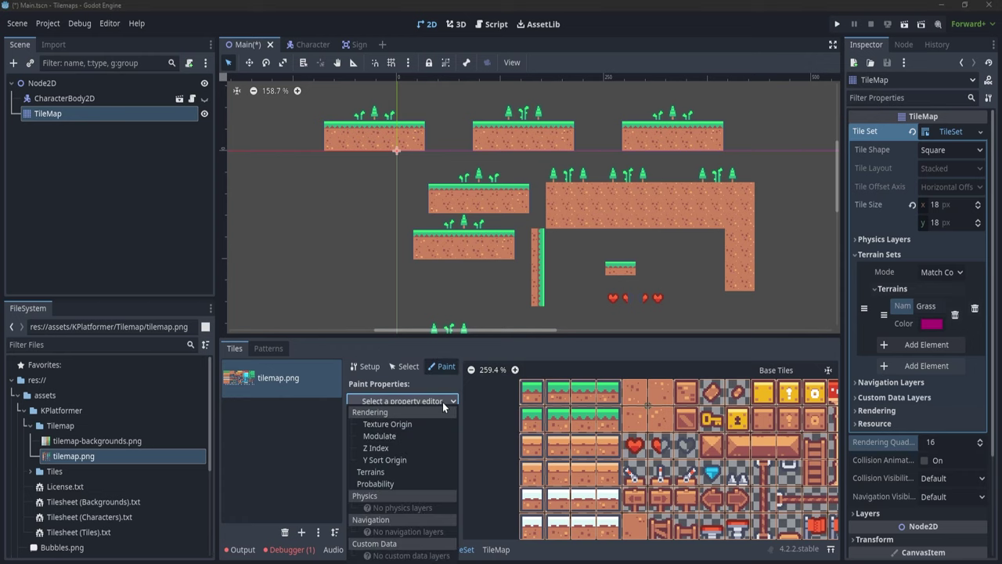
pyautogui.click(380, 472)
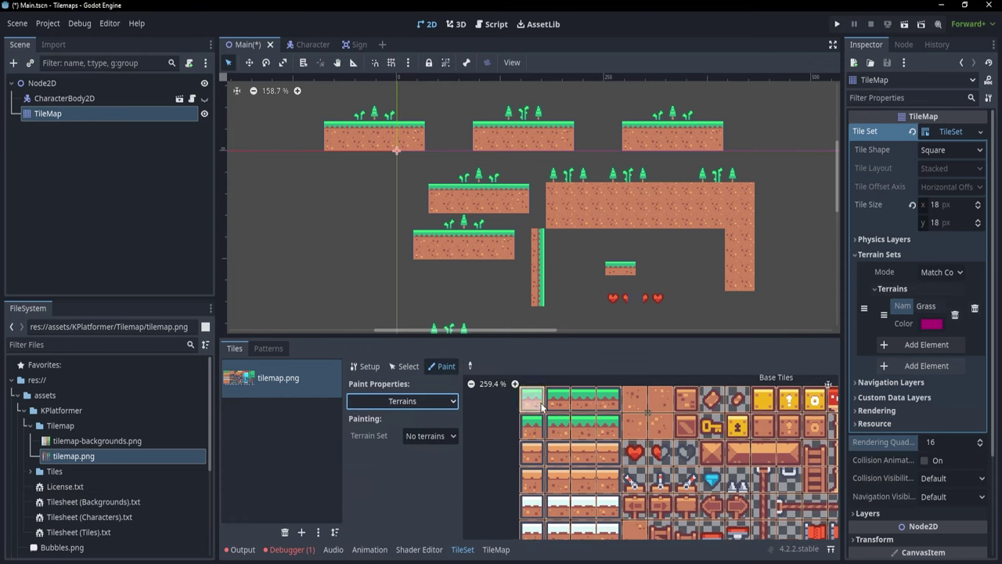
pyautogui.click(447, 436)
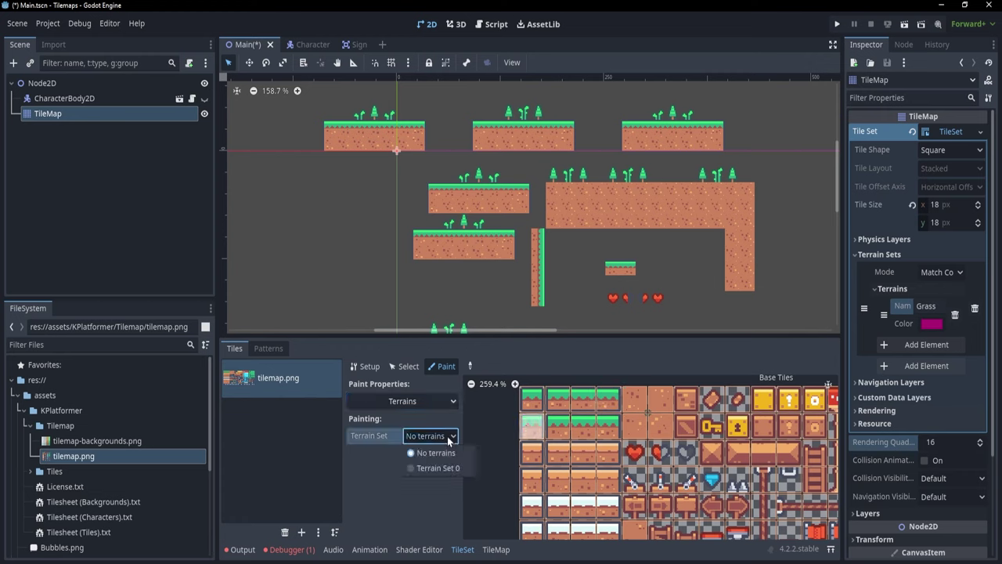
pyautogui.click(443, 468)
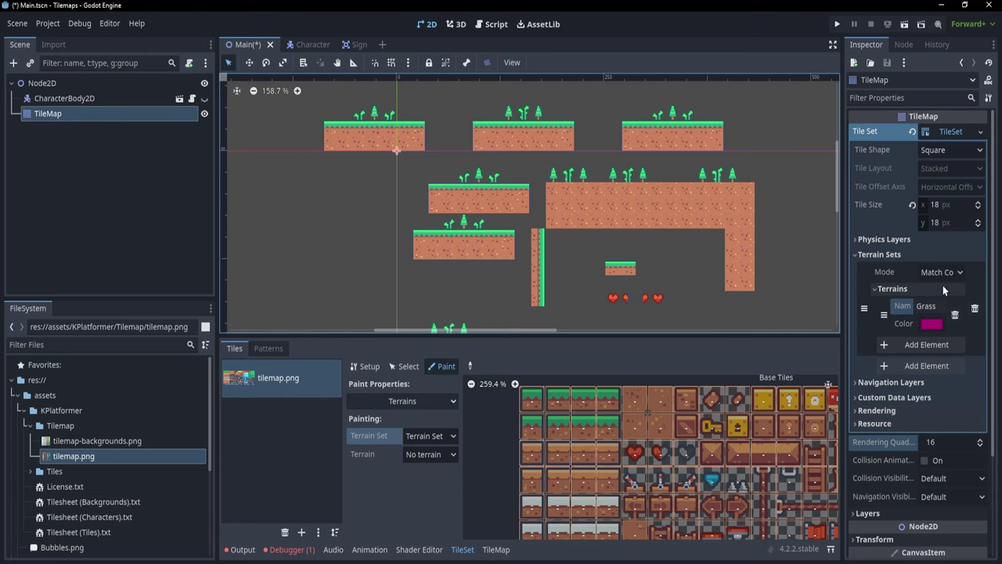
pyautogui.click(430, 455)
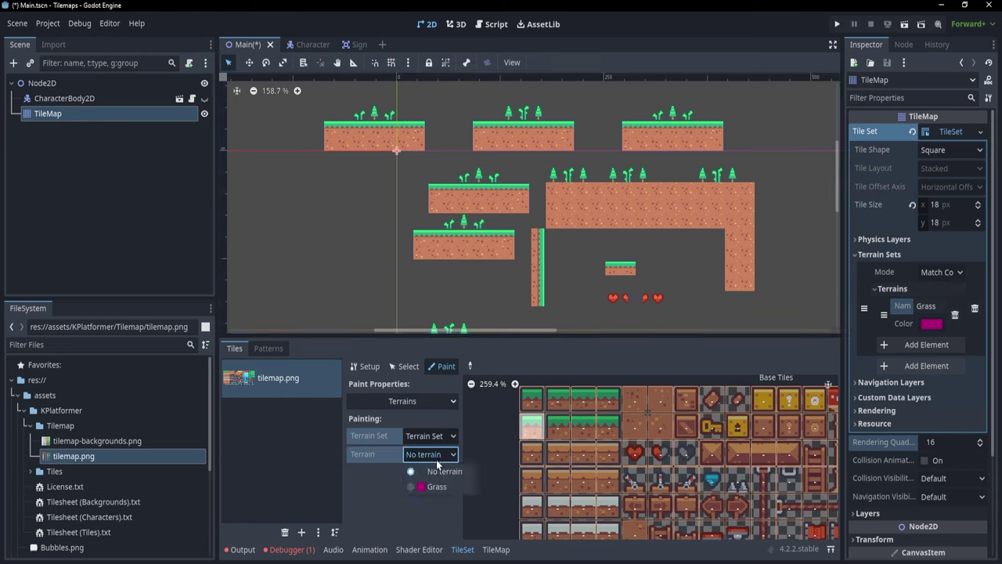
pyautogui.click(437, 487)
# Step: Assign all eight grass-topped tiles in the first two rows of the atlas to Terrain Set 0
pyautogui.scroll(2, 756, 492)
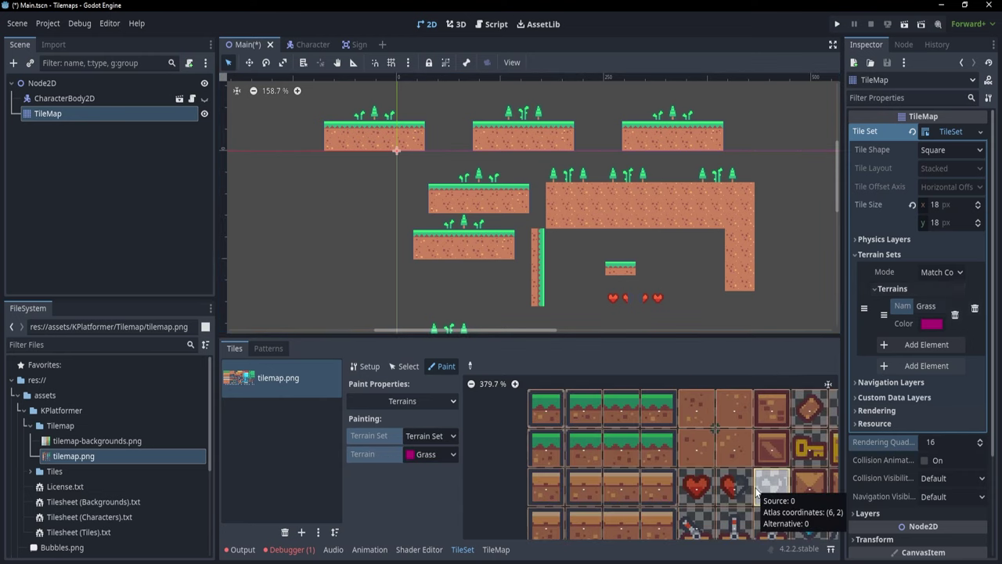
pyautogui.click(543, 411)
pyautogui.click(546, 444)
pyautogui.moveTo(588, 446); pyautogui.dragTo(658, 446)
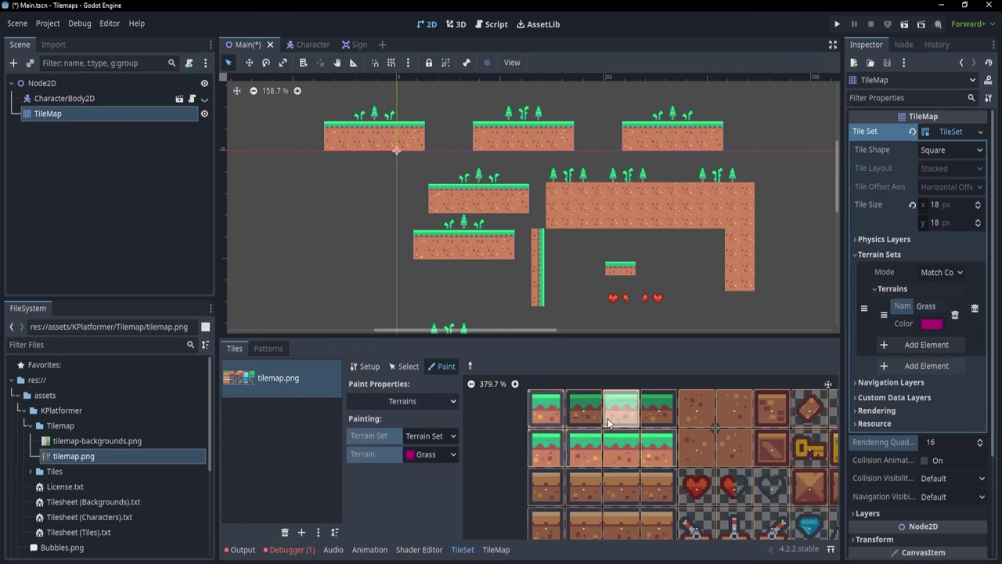
pyautogui.moveTo(621, 414); pyautogui.dragTo(654, 412)
# Step: Assign the first plain dirt tile below the snow-topped rows of the atlas to Terrain Set 0
pyautogui.scroll(-5, 655, 464)
pyautogui.scroll(3, 644, 495)
pyautogui.moveTo(643, 494); pyautogui.dragTo(668, 407, button='middle')
pyautogui.scroll(1, 657, 494)
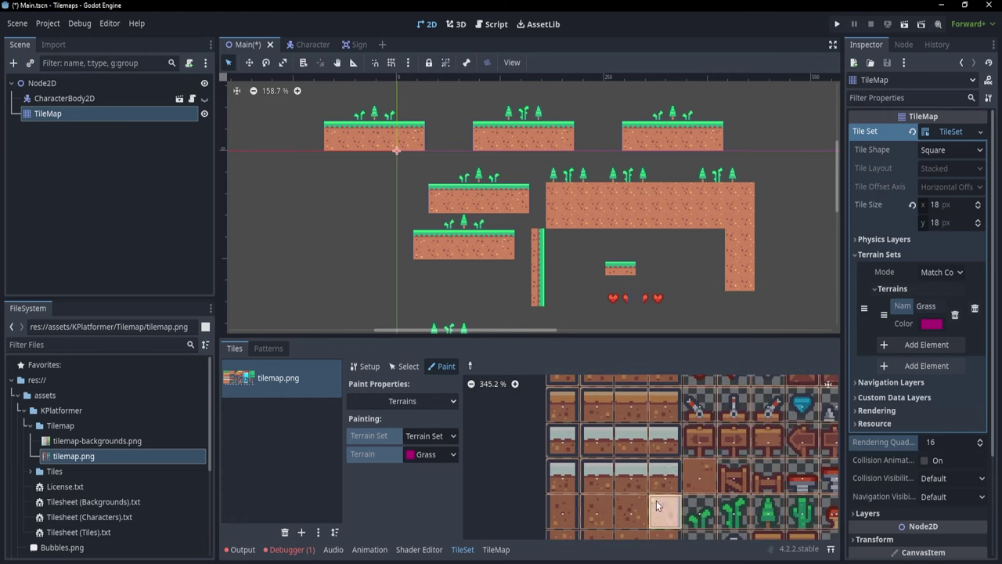
pyautogui.moveTo(656, 500); pyautogui.dragTo(654, 399, button='middle')
pyautogui.moveTo(561, 426); pyautogui.dragTo(561, 437, button='middle')
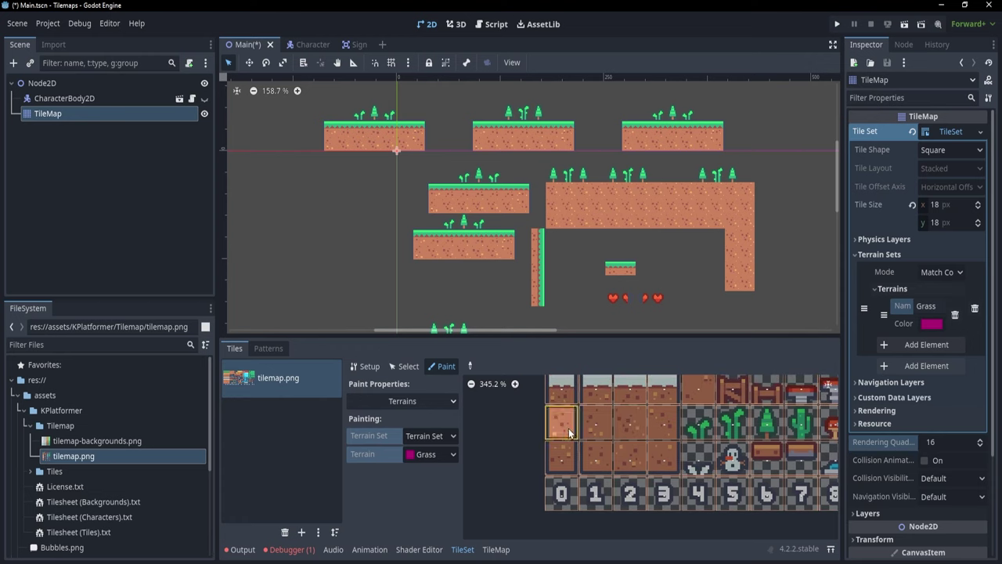
pyautogui.scroll(3, 662, 466)
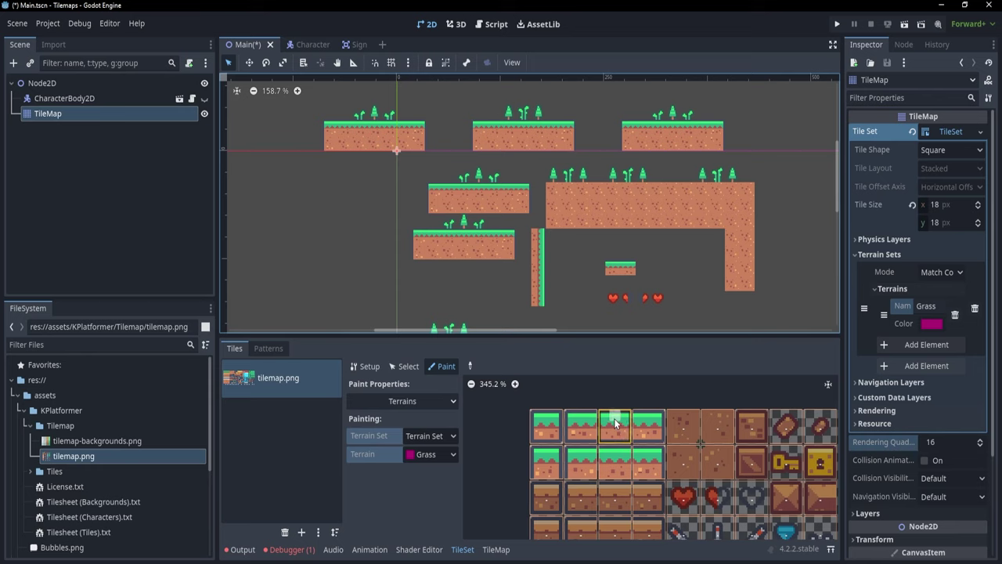
# Step: Try the terrain set's Match Corners and Match Sides modes, and return it to Match Corners and Sides
pyautogui.click(940, 271)
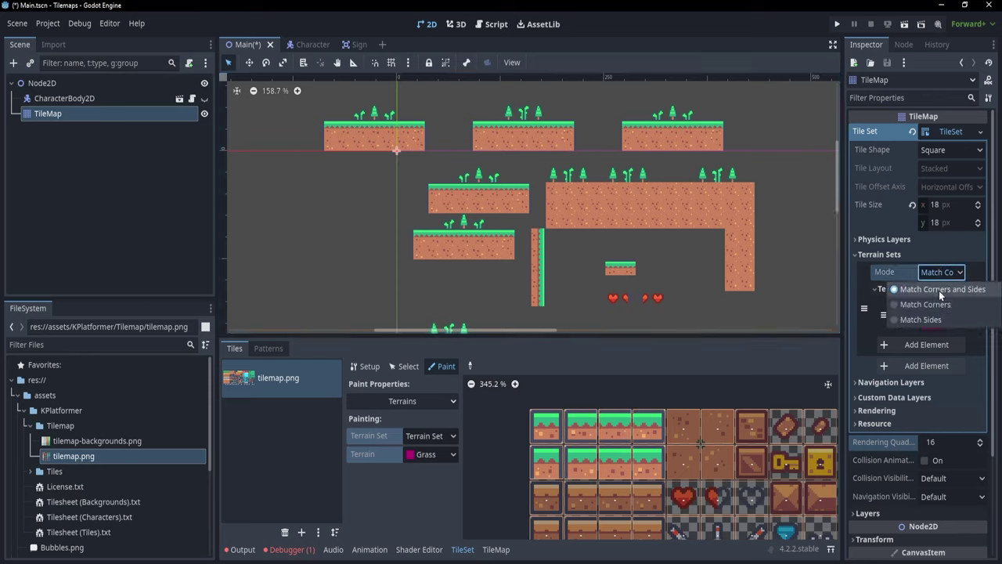
pyautogui.click(934, 303)
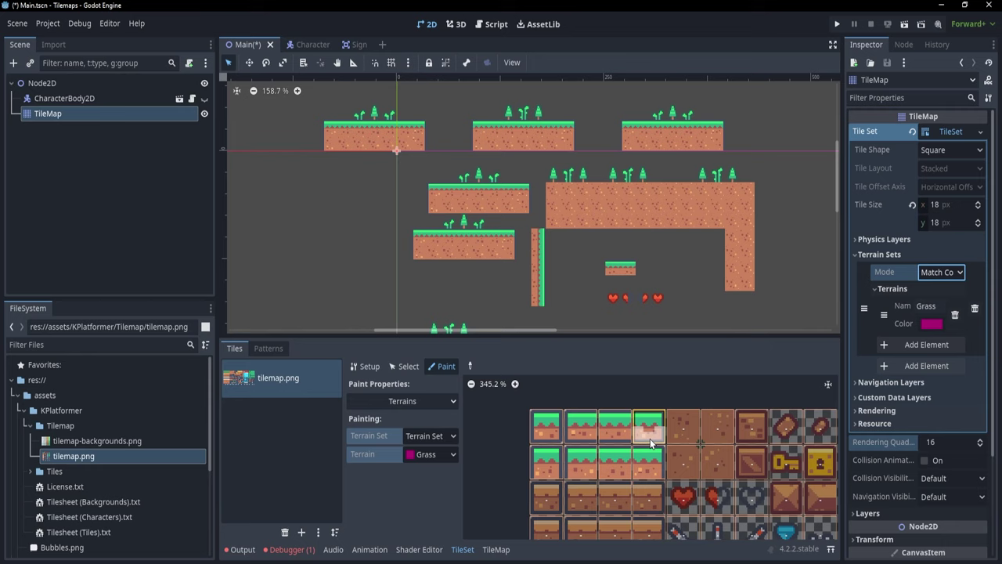
pyautogui.click(939, 271)
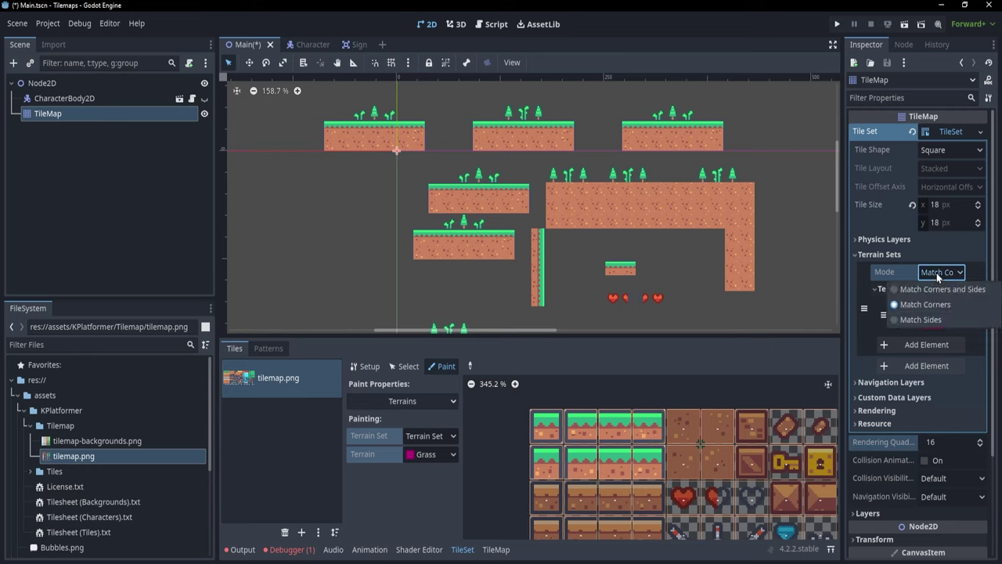
pyautogui.click(927, 320)
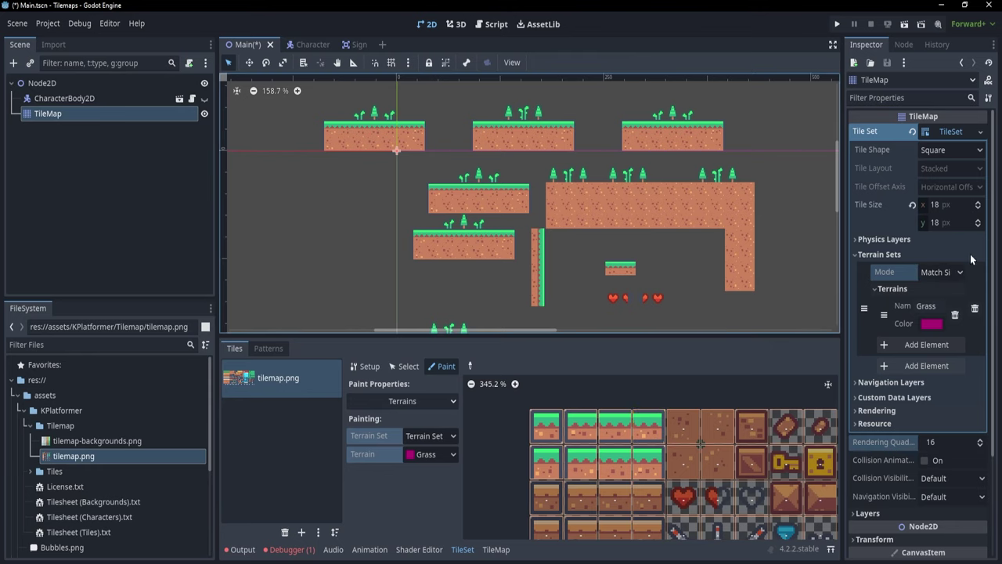
pyautogui.click(943, 272)
pyautogui.click(935, 304)
# Step: Paint the Grass terrain on the center of the standalone first grass tile in the top atlas row
pyautogui.scroll(2, 617, 445)
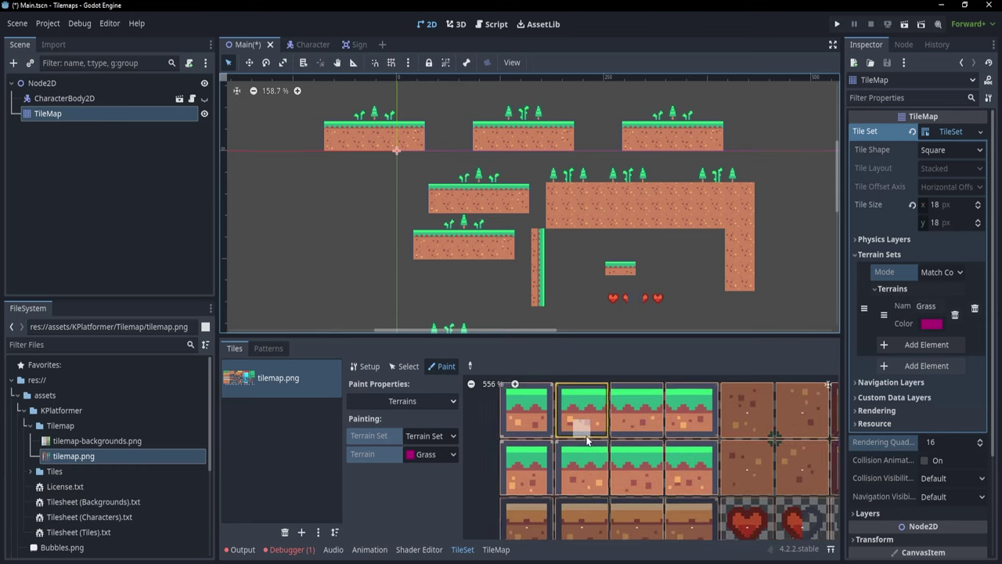
pyautogui.moveTo(586, 436); pyautogui.dragTo(629, 483, button='middle')
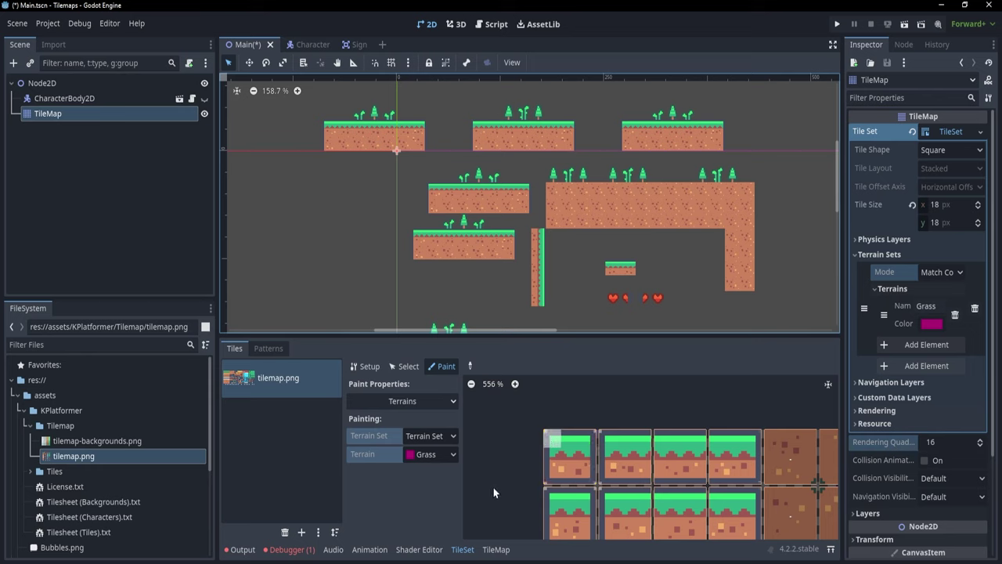
pyautogui.click(569, 456)
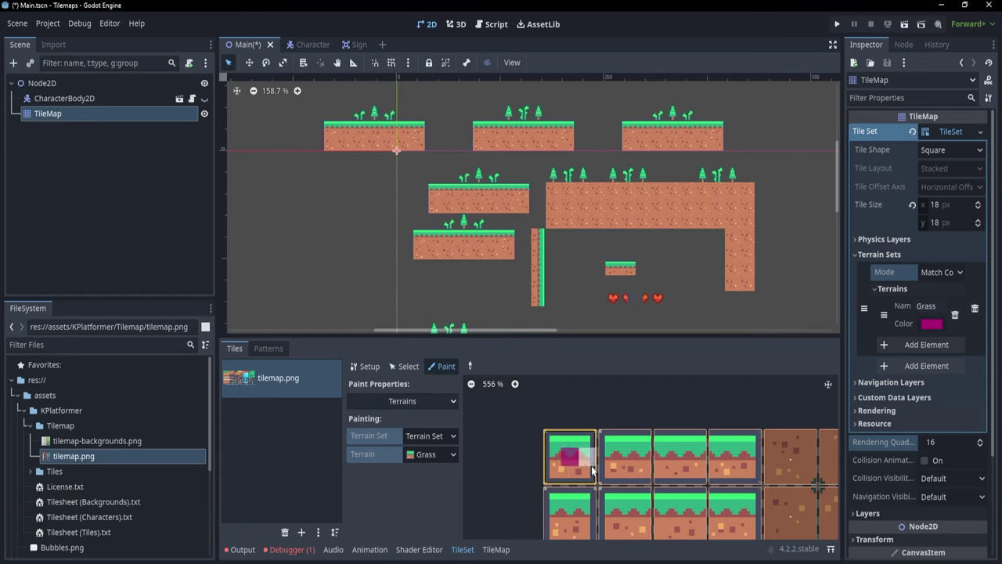
# Step: Paint the Grass terrain on the center, left and right bits of the third tile in the top atlas row
pyautogui.moveTo(581, 471); pyautogui.dragTo(494, 453, button='middle')
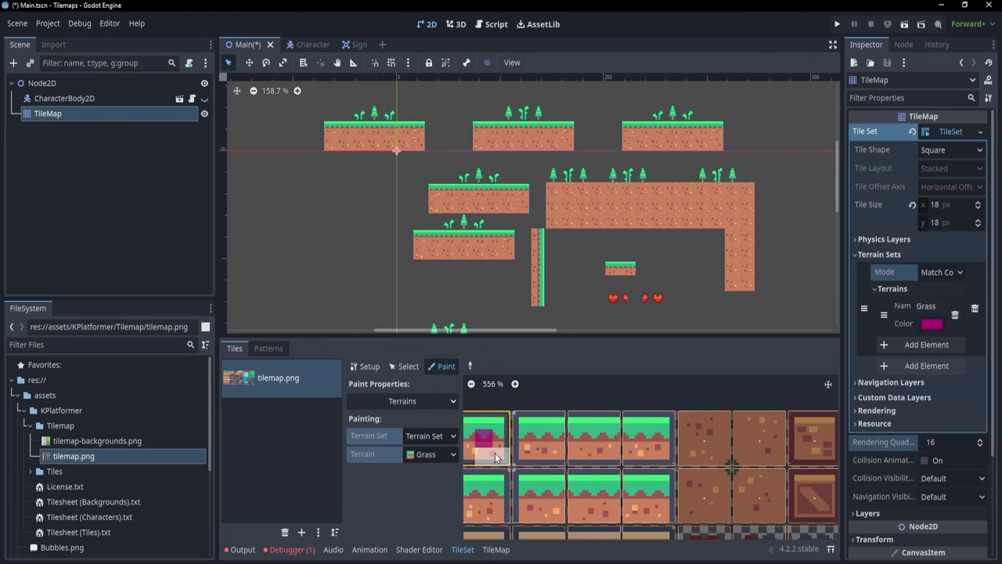
pyautogui.click(597, 438)
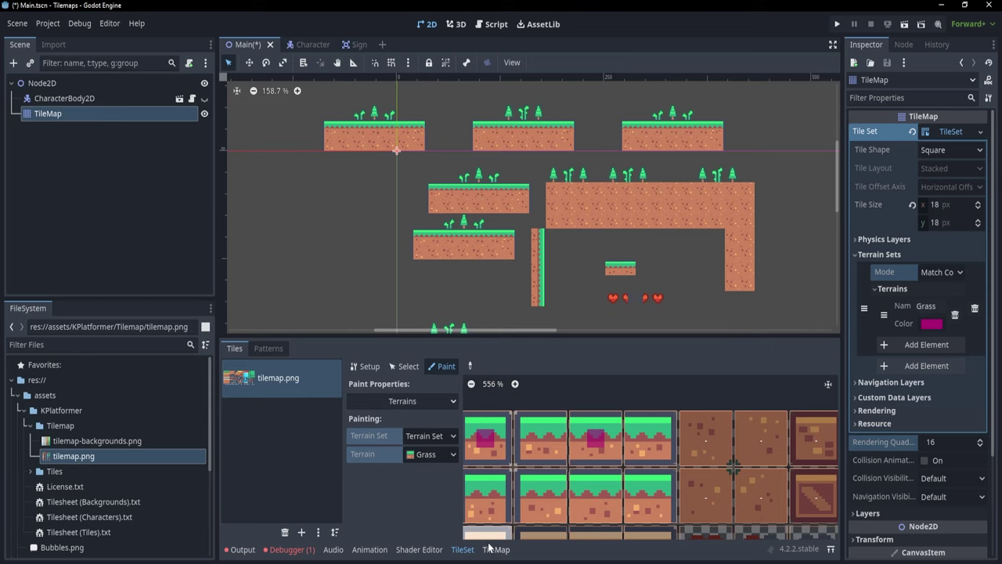
pyautogui.click(577, 443)
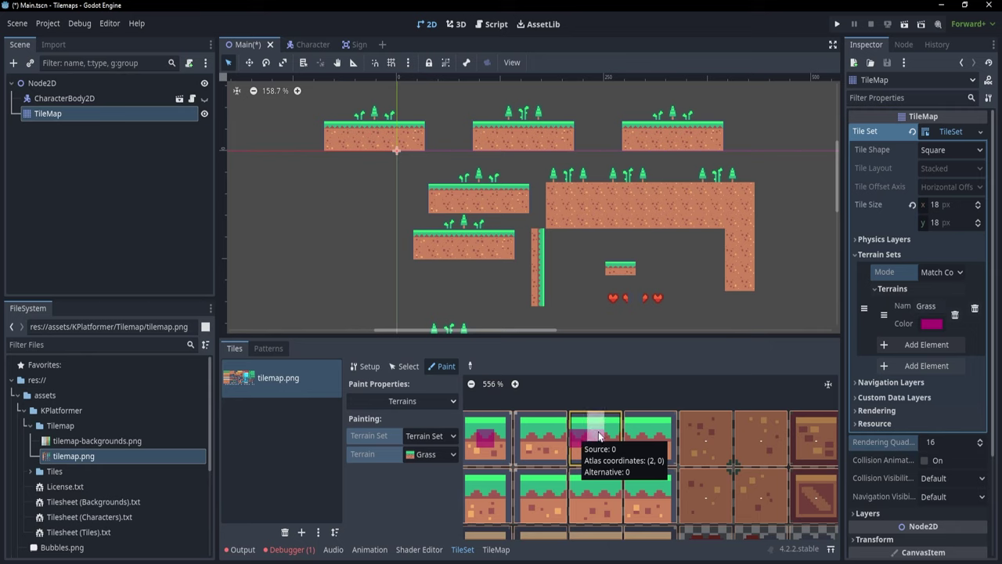
pyautogui.click(614, 439)
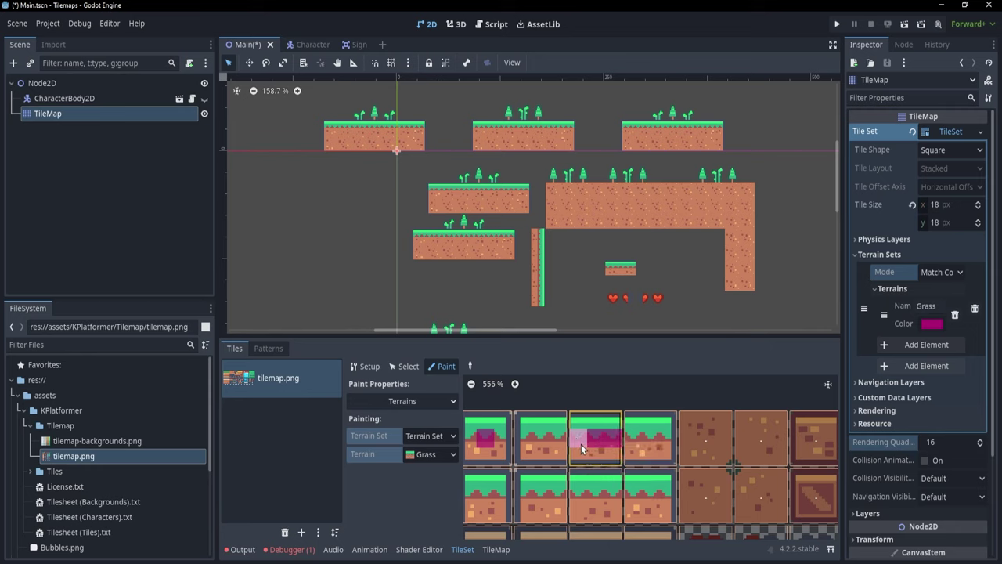
# Step: Paint the Grass terrain on the second tile's center and right bits and the fourth tile's center and left bits in the top row
pyautogui.click(540, 437)
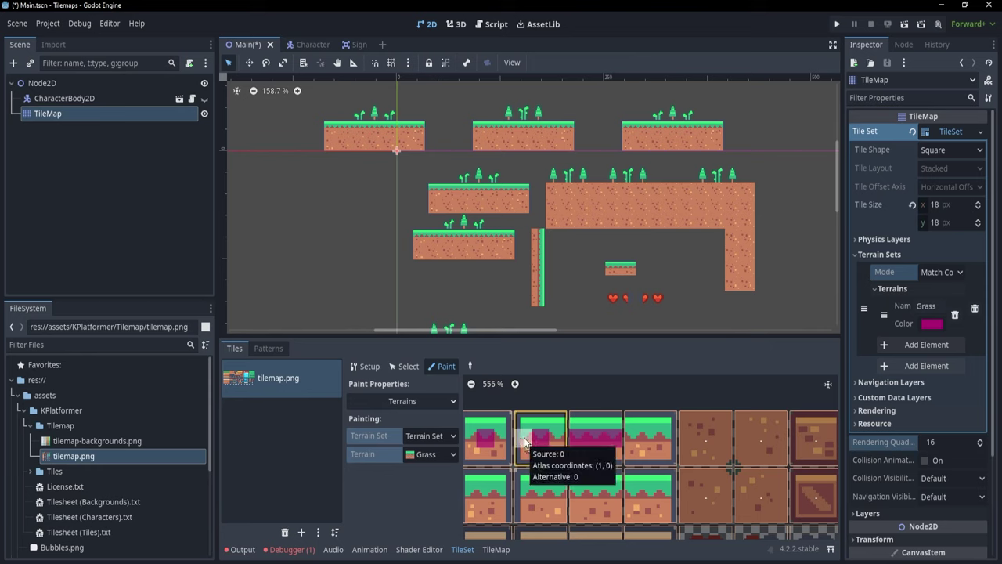
pyautogui.click(524, 442)
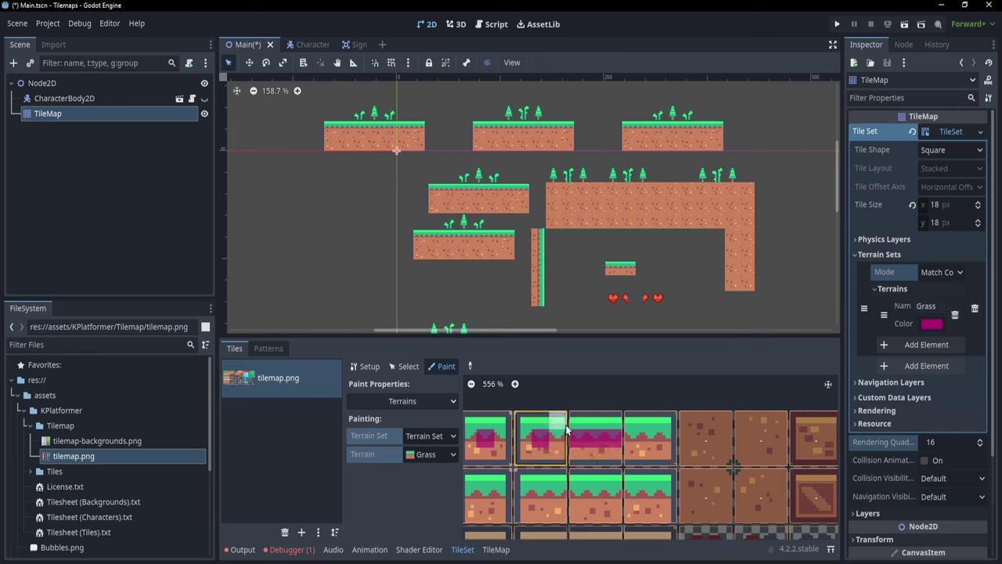
pyautogui.click(560, 443)
pyautogui.click(633, 439)
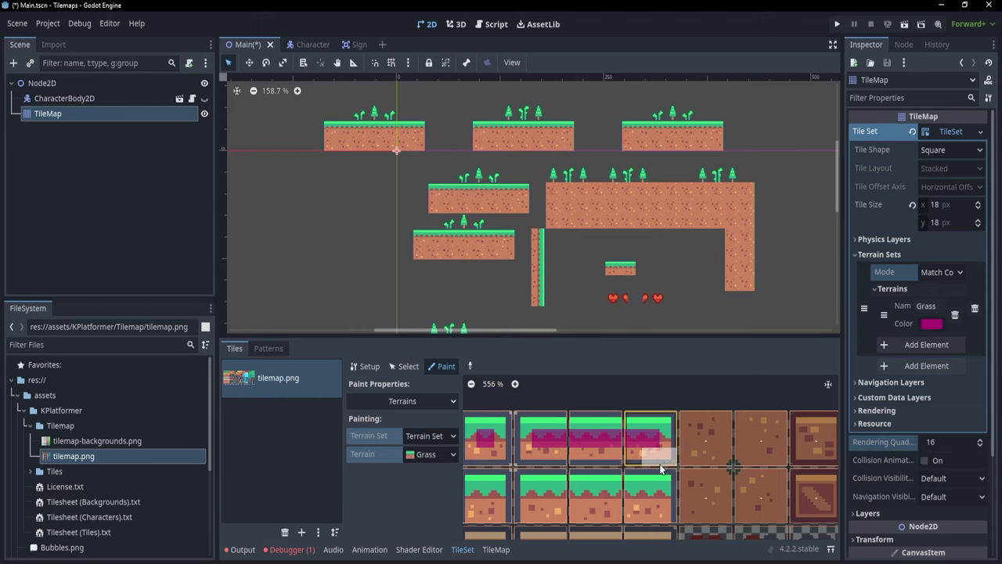
# Step: Paint the Grass terrain on the second atlas row: center and bottom bits of the standalone tile, and center, connecting side and bottom bits of the three joined tiles
pyautogui.scroll(-3, 642, 498)
pyautogui.moveTo(649, 415)
pyautogui.mouseDown(button='middle')
pyautogui.moveTo(642, 442)
pyautogui.moveTo(681, 454)
pyautogui.mouseUp(button='middle')
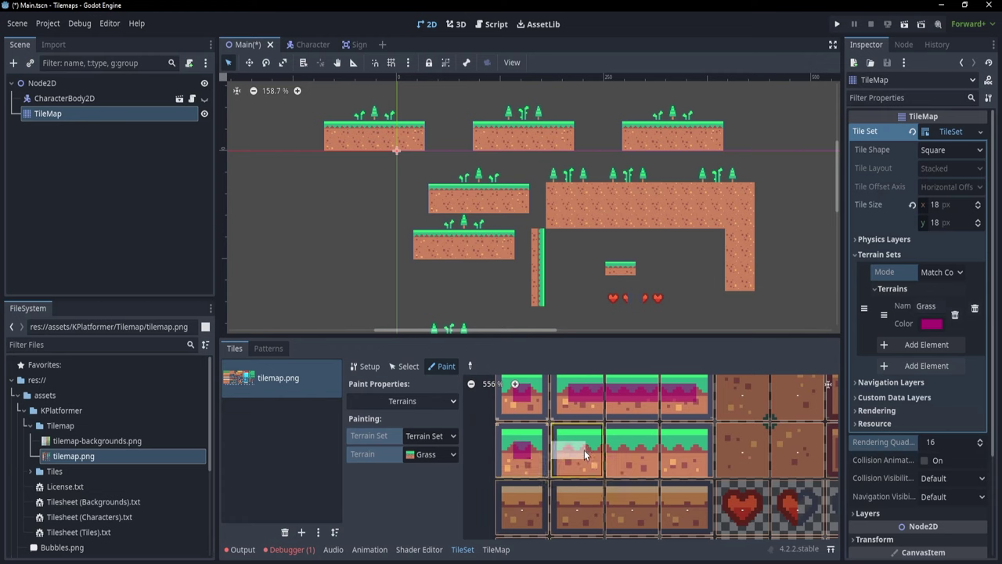
pyautogui.click(523, 450)
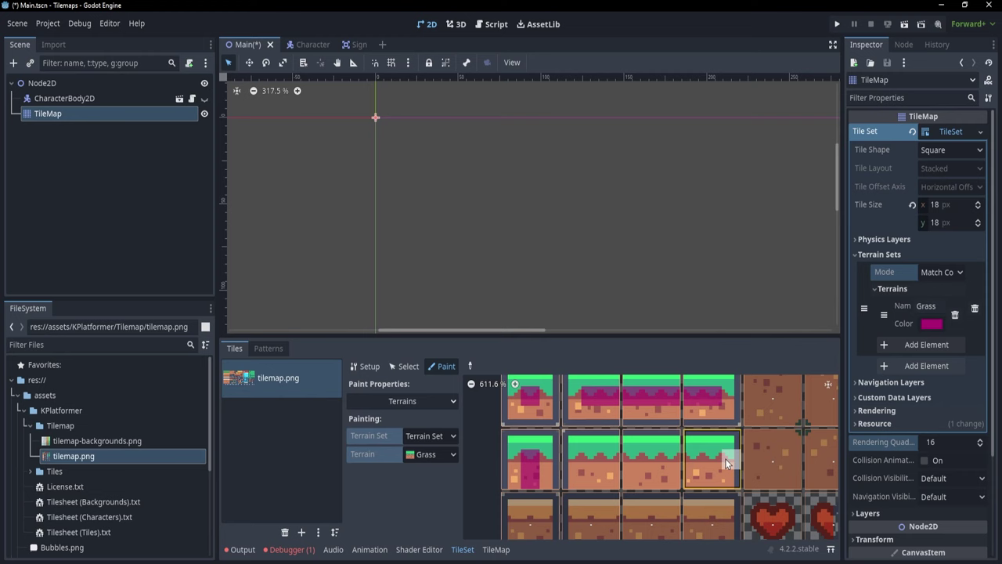
pyautogui.moveTo(699, 457); pyautogui.dragTo(625, 469, button='middle')
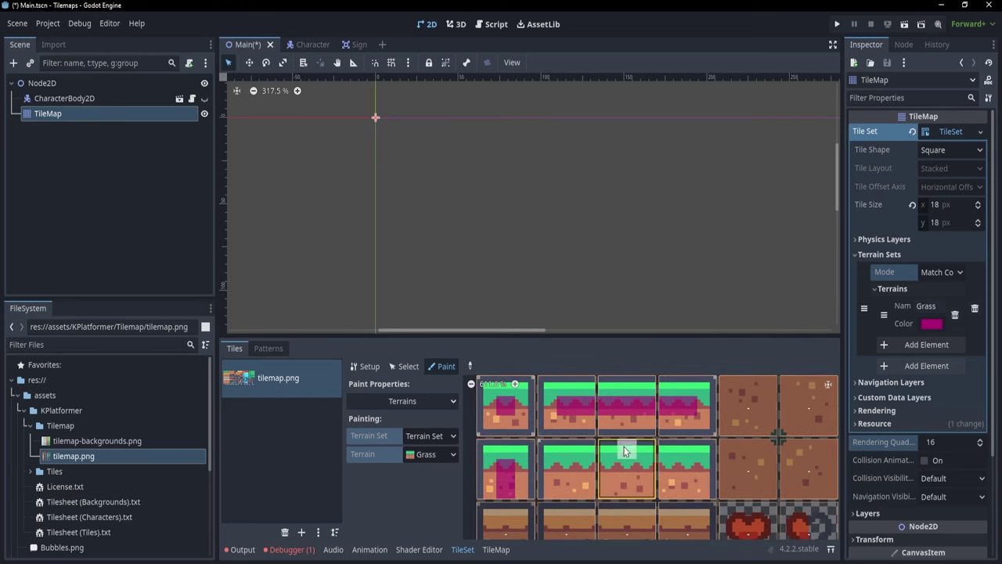
pyautogui.moveTo(569, 471); pyautogui.dragTo(690, 470)
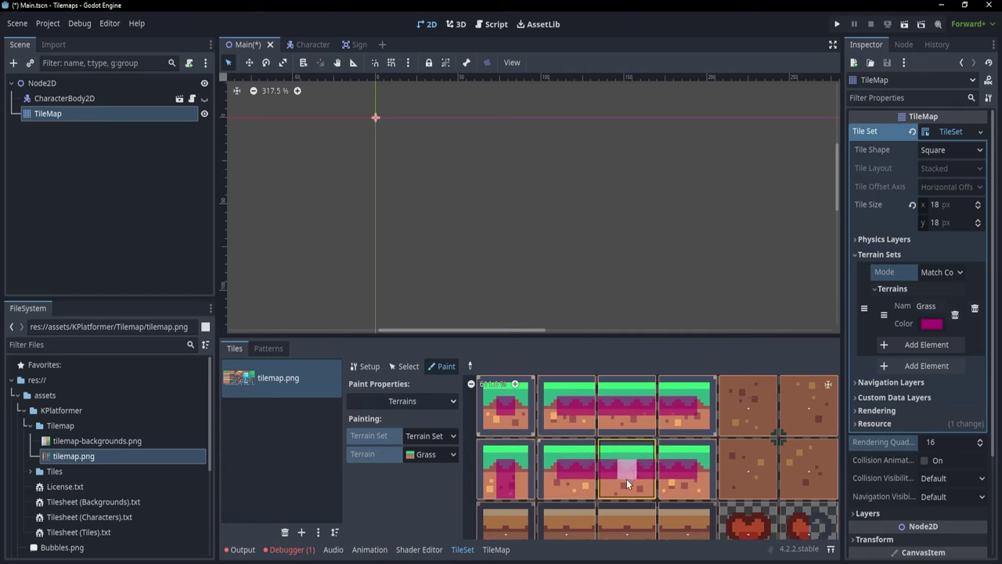
pyautogui.click(565, 488)
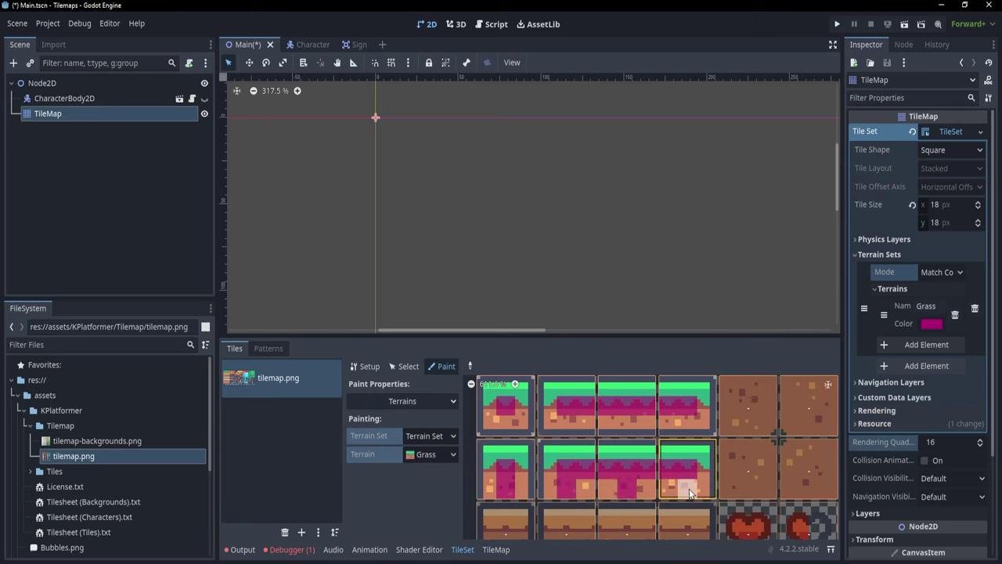
# Step: Paint the Grass terrain on the top, center and bottom bits of dirt tile (0, 6) and the center and top bits of dirt tile (0, 7)
pyautogui.scroll(-4, 631, 504)
pyautogui.moveTo(624, 515); pyautogui.dragTo(624, 432, button='middle')
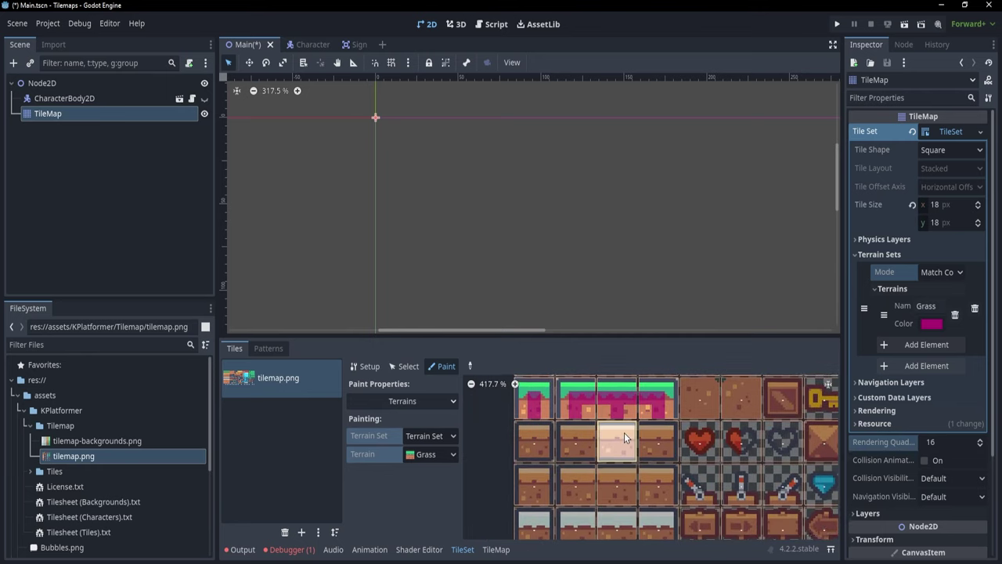
pyautogui.moveTo(614, 472); pyautogui.dragTo(612, 427, button='middle')
pyautogui.moveTo(594, 523); pyautogui.dragTo(607, 417, button='middle')
pyautogui.scroll(-2, 609, 421)
pyautogui.keyDown('ctrl'); pyautogui.scroll(6, 548, 442); pyautogui.keyUp('ctrl')
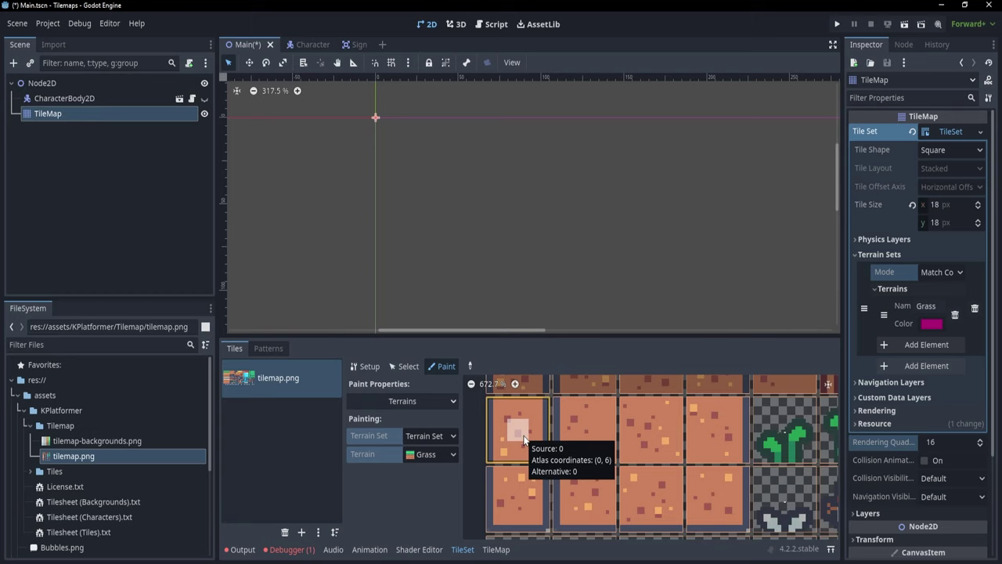
pyautogui.click(522, 437)
pyautogui.click(523, 460)
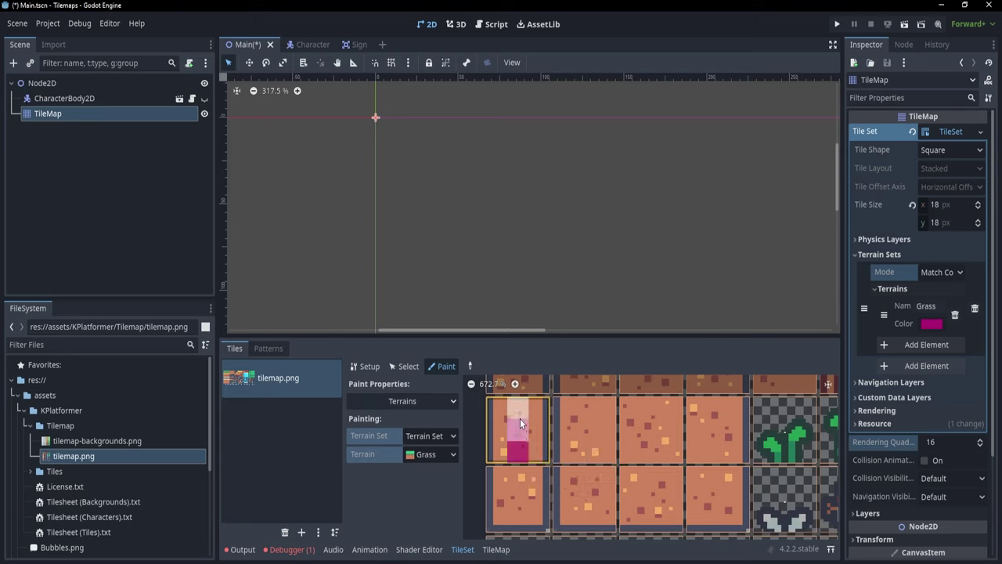
pyautogui.click(519, 415)
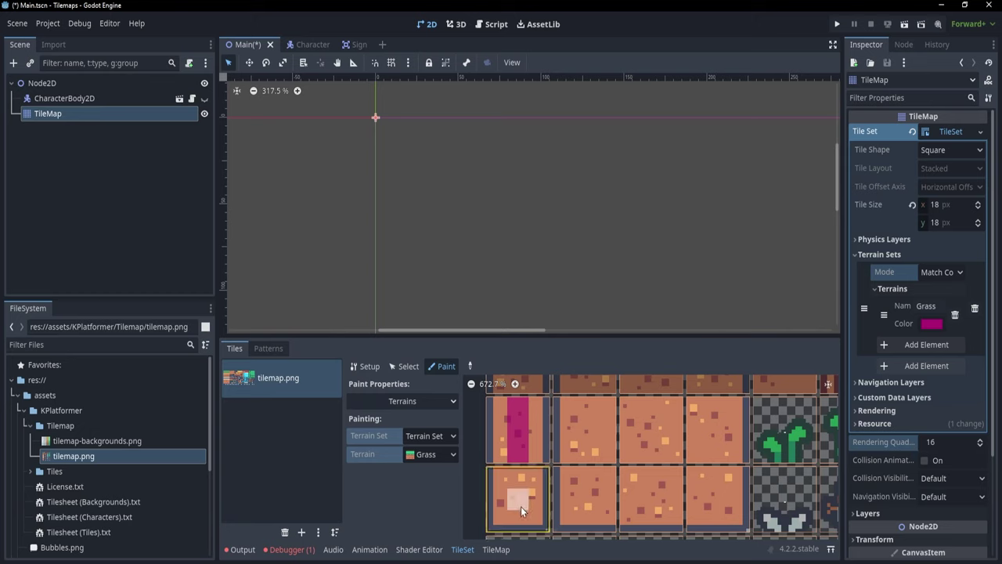
pyautogui.click(519, 500)
pyautogui.click(527, 484)
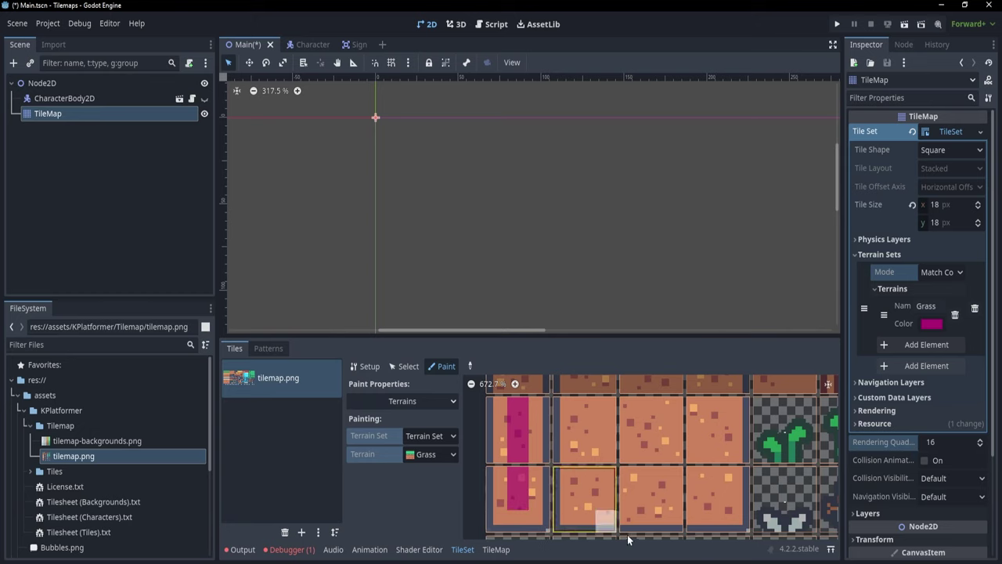
# Step: Paint the Grass terrain on the center, top and connecting side bits of the five dirt tiles surrounding tile (2, 6), leaving their outer edges unpainted
pyautogui.moveTo(663, 476); pyautogui.dragTo(624, 486, button='middle')
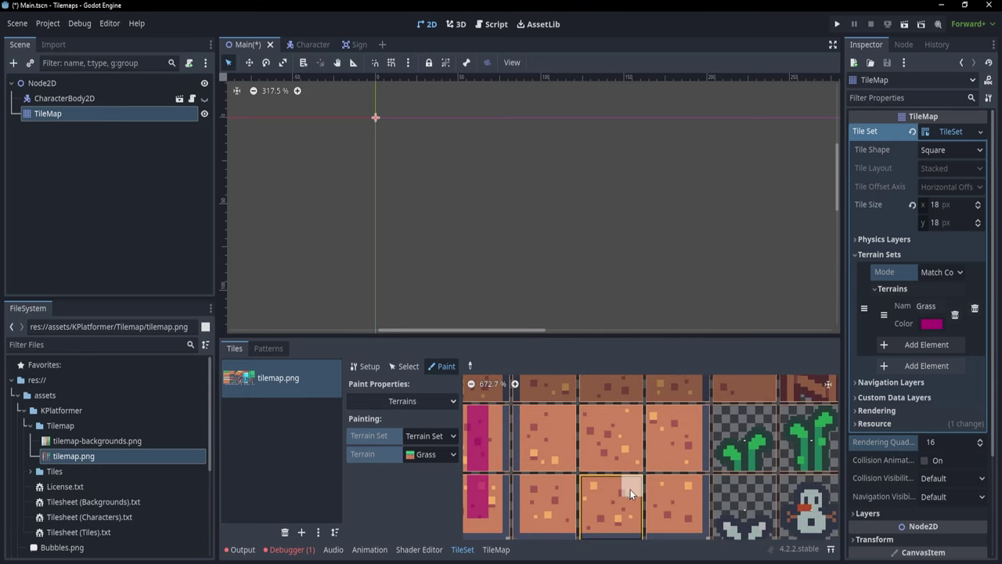
pyautogui.click(545, 439)
pyautogui.moveTo(551, 421)
pyautogui.mouseDown()
pyautogui.moveTo(543, 492)
pyautogui.moveTo(587, 509)
pyautogui.moveTo(683, 502)
pyautogui.moveTo(678, 435)
pyautogui.mouseUp()
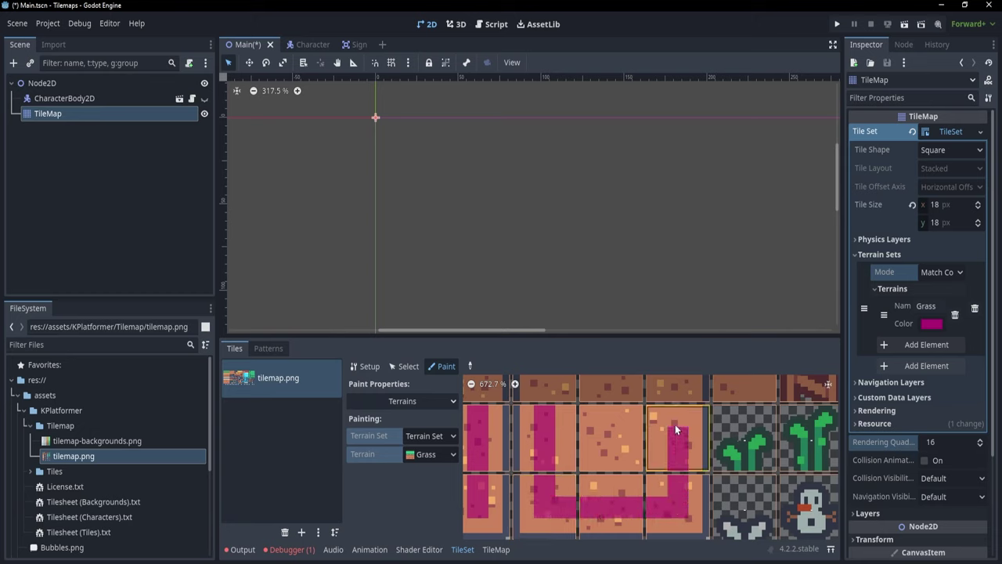
pyautogui.click(569, 450)
pyautogui.click(612, 483)
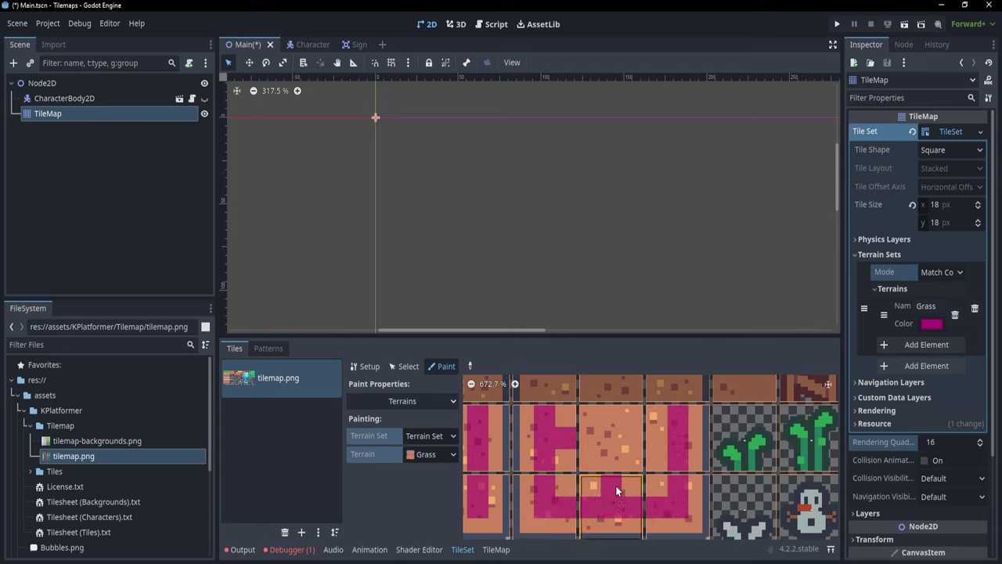
pyautogui.click(658, 438)
pyautogui.click(592, 485)
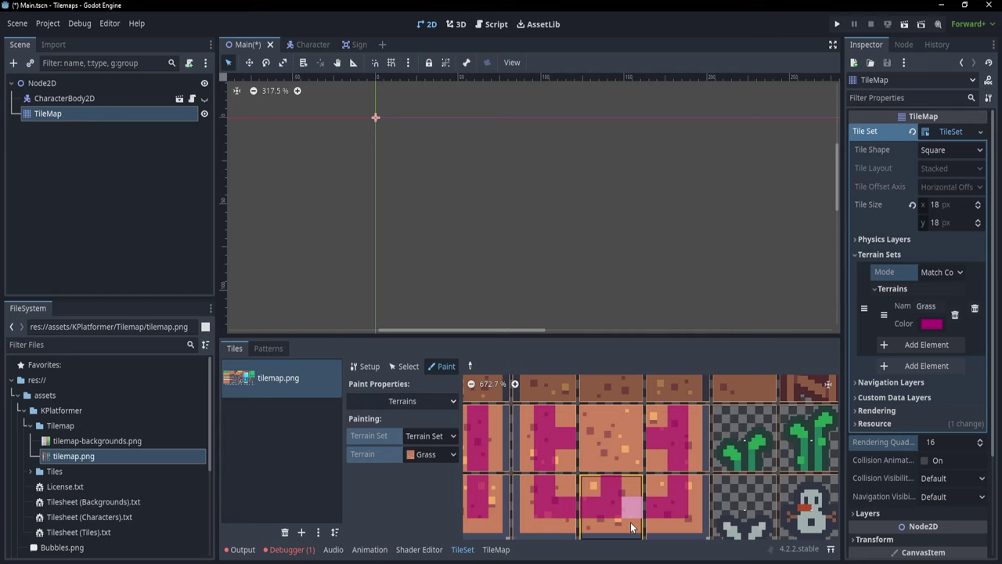
# Step: Paint the Grass terrain on the center and all four side bits of the middle dirt tile (2, 6)
pyautogui.moveTo(615, 499); pyautogui.dragTo(578, 447, button='middle')
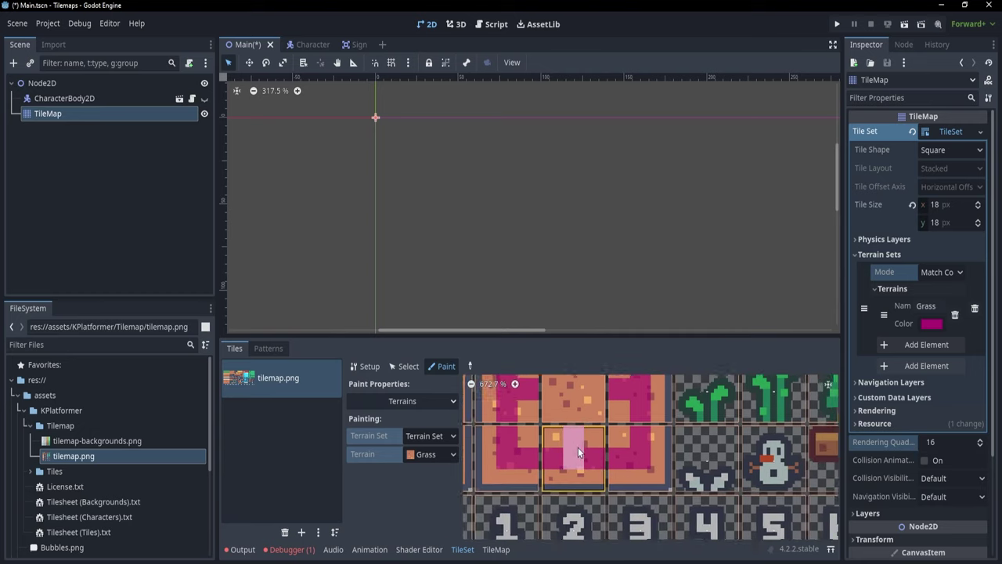
pyautogui.scroll(2, 559, 448)
pyautogui.click(540, 452)
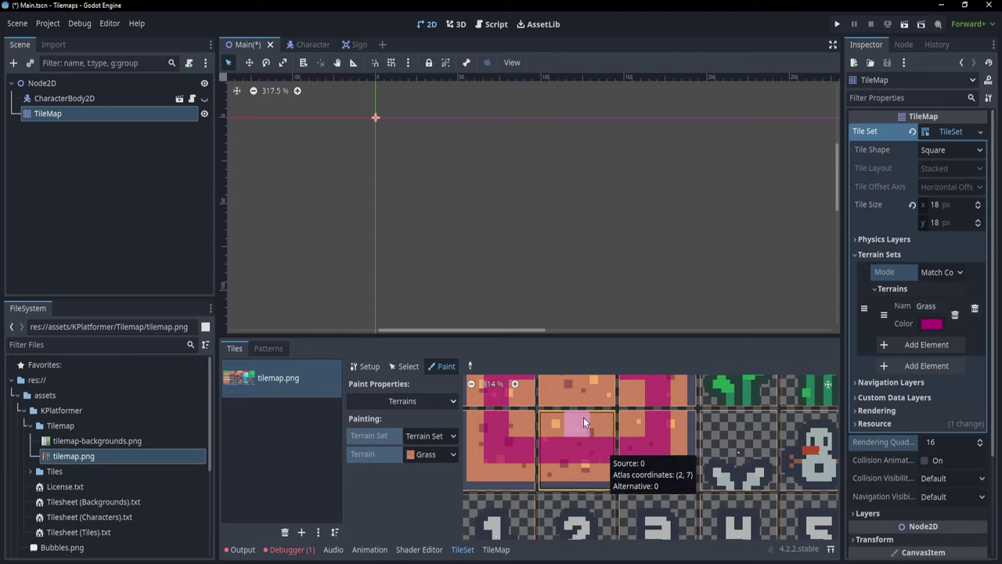
pyautogui.scroll(3, 583, 421)
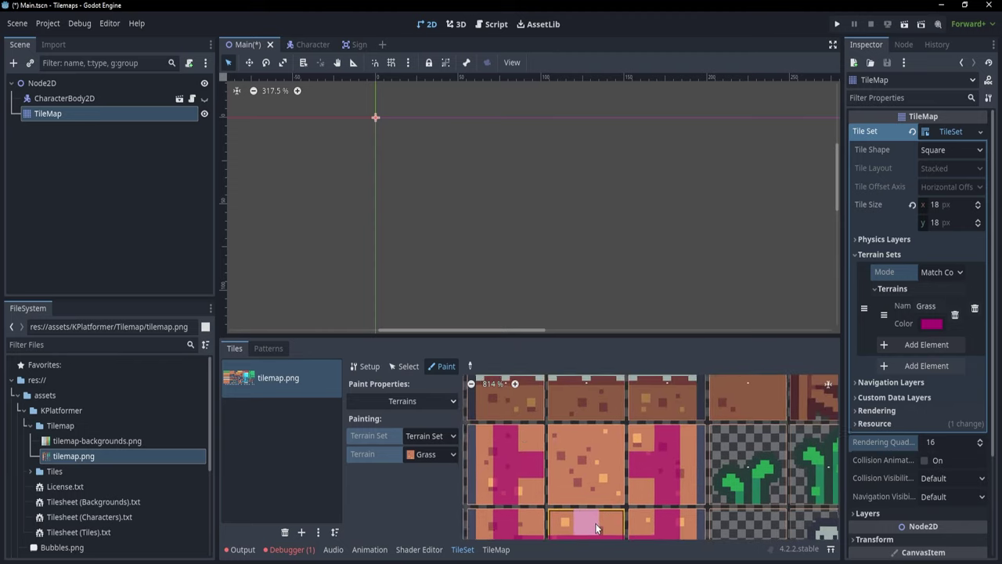
pyautogui.click(590, 469)
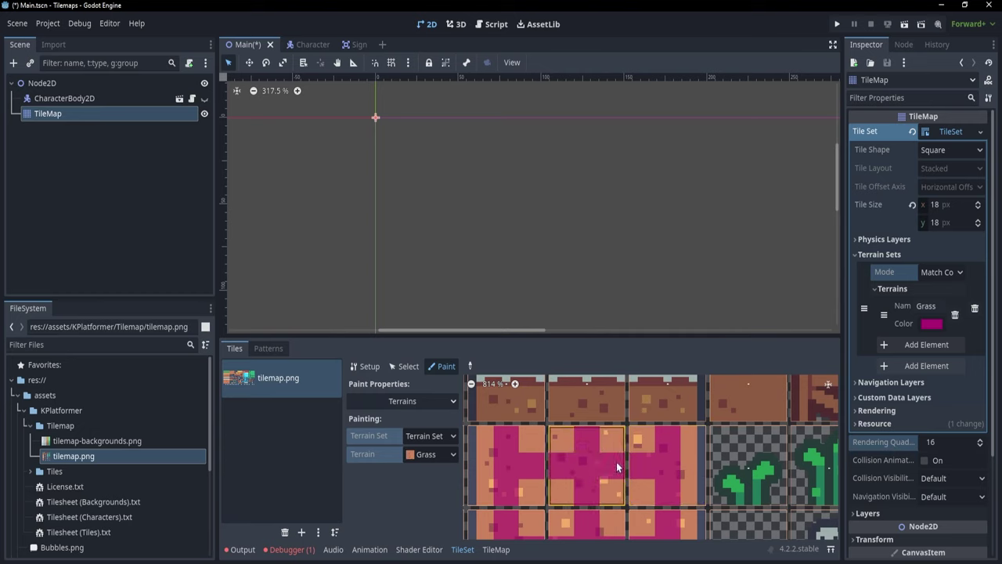
# Step: Switch to terrain painting in the TileMap editor, choose Grass in Connect mode, and place a single tile just below the origin
pyautogui.scroll(-2, 630, 470)
pyautogui.scroll(-3, 634, 475)
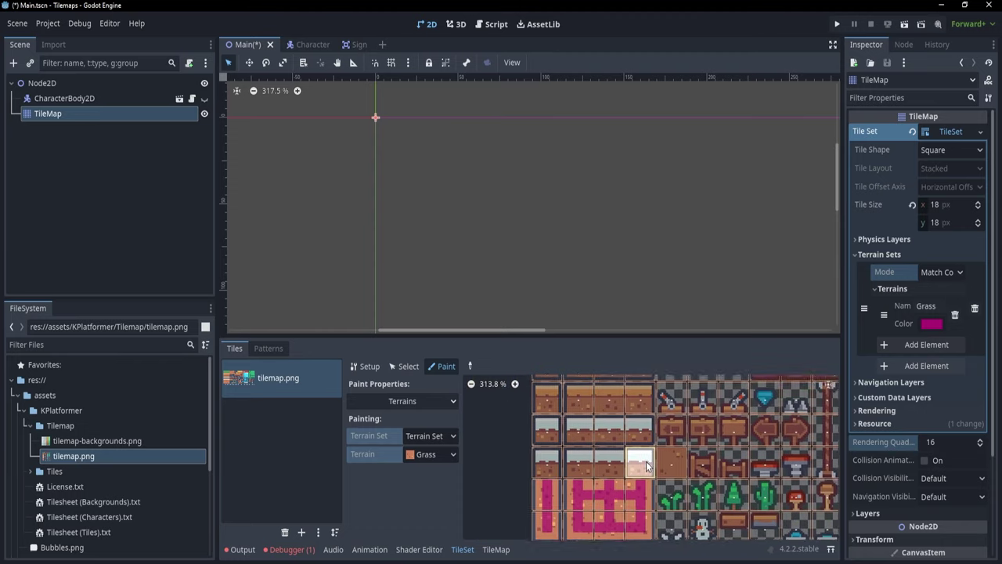
pyautogui.moveTo(625, 438); pyautogui.dragTo(624, 483, button='middle')
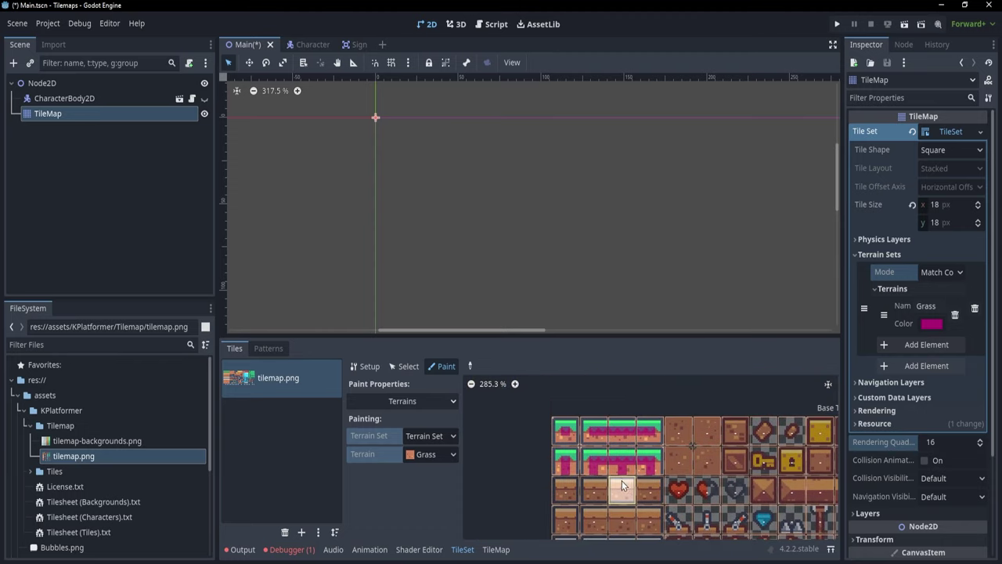
pyautogui.click(497, 550)
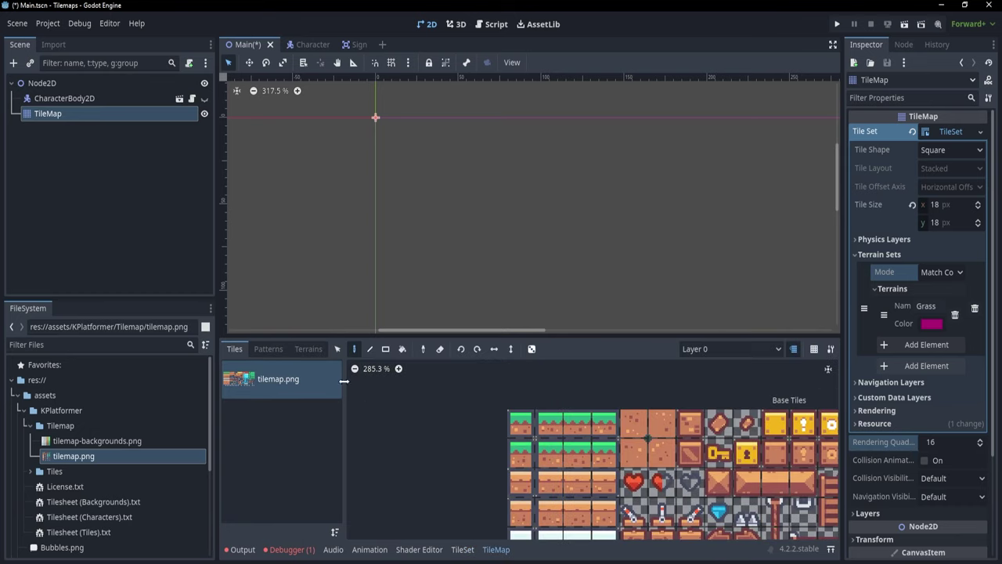
pyautogui.click(306, 349)
pyautogui.click(256, 384)
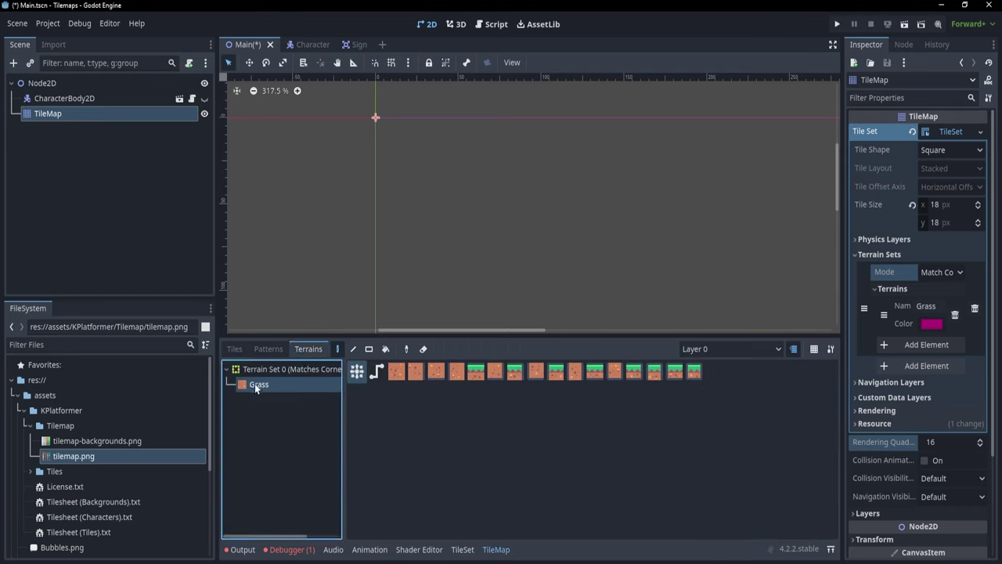
pyautogui.click(356, 373)
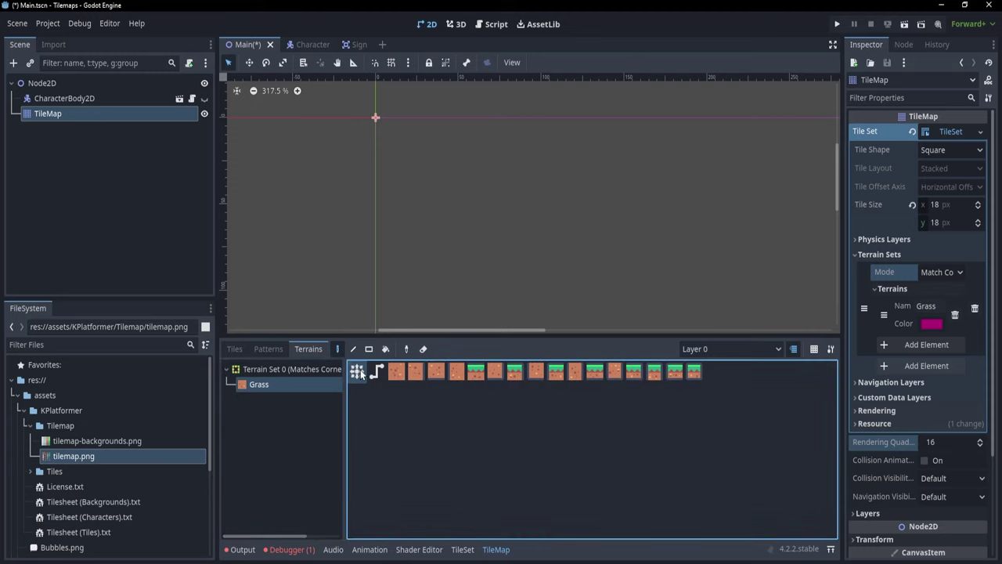
pyautogui.scroll(3, 433, 132)
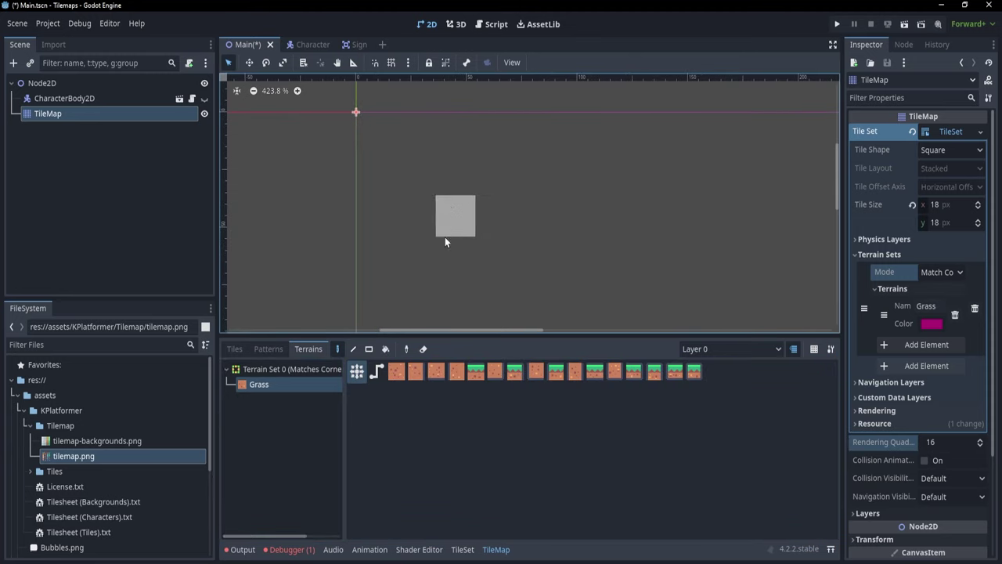
pyautogui.moveTo(463, 173); pyautogui.dragTo(439, 213, button='middle')
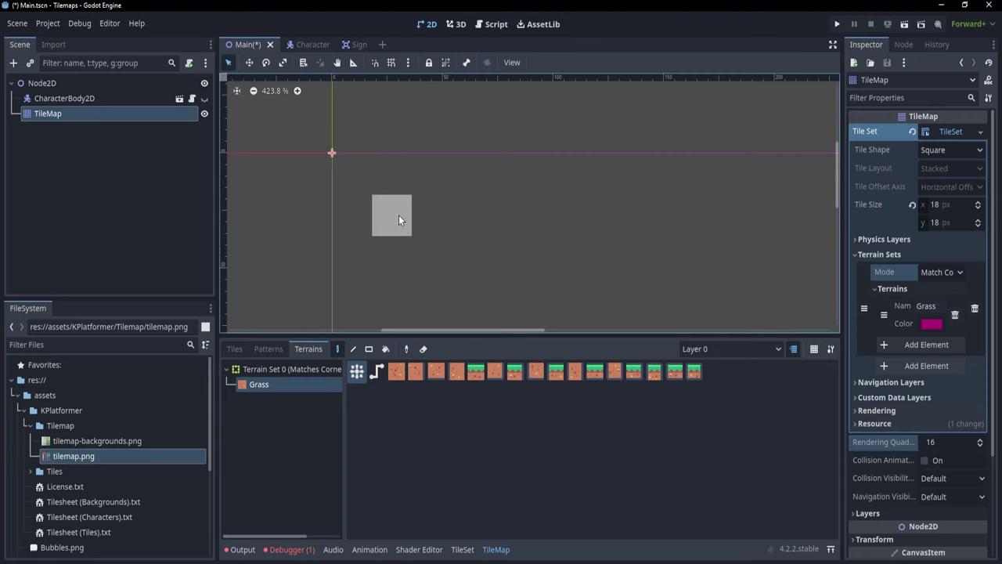
pyautogui.click(398, 215)
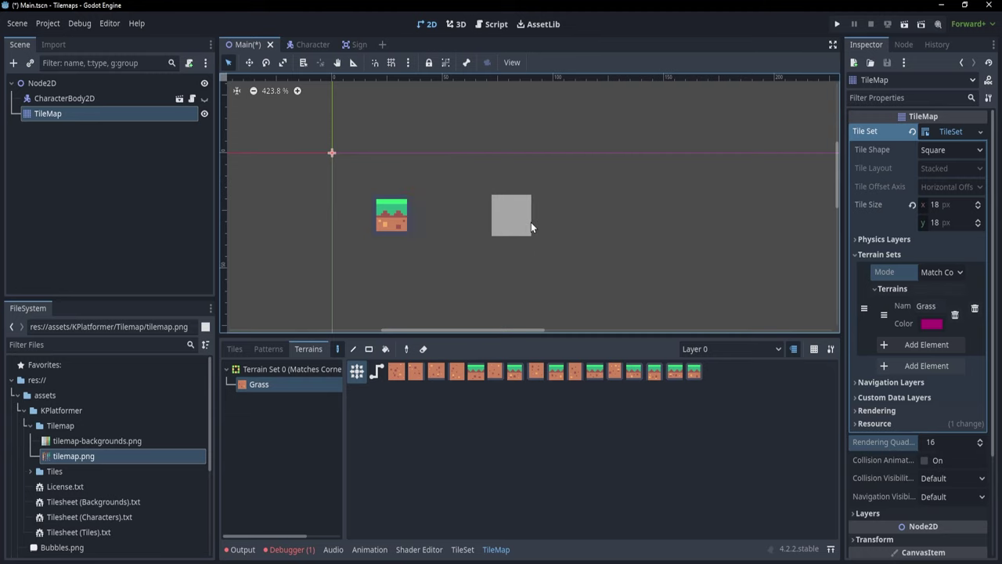
# Step: Paint a horizontal Grass terrain row seven tiles long beside the single tile, and a solid block seven tiles wide and three high below it
pyautogui.scroll(-2, 551, 237)
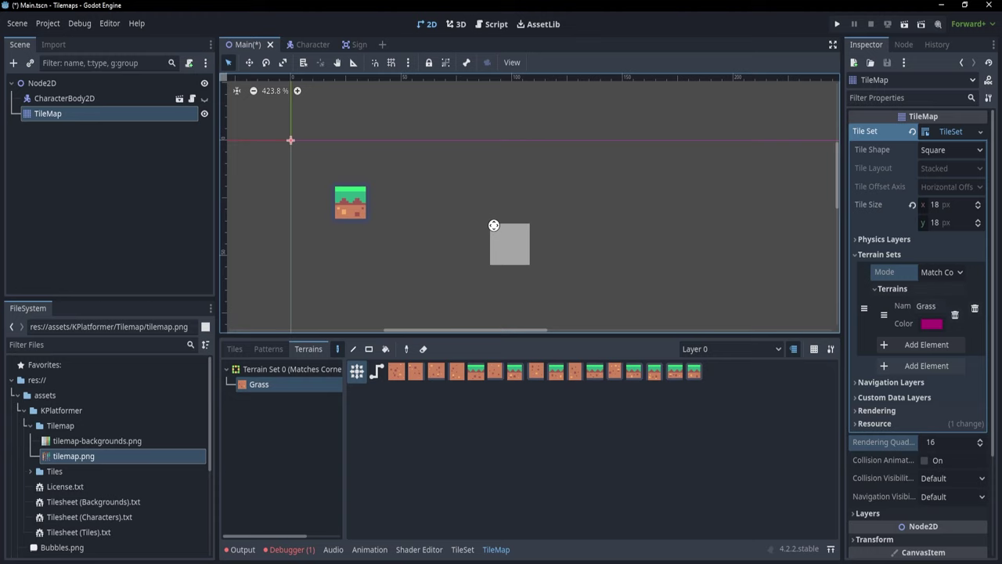
pyautogui.moveTo(446, 209); pyautogui.dragTo(647, 205)
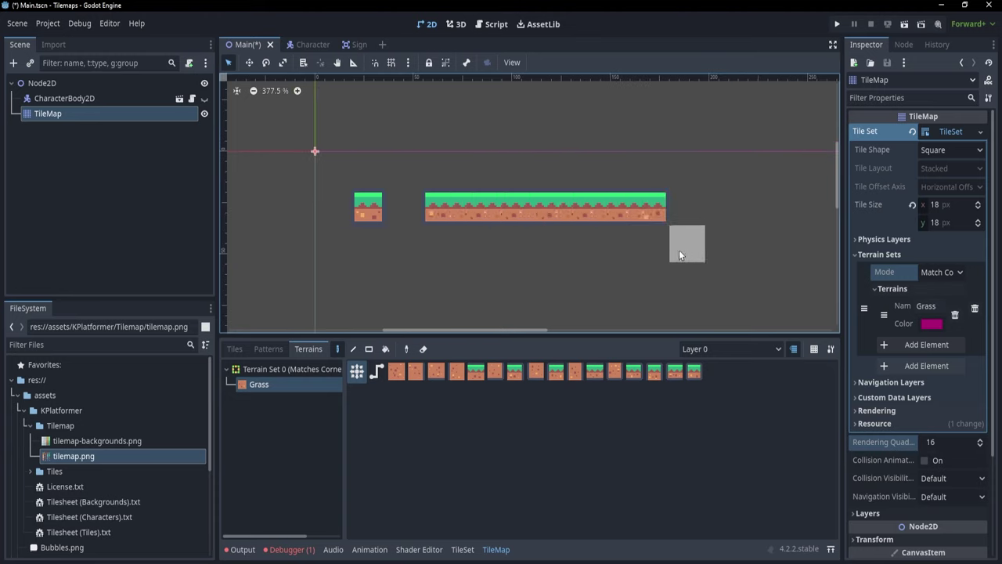
pyautogui.scroll(2, 686, 212)
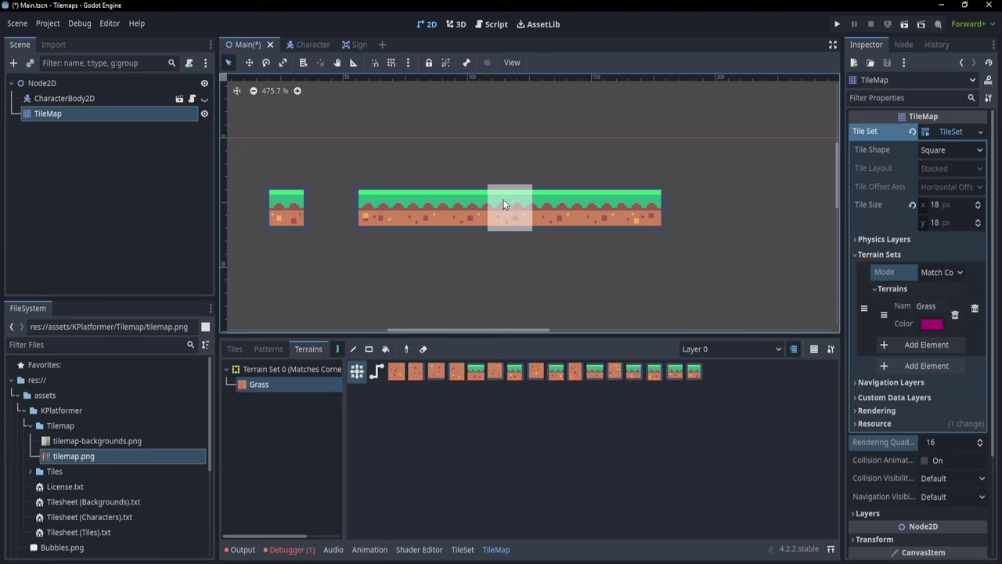
pyautogui.scroll(-1, 591, 284)
pyautogui.moveTo(591, 283); pyautogui.dragTo(602, 192, button='middle')
pyautogui.scroll(-2, 602, 196)
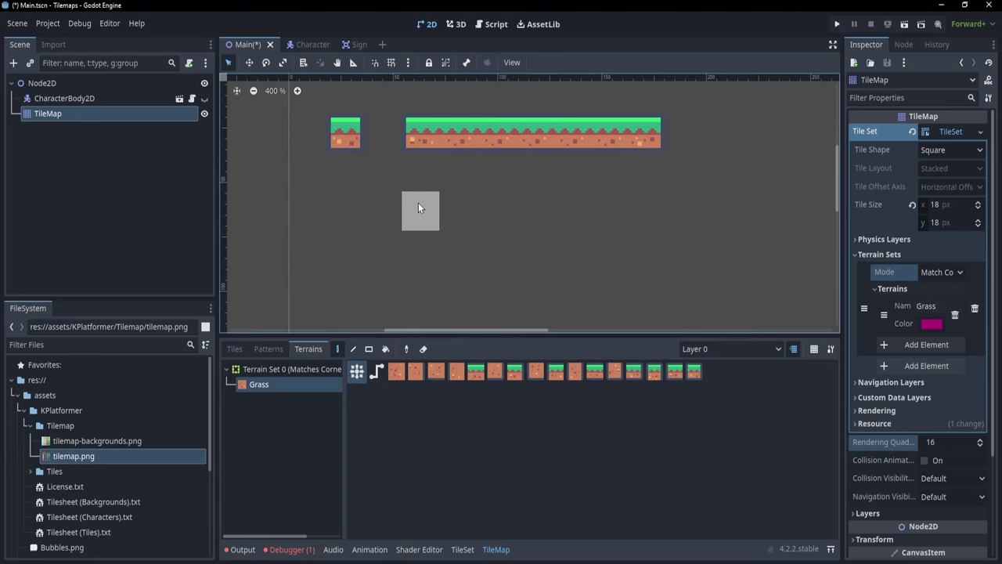
pyautogui.moveTo(418, 203); pyautogui.dragTo(655, 290)
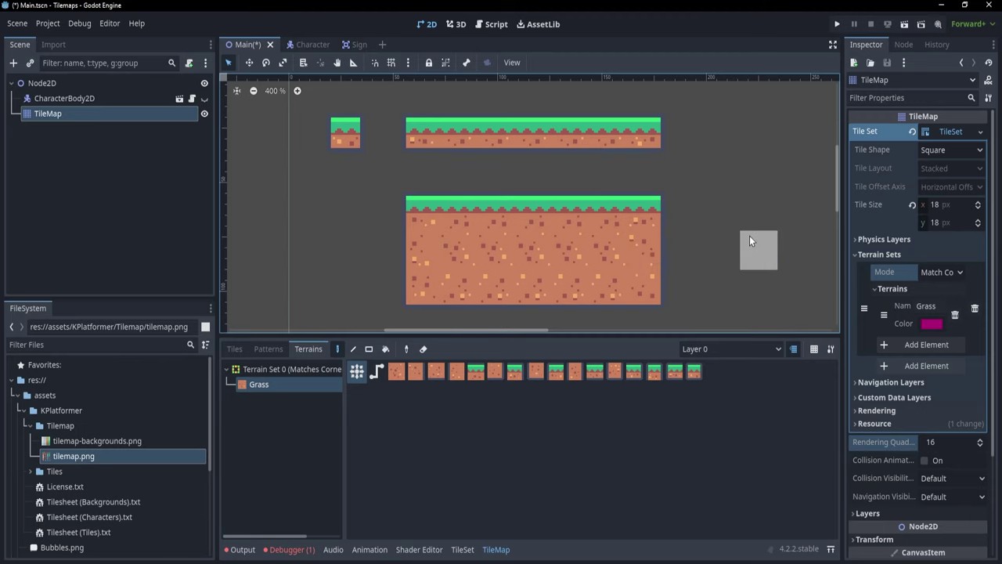
# Step: Paint a hollow rectangular Grass terrain frame about six tiles wide and four high, to the right of the existing platforms
pyautogui.moveTo(749, 235); pyautogui.dragTo(623, 254, button='middle')
pyautogui.scroll(-1, 623, 253)
pyautogui.scroll(-5, 627, 255)
pyautogui.scroll(4, 634, 246)
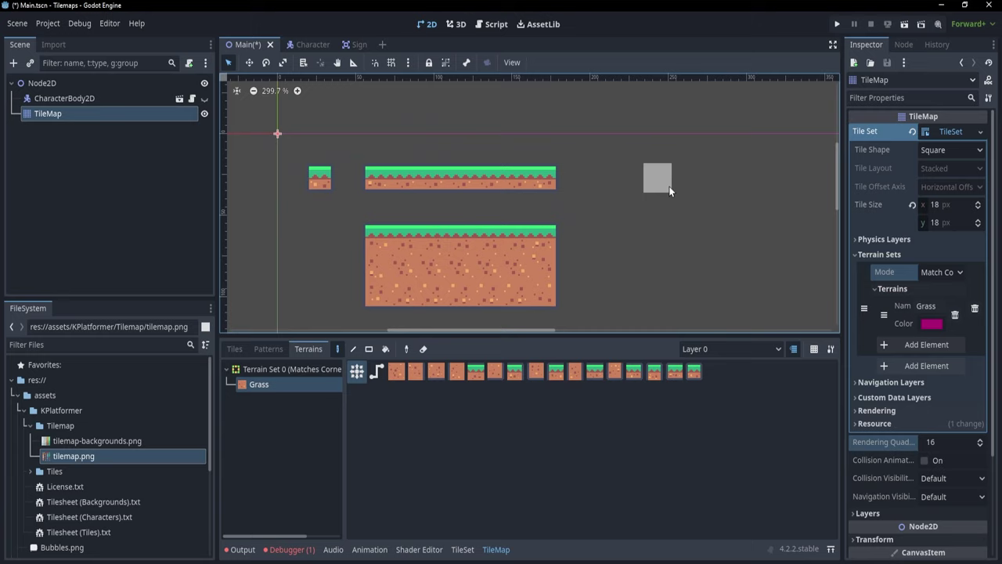
pyautogui.moveTo(671, 188); pyautogui.dragTo(571, 206, button='middle')
pyautogui.moveTo(537, 205)
pyautogui.mouseDown()
pyautogui.moveTo(699, 202)
pyautogui.moveTo(702, 277)
pyautogui.moveTo(658, 301)
pyautogui.moveTo(537, 302)
pyautogui.moveTo(531, 238)
pyautogui.mouseUp()
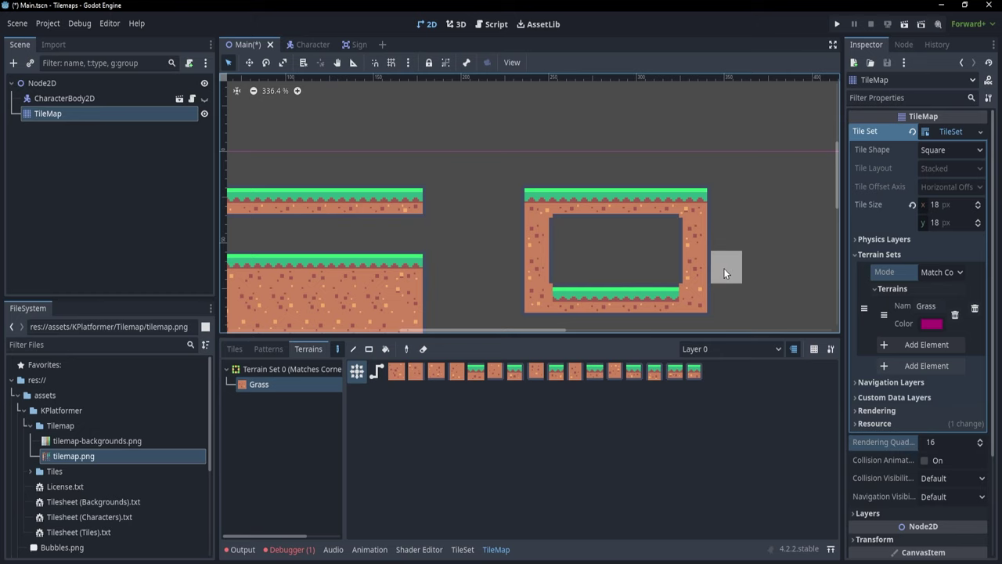
pyautogui.scroll(-2, 723, 268)
pyautogui.moveTo(715, 290); pyautogui.dragTo(721, 193, button='middle')
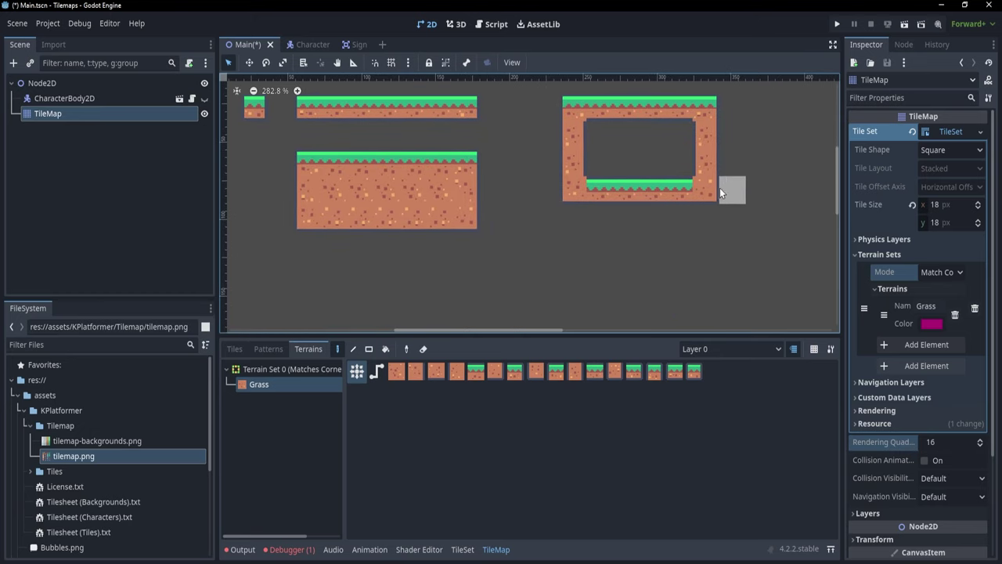
pyautogui.scroll(-3, 567, 215)
pyautogui.moveTo(514, 185); pyautogui.dragTo(535, 232, button='middle')
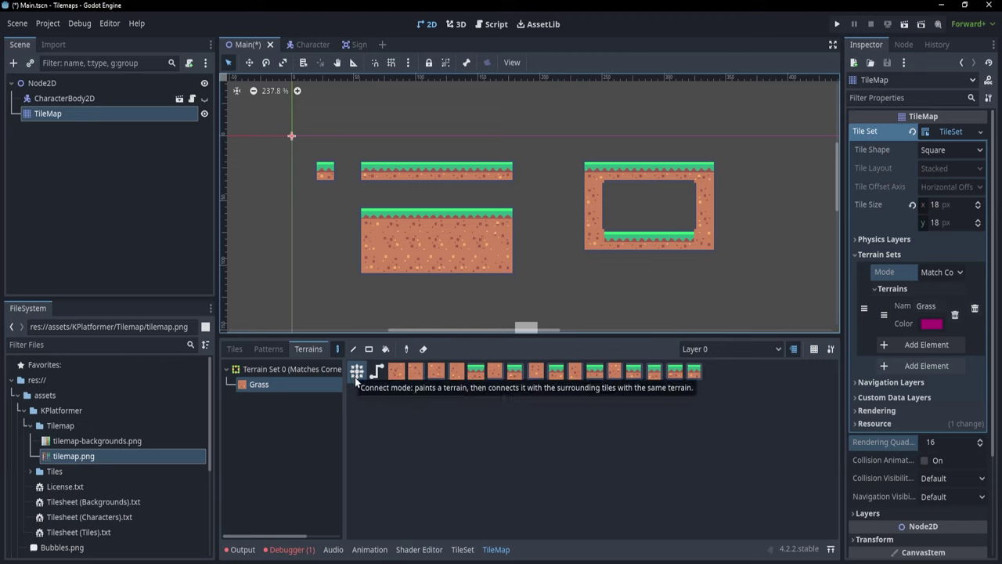
# Step: Paint a two-tile-wide Grass pillar through the middle of the hollow frame and a second six-by-four hollow frame to its right
pyautogui.scroll(2, 723, 219)
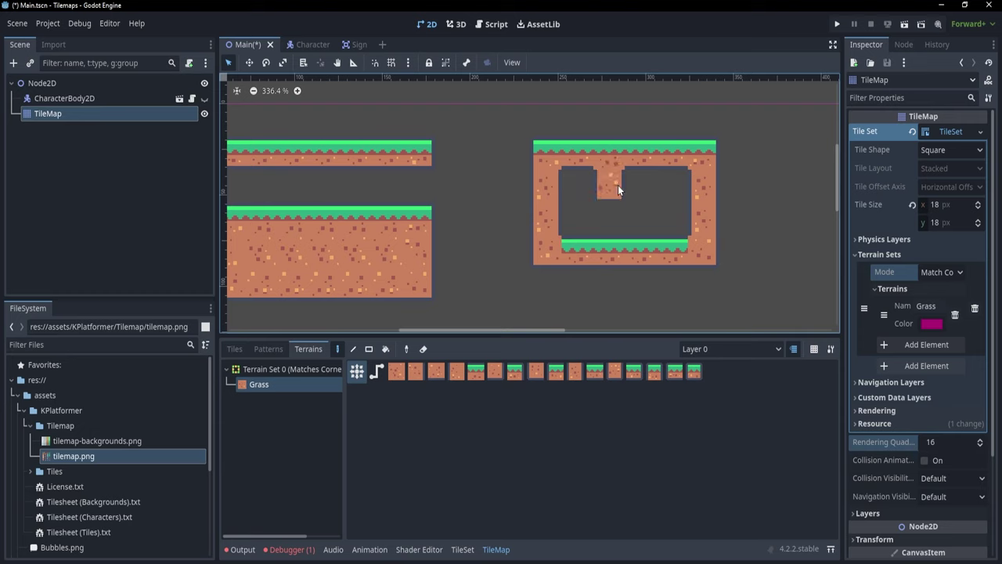
pyautogui.moveTo(618, 185); pyautogui.dragTo(623, 215)
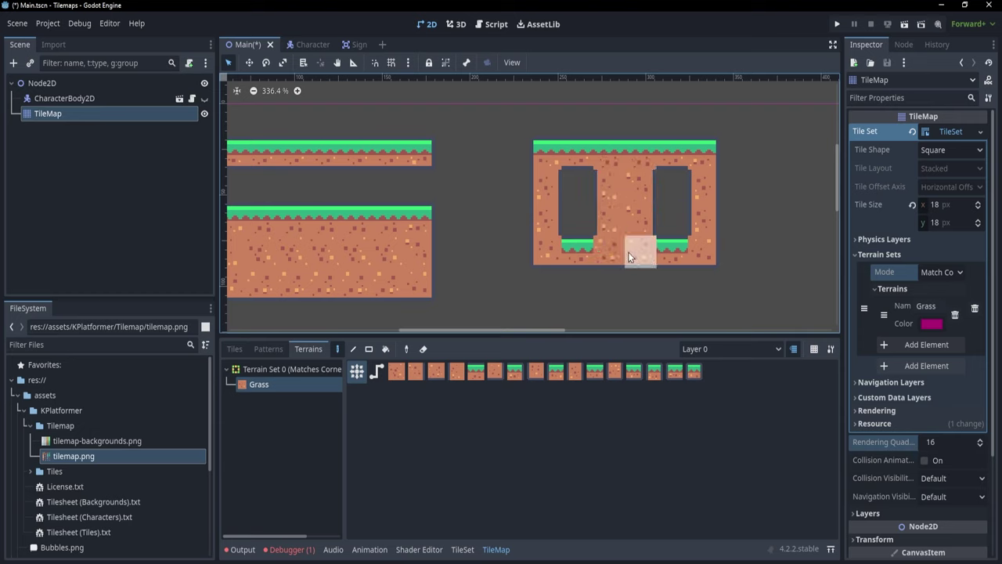
pyautogui.moveTo(666, 243); pyautogui.dragTo(486, 250, button='middle')
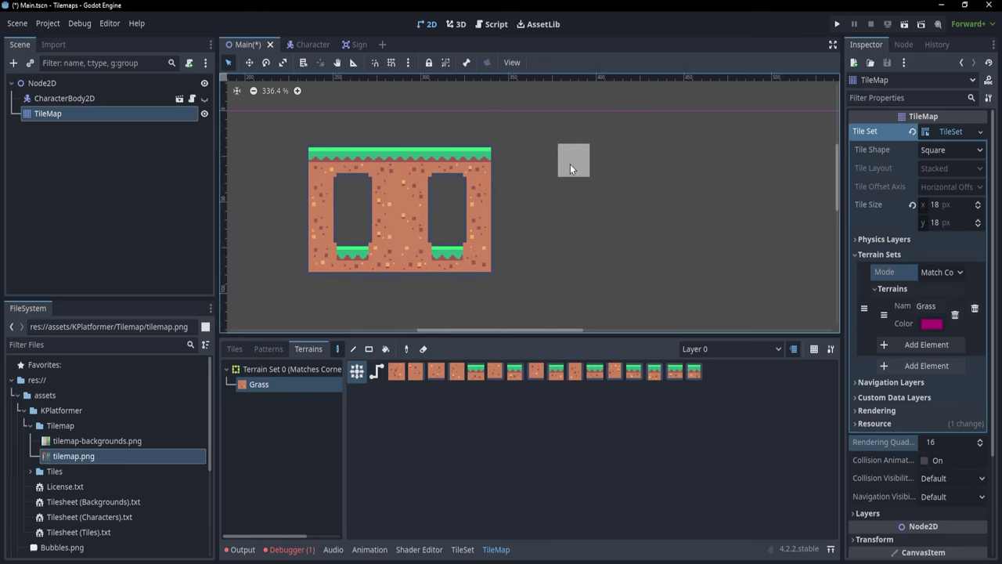
pyautogui.moveTo(570, 168); pyautogui.dragTo(746, 164)
pyautogui.moveTo(734, 251)
pyautogui.mouseDown()
pyautogui.moveTo(641, 256)
pyautogui.moveTo(572, 227)
pyautogui.mouseUp()
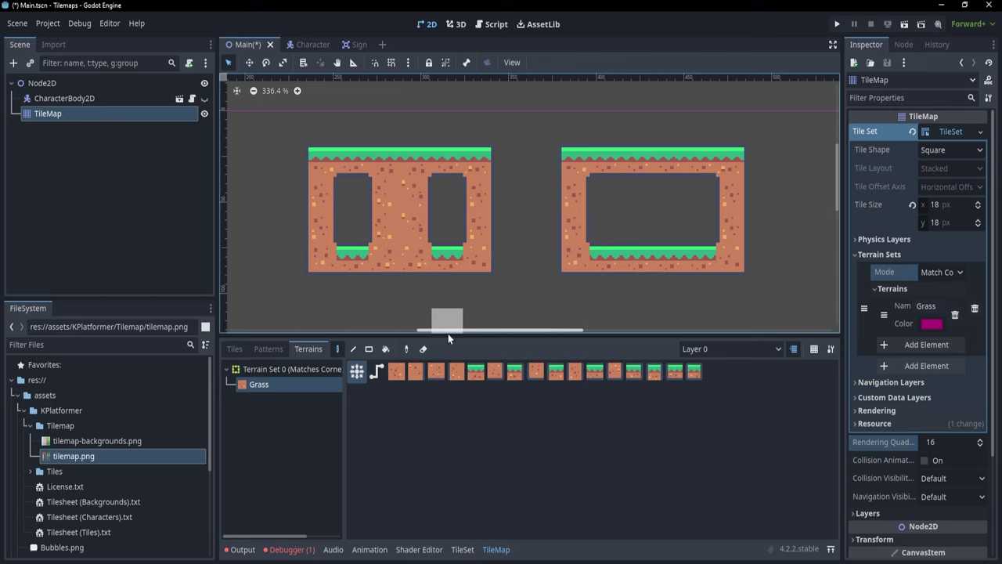
# Step: Switch terrain painting to Path mode and paint a separate two-by-two Grass block inside the second hollow frame
pyautogui.click(378, 372)
pyautogui.scroll(-1, 523, 297)
pyautogui.scroll(-1, 526, 304)
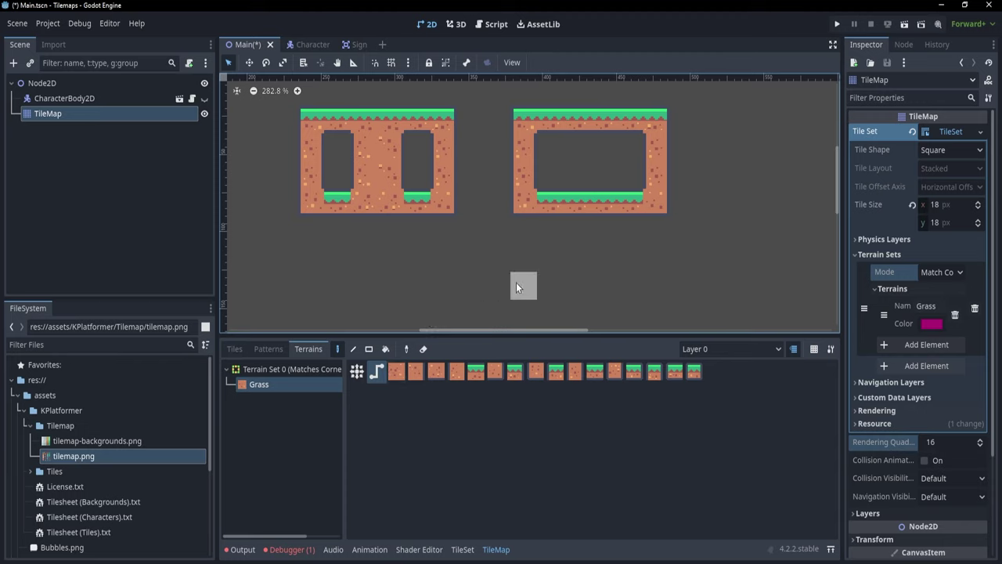
pyautogui.moveTo(467, 285)
pyautogui.mouseDown()
pyautogui.moveTo(720, 279)
pyautogui.moveTo(735, 148)
pyautogui.mouseUp()
pyautogui.hotkey('ctrl', 'z')
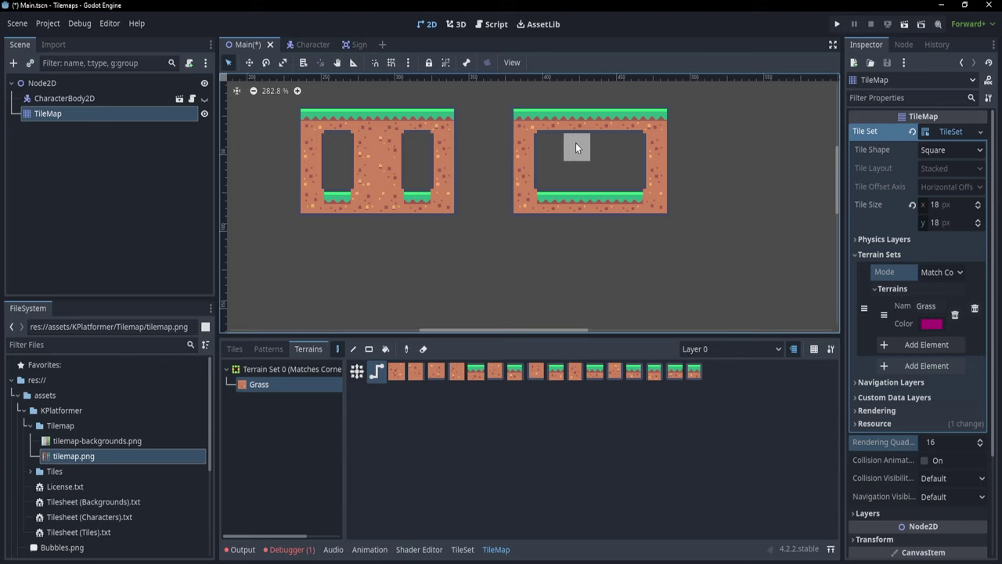
pyautogui.moveTo(577, 149); pyautogui.dragTo(598, 151)
pyautogui.scroll(2, 576, 174)
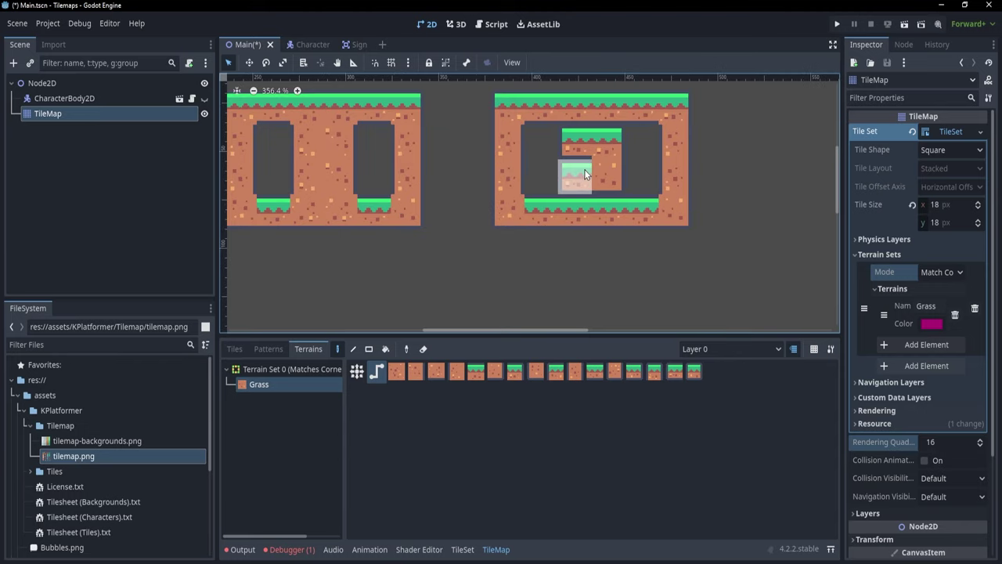
pyautogui.moveTo(691, 195); pyautogui.dragTo(682, 253, button='middle')
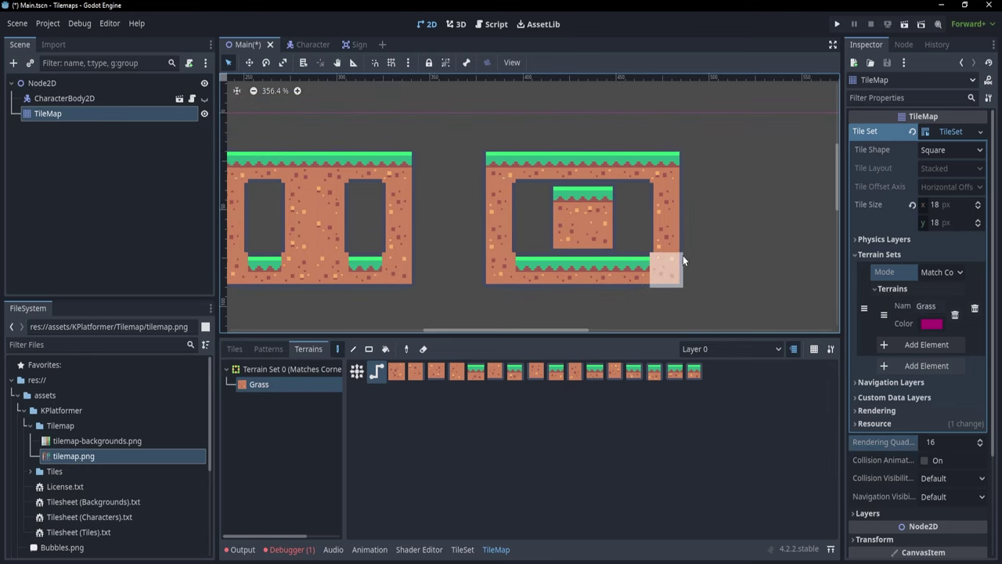
# Step: Examine how the Grass platforms and frames connect, comparing the Connect mode pillar with the Path mode block
pyautogui.scroll(-1, 679, 254)
pyautogui.moveTo(622, 303); pyautogui.dragTo(583, 284, button='middle')
pyautogui.scroll(-3, 672, 291)
pyautogui.scroll(2, 592, 285)
pyautogui.scroll(-1, 474, 291)
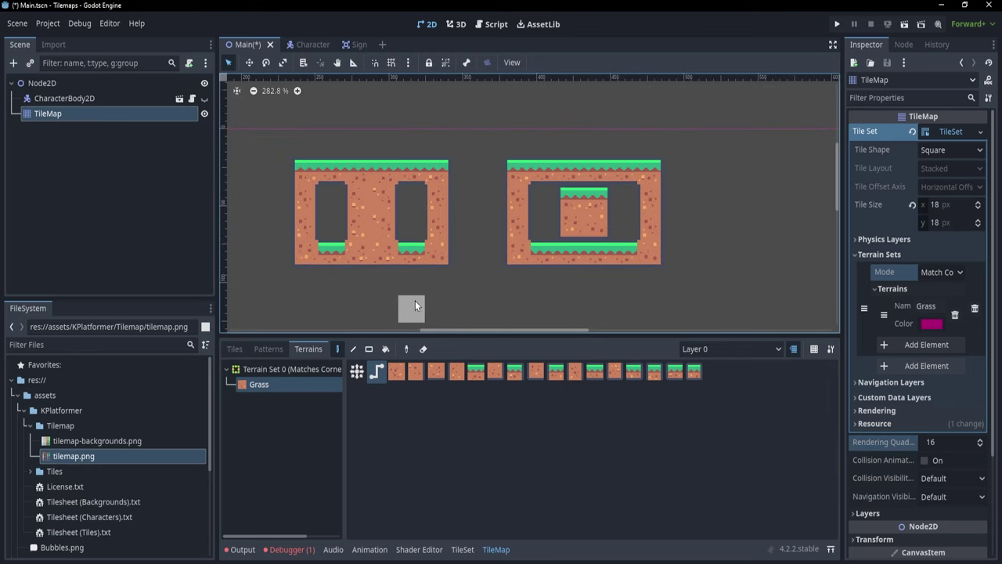
pyautogui.scroll(-2, 402, 262)
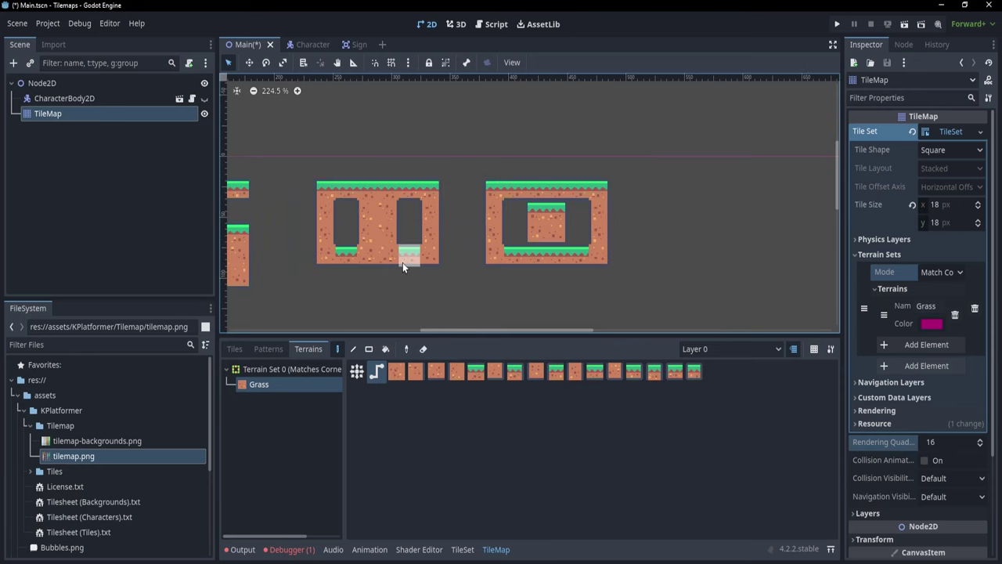
pyautogui.moveTo(402, 262); pyautogui.dragTo(532, 277, button='middle')
pyautogui.scroll(-3, 509, 258)
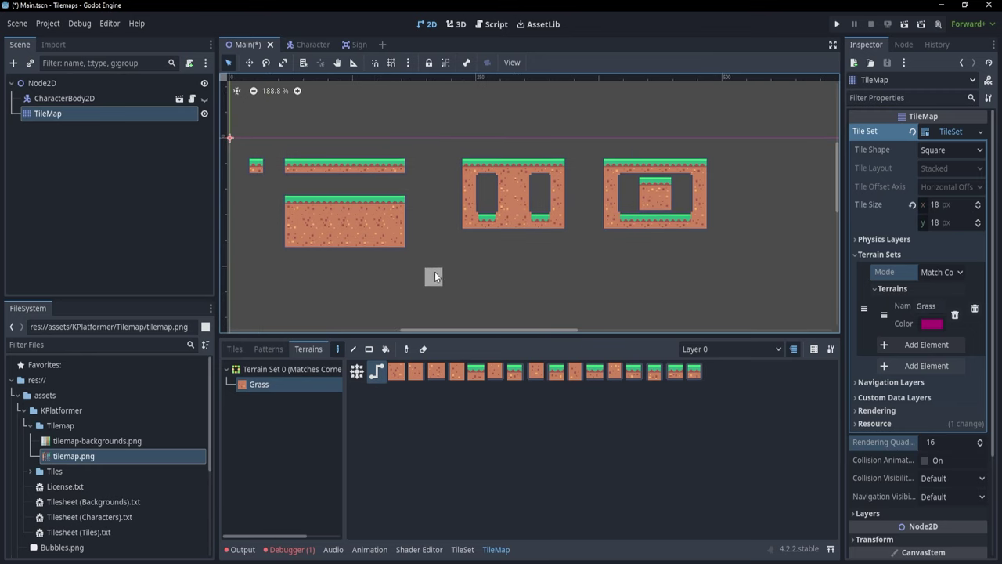
pyautogui.moveTo(436, 275); pyautogui.dragTo(492, 285, button='middle')
pyautogui.scroll(3, 514, 294)
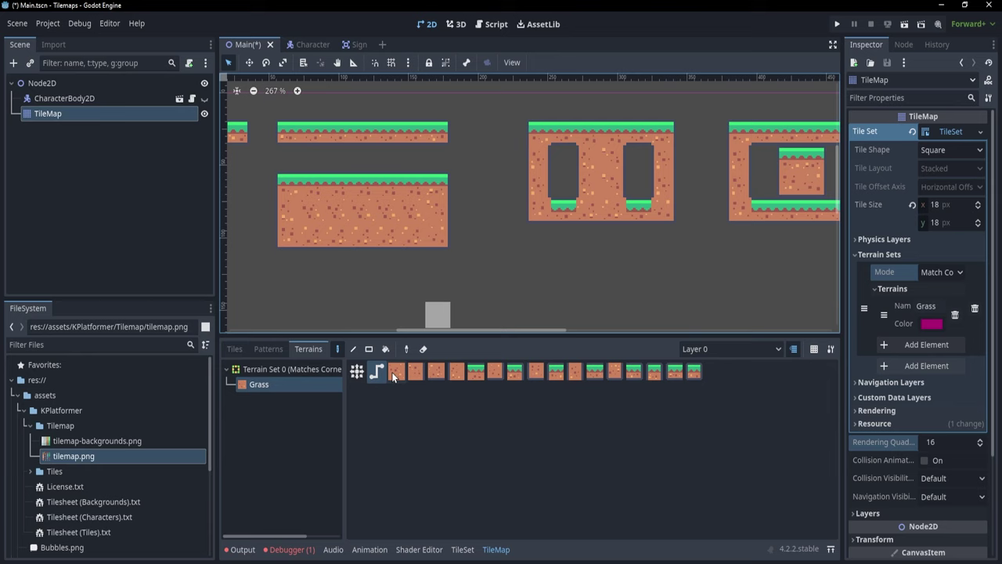
pyautogui.scroll(-1, 509, 233)
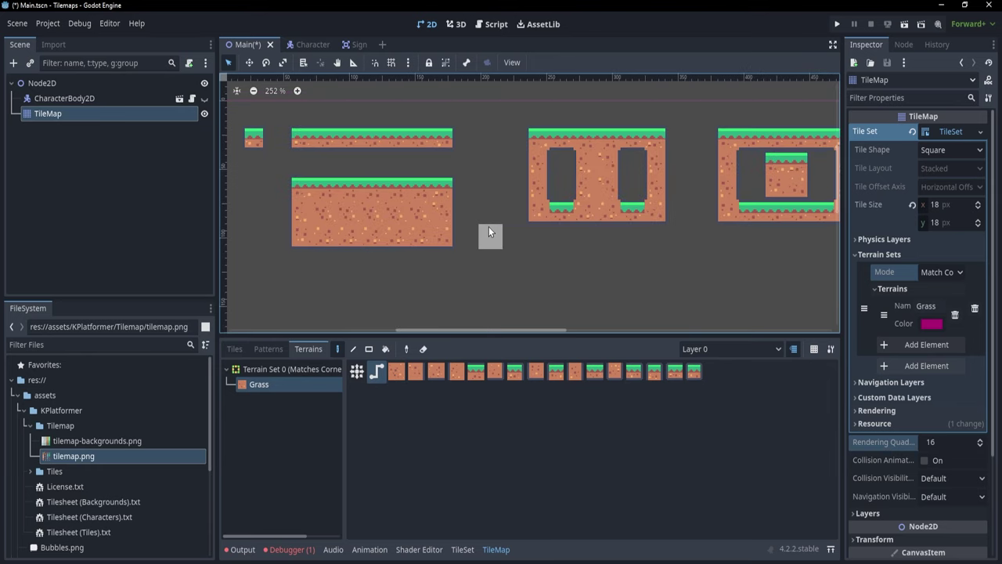
pyautogui.moveTo(510, 218); pyautogui.dragTo(395, 278, button='middle')
pyautogui.moveTo(635, 225); pyautogui.dragTo(537, 224, button='middle')
pyautogui.scroll(3, 634, 239)
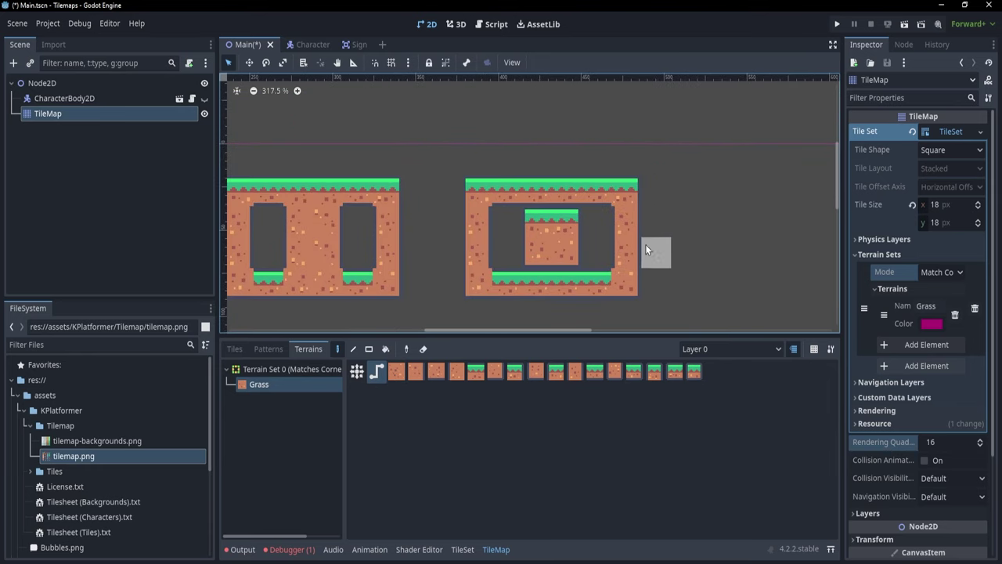
# Step: Place the specific standalone Grass tile on both upper corners of the second frame and in two rows of fifteen tiles above the frames
pyautogui.click(694, 373)
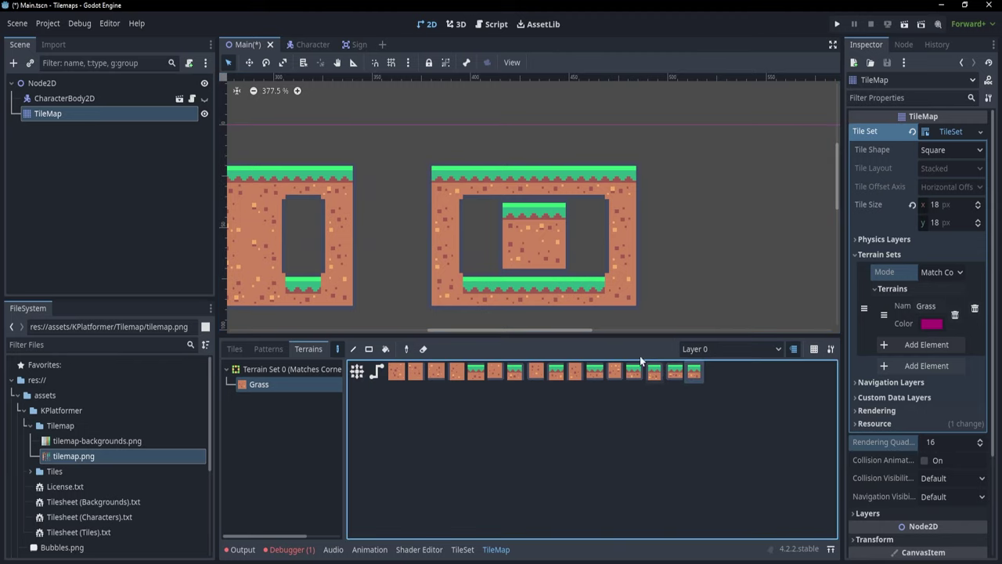
pyautogui.click(621, 181)
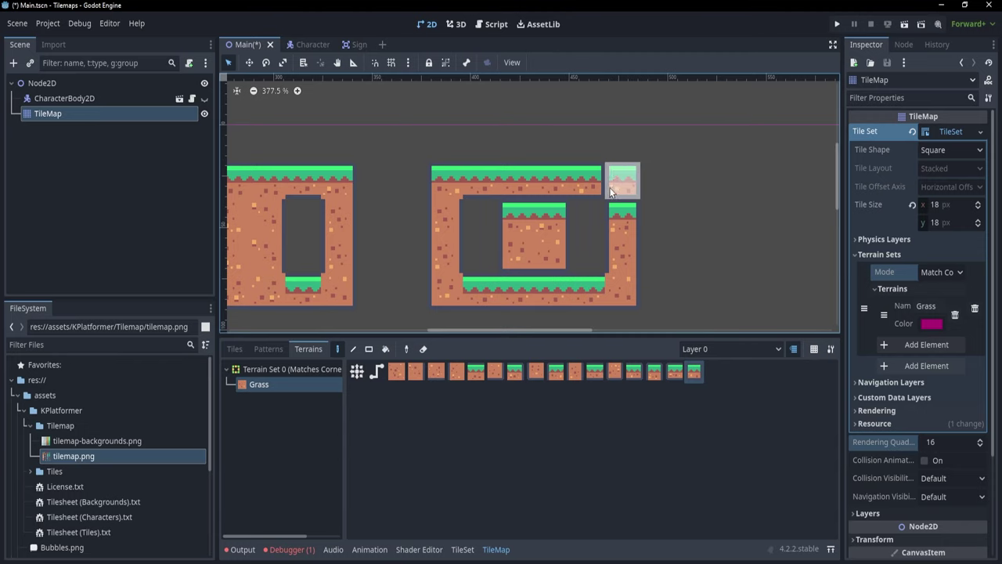
pyautogui.click(482, 180)
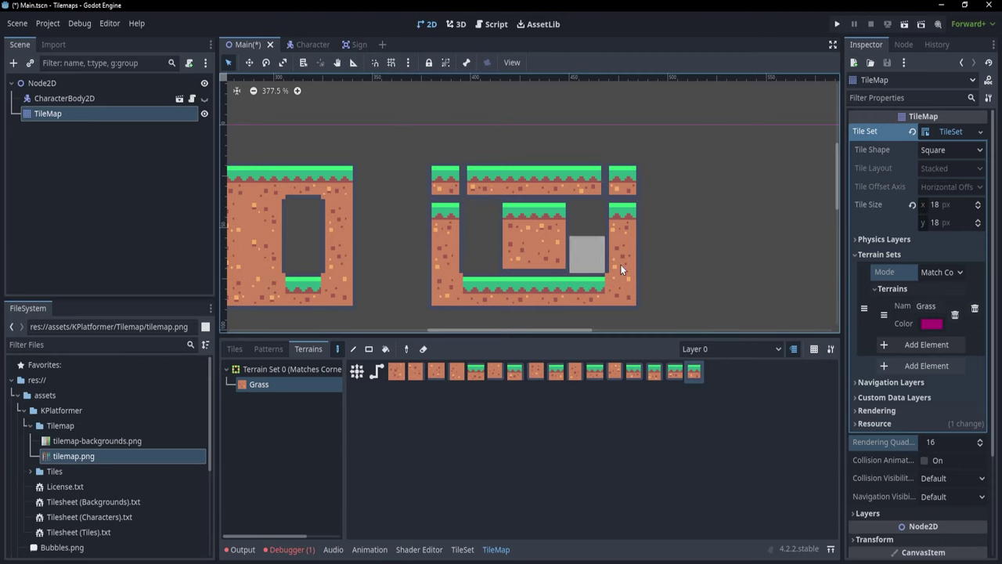
pyautogui.scroll(-2, 658, 212)
pyautogui.moveTo(592, 147)
pyautogui.mouseDown()
pyautogui.moveTo(291, 145)
pyautogui.moveTo(325, 116)
pyautogui.moveTo(712, 118)
pyautogui.moveTo(681, 148)
pyautogui.moveTo(621, 150)
pyautogui.mouseUp()
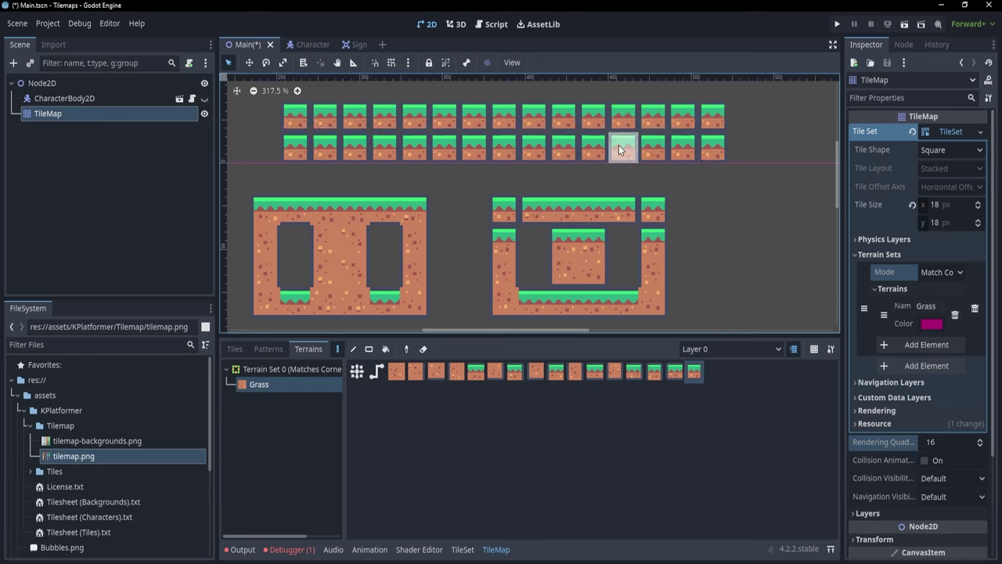
# Step: Repaint the lower row of standalone tiles with the Grass terrain in Connect mode
pyautogui.click(356, 370)
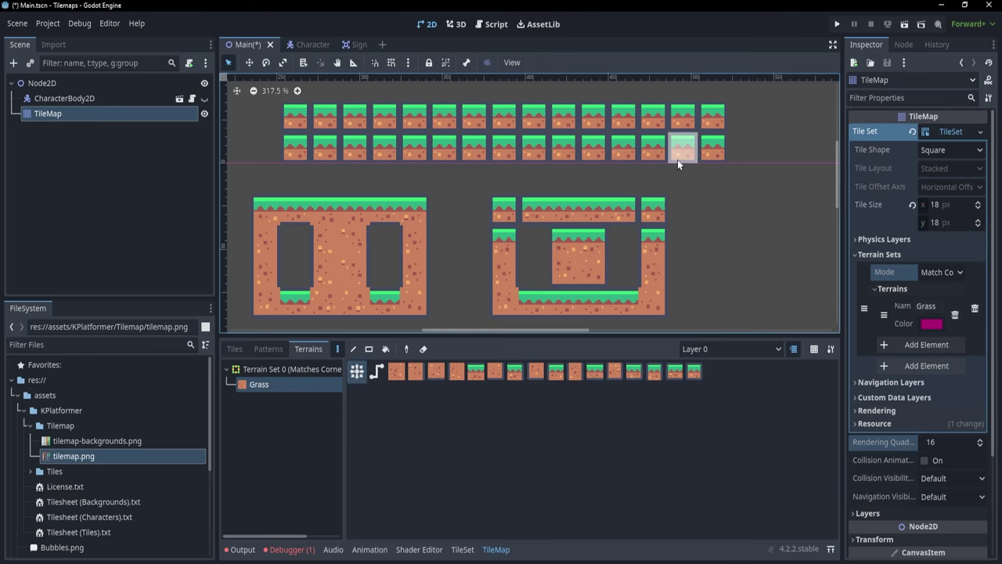
pyautogui.moveTo(712, 150); pyautogui.dragTo(299, 144)
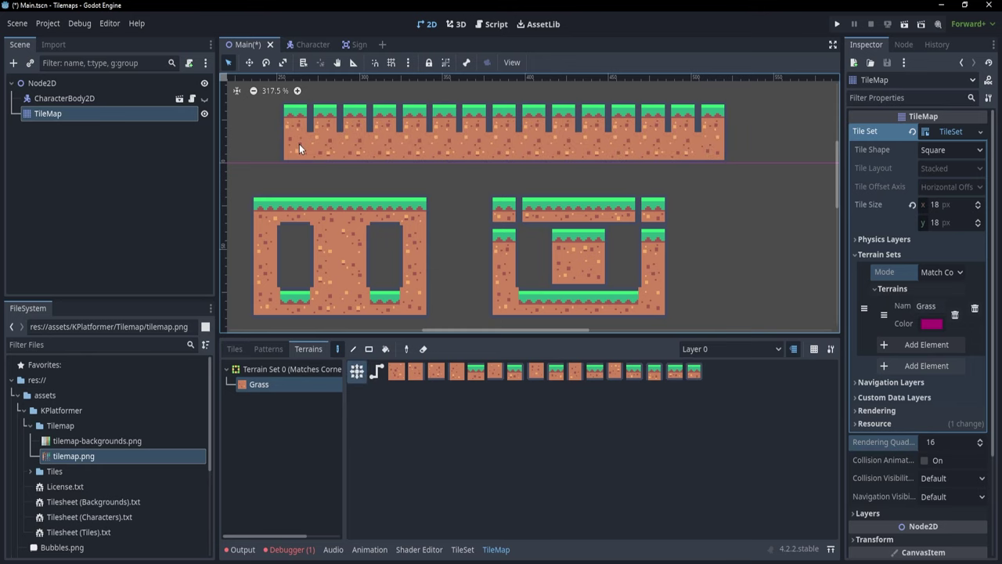
pyautogui.scroll(4, 485, 184)
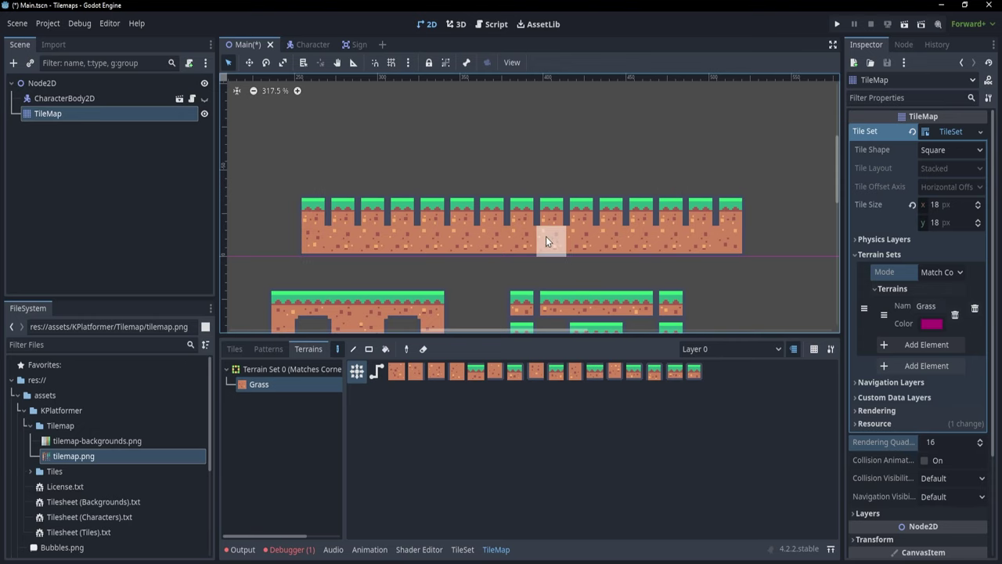
pyautogui.scroll(-3, 545, 236)
pyautogui.scroll(1, 454, 237)
pyautogui.moveTo(454, 238); pyautogui.dragTo(531, 229, button='middle')
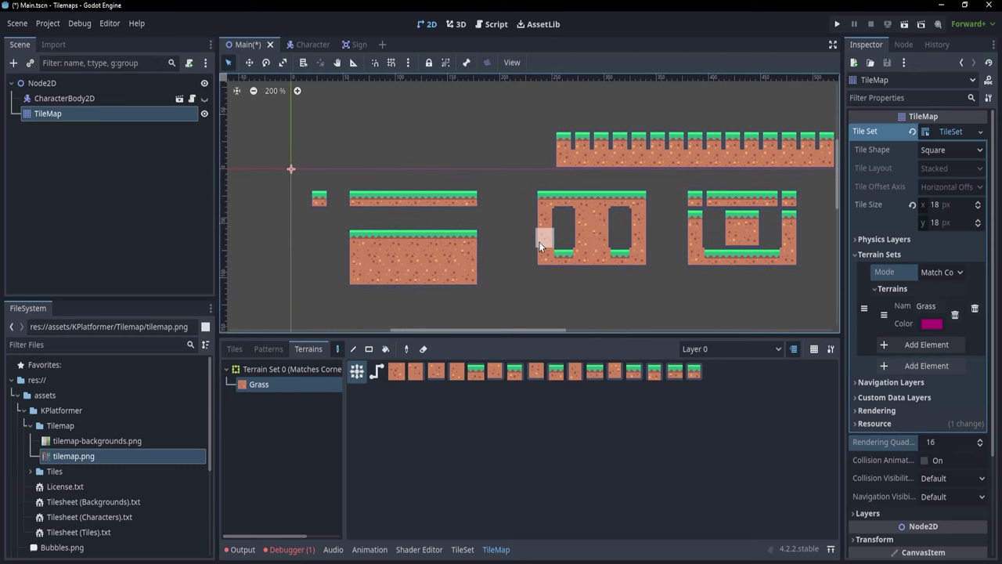
# Step: Examine the green leaf and brown branch tiles of tilemap.png, first in the TileMap editor and then in the TileSet editor
pyautogui.click(235, 349)
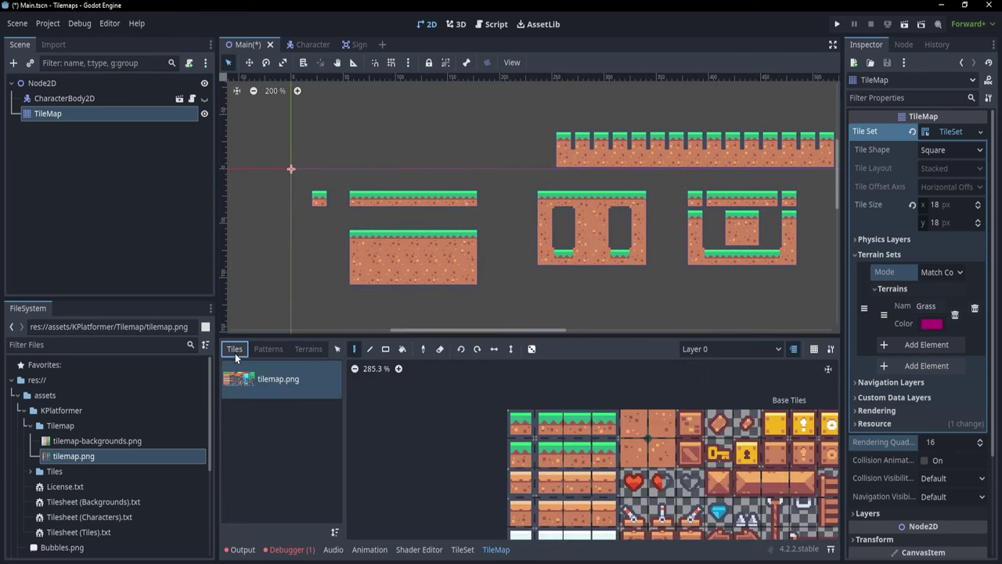
pyautogui.scroll(-4, 590, 415)
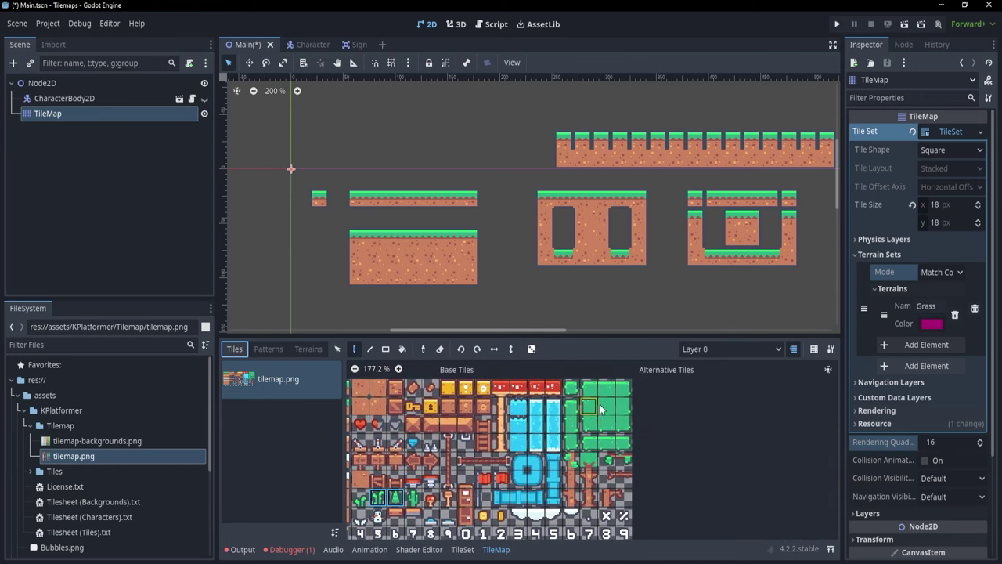
pyautogui.scroll(1, 605, 431)
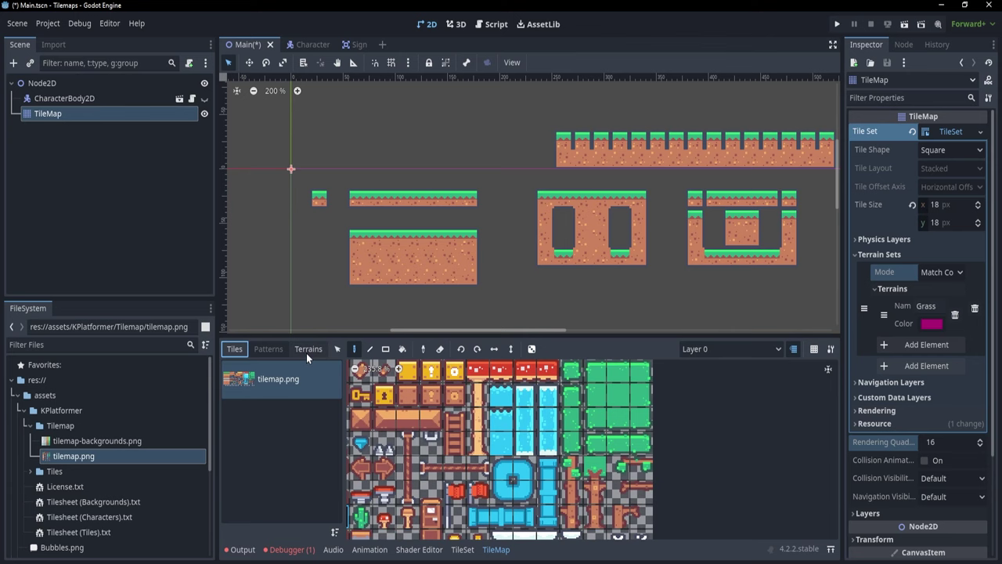
pyautogui.click(463, 550)
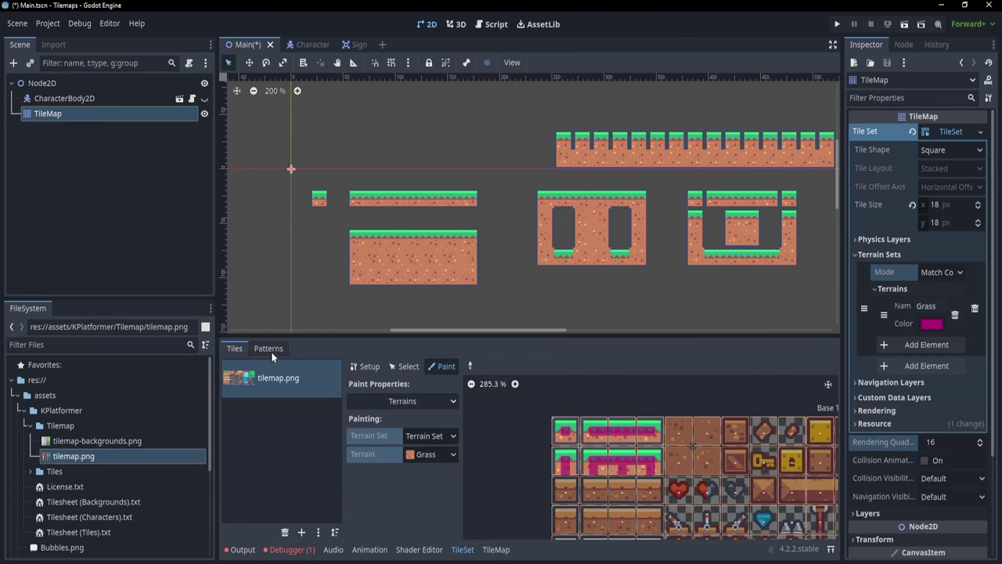
pyautogui.scroll(-2, 533, 465)
pyautogui.moveTo(525, 467); pyautogui.dragTo(350, 396, button='middle')
pyautogui.moveTo(595, 441); pyautogui.dragTo(508, 429, button='middle')
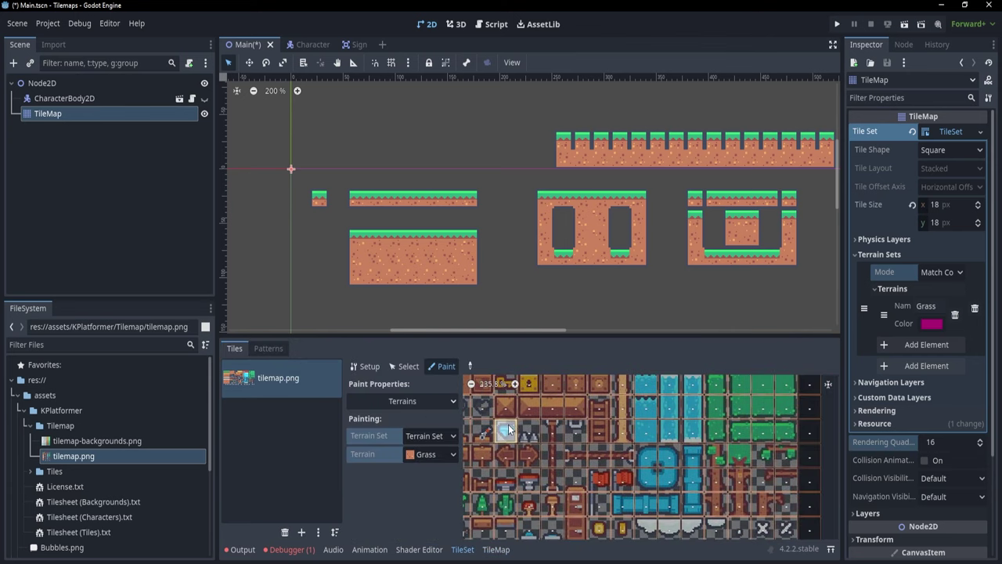
pyautogui.scroll(-3, 669, 455)
pyautogui.moveTo(711, 462); pyautogui.dragTo(617, 486, button='middle')
pyautogui.scroll(2, 614, 475)
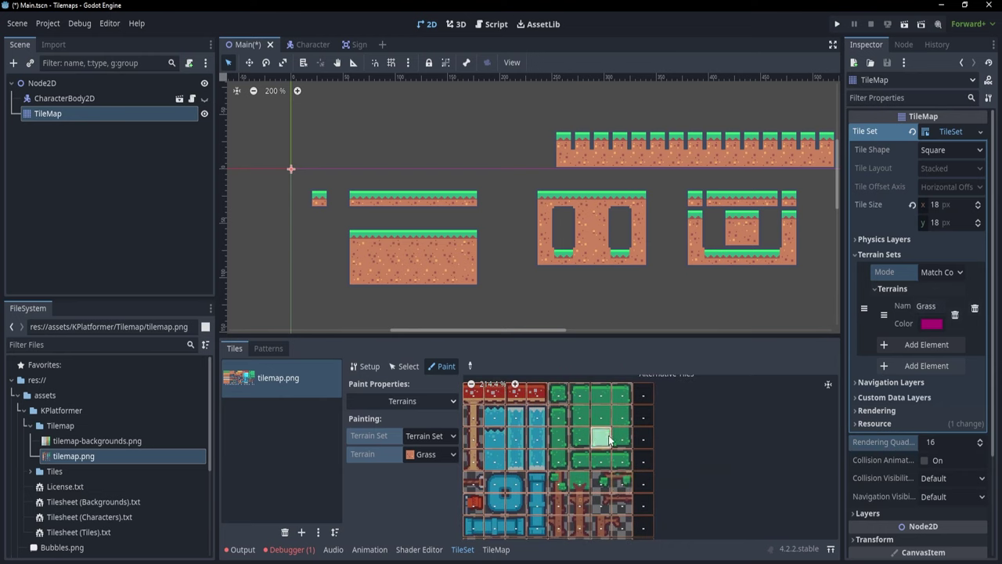
pyautogui.scroll(2, 602, 439)
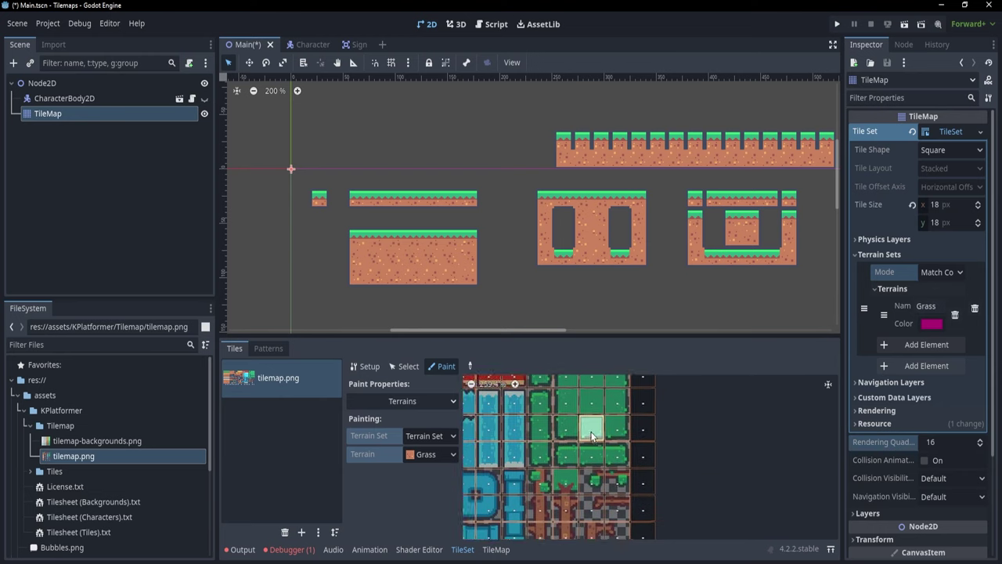
pyautogui.moveTo(592, 436); pyautogui.dragTo(572, 394, button='middle')
# Step: Add two terrains to the existing terrain set and name them Leaves and Branches
pyautogui.click(908, 345)
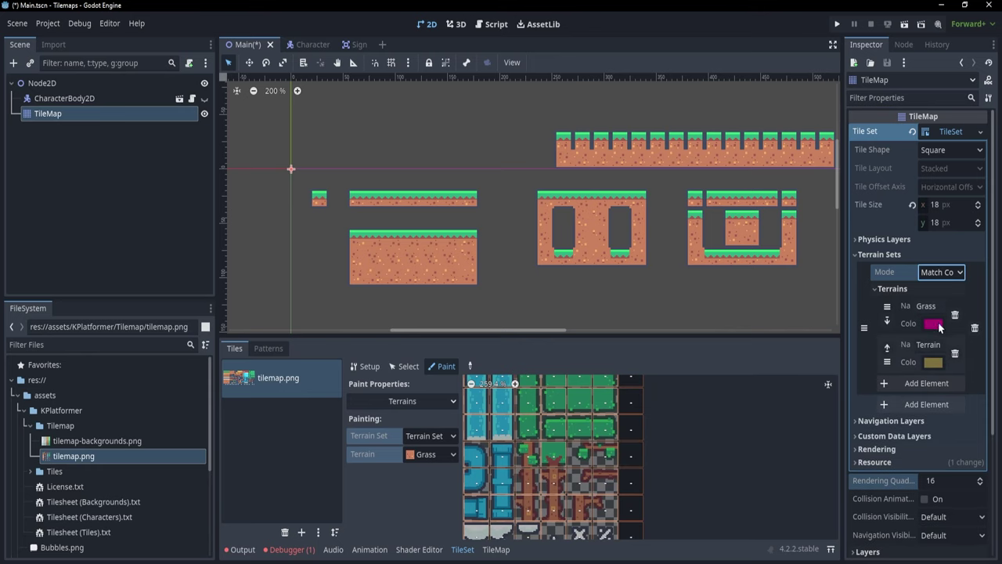
pyautogui.doubleClick(941, 344)
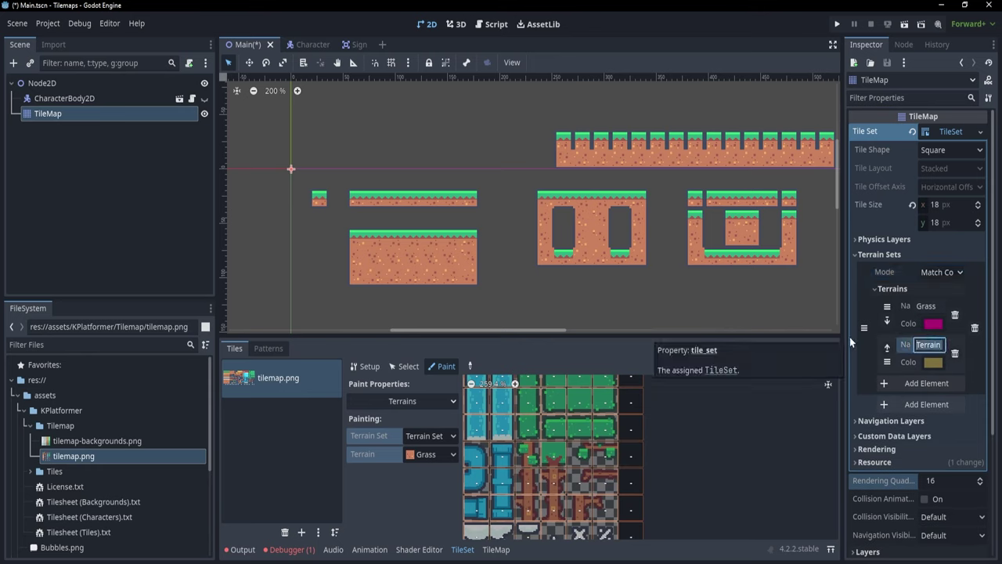
pyautogui.write('Leaves')
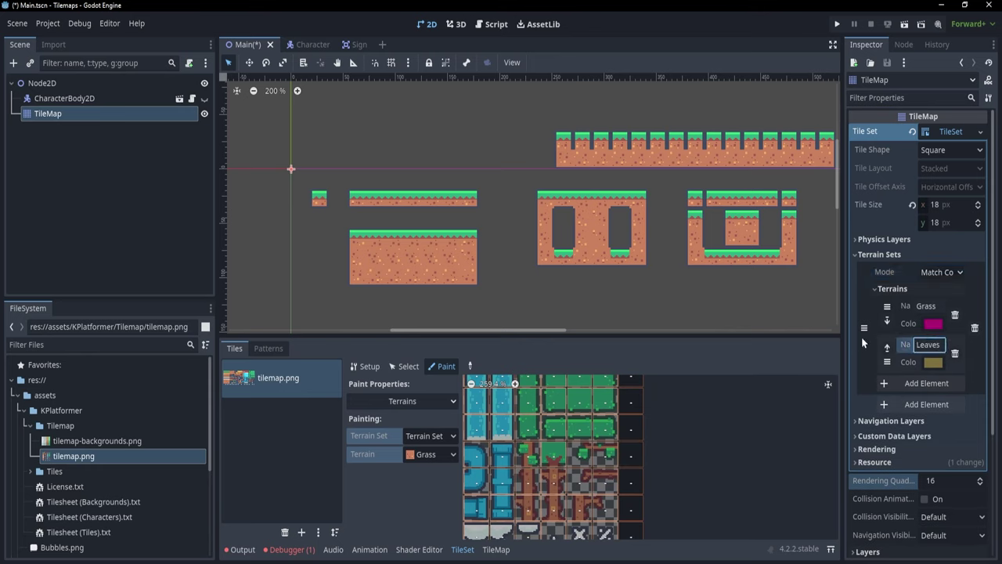
pyautogui.click(935, 383)
pyautogui.doubleClick(939, 390)
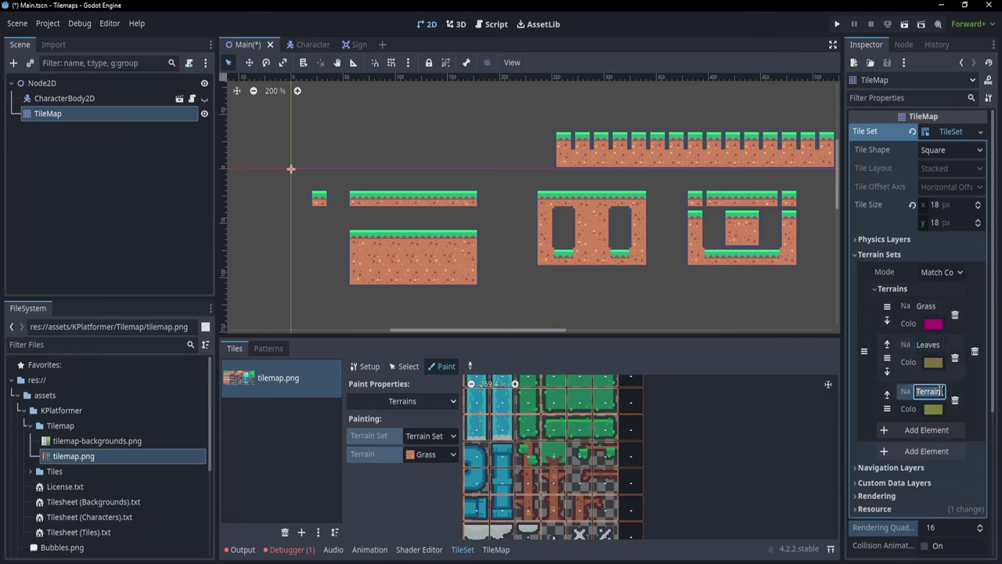
pyautogui.write('B')
# Step: Set the color of the Leaves terrain to purple
pyautogui.click(932, 361)
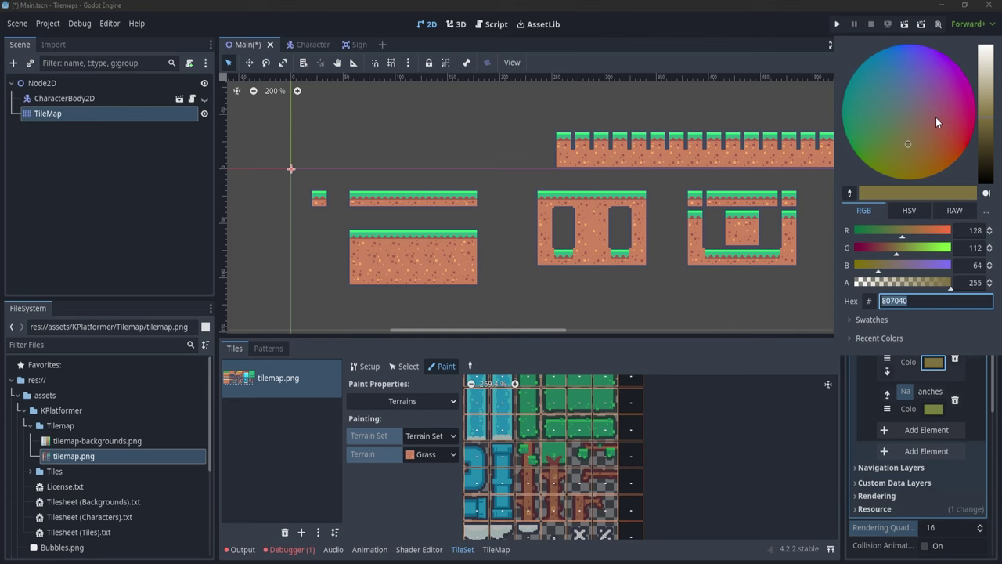
pyautogui.moveTo(935, 116); pyautogui.dragTo(922, 99)
pyautogui.click(690, 420)
pyautogui.scroll(-2, 660, 455)
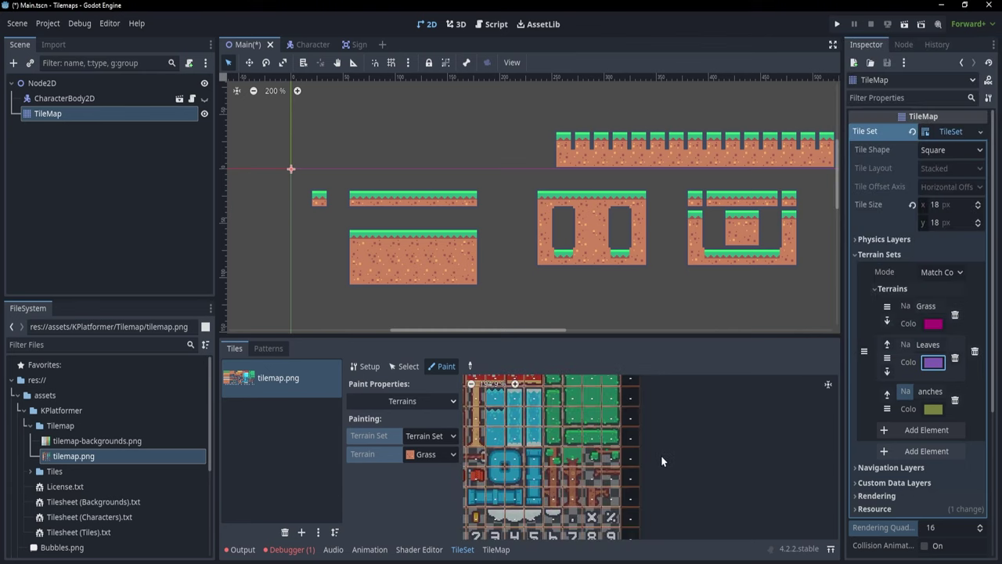
# Step: Examine the painted Grass terrain tiles in tilemap.png and compare them with the unpainted green leaf tiles
pyautogui.scroll(4, 602, 465)
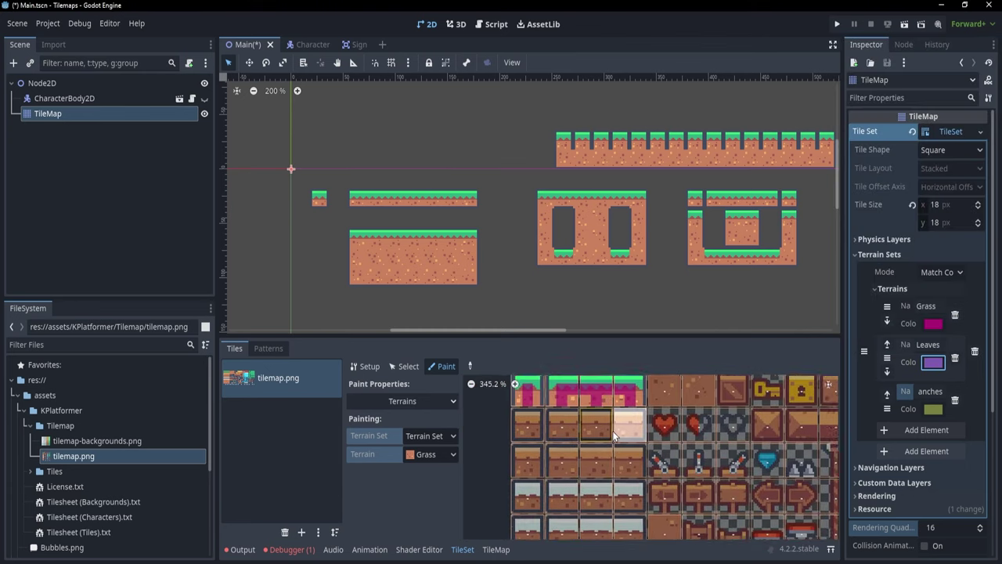
pyautogui.scroll(2, 612, 431)
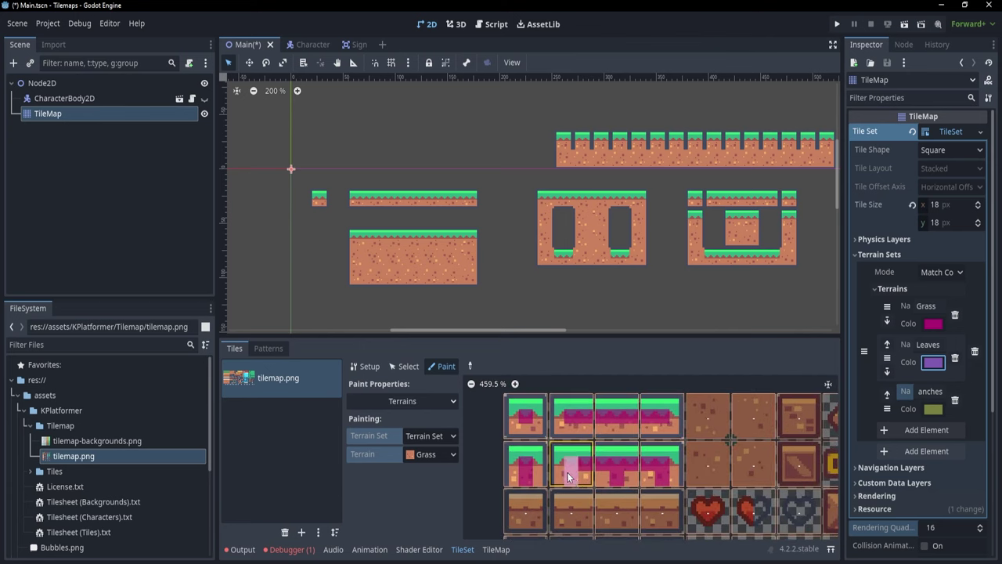
pyautogui.keyDown('ctrl'); pyautogui.scroll(-5, 627, 420); pyautogui.keyUp('ctrl')
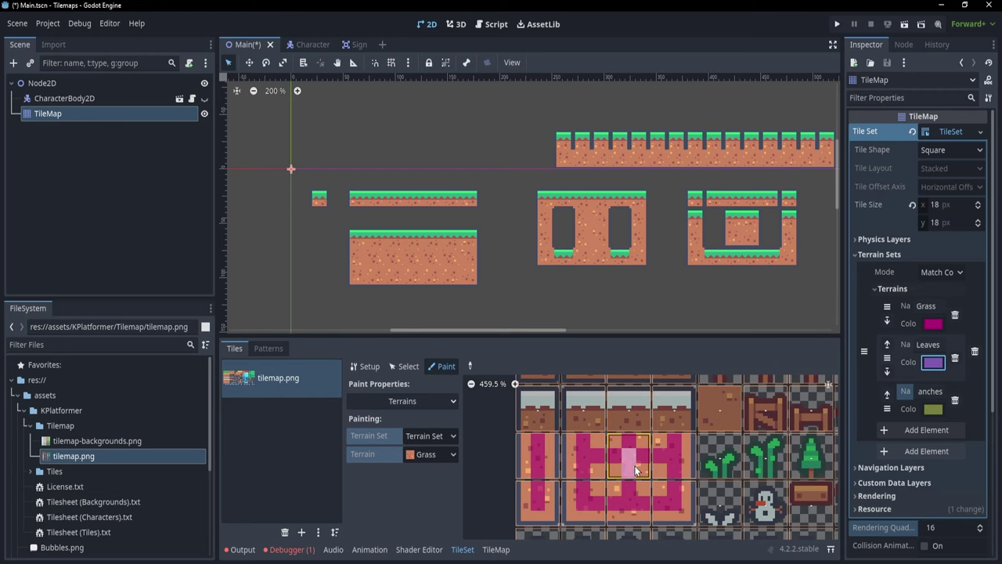
pyautogui.moveTo(673, 451); pyautogui.dragTo(519, 487, button='middle')
pyautogui.moveTo(767, 443); pyautogui.dragTo(501, 450, button='middle')
pyautogui.moveTo(681, 430); pyautogui.dragTo(542, 453, button='middle')
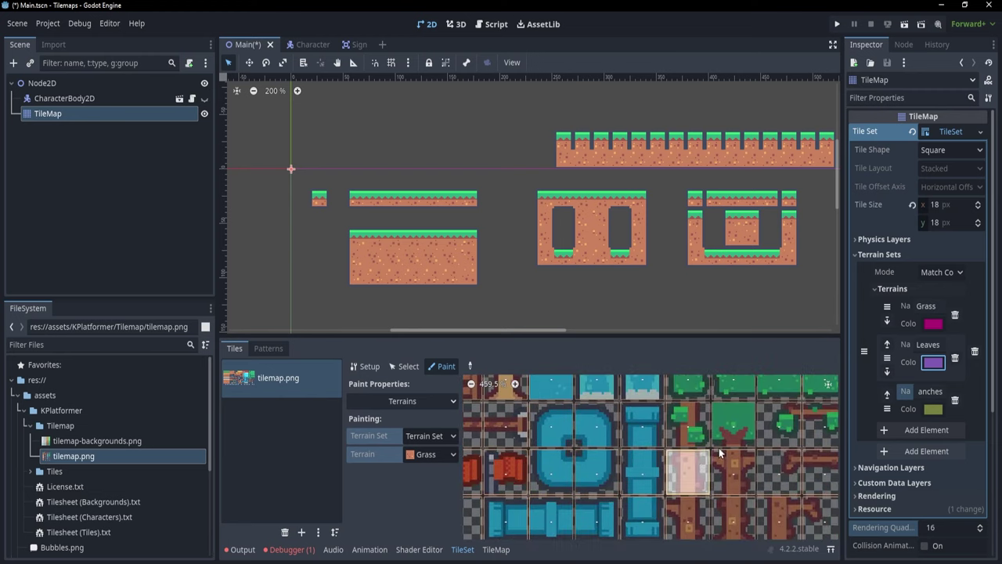
pyautogui.hscroll(8, 719, 453)
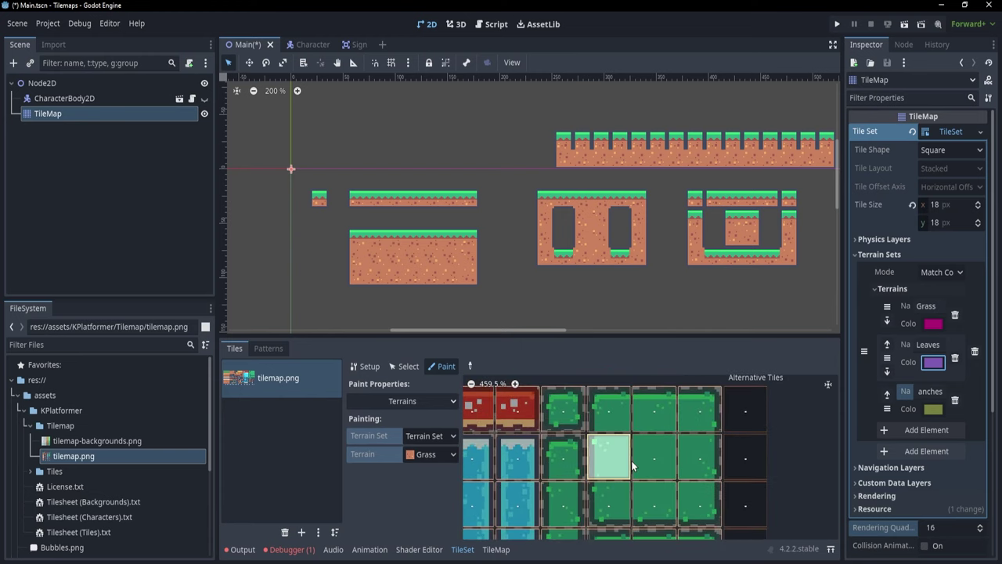
pyautogui.keyDown('ctrl'); pyautogui.scroll(-4, 652, 449); pyautogui.keyUp('ctrl')
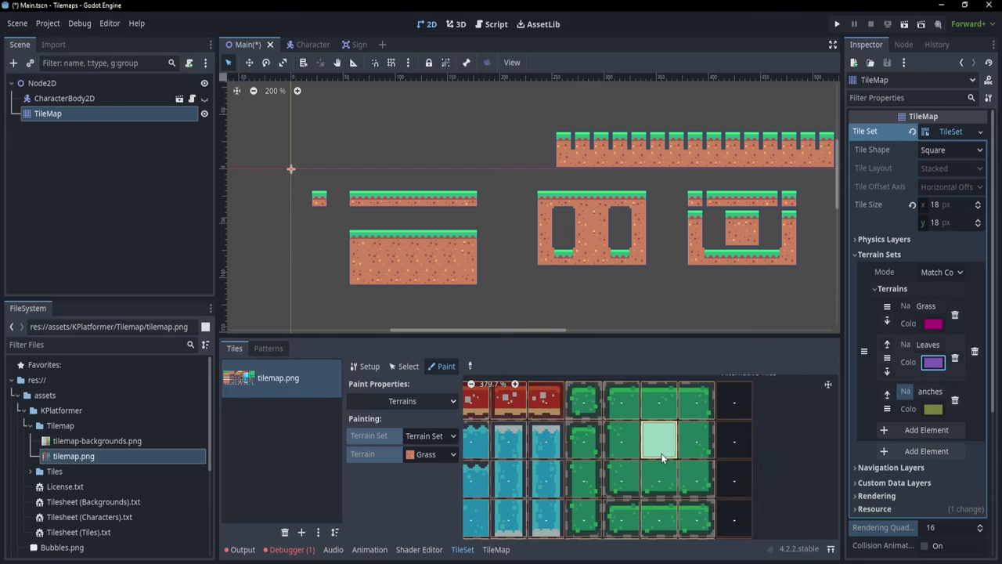
# Step: Enlarge the TileSet editor and assign the existing terrain set to all the green leaf tiles
pyautogui.moveTo(610, 335); pyautogui.dragTo(611, 223)
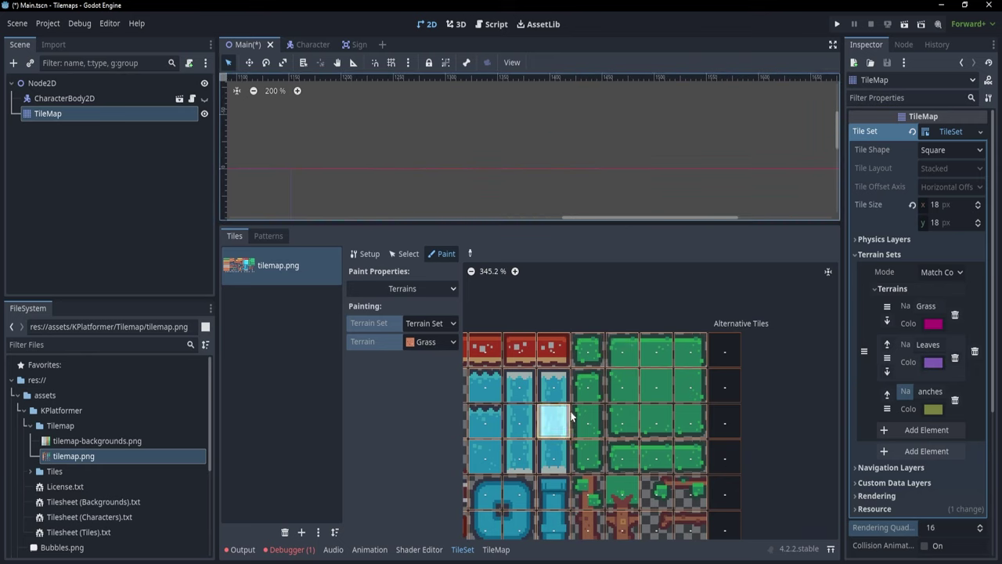
pyautogui.scroll(1, 607, 366)
pyautogui.moveTo(594, 353)
pyautogui.mouseDown()
pyautogui.moveTo(626, 465)
pyautogui.moveTo(700, 418)
pyautogui.moveTo(634, 348)
pyautogui.moveTo(642, 427)
pyautogui.moveTo(663, 388)
pyautogui.mouseUp()
pyautogui.scroll(-1, 664, 388)
# Step: Paint the Leaves terrain on the center of the single leaf tile and down the three-tile vertical leaf column
pyautogui.click(433, 344)
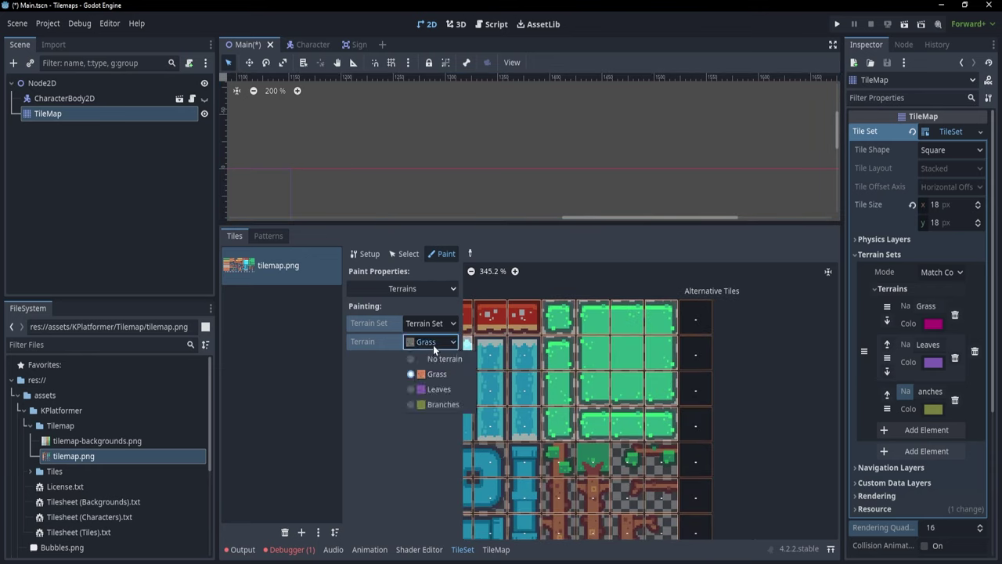
pyautogui.click(436, 387)
pyautogui.scroll(3, 638, 337)
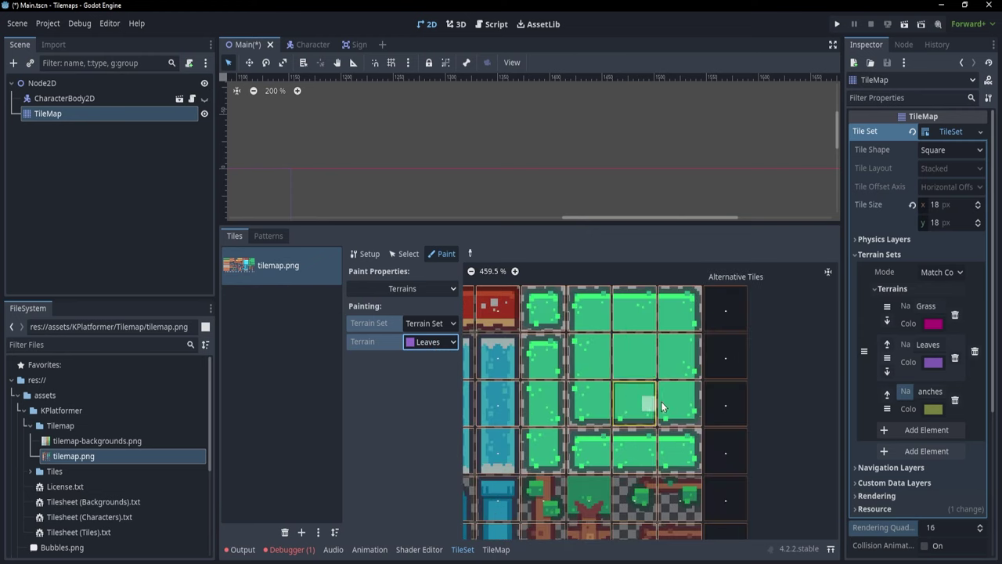
pyautogui.scroll(-6, 650, 394)
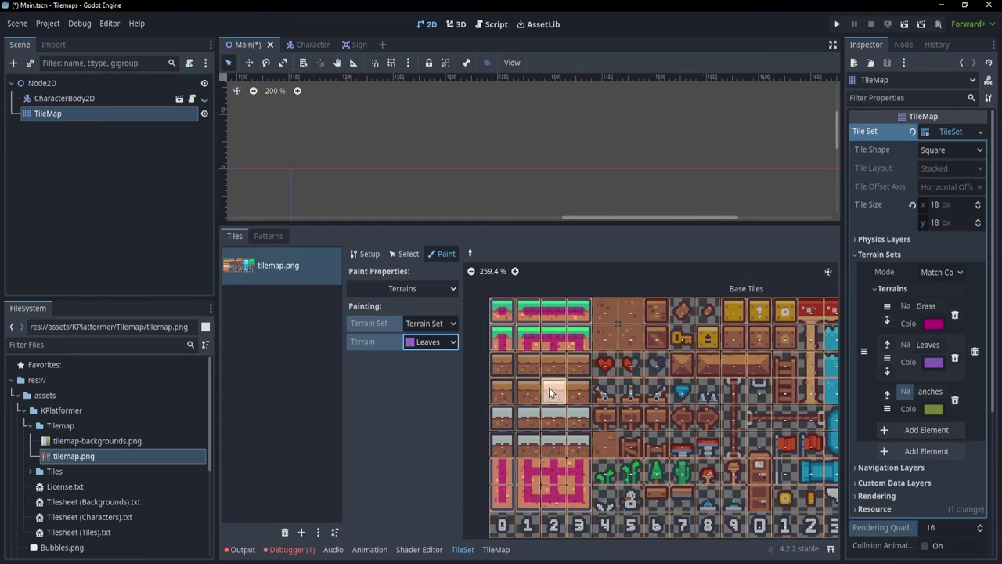
pyautogui.moveTo(707, 391); pyautogui.dragTo(530, 395, button='middle')
pyautogui.moveTo(726, 374); pyautogui.dragTo(519, 399, button='middle')
pyautogui.scroll(1, 612, 382)
pyautogui.scroll(3, 612, 381)
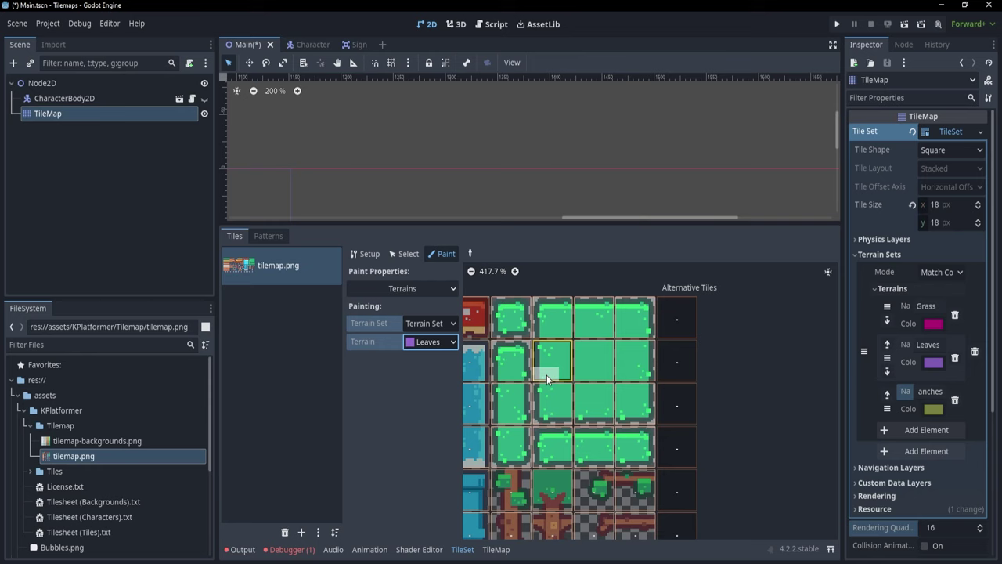
pyautogui.click(519, 359)
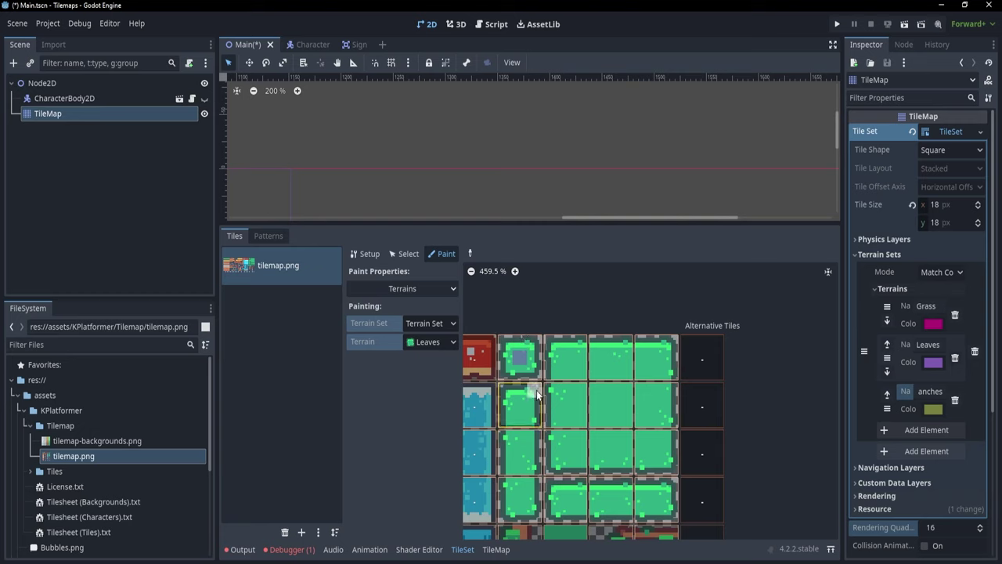
pyautogui.moveTo(524, 413); pyautogui.dragTo(522, 495)
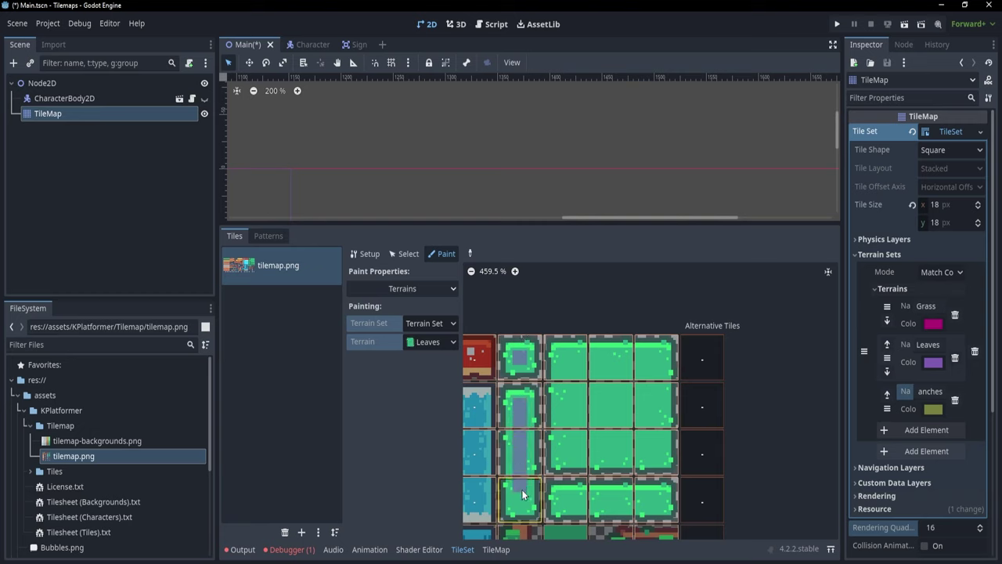
# Step: Paint the Leaves terrain through the middle of the three-tile horizontal leaf row
pyautogui.scroll(-2, 522, 446)
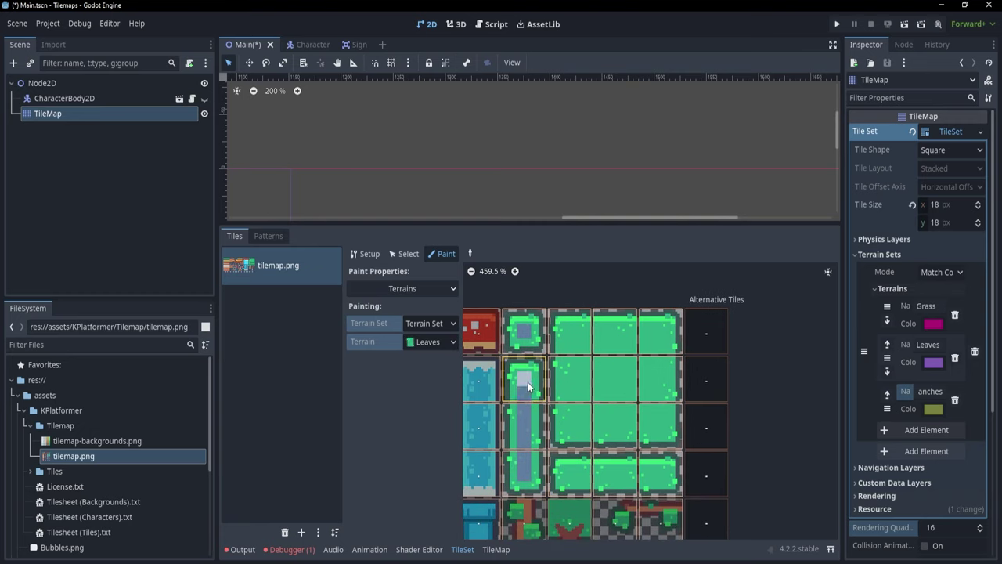
pyautogui.keyDown('ctrl'); pyautogui.scroll(4, 526, 379); pyautogui.keyUp('ctrl')
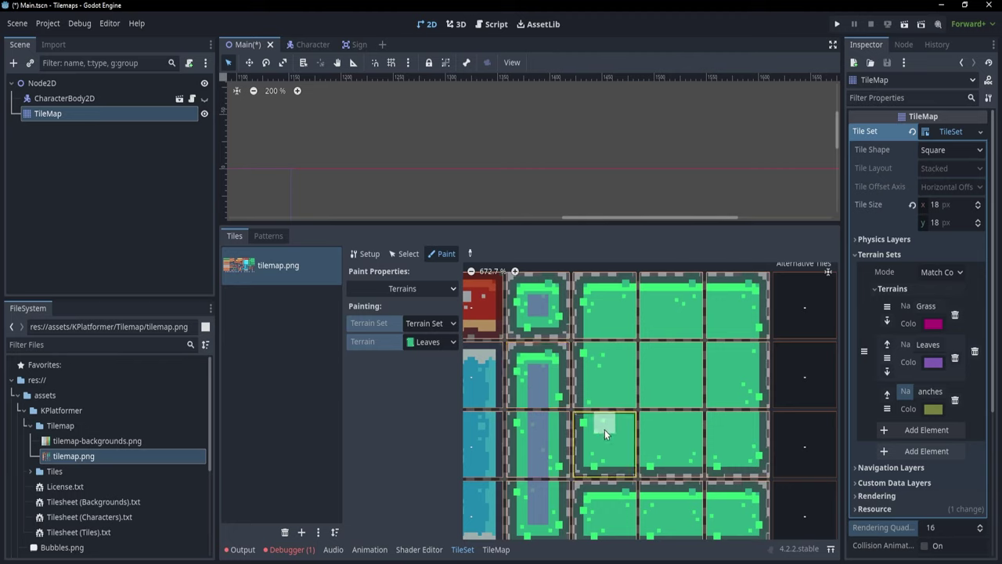
pyautogui.moveTo(604, 429); pyautogui.dragTo(531, 358, button='middle')
pyautogui.moveTo(521, 452); pyautogui.dragTo(637, 451)
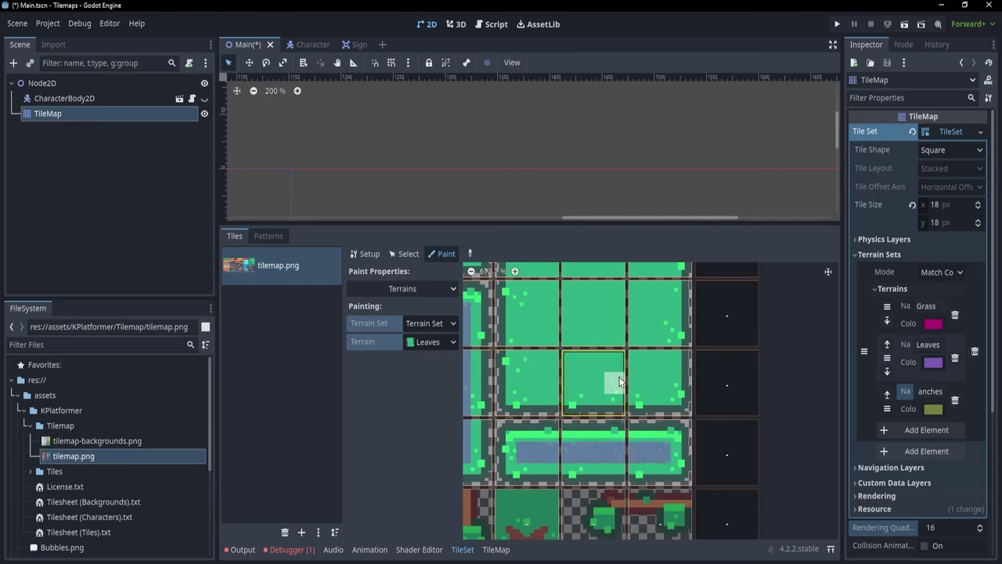
# Step: Paint the Leaves terrain around the outer tiles of the 3×3 leaf block and erase the misplaced bits on its left-middle tile
pyautogui.scroll(-3, 618, 377)
pyautogui.moveTo(606, 363); pyautogui.dragTo(625, 424, button='middle')
pyautogui.scroll(2, 625, 424)
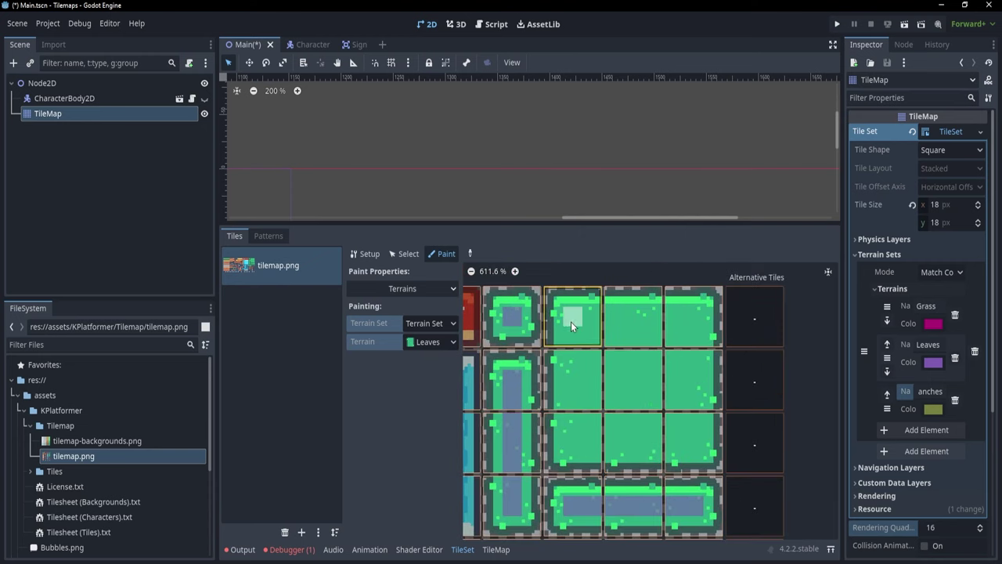
pyautogui.moveTo(570, 321)
pyautogui.mouseDown()
pyautogui.moveTo(694, 325)
pyautogui.moveTo(690, 426)
pyautogui.moveTo(604, 450)
pyautogui.moveTo(572, 441)
pyautogui.moveTo(570, 353)
pyautogui.moveTo(554, 380)
pyautogui.moveTo(570, 398)
pyautogui.moveTo(554, 371)
pyautogui.mouseUp()
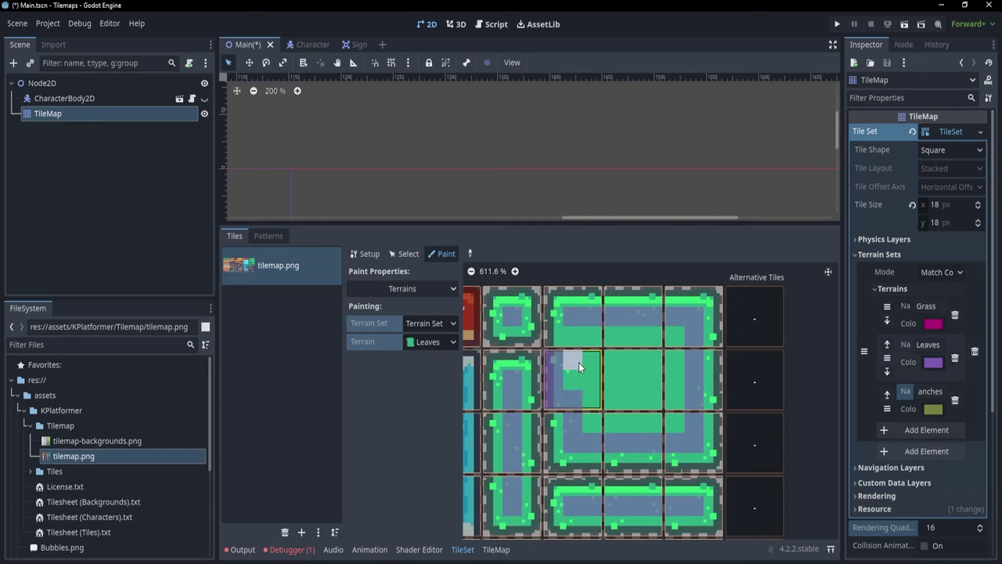
pyautogui.moveTo(578, 361)
pyautogui.mouseDown(button='right')
pyautogui.moveTo(561, 360)
pyautogui.moveTo(552, 398)
pyautogui.mouseUp(button='right')
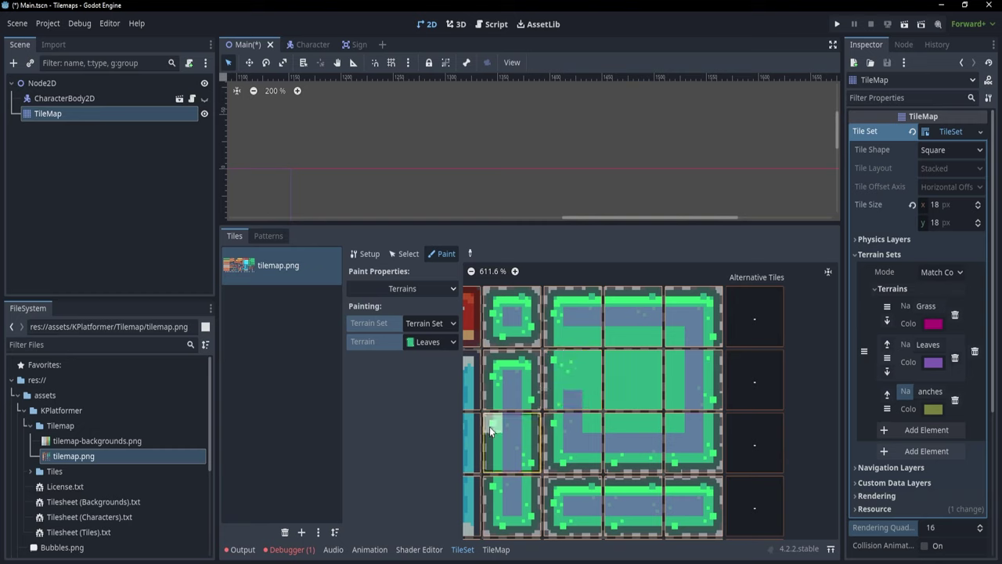
# Step: Finish painting the Leaves terrain on the remaining interior sections of the large three-by-three leaf block, leaving the inner corners unpainted
pyautogui.click(572, 382)
pyautogui.moveTo(593, 376)
pyautogui.mouseDown()
pyautogui.moveTo(676, 375)
pyautogui.moveTo(637, 335)
pyautogui.moveTo(635, 400)
pyautogui.mouseUp()
pyautogui.scroll(-7, 613, 416)
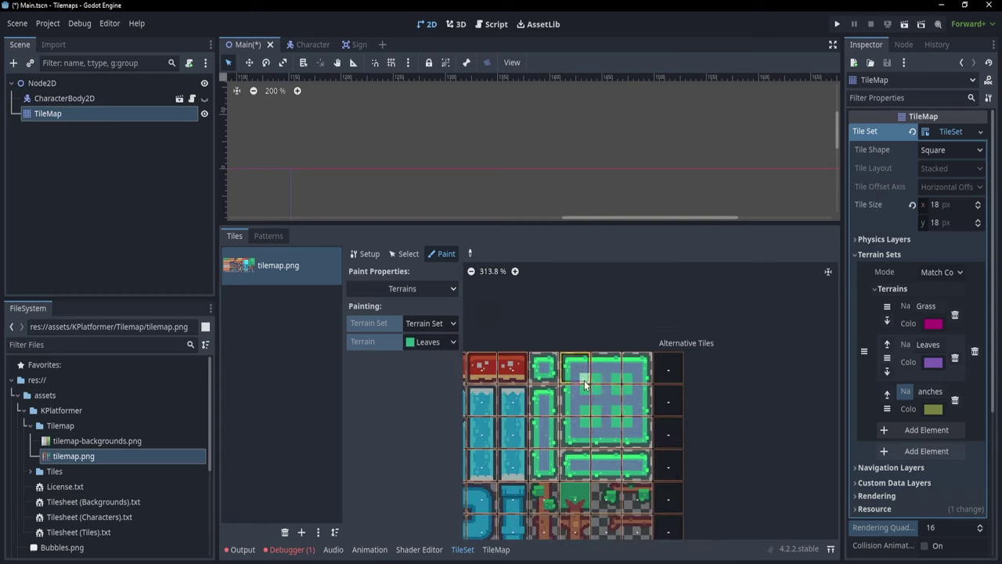
# Step: Paint the Branches terrain down the centre strip of the leafy trunk tile and the trunk tiles directly below it
pyautogui.moveTo(540, 425); pyautogui.dragTo(807, 336, button='middle')
pyautogui.moveTo(481, 411); pyautogui.dragTo(630, 392, button='middle')
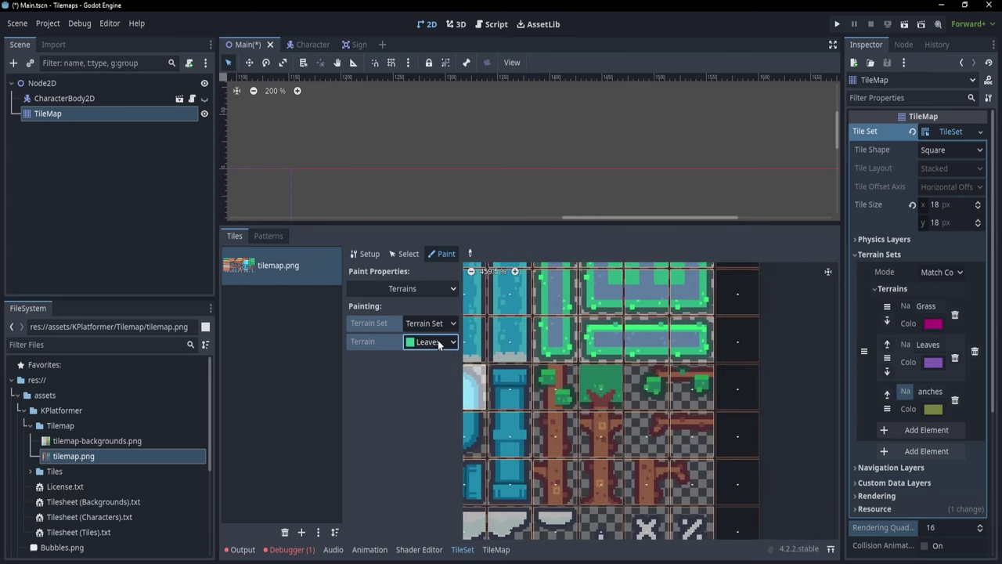
pyautogui.click(439, 345)
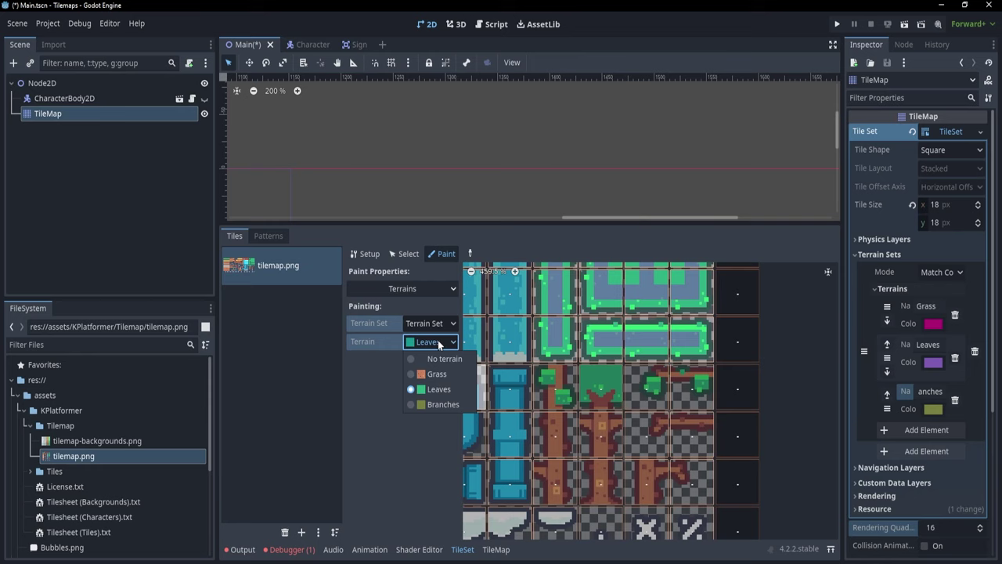
pyautogui.click(441, 404)
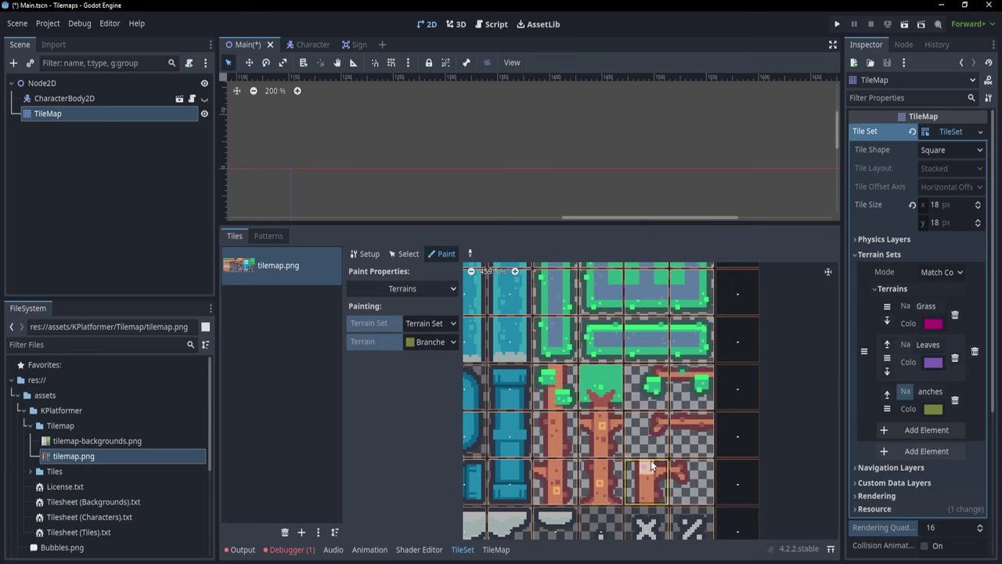
pyautogui.scroll(3, 650, 466)
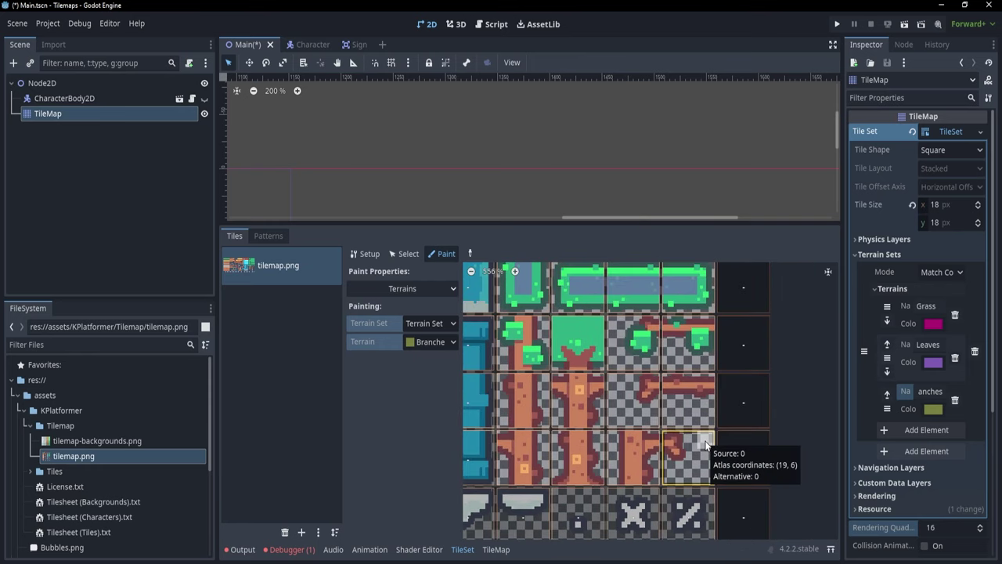
pyautogui.click(524, 401)
pyautogui.click(525, 382)
pyautogui.click(523, 417)
pyautogui.click(525, 345)
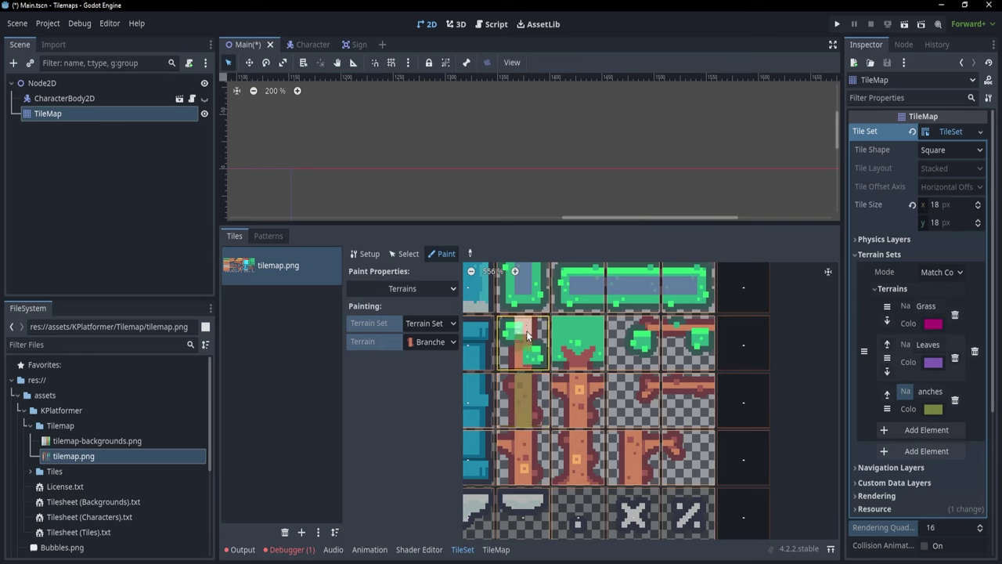
pyautogui.click(527, 364)
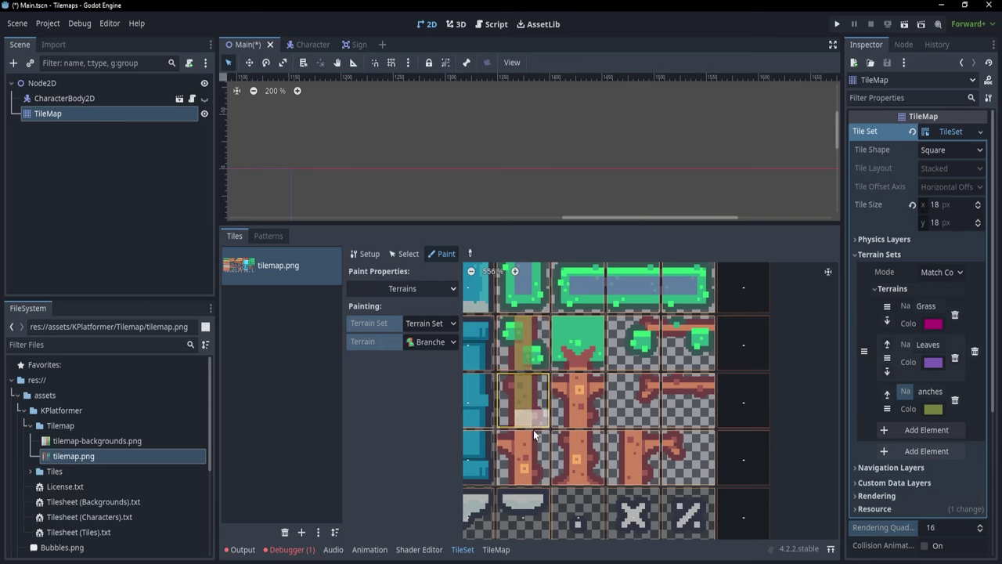
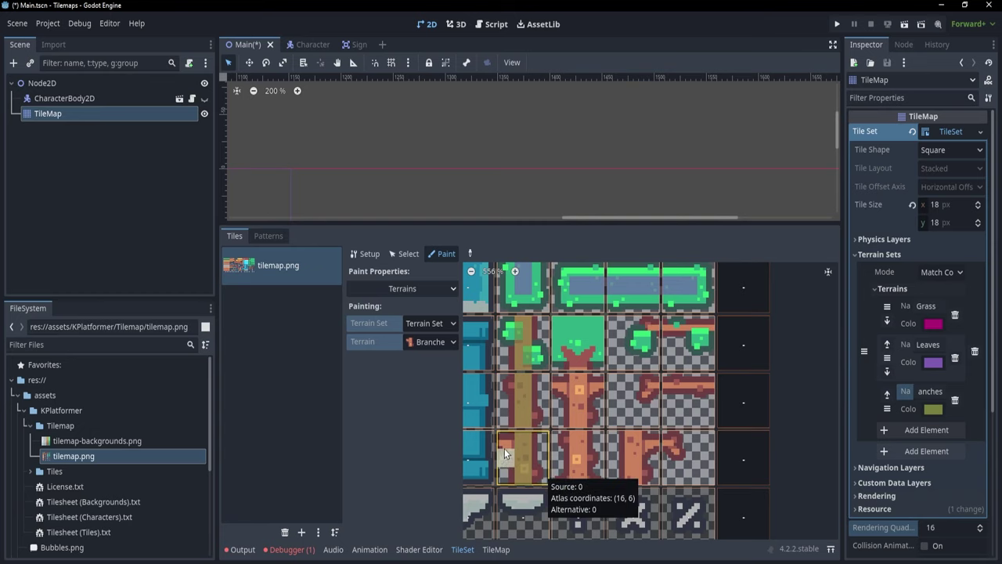
# Step: Paint the Branches terrain on the left-middle section of the trunk tile with a left-hand branch stub, at atlas coordinates (16, 6)
pyautogui.scroll(3, 540, 465)
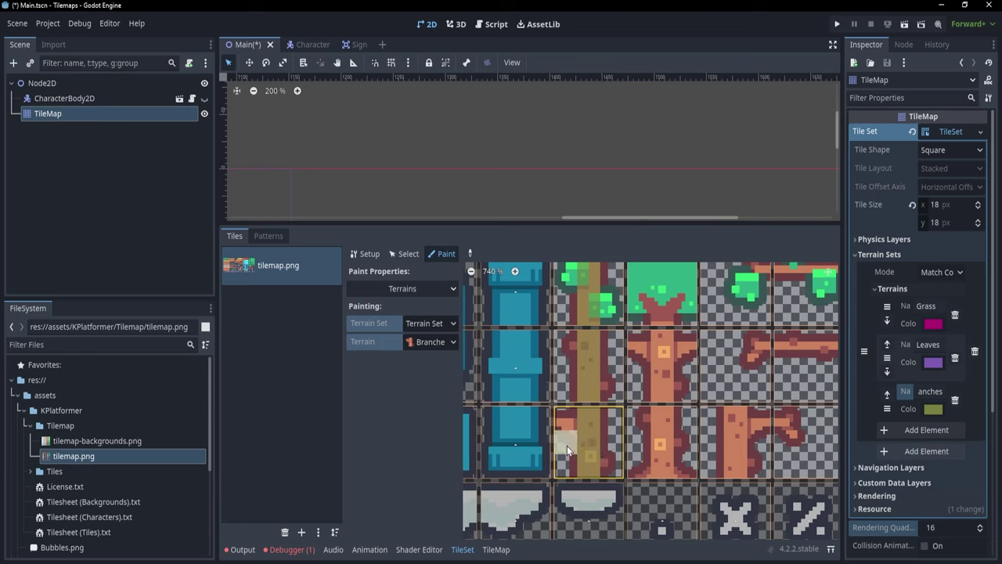
pyautogui.click(567, 445)
pyautogui.rightClick(568, 439)
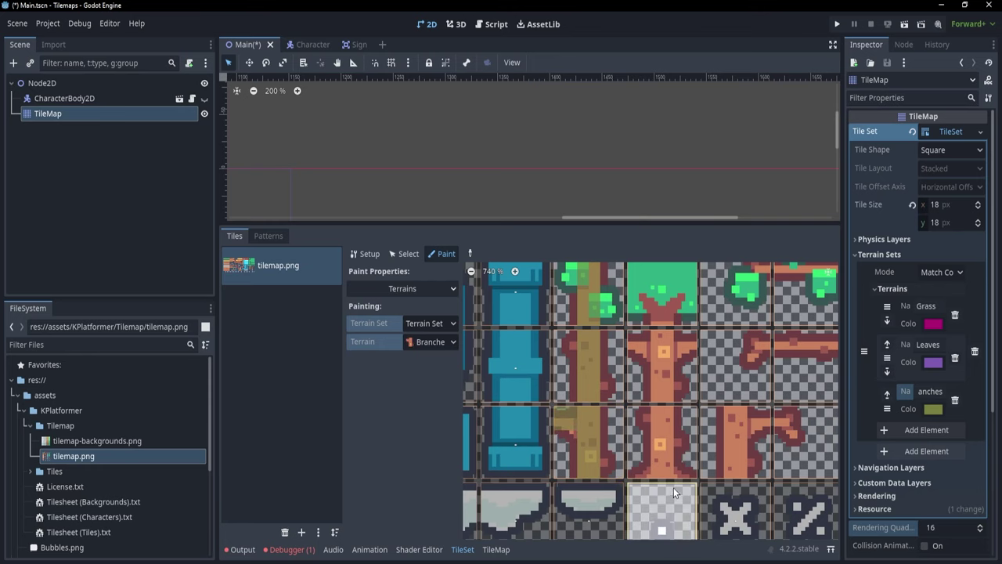
pyautogui.click(566, 443)
# Step: Paint the Branches terrain on the two-sided branching trunk tile, covering its vertical centre strip and both side sections
pyautogui.moveTo(644, 470); pyautogui.dragTo(605, 473, button='middle')
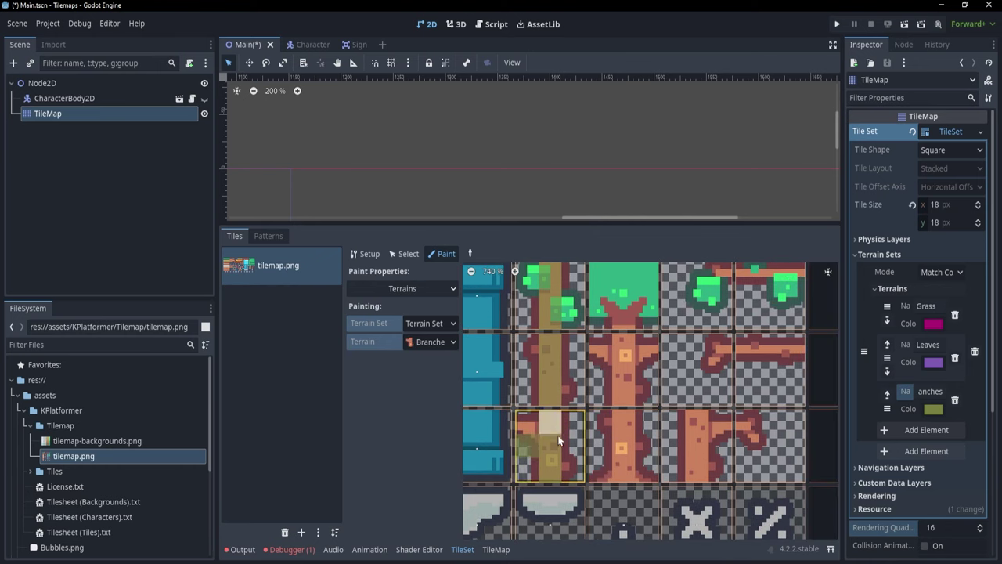
pyautogui.moveTo(650, 471); pyautogui.dragTo(606, 479, button='middle')
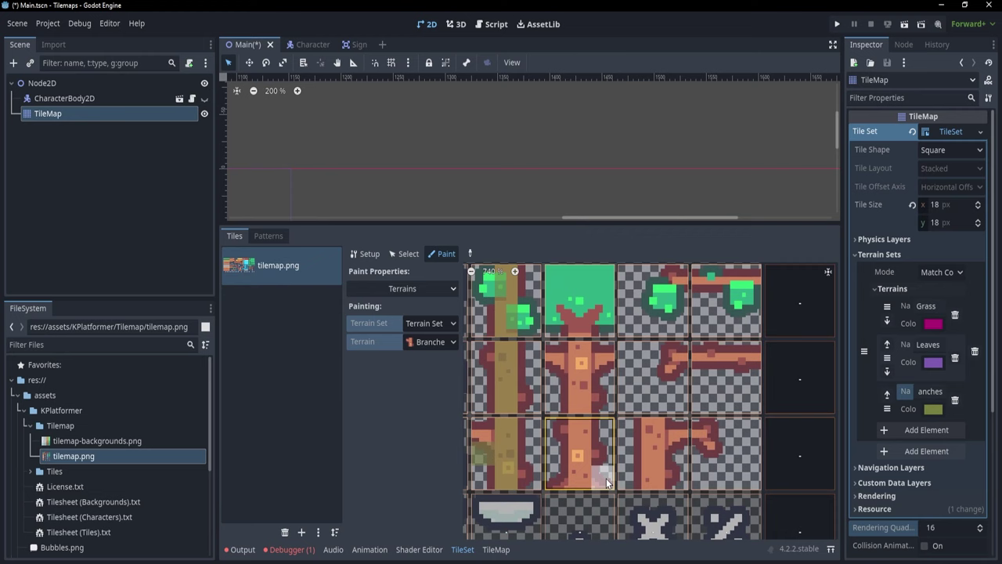
pyautogui.click(600, 375)
pyautogui.moveTo(669, 396)
pyautogui.mouseDown(button='middle')
pyautogui.moveTo(602, 420)
pyautogui.moveTo(591, 407)
pyautogui.mouseUp(button='middle')
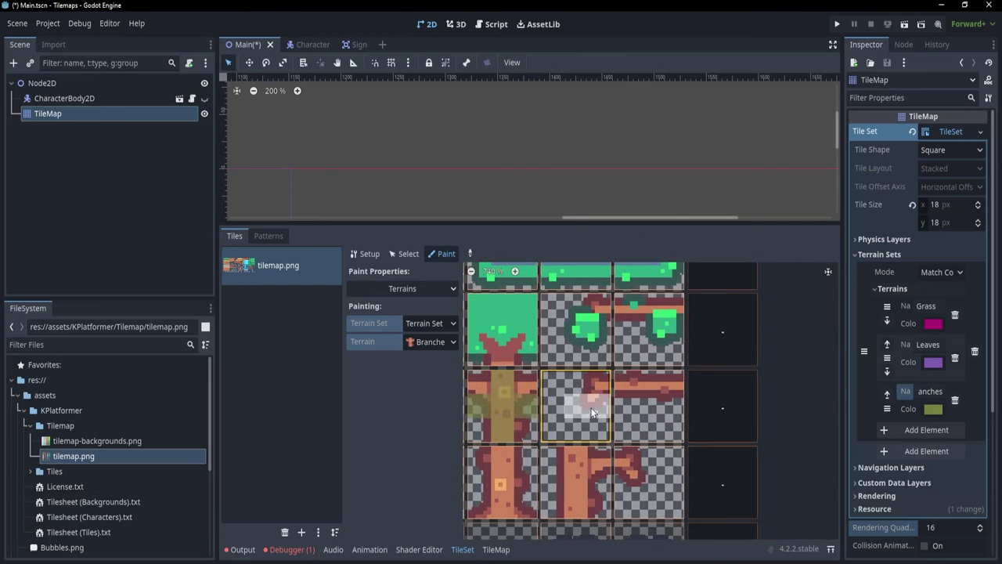
# Step: Paint the Branches terrain along the bare and leafy horizontal branch tiles, and on the right-branching trunk tile with its adjoining tip
pyautogui.moveTo(602, 404); pyautogui.dragTo(654, 416)
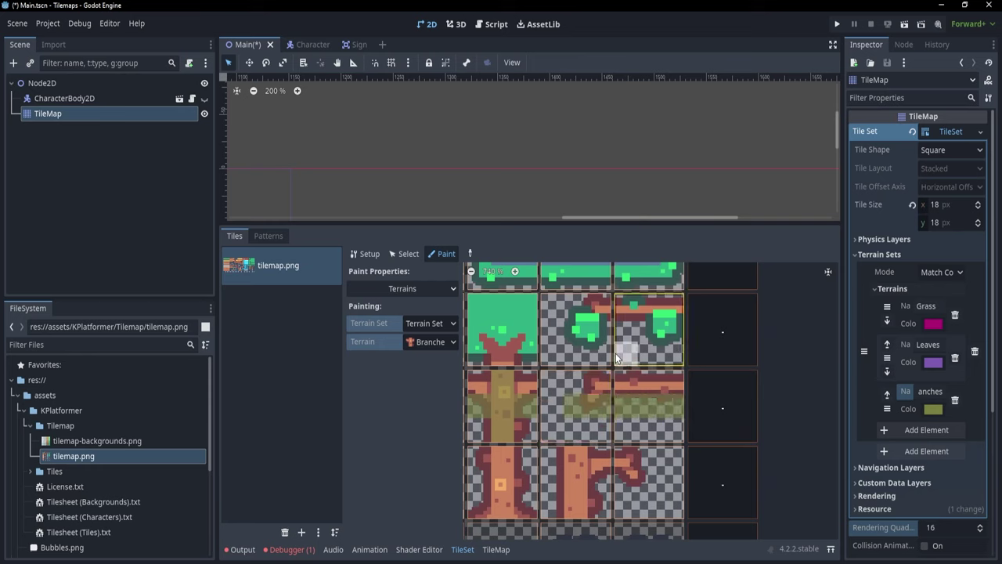
pyautogui.moveTo(578, 331); pyautogui.dragTo(670, 332)
pyautogui.moveTo(583, 472); pyautogui.dragTo(630, 417, button='middle')
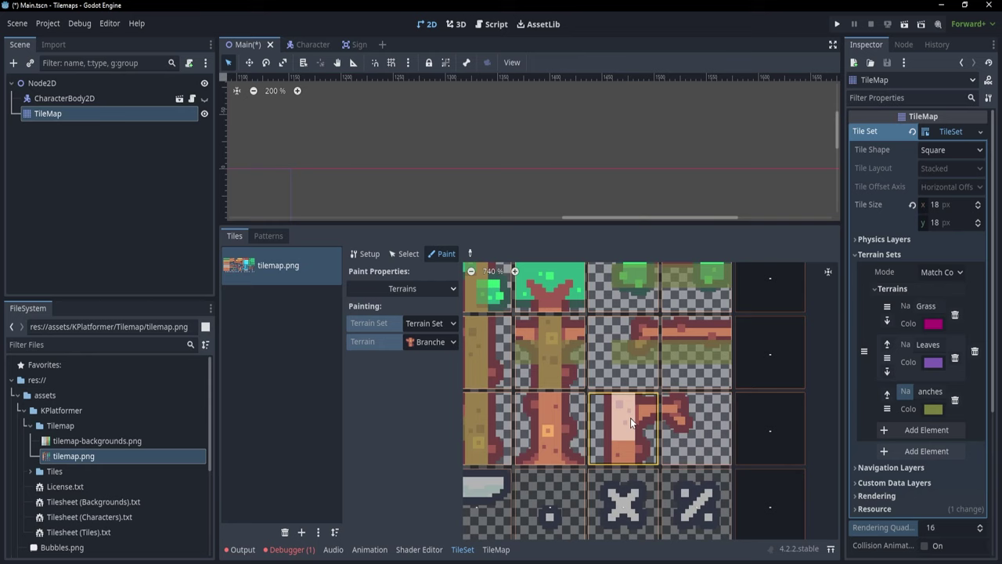
pyautogui.moveTo(627, 418)
pyautogui.mouseDown()
pyautogui.moveTo(648, 435)
pyautogui.moveTo(692, 430)
pyautogui.mouseUp()
# Step: Paint the Branches terrain on the centre and bottom-middle sections of the treetop tile where leaves meet the trunk
pyautogui.moveTo(630, 435); pyautogui.dragTo(679, 474, button='middle')
pyautogui.scroll(-3, 682, 474)
pyautogui.scroll(2, 667, 460)
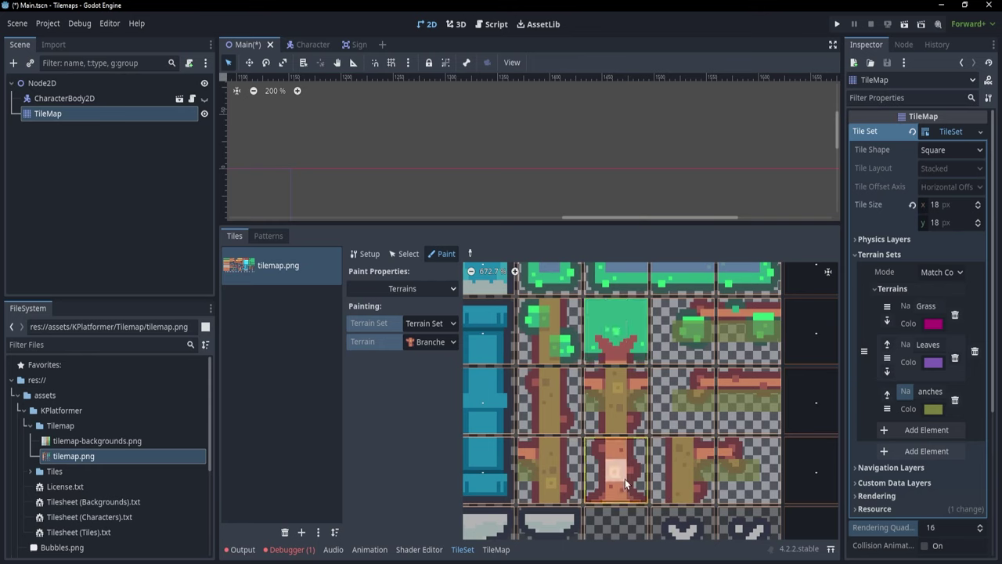
pyautogui.click(617, 334)
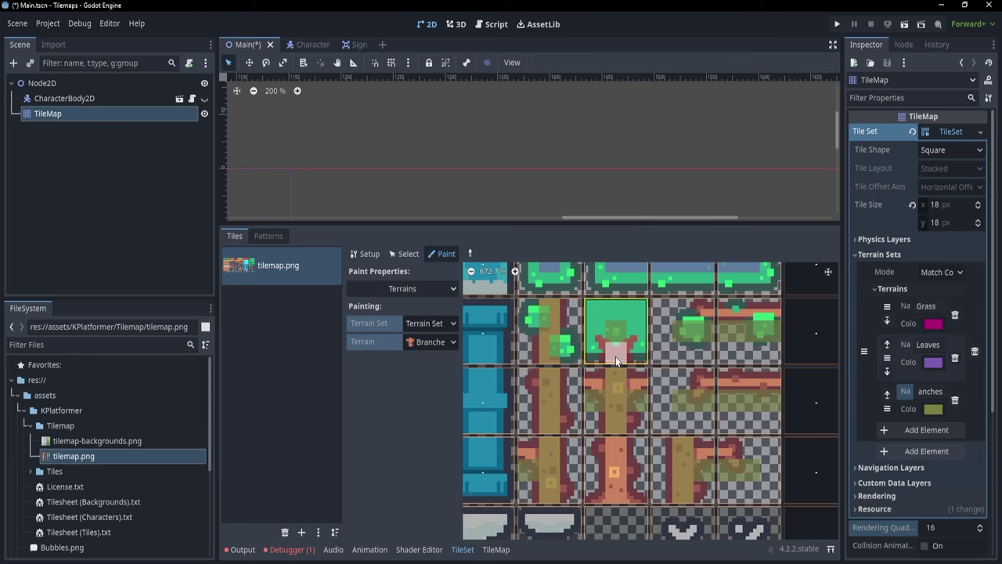
pyautogui.click(615, 356)
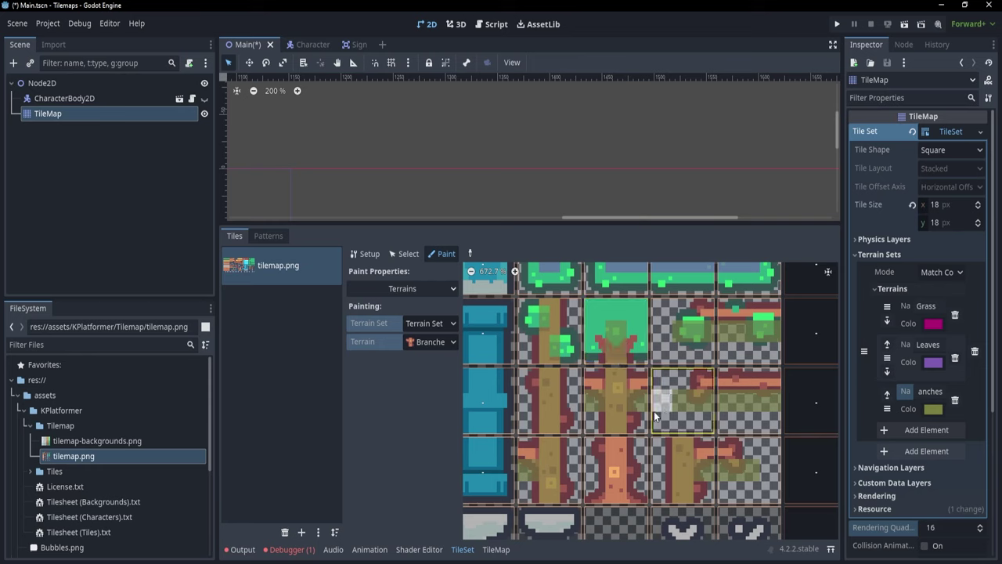
pyautogui.click(619, 357)
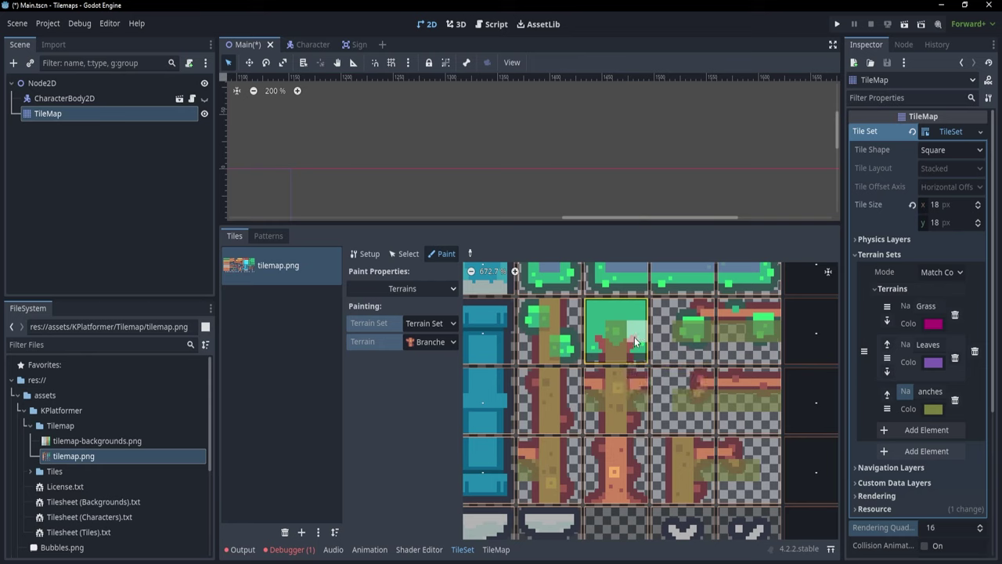
# Step: Paint the Leaves terrain on the left, right and top-middle sections of the treetop tile
pyautogui.click(447, 343)
pyautogui.click(435, 389)
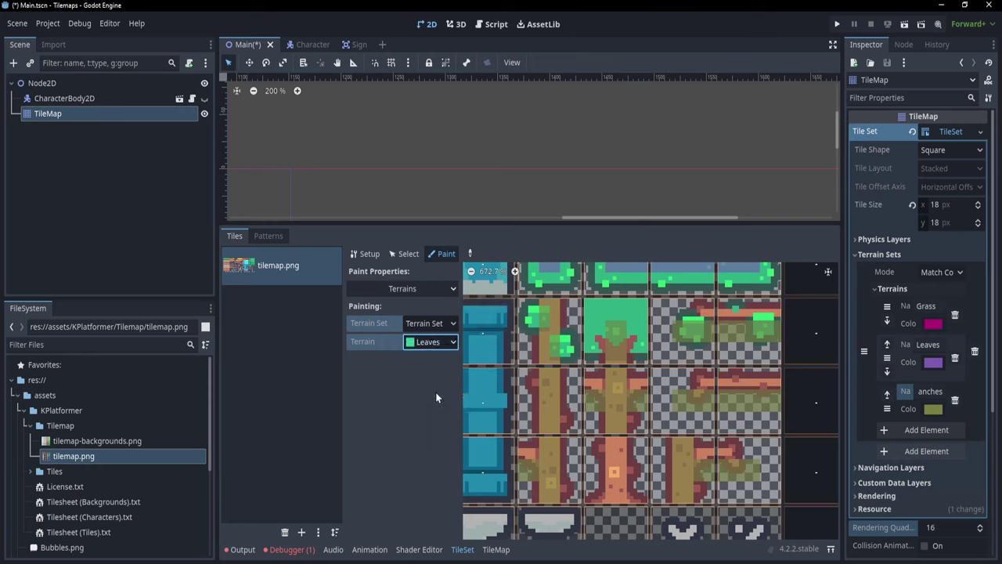
pyautogui.moveTo(587, 334); pyautogui.dragTo(612, 317)
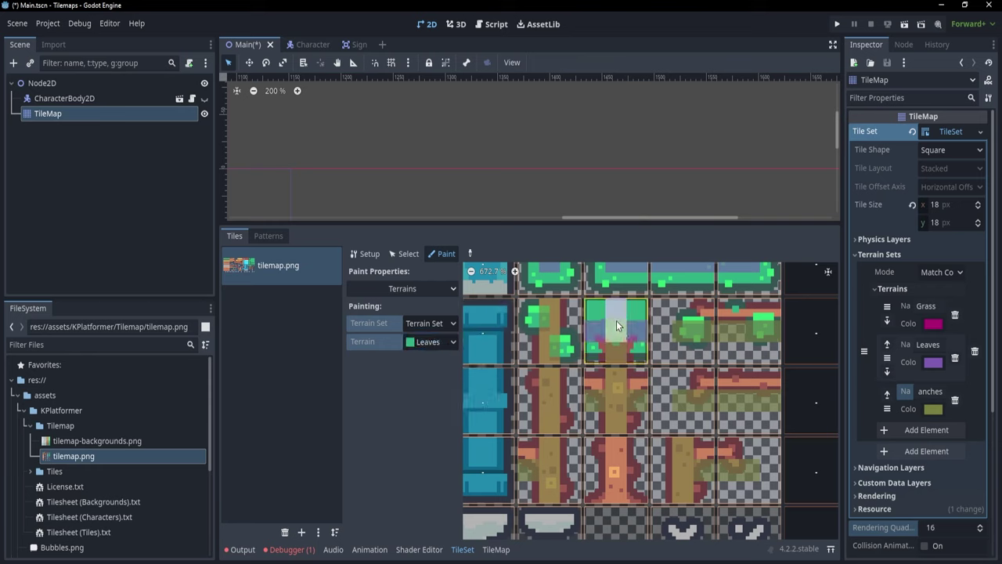
# Step: Paint the Branches terrain on the centre and top-middle sections of the flared trunk base tile
pyautogui.scroll(-3, 634, 371)
pyautogui.scroll(3, 626, 366)
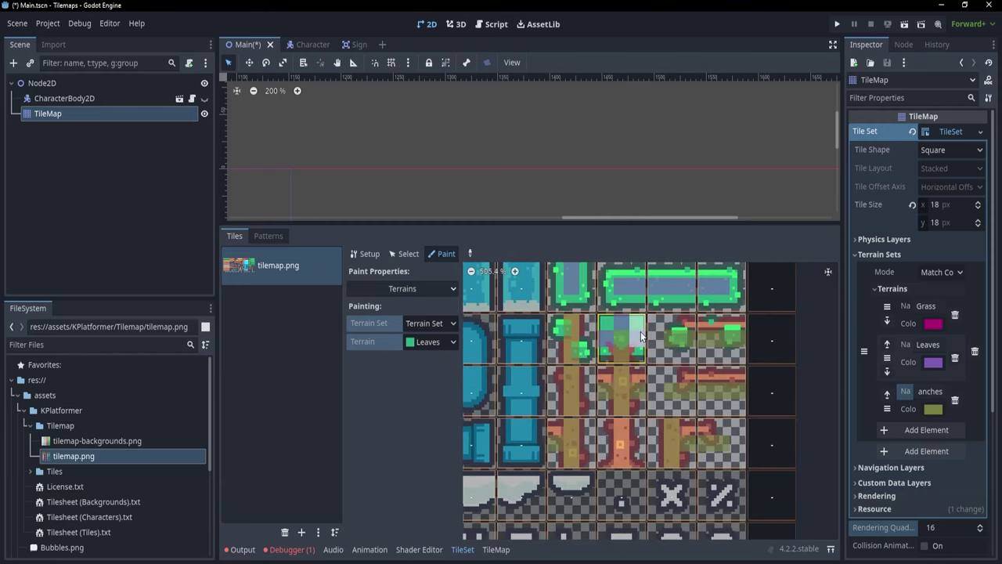
pyautogui.scroll(2, 586, 342)
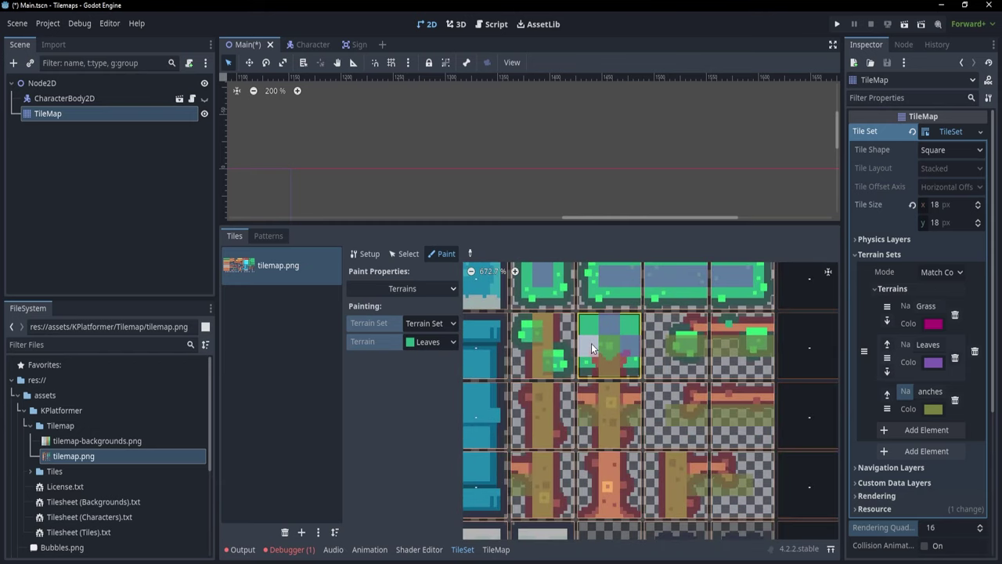
pyautogui.scroll(2, 631, 382)
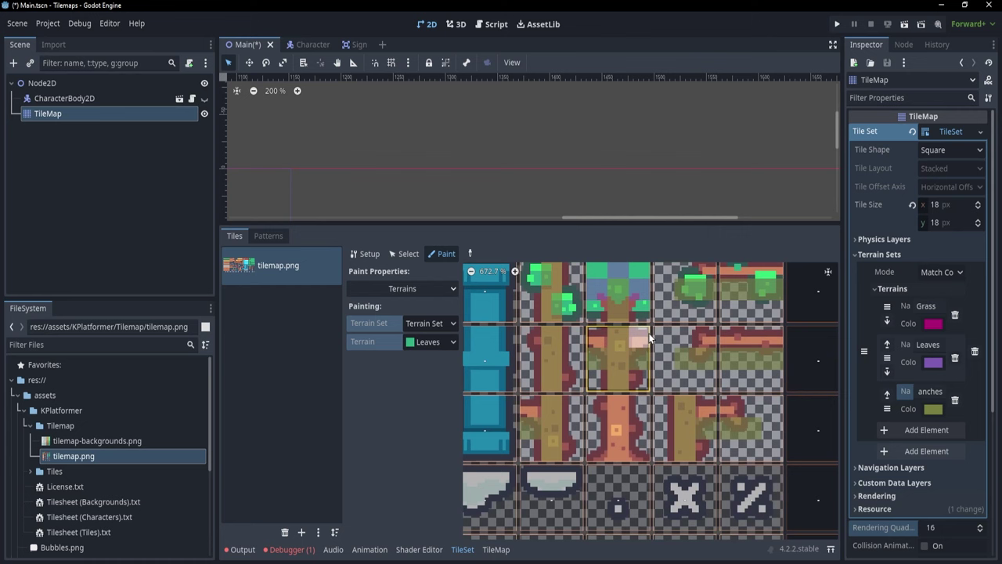
pyautogui.click(431, 342)
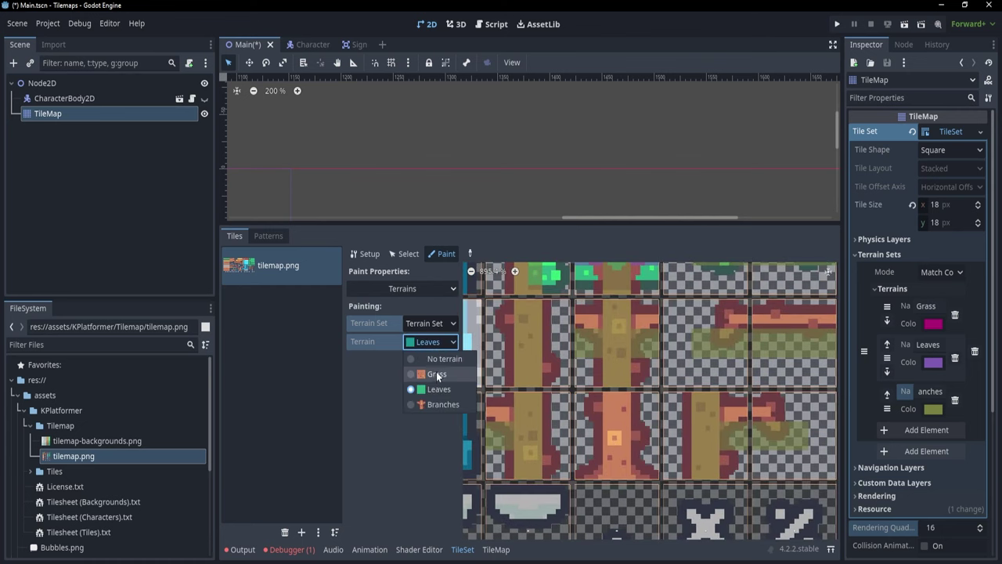
pyautogui.click(433, 404)
pyautogui.click(622, 439)
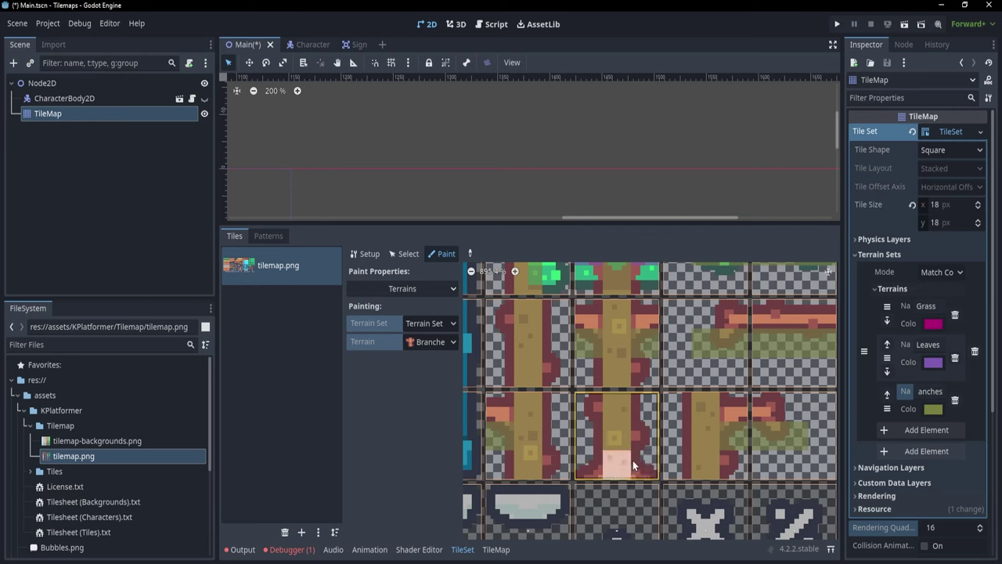
# Step: Paint the Grass terrain on the bottom-middle section of the flared trunk base tile
pyautogui.click(429, 343)
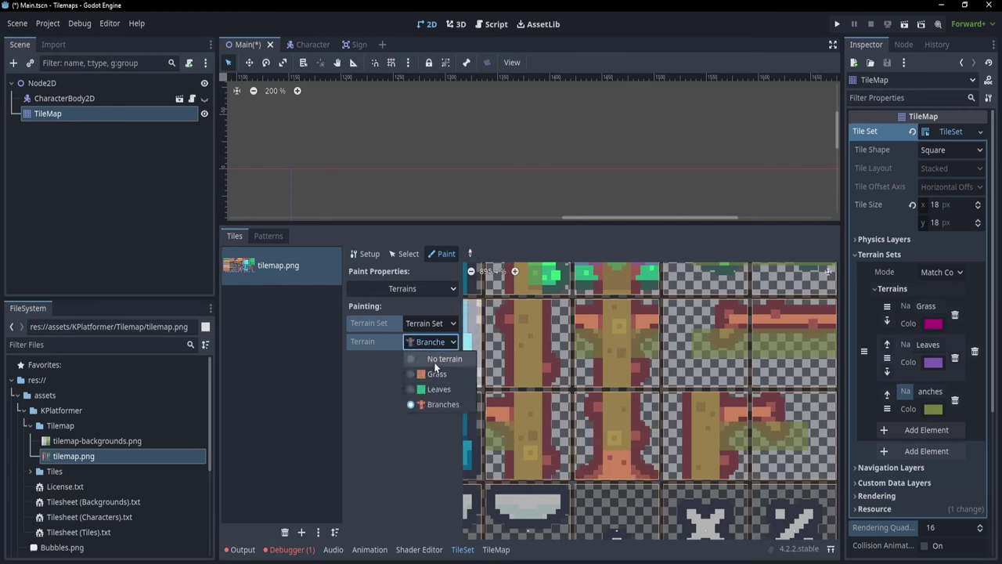
pyautogui.click(440, 379)
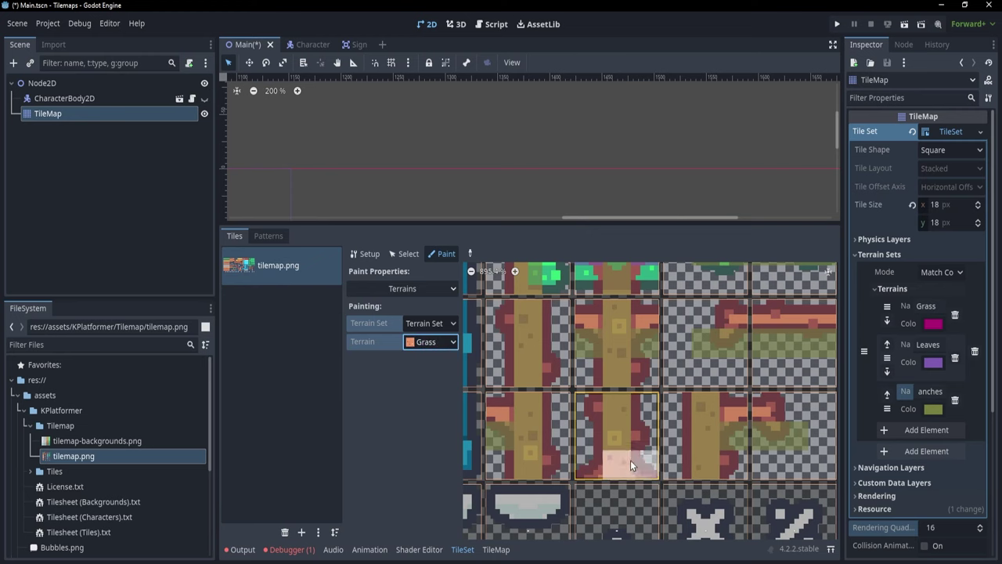
pyautogui.click(621, 463)
pyautogui.scroll(-1, 709, 421)
pyautogui.scroll(-8, 709, 421)
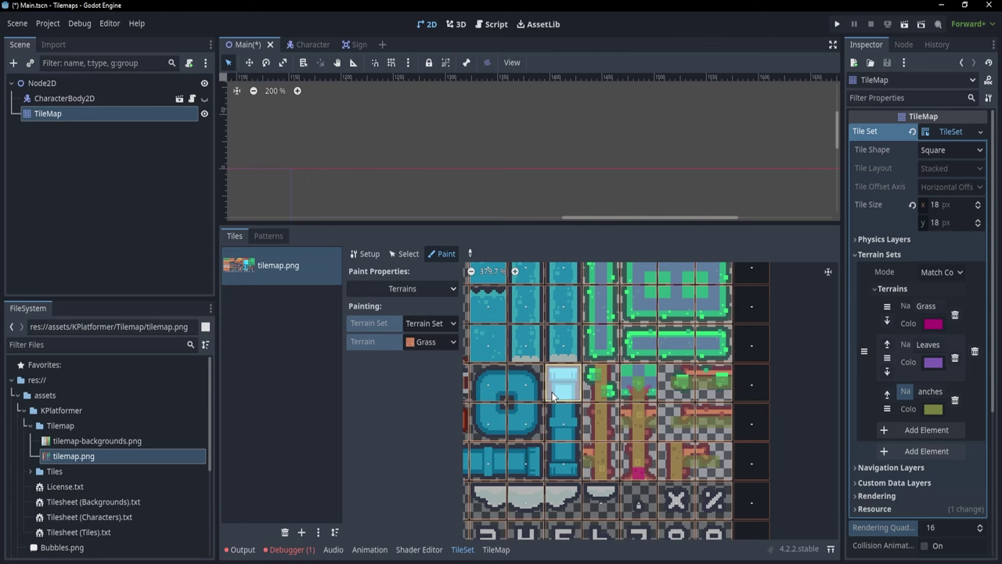
pyautogui.scroll(7, 653, 477)
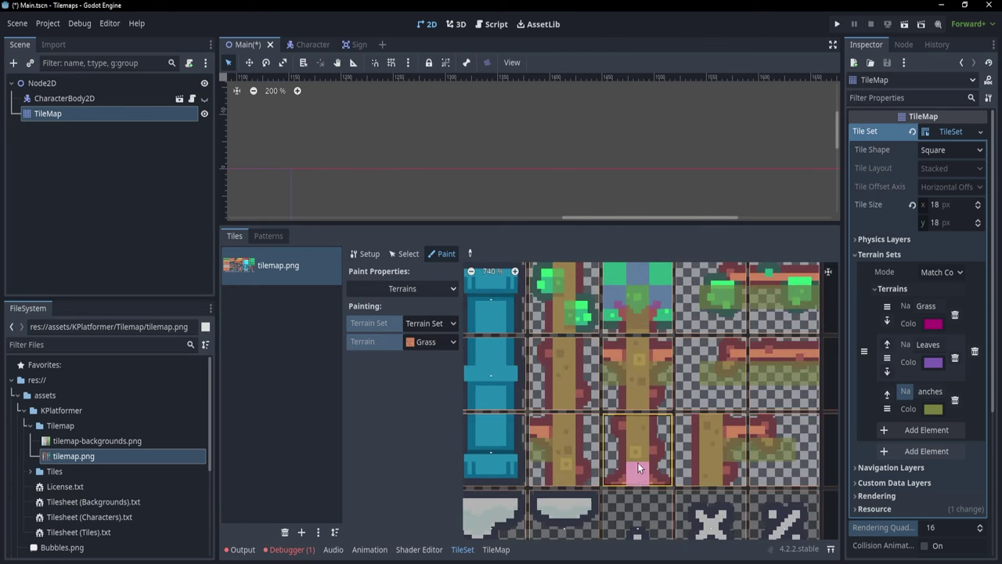
pyautogui.moveTo(670, 368); pyautogui.dragTo(664, 404, button='middle')
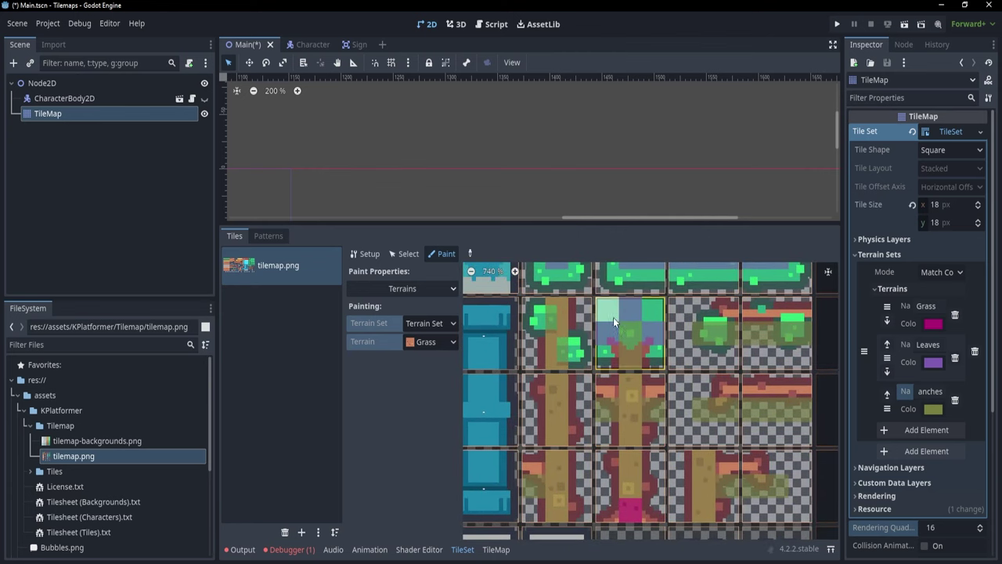
pyautogui.scroll(-7, 610, 349)
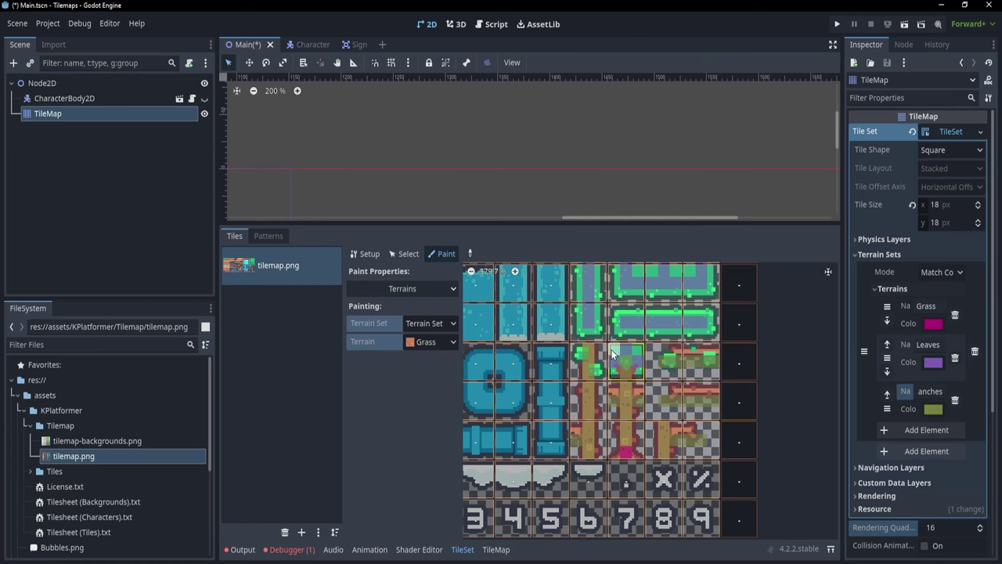
pyautogui.scroll(-1, 611, 349)
# Step: Enlarge the 2D viewport, save the scene, and select the Grass terrain from Terrain Set 0 for tile map painting
pyautogui.moveTo(617, 222); pyautogui.dragTo(618, 370)
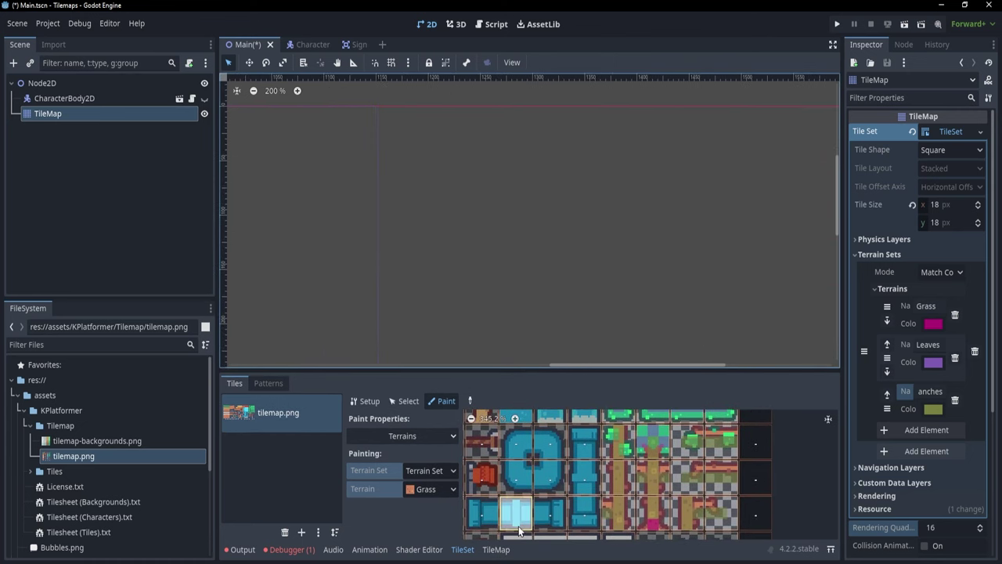
pyautogui.hotkey('ctrl', 's')
pyautogui.click(496, 549)
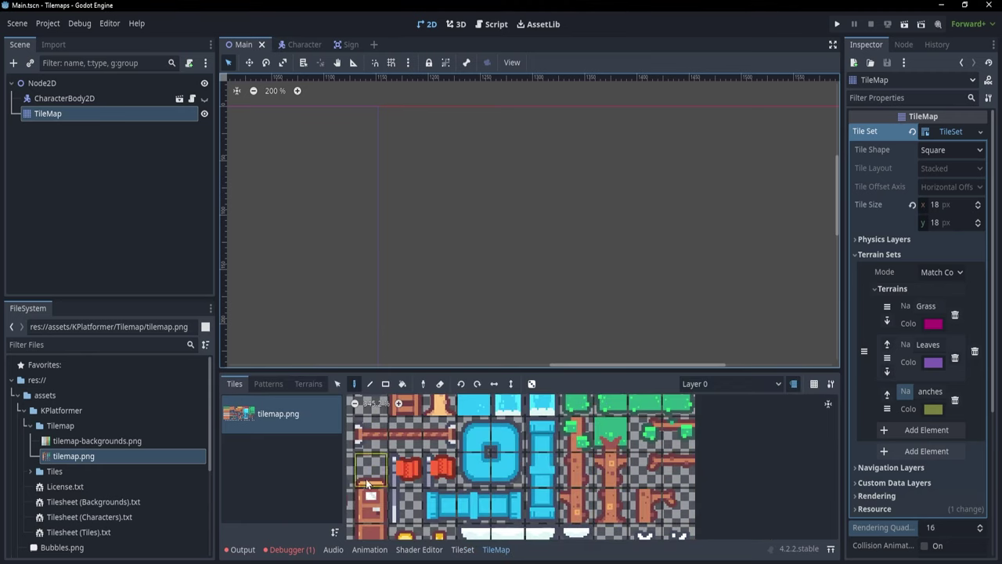
pyautogui.click(320, 387)
pyautogui.click(288, 422)
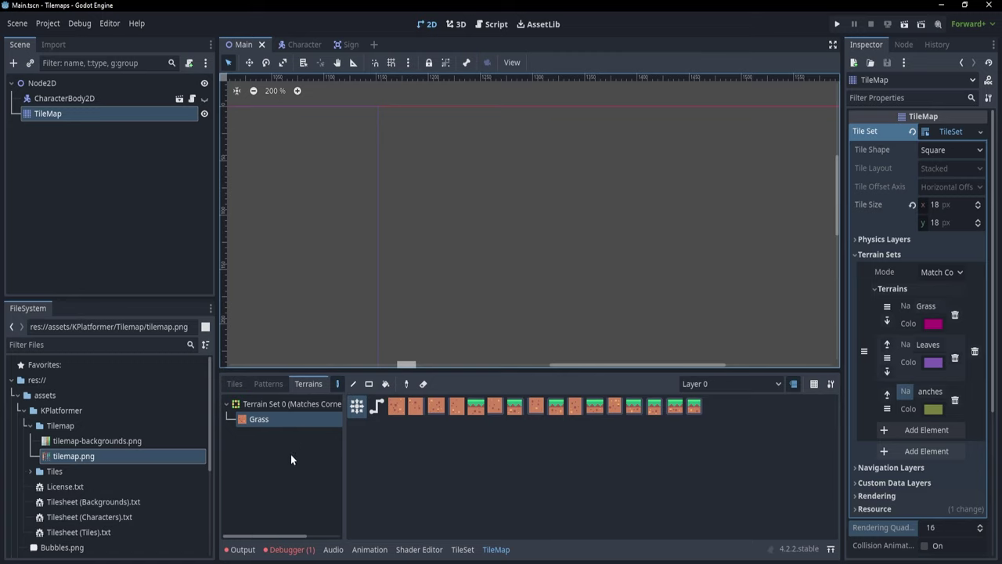
# Step: Refresh the terrain list by reselecting the TileMap node, and choose the Grass terrain for painting
pyautogui.click(62, 99)
pyautogui.click(53, 114)
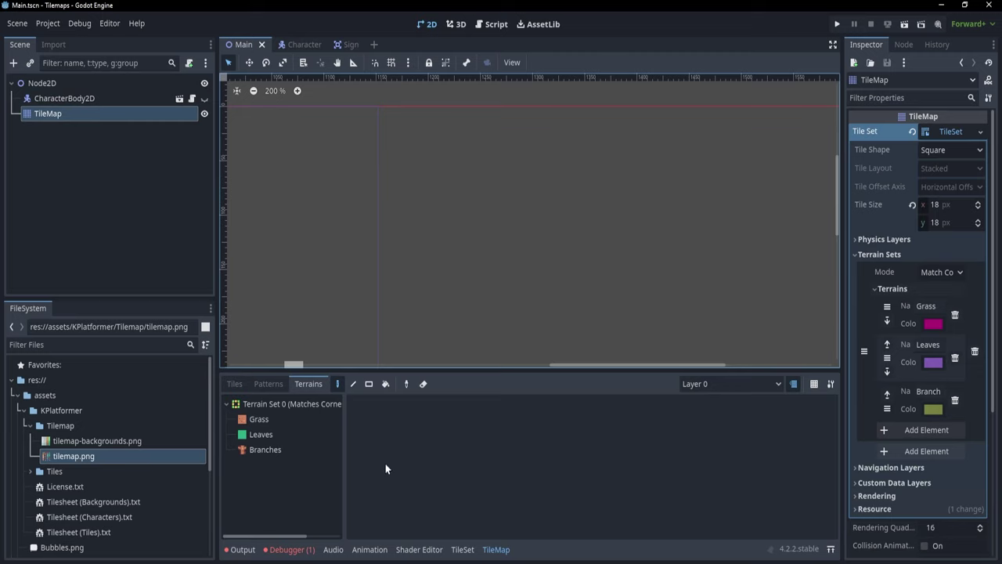
pyautogui.click(264, 420)
# Step: Try filling a large rectangle with Grass terrain over the old test tiles, and undo it
pyautogui.scroll(-1, 470, 251)
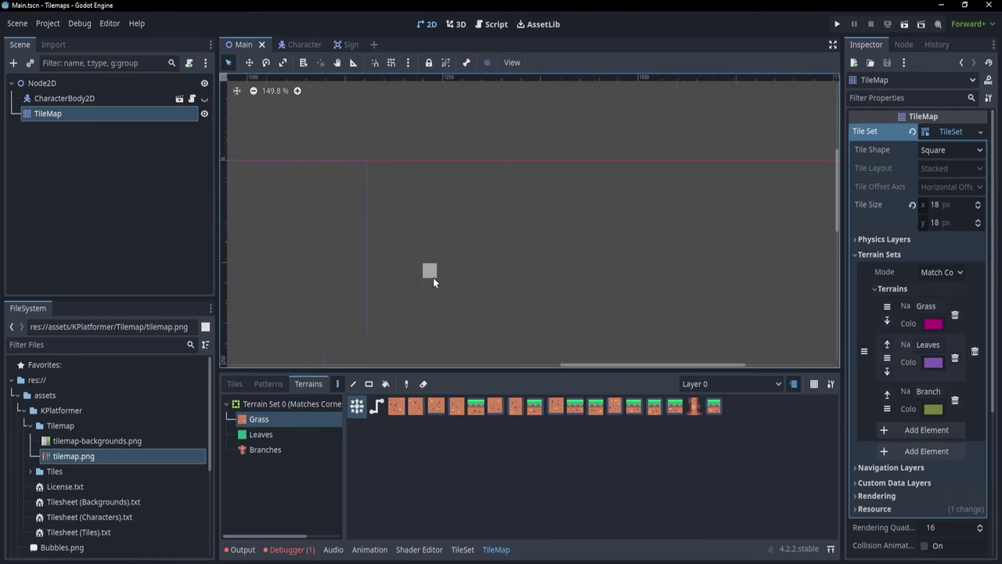
pyautogui.scroll(-1, 618, 278)
pyautogui.moveTo(609, 277); pyautogui.dragTo(625, 282, button='middle')
pyautogui.moveTo(405, 270); pyautogui.dragTo(650, 285, button='middle')
pyautogui.scroll(-1, 465, 268)
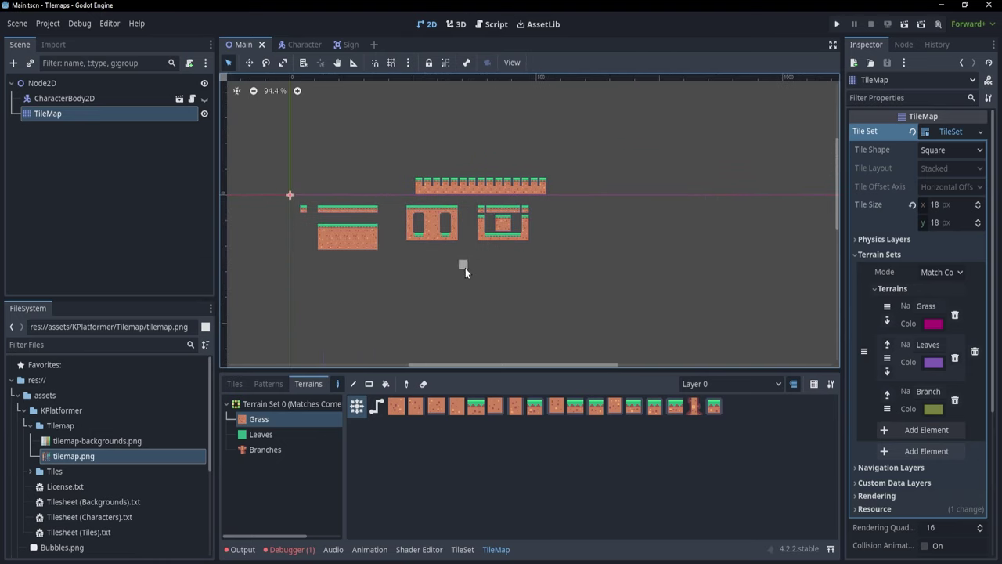
pyautogui.moveTo(465, 267); pyautogui.dragTo(588, 262, button='middle')
pyautogui.scroll(3, 548, 247)
pyautogui.keyDown('ctrl'); pyautogui.keyDown('shift'); pyautogui.moveTo(386, 142); pyautogui.dragTo(730, 271); pyautogui.keyUp('shift'); pyautogui.keyUp('ctrl')
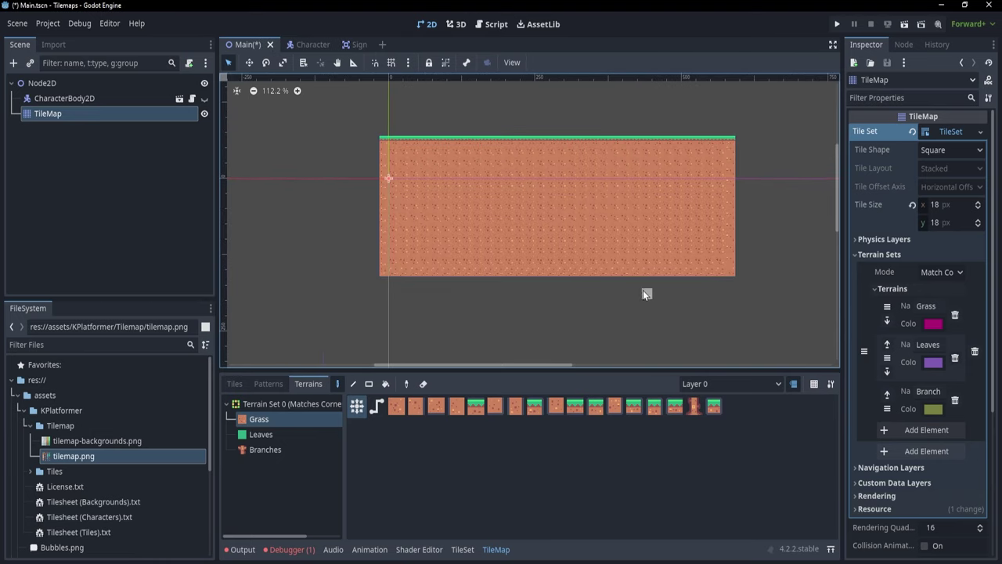
pyautogui.hotkey('ctrl', 'z')
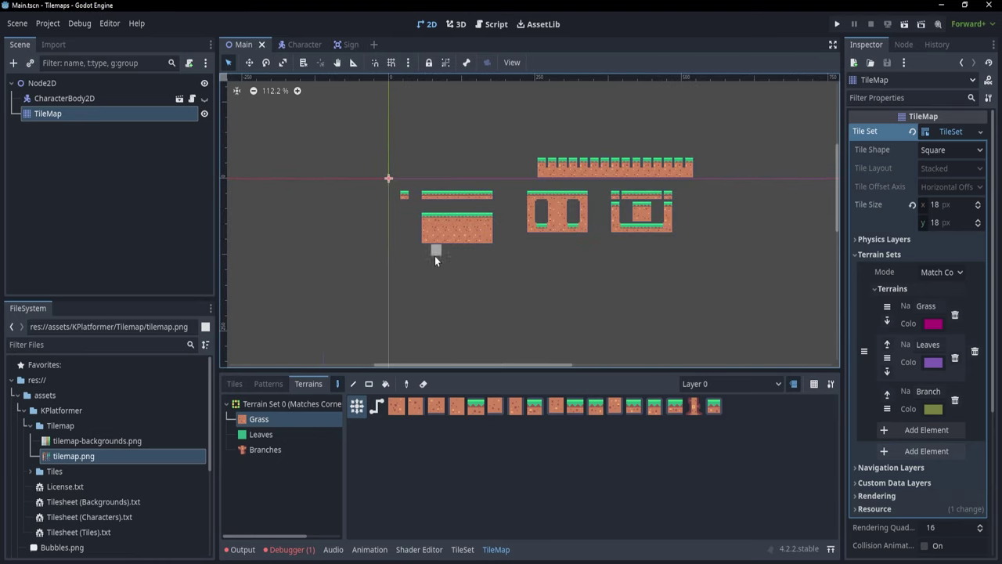
# Step: Erase all the existing test tiles from the tile map with one rectangular erase
pyautogui.click(371, 385)
pyautogui.click(340, 382)
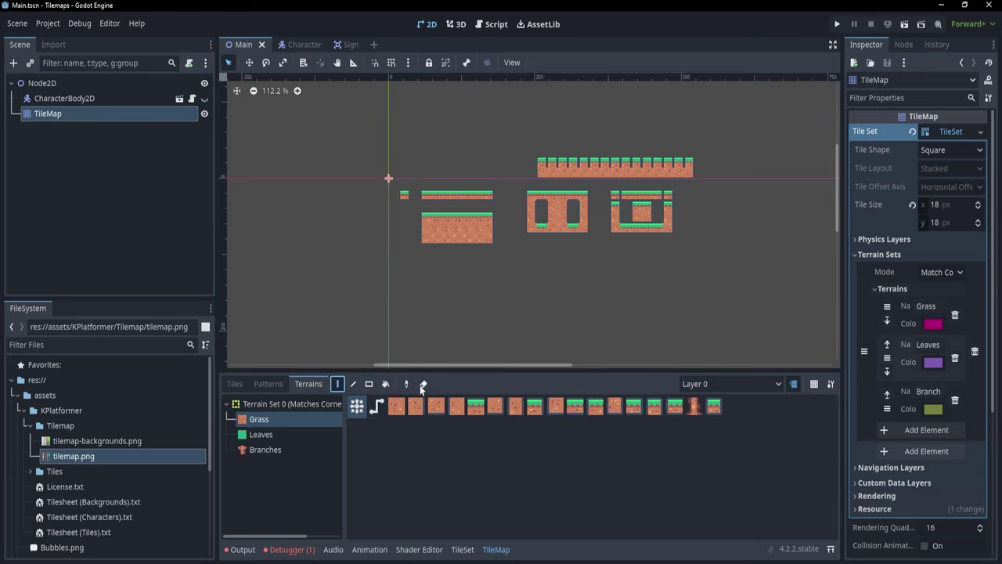
pyautogui.click(422, 384)
pyautogui.moveTo(396, 121); pyautogui.dragTo(706, 275)
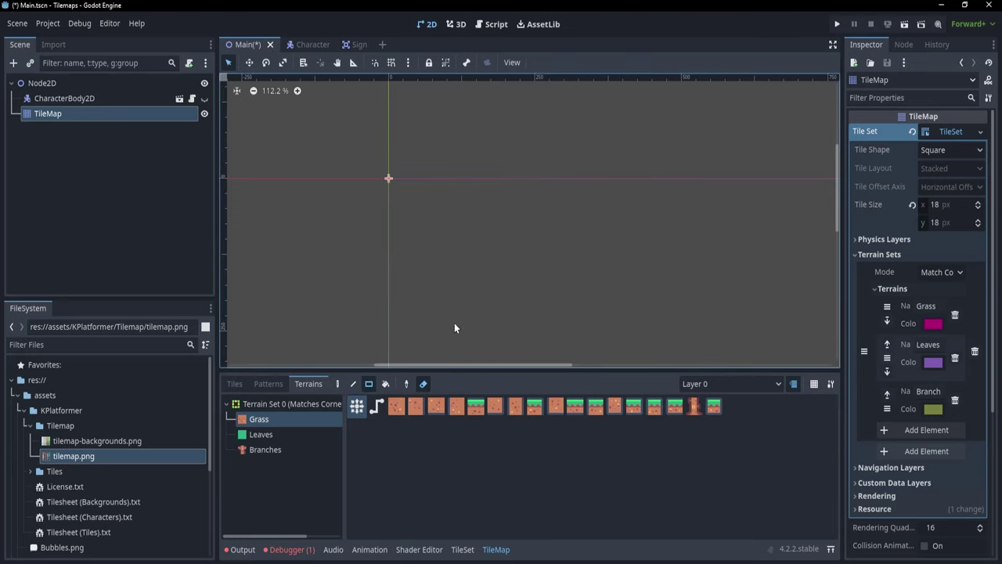
# Step: Turn erasing off and fill a wide rectangle with Grass terrain below the x axis as the ground
pyautogui.scroll(1, 526, 310)
pyautogui.moveTo(530, 306); pyautogui.dragTo(491, 269, button='middle')
pyautogui.moveTo(384, 199)
pyautogui.mouseDown()
pyautogui.moveTo(592, 265)
pyautogui.moveTo(615, 284)
pyautogui.mouseUp()
pyautogui.click(422, 383)
pyautogui.moveTo(388, 169); pyautogui.dragTo(696, 294)
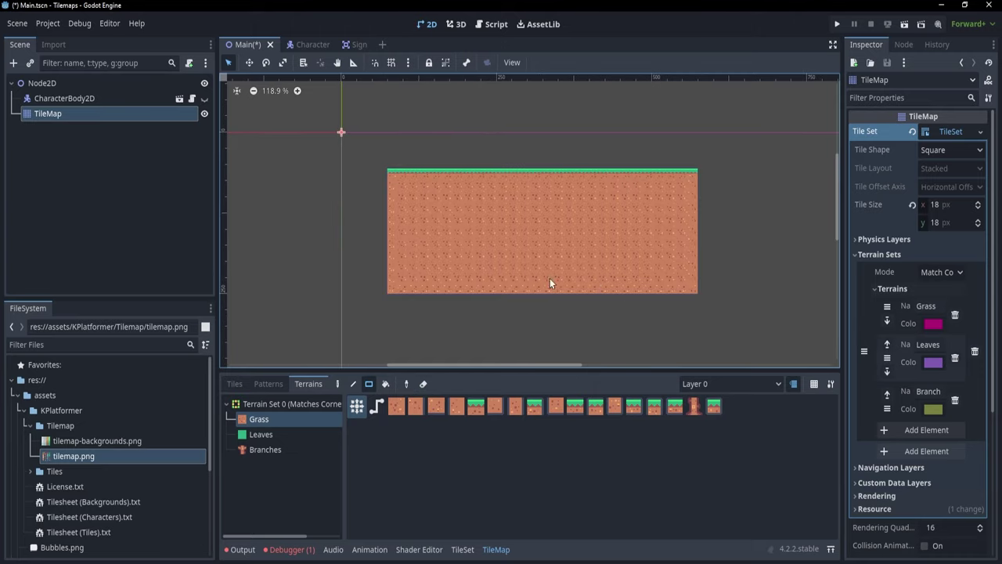
pyautogui.hotkey('ctrl', 'z')
pyautogui.moveTo(399, 216)
pyautogui.mouseDown()
pyautogui.moveTo(634, 324)
pyautogui.moveTo(706, 325)
pyautogui.mouseUp()
pyautogui.scroll(8, 505, 274)
pyautogui.moveTo(549, 210); pyautogui.dragTo(499, 263, button='middle')
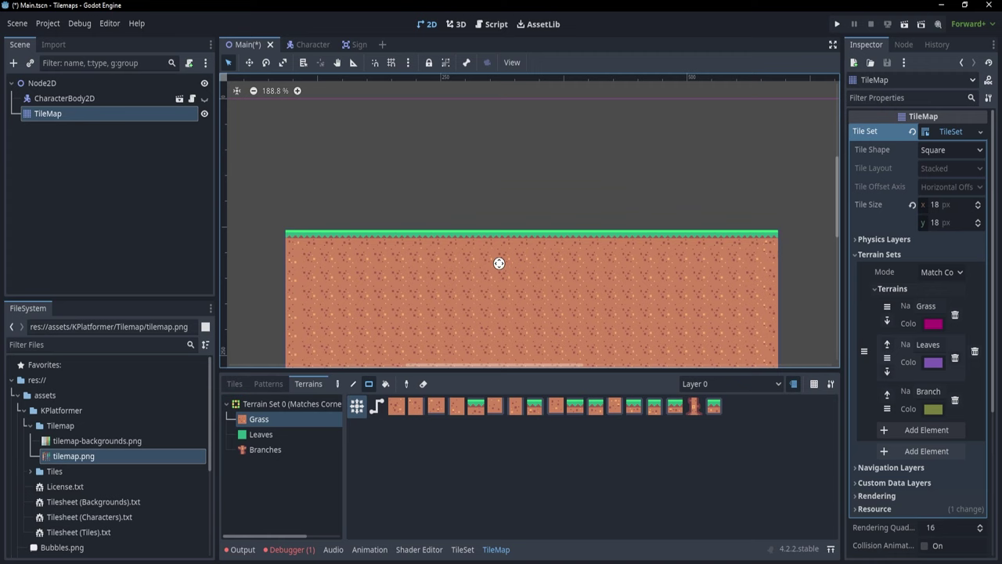
pyautogui.scroll(1, 575, 302)
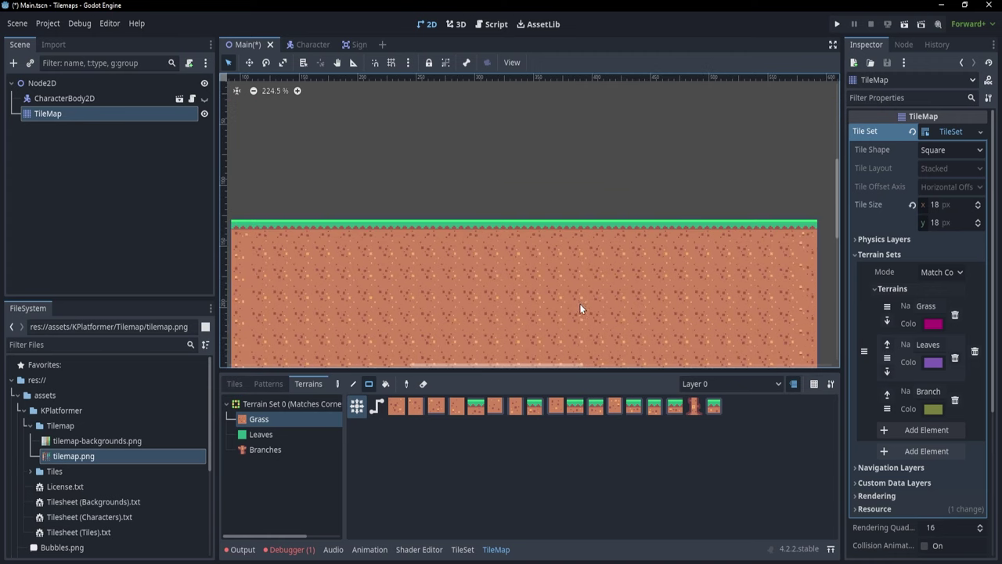
# Step: Fill a block of about 5 by 5 tiles with Leaves terrain above the ground as the treetop
pyautogui.click(266, 451)
pyautogui.moveTo(428, 256); pyautogui.dragTo(499, 324, button='middle')
pyautogui.click(261, 435)
pyautogui.scroll(-1, 508, 333)
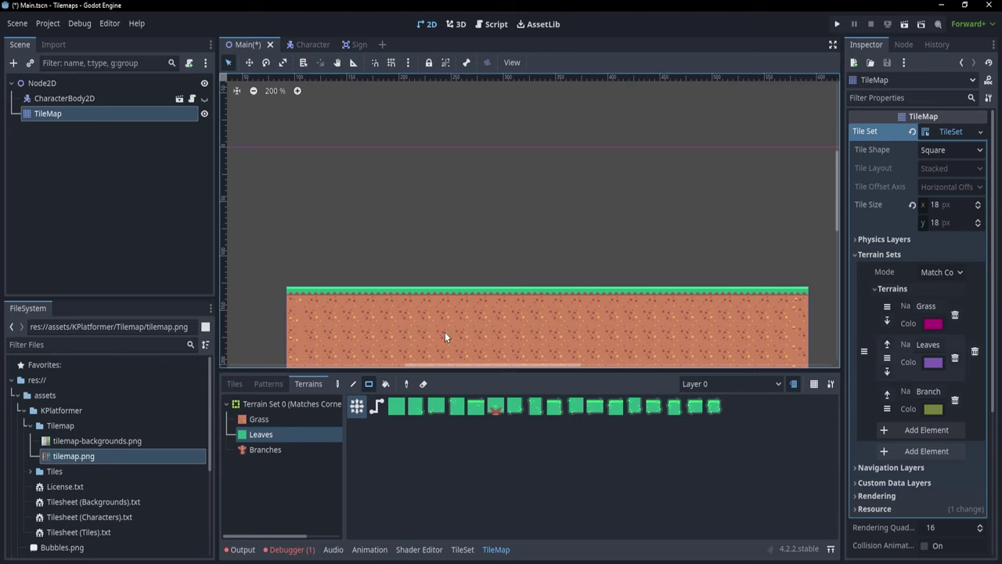
pyautogui.moveTo(448, 163); pyautogui.dragTo(537, 244)
pyautogui.hotkey('ctrl', 'z')
pyautogui.moveTo(443, 106); pyautogui.dragTo(522, 190)
pyautogui.scroll(1, 494, 235)
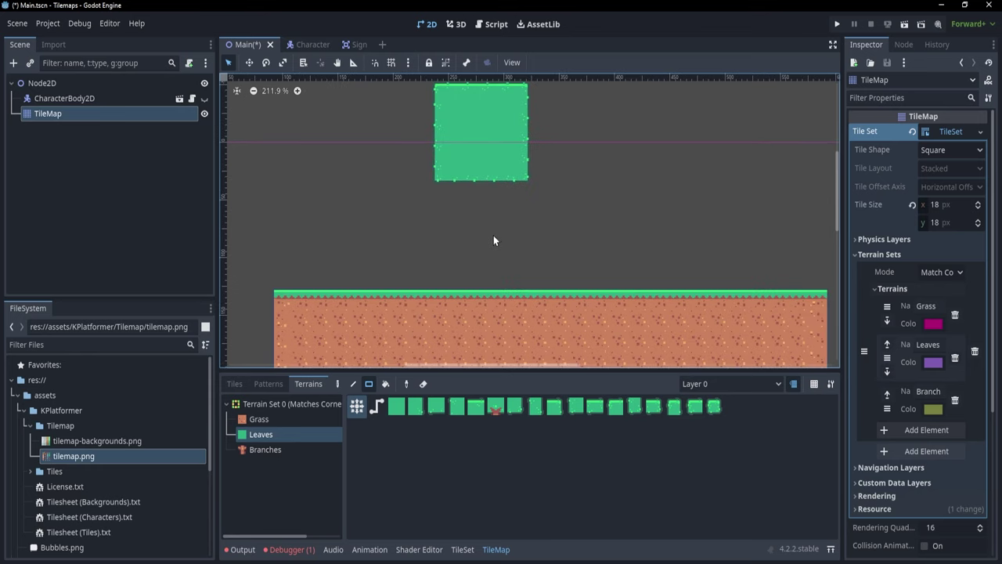
pyautogui.moveTo(495, 233); pyautogui.dragTo(495, 254, button='middle')
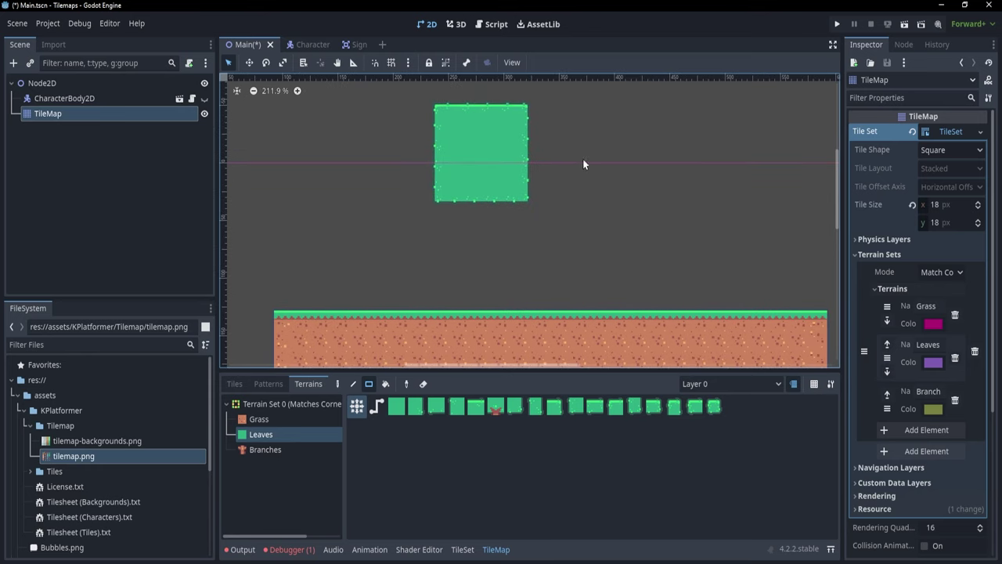
# Step: Try painting a narrow Leaves column and a single Leaves tile beside the treetop, and undo both
pyautogui.moveTo(615, 132); pyautogui.dragTo(620, 195)
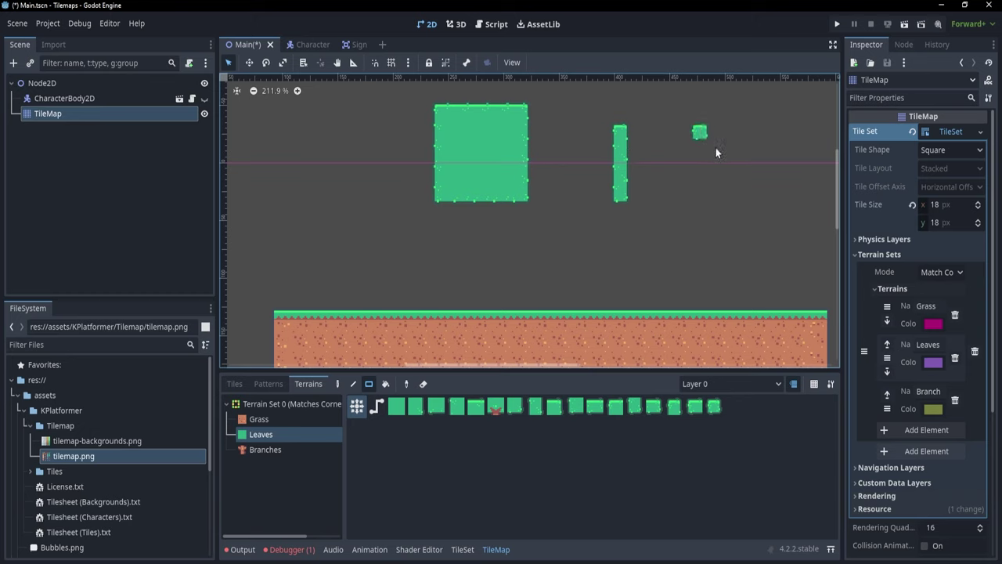
pyautogui.hotkey('ctrl', 'z')
pyautogui.hotkey('ctrl', 'z')
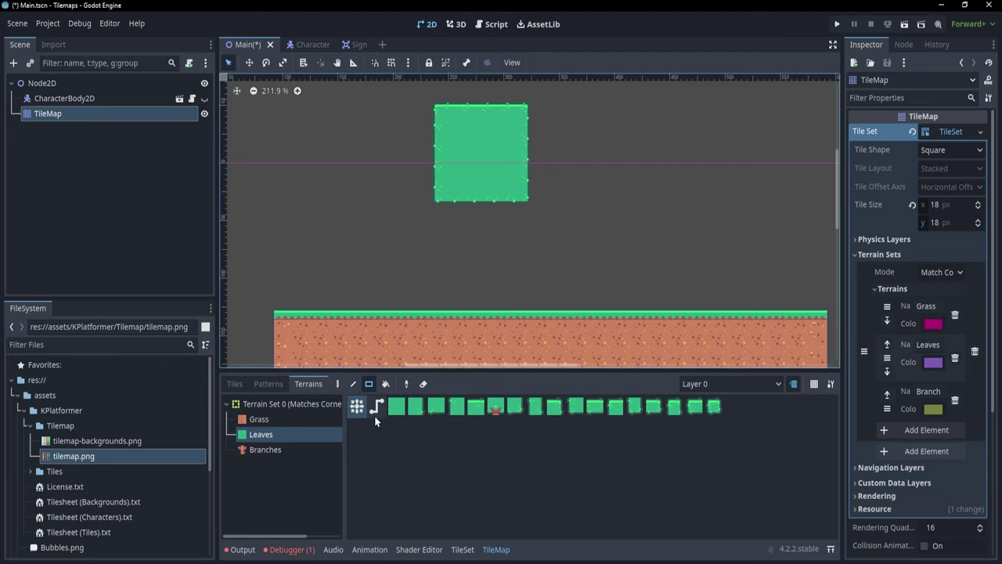
# Step: Paint a one-tile-wide Branches terrain trunk from the treetop's bottom-centre tile down to the ground surface
pyautogui.click(273, 450)
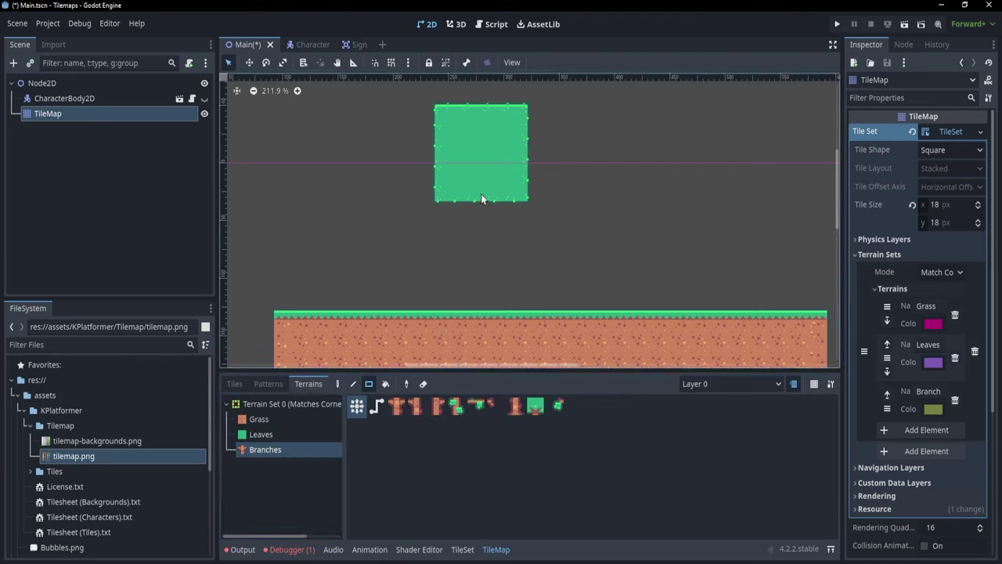
pyautogui.moveTo(481, 198); pyautogui.dragTo(482, 220)
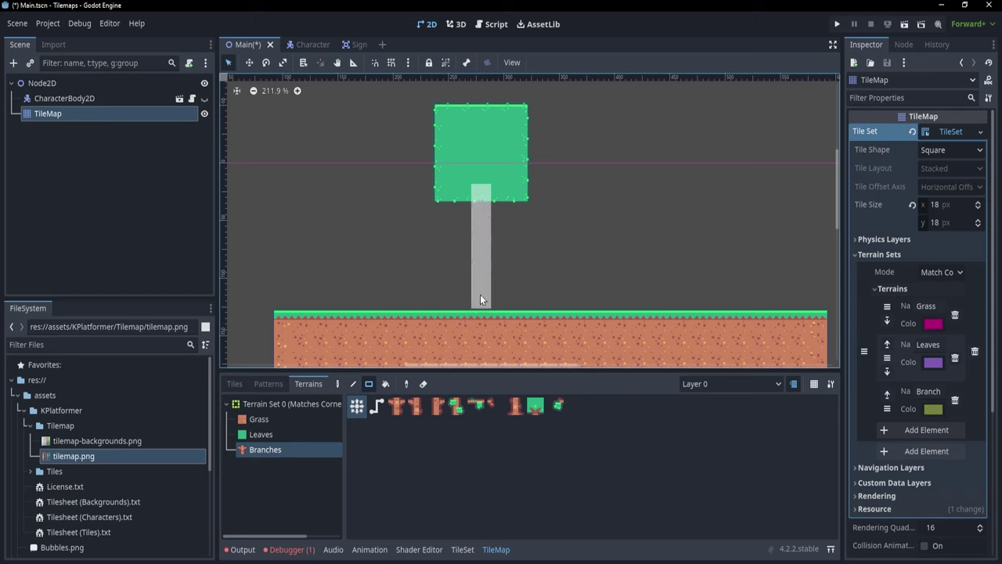
pyautogui.moveTo(481, 296); pyautogui.dragTo(480, 297)
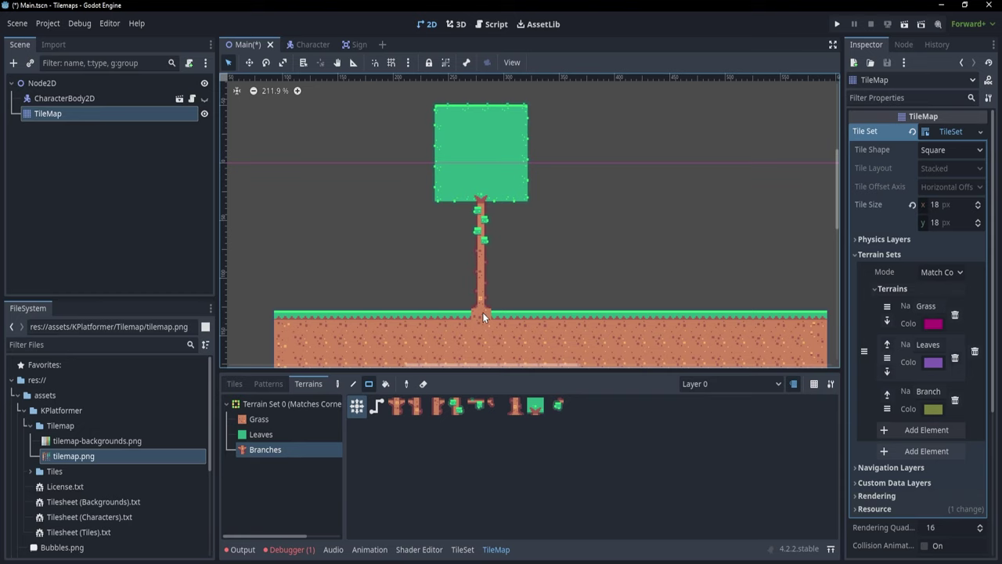
pyautogui.scroll(5, 481, 311)
pyautogui.moveTo(536, 260); pyautogui.dragTo(523, 288, button='middle')
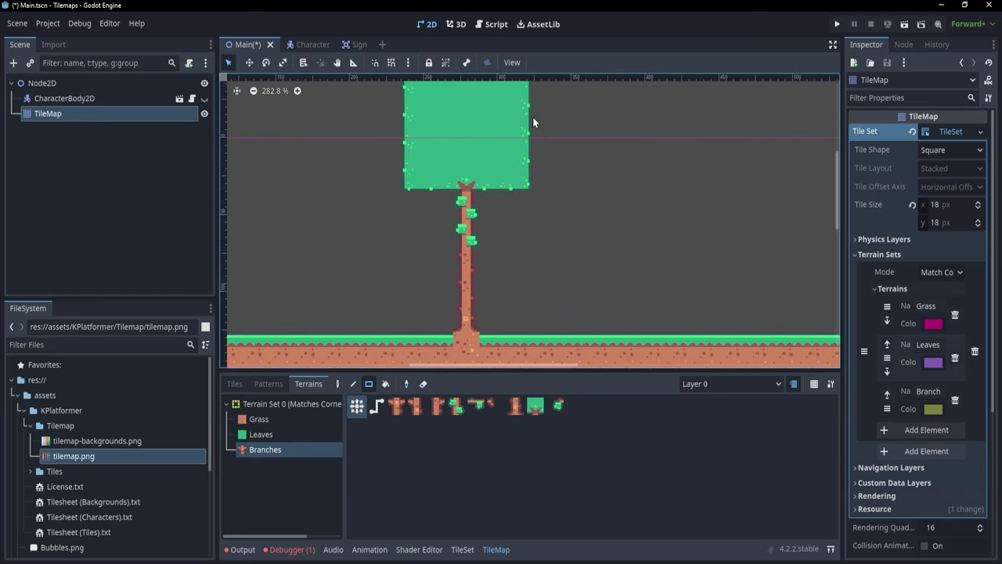
pyautogui.click(464, 189)
pyautogui.scroll(1, 476, 319)
pyautogui.moveTo(481, 327); pyautogui.dragTo(489, 306, button='middle')
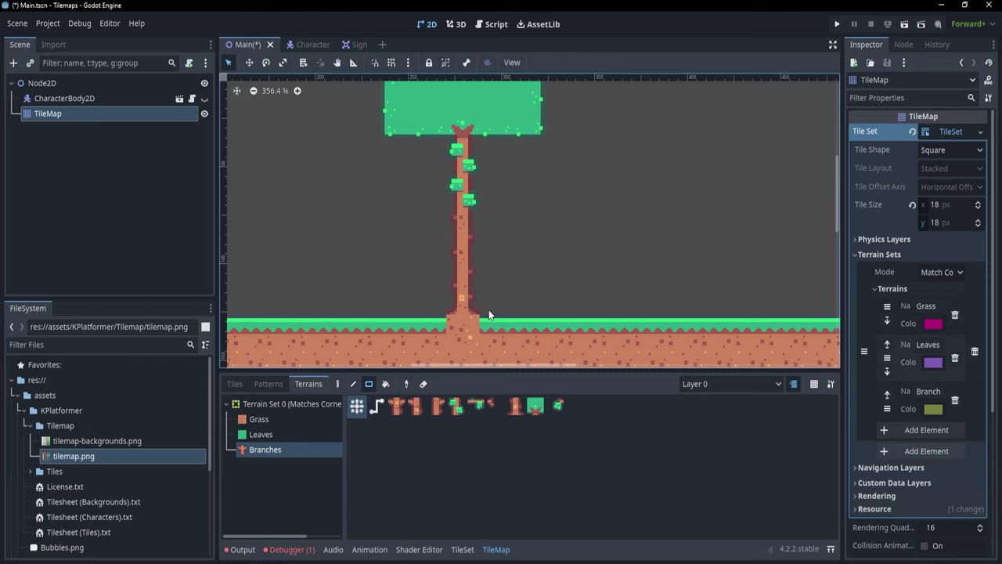
# Step: Paint Branches terrain tile by tile to extend a horizontal branch three tiles out on each side of the trunk
pyautogui.click(482, 220)
pyautogui.click(339, 384)
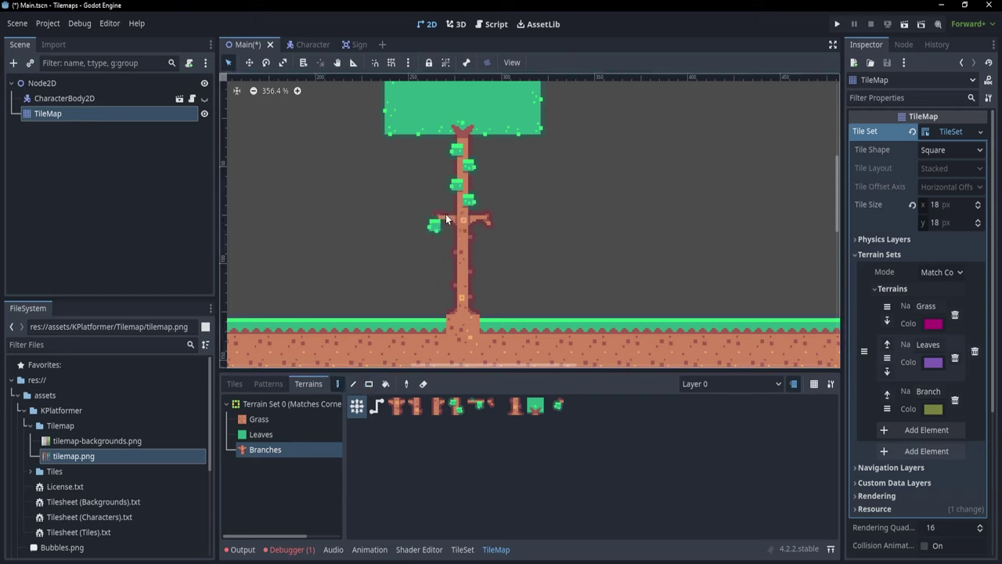
pyautogui.click(432, 225)
pyautogui.click(396, 224)
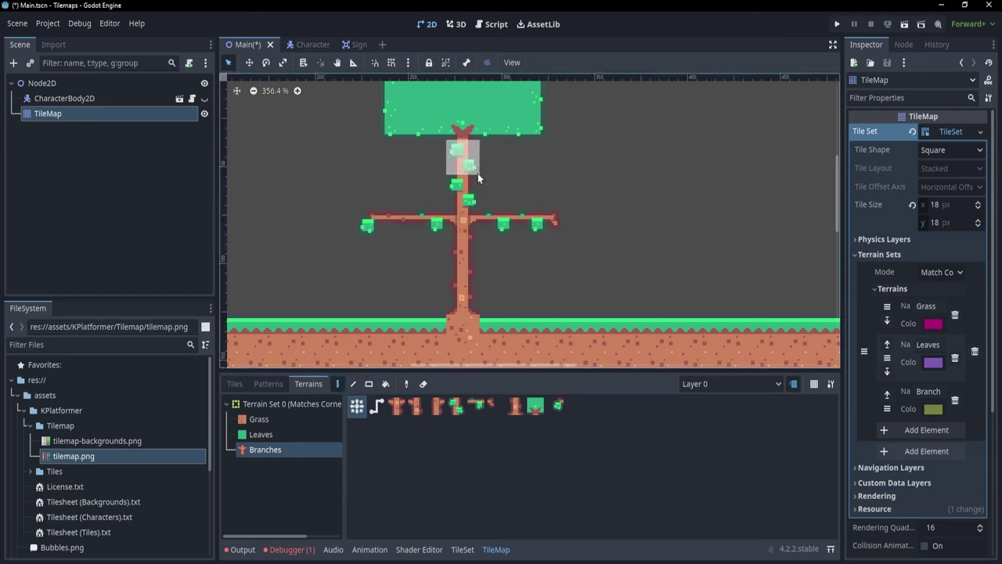
# Step: Erase the outer tiles of the right-hand branch and repaint them with Branches terrain to get other random variants
pyautogui.scroll(-3, 498, 184)
pyautogui.moveTo(515, 180); pyautogui.dragTo(510, 216, button='middle')
pyautogui.rightClick(529, 249)
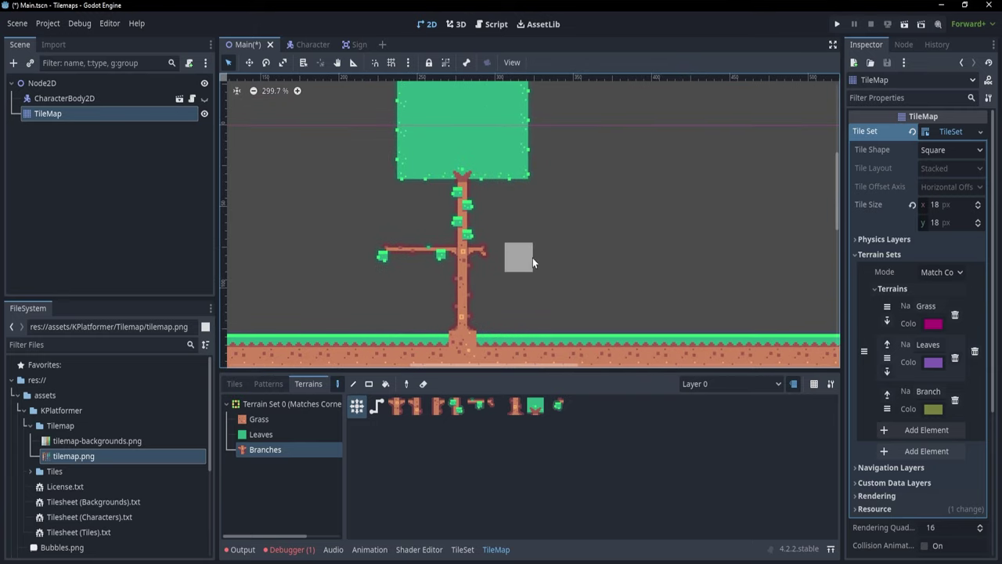
pyautogui.scroll(2, 532, 258)
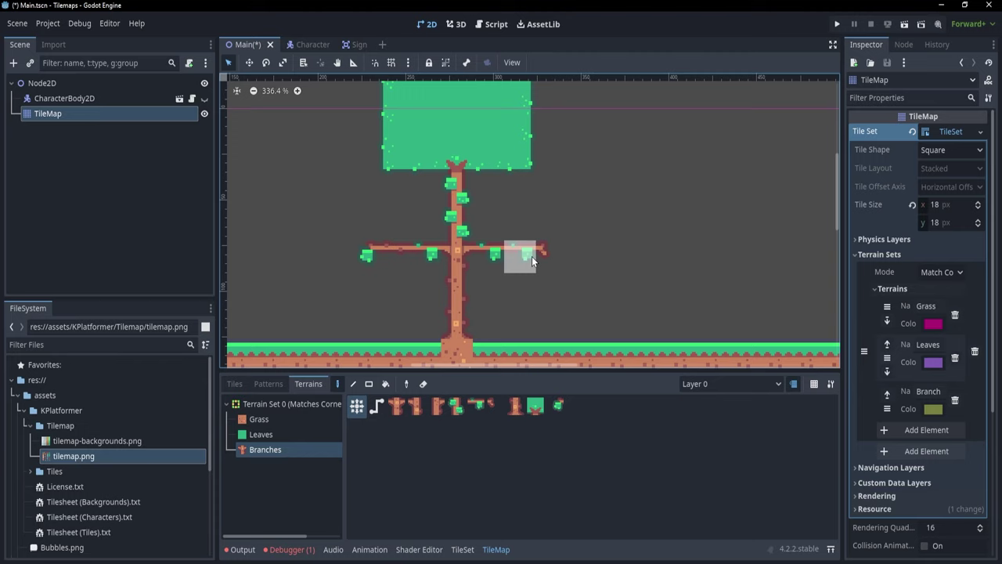
pyautogui.click(532, 256)
# Step: Open the tile set's tilemap.png atlas at the trunk tiles and choose Probability as the property to paint
pyautogui.click(461, 549)
pyautogui.scroll(-3, 567, 492)
pyautogui.scroll(3, 622, 497)
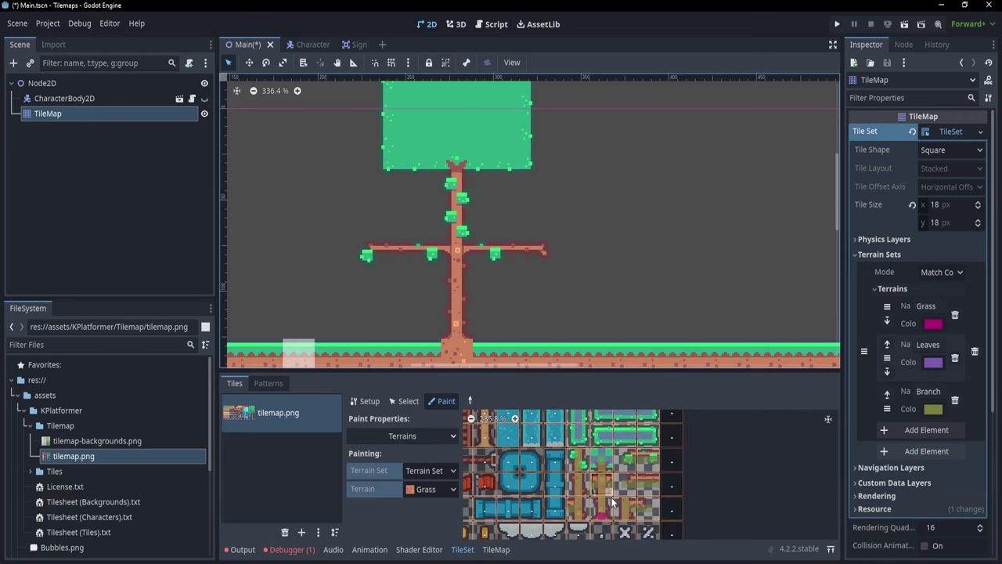
pyautogui.click(436, 434)
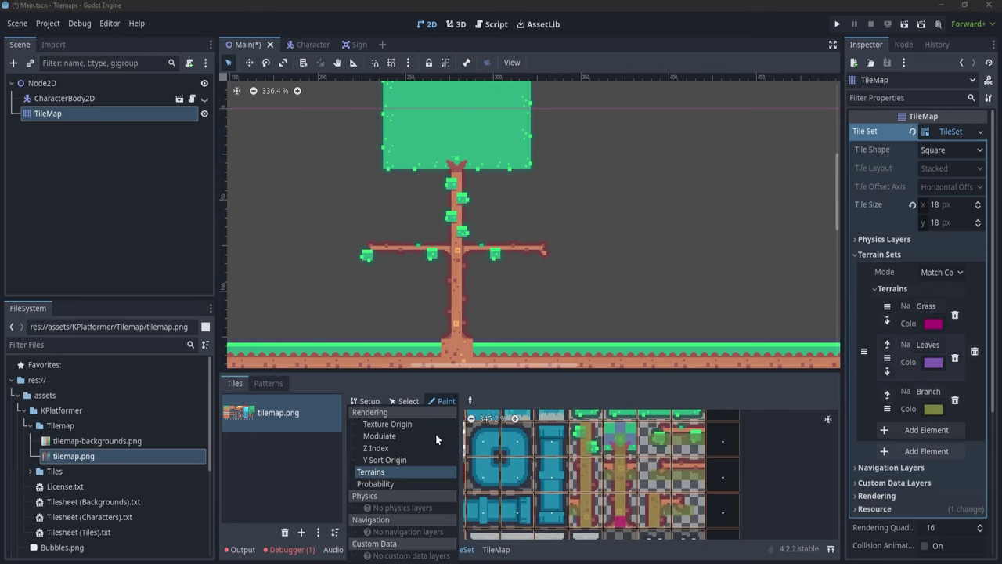
pyautogui.click(388, 484)
pyautogui.moveTo(634, 466); pyautogui.dragTo(604, 497, button='middle')
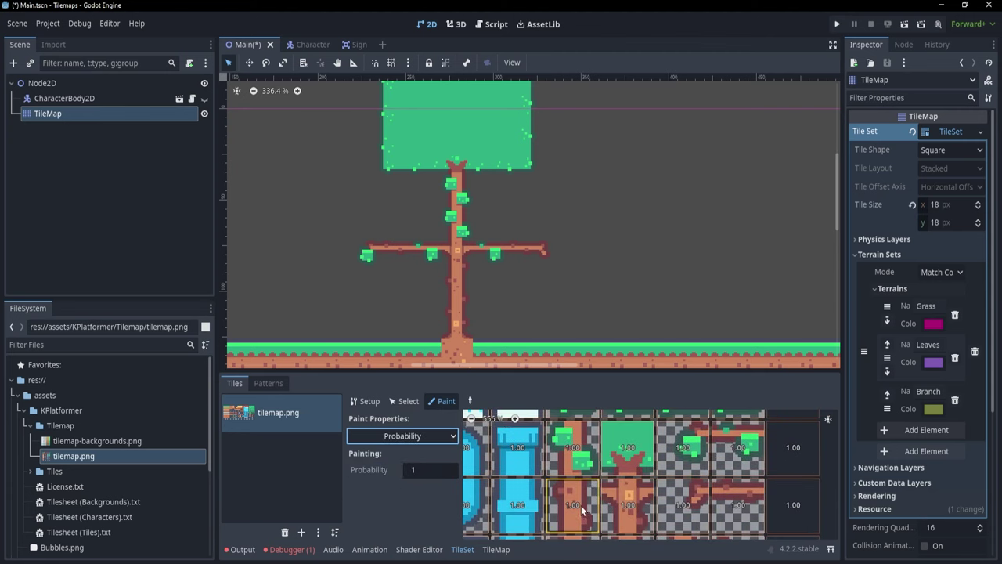
# Step: Paint a probability of 0.25 onto the leafy trunk tile in the atlas and save the scene
pyautogui.scroll(-2, 581, 505)
pyautogui.click(571, 456)
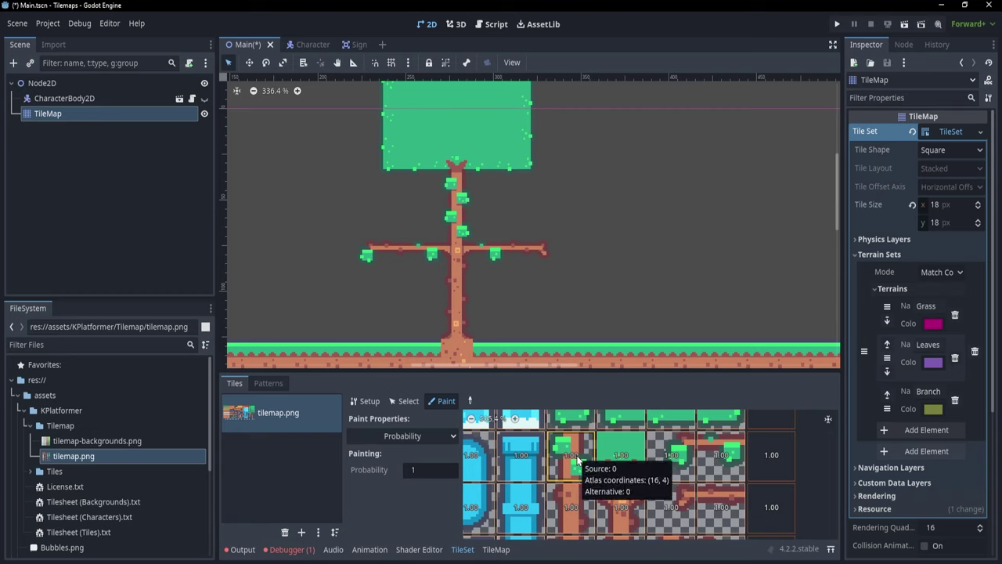
pyautogui.click(415, 469)
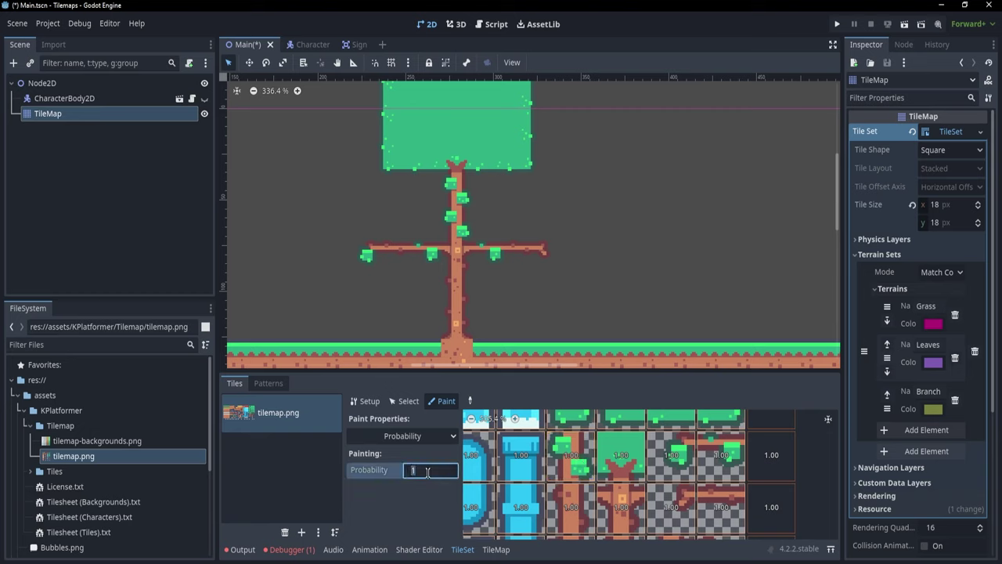
pyautogui.write('0.25')
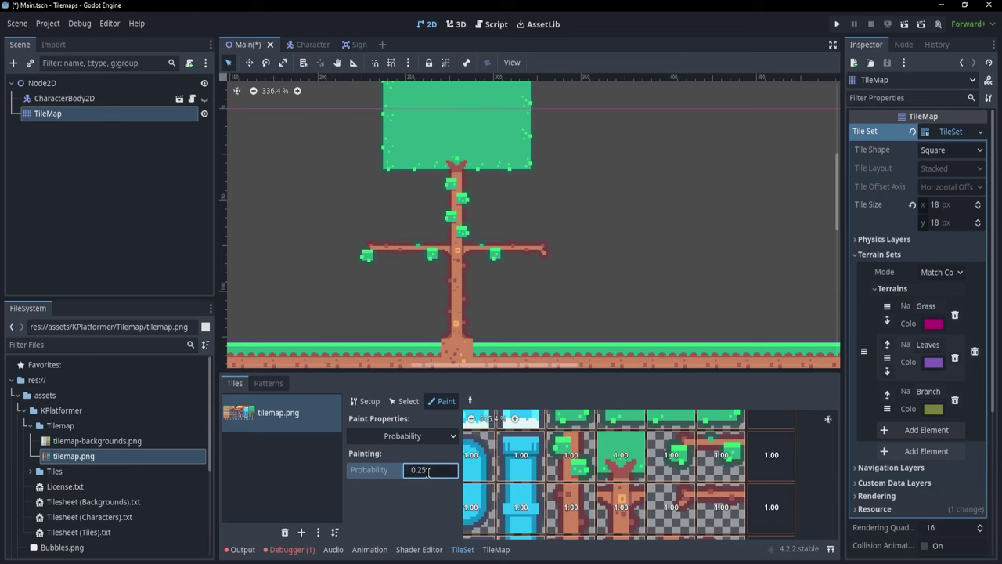
pyautogui.click(572, 467)
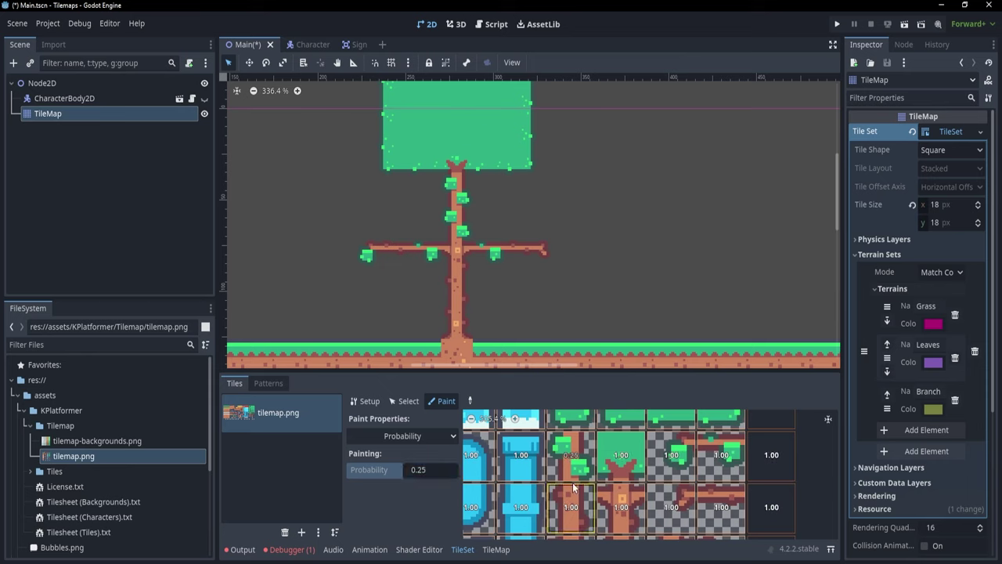
pyautogui.hotkey('ctrl', 's')
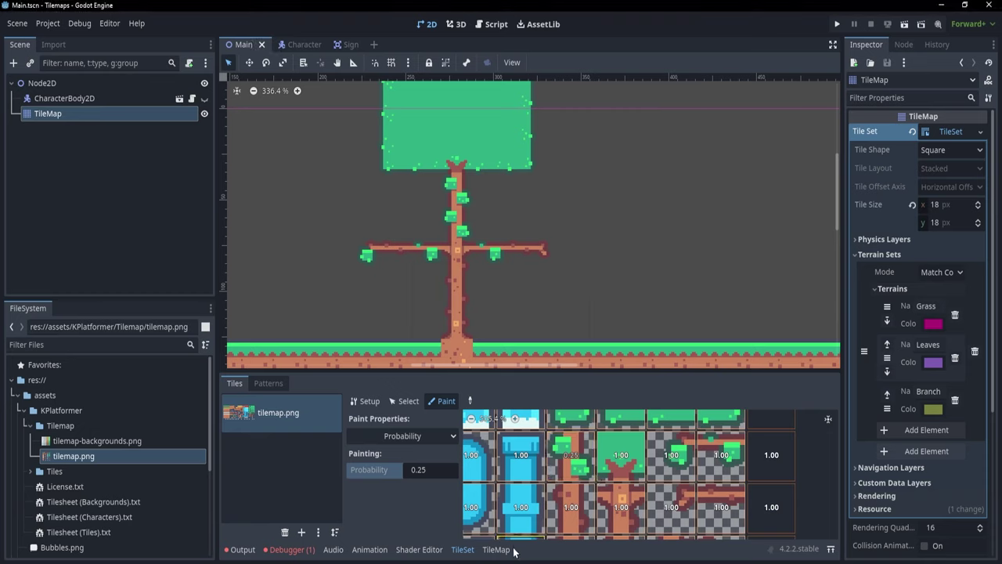
# Step: Return to tile map terrain painting and repaint the trunk and side branches with Branches terrain to re-randomise their tiles
pyautogui.click(495, 549)
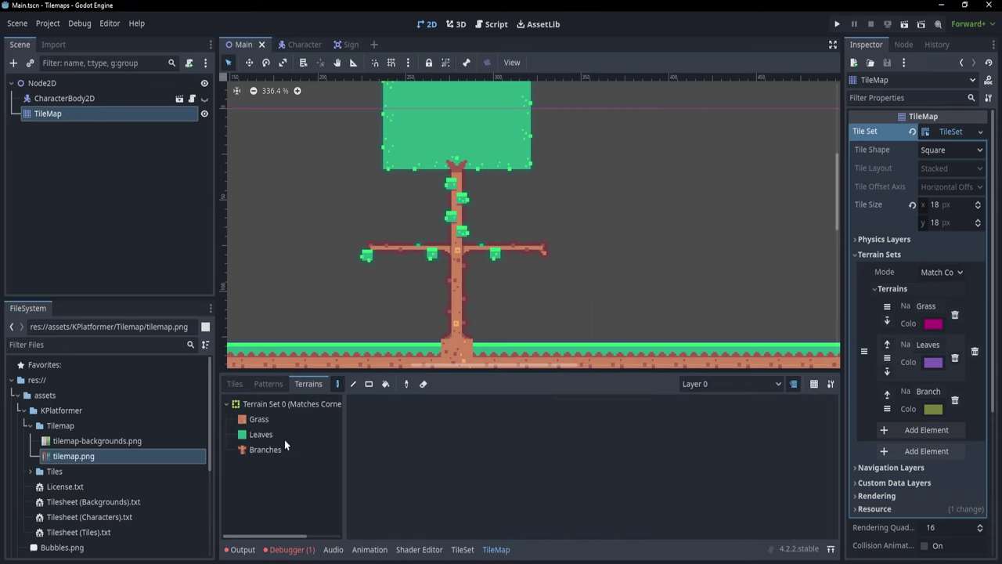
pyautogui.click(265, 449)
pyautogui.moveTo(458, 190); pyautogui.dragTo(459, 323)
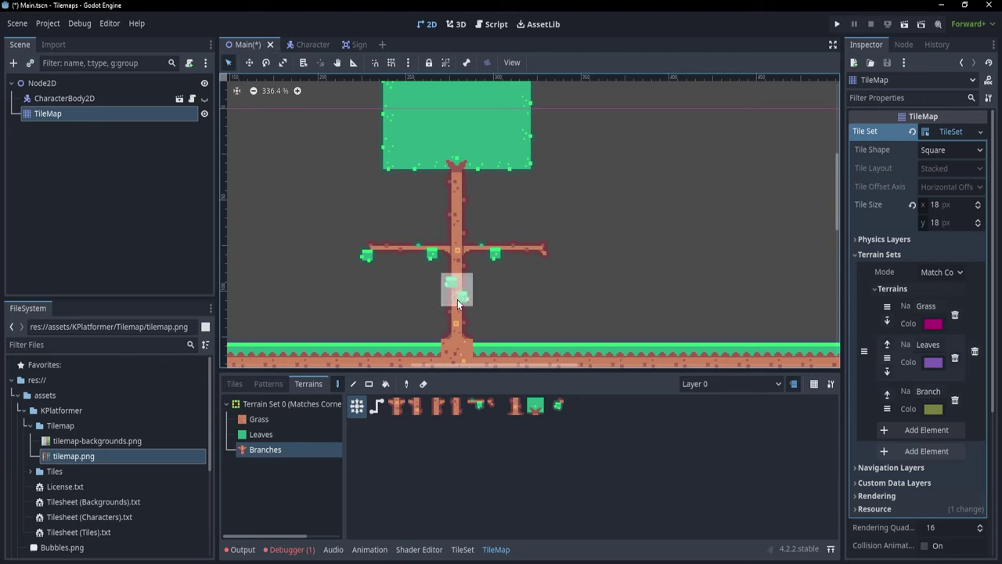
pyautogui.click(457, 303)
pyautogui.click(367, 252)
pyautogui.click(430, 252)
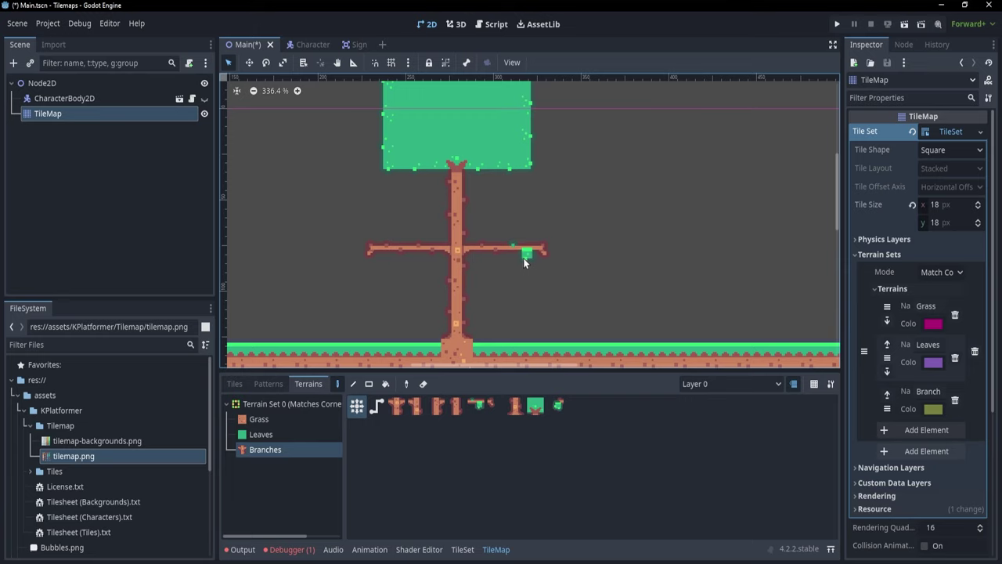
# Step: Undo the last Branches terrain repaints on the trunk
pyautogui.click(526, 258)
pyautogui.hotkey('ctrl', 'z')
pyautogui.hotkey('ctrl', 'z')
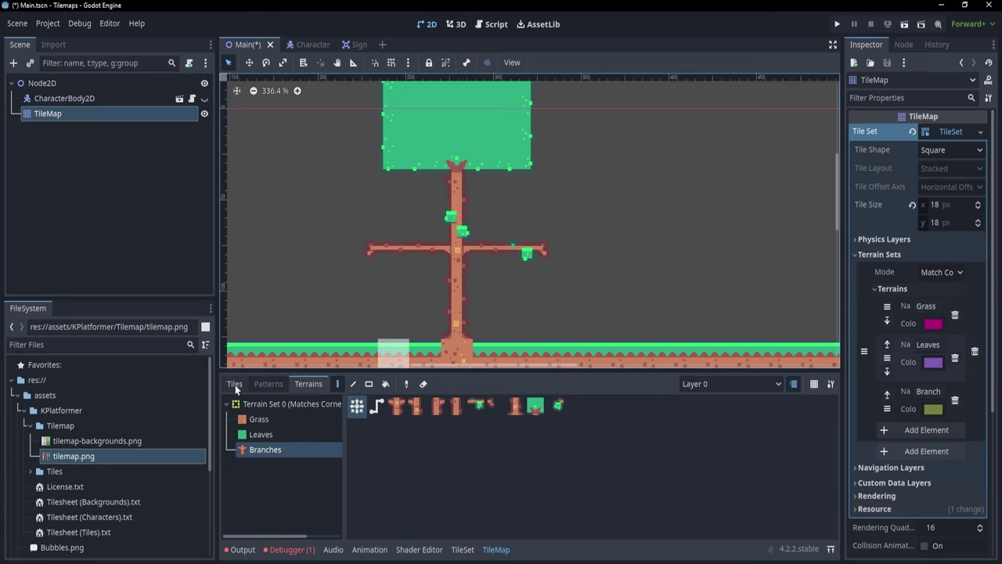
# Step: Open the tile set's Terrains paint property and examine the terrain bits of the leafy trunk, canopy junction and branch tiles
pyautogui.click(462, 549)
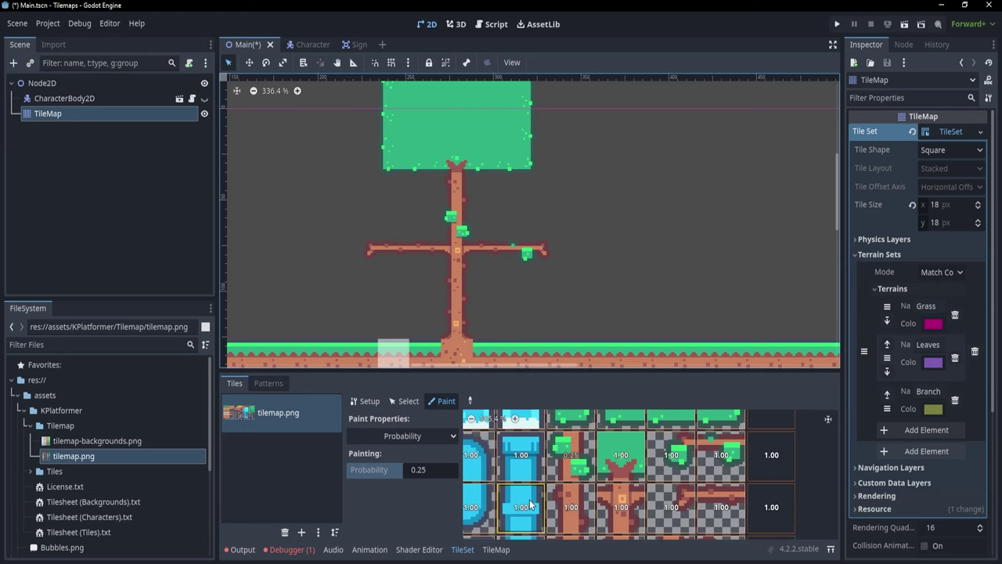
pyautogui.click(401, 442)
pyautogui.click(379, 470)
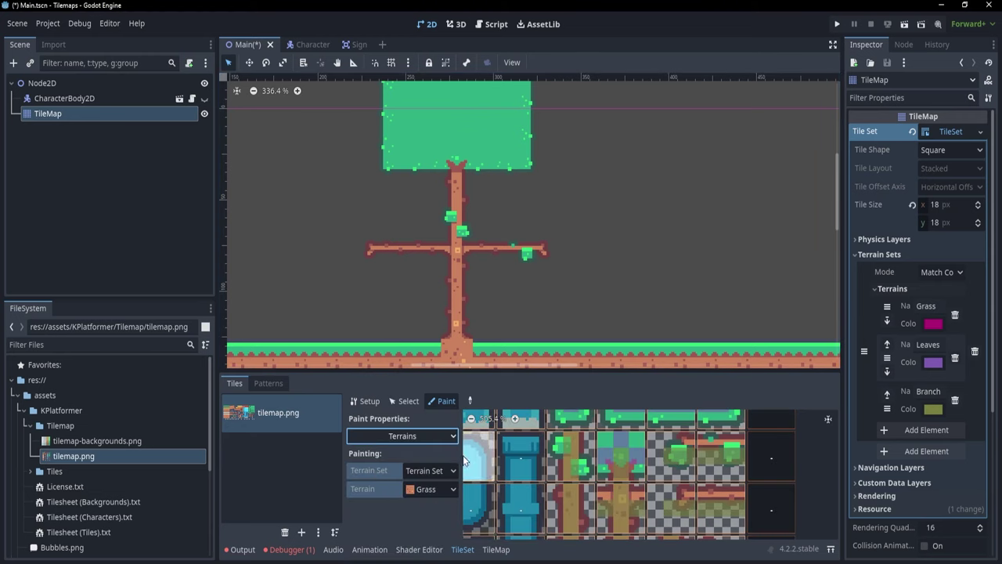
pyautogui.scroll(2, 601, 502)
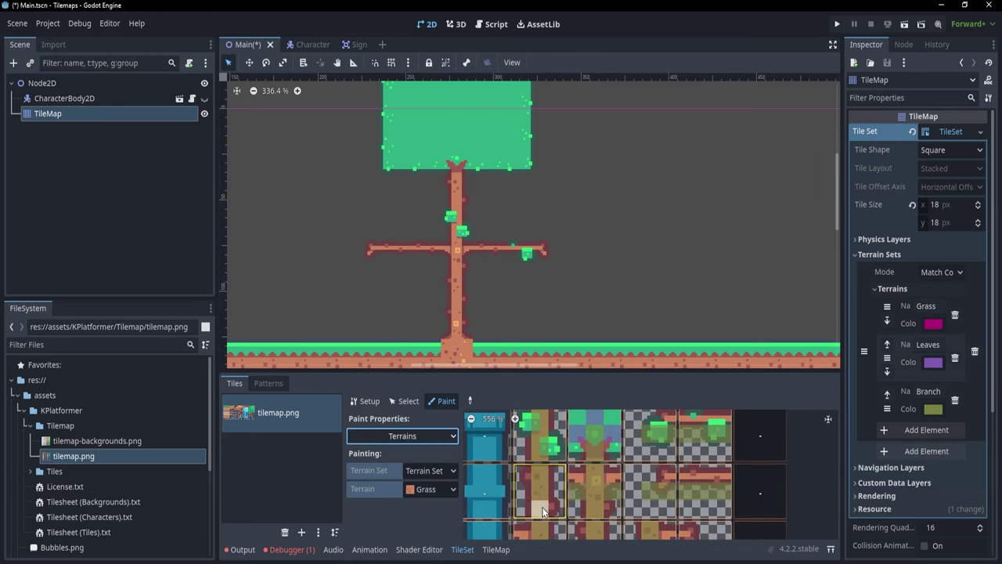
pyautogui.moveTo(569, 466)
pyautogui.mouseDown(button='middle')
pyautogui.moveTo(550, 475)
pyautogui.moveTo(549, 490)
pyautogui.moveTo(565, 468)
pyautogui.mouseUp(button='middle')
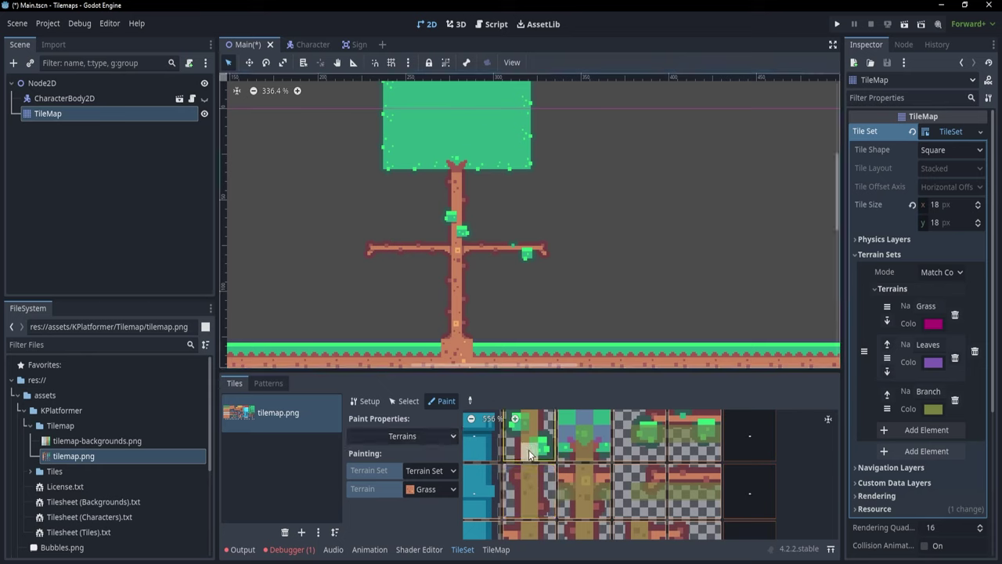
pyautogui.moveTo(572, 451); pyautogui.dragTo(582, 475, button='middle')
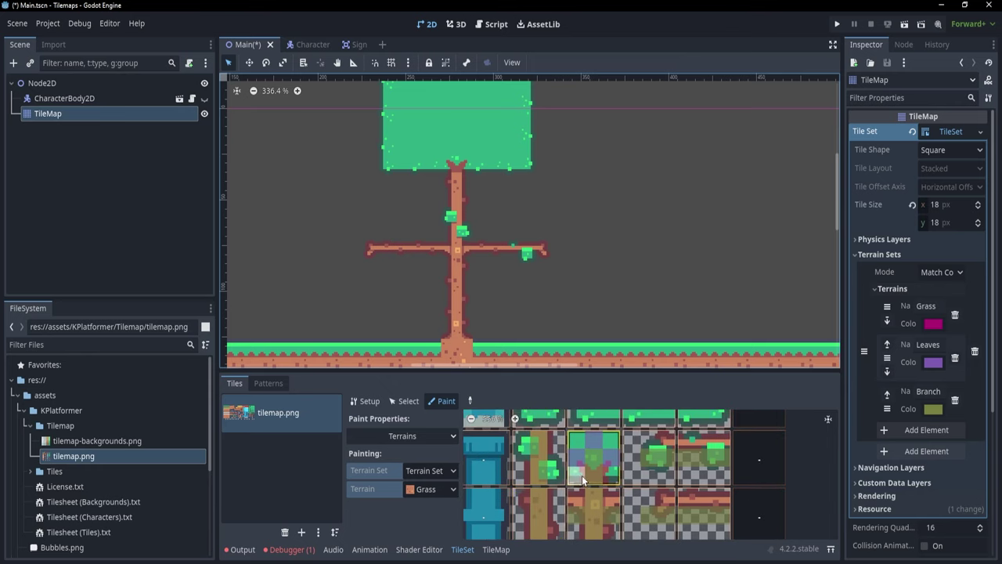
pyautogui.moveTo(573, 517); pyautogui.dragTo(578, 473, button='middle')
pyautogui.scroll(-1, 579, 474)
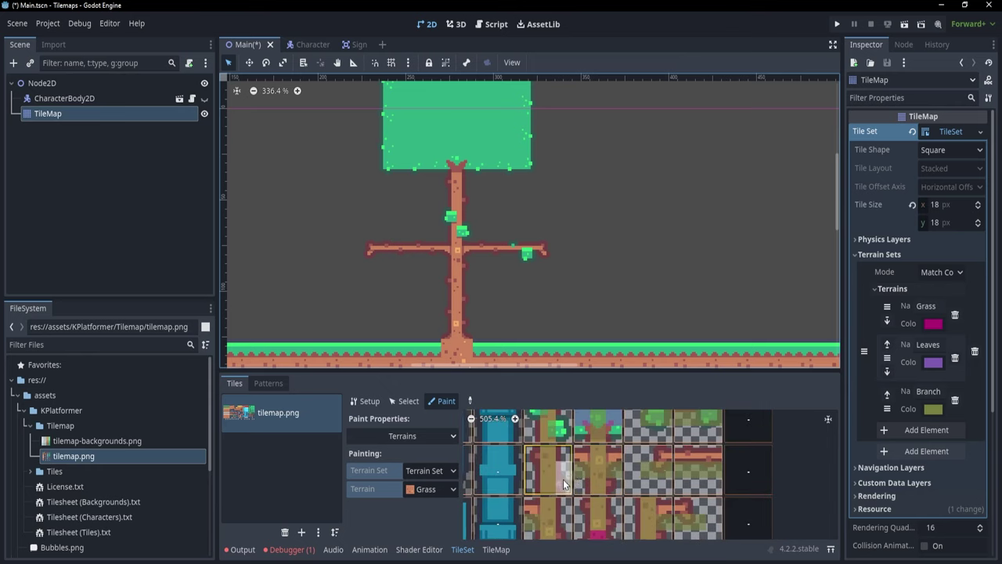
pyautogui.keyDown('ctrl'); pyautogui.scroll(1, 563, 485); pyautogui.keyUp('ctrl')
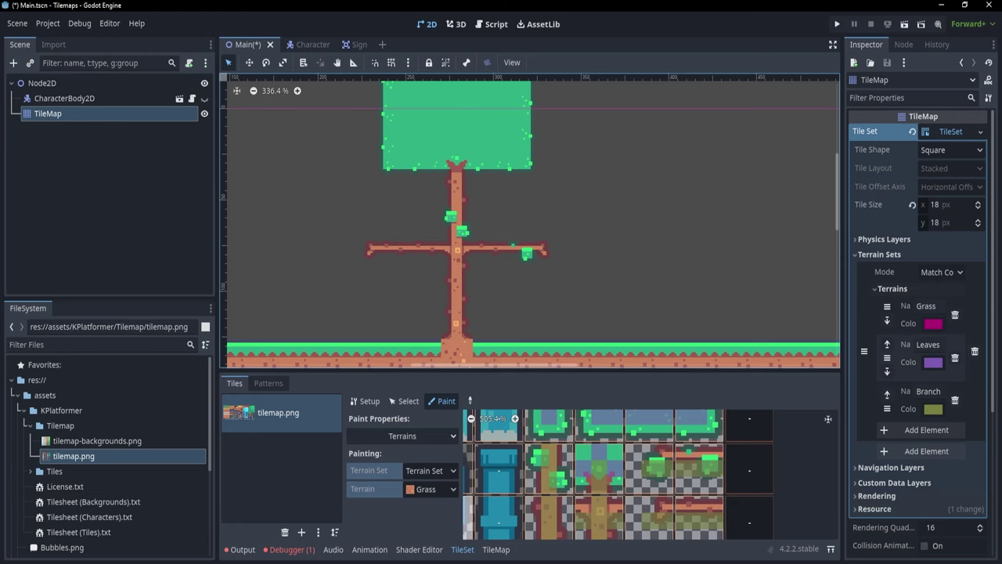
# Step: Try painting Leaves terrain over the tip of the tree's left branch on the existing layer, and undo it
pyautogui.scroll(-4, 470, 279)
pyautogui.moveTo(419, 215); pyautogui.dragTo(509, 240, button='middle')
pyautogui.scroll(2, 532, 232)
pyautogui.scroll(1, 511, 223)
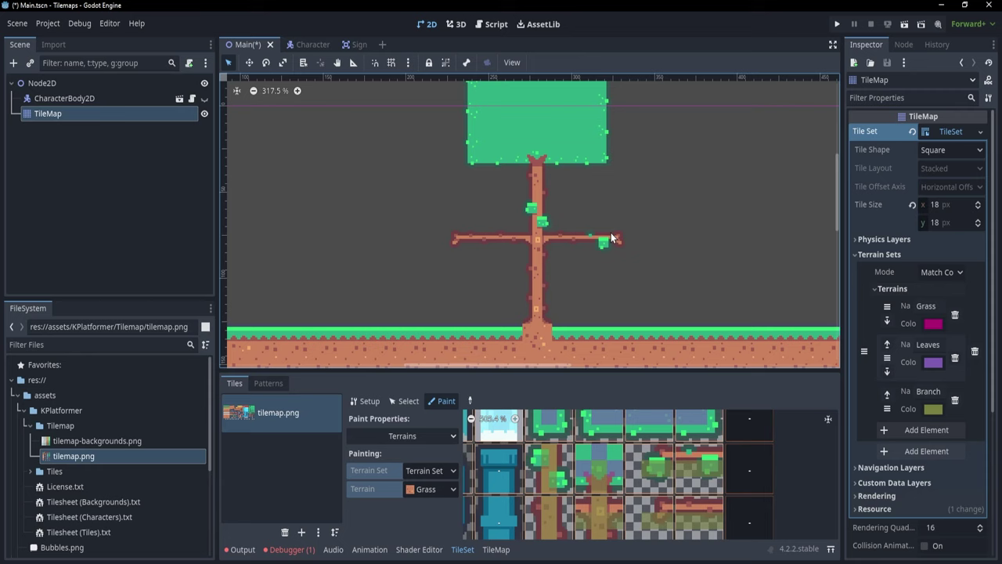
pyautogui.scroll(1, 619, 240)
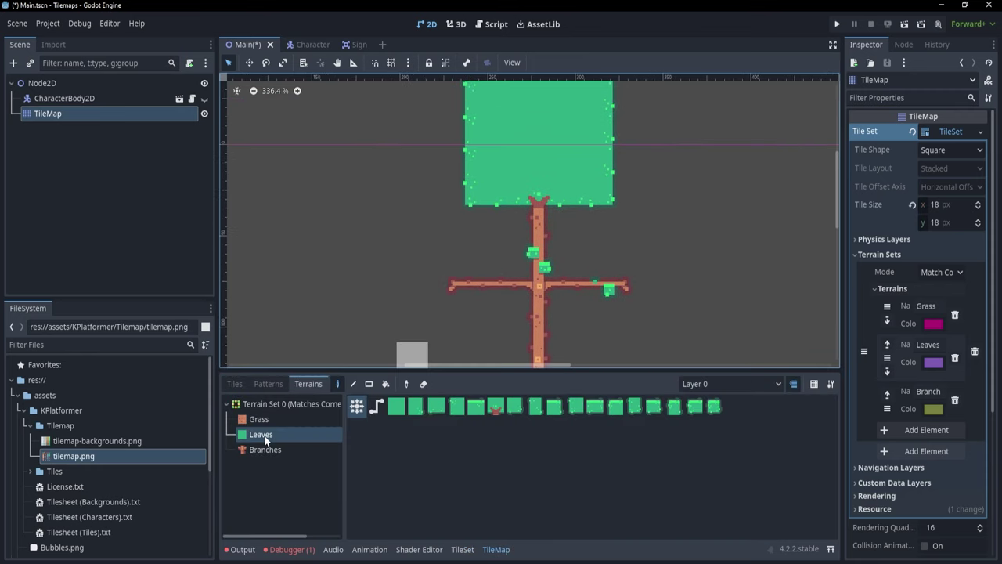
pyautogui.click(265, 435)
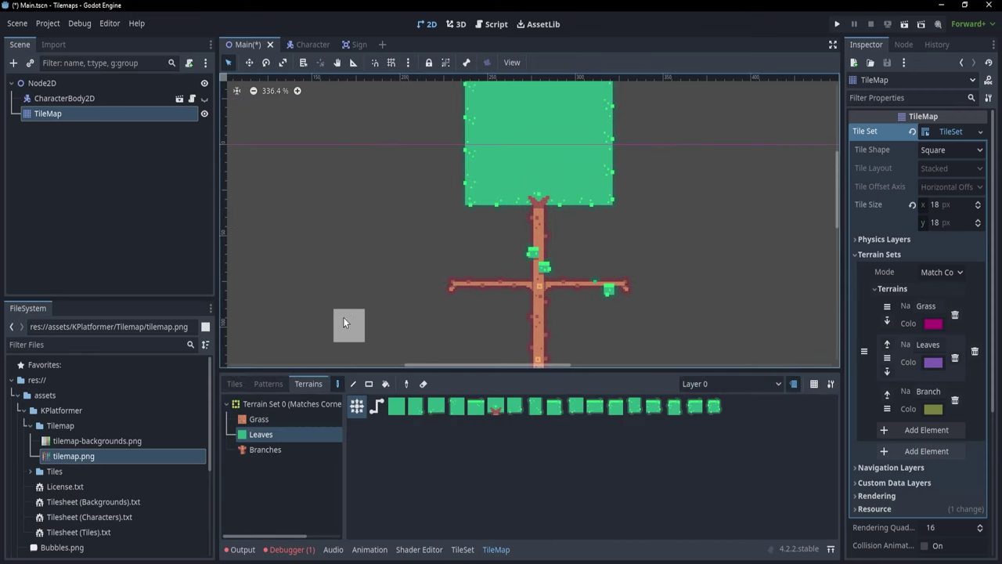
pyautogui.click(455, 288)
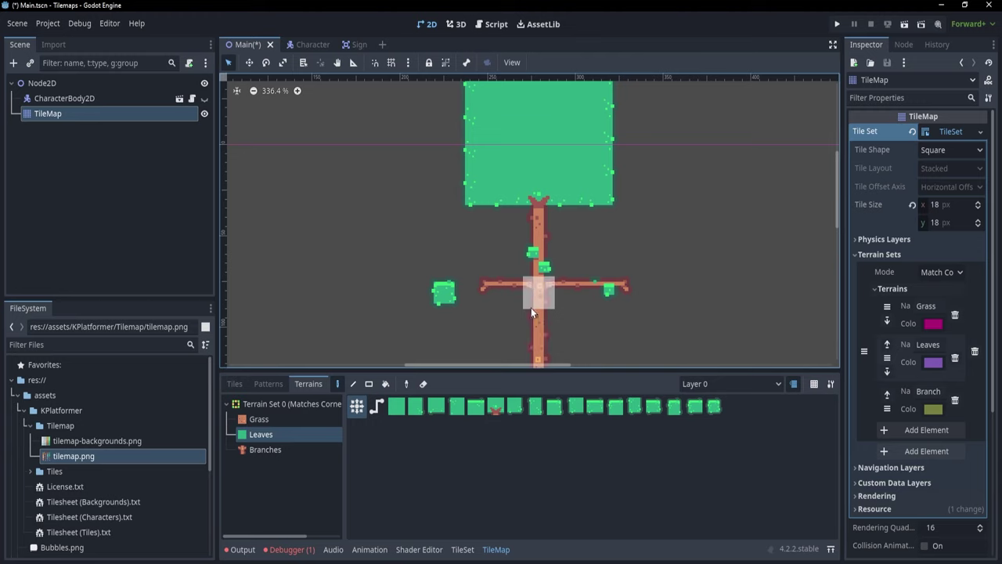
pyautogui.click(443, 294)
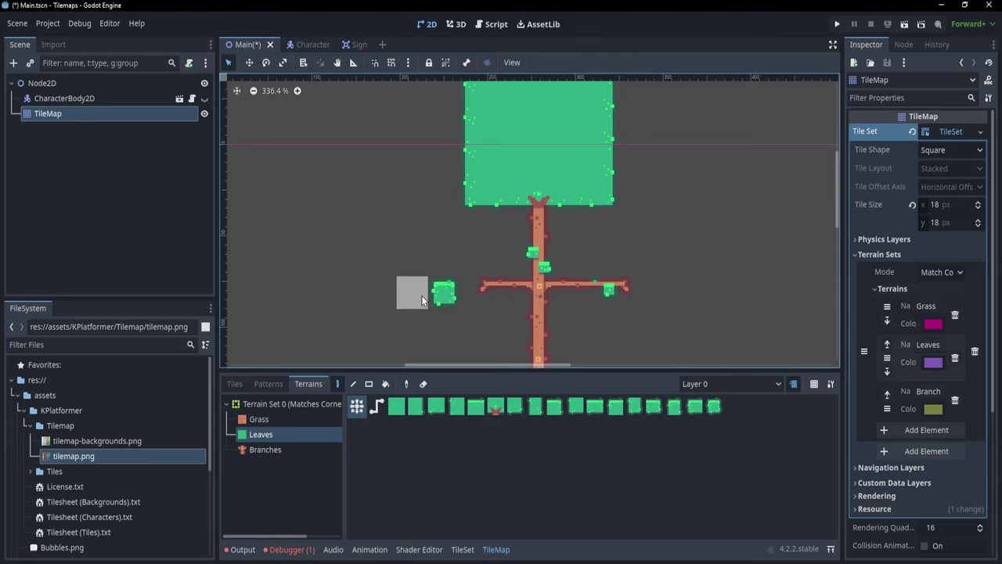
pyautogui.hotkey('ctrl', 'z')
# Step: Expand the tile map's layer settings and name the existing layer Base
pyautogui.scroll(-4, 931, 368)
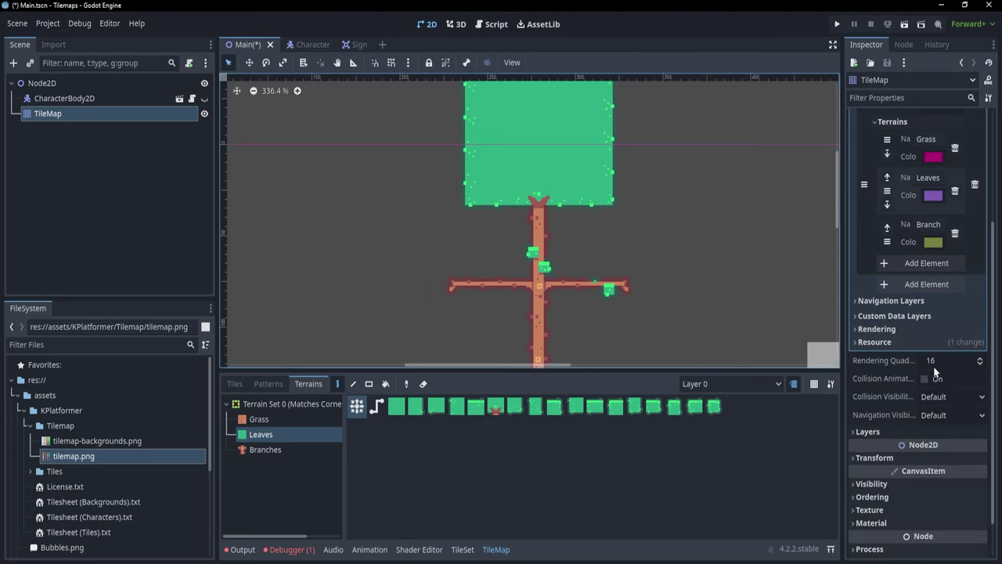
pyautogui.scroll(-1, 935, 370)
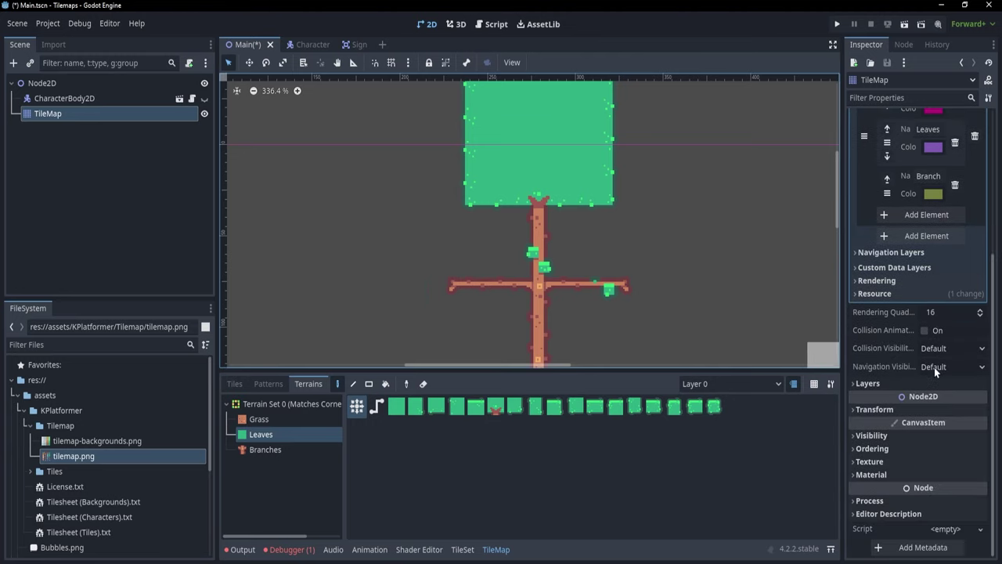
pyautogui.click(868, 383)
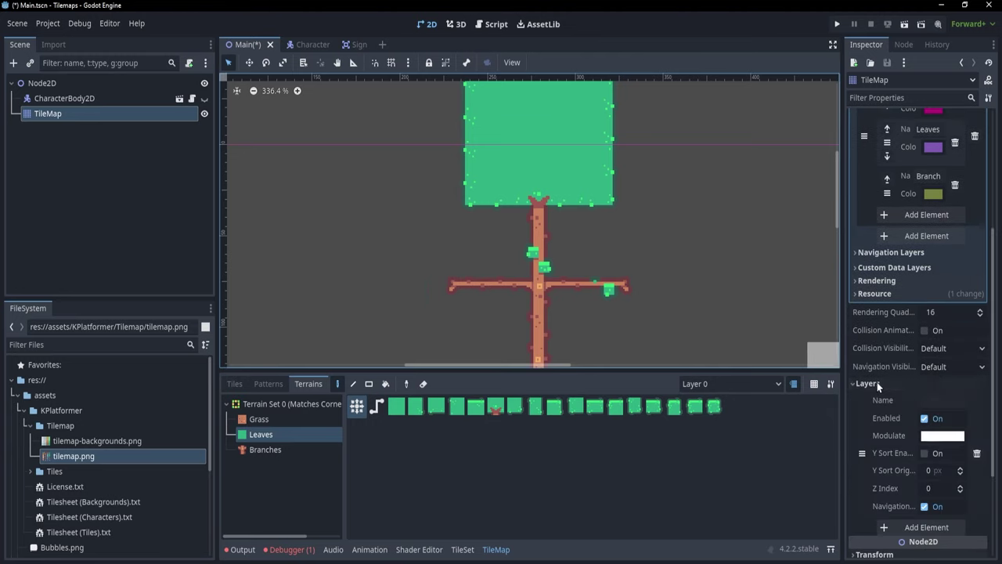
pyautogui.click(930, 402)
pyautogui.write('Base')
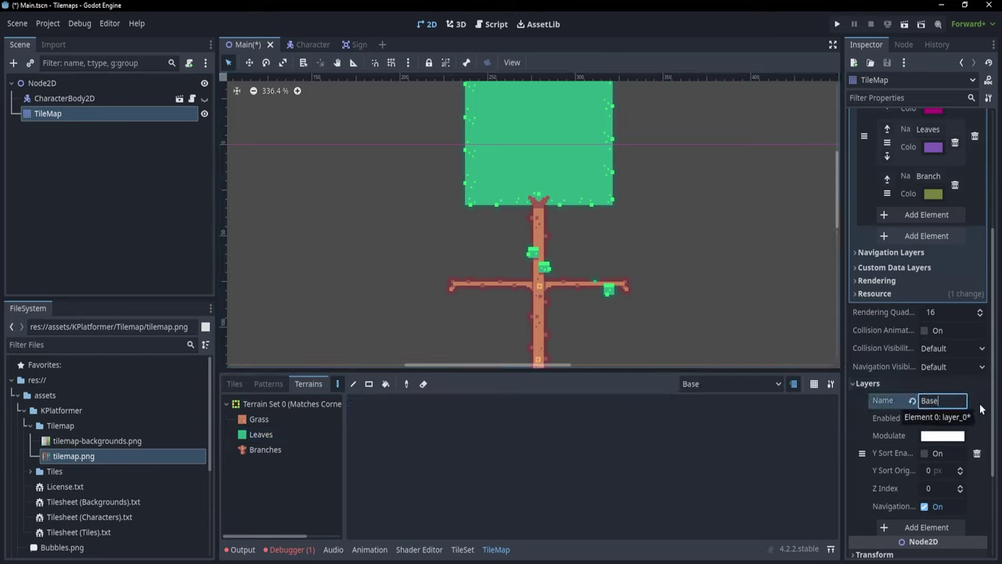
pyautogui.press('Return')
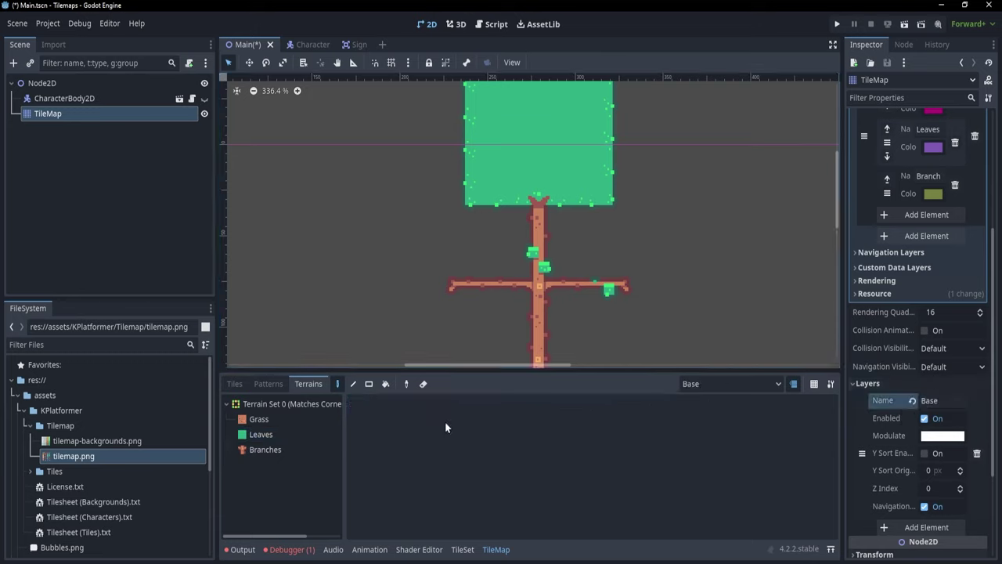
# Step: Add a second layer to the tile map and name it Details
pyautogui.click(260, 434)
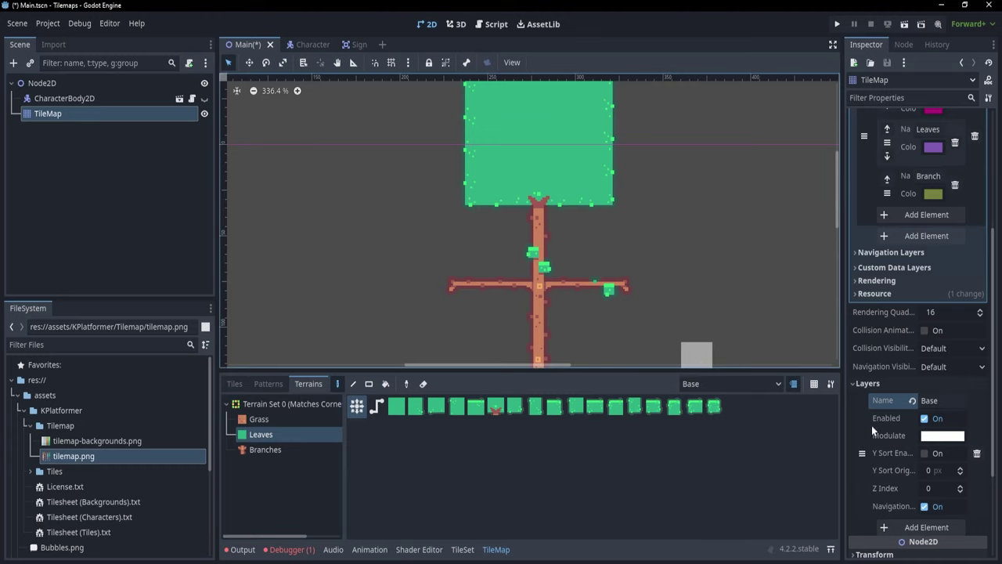
pyautogui.scroll(-3, 908, 423)
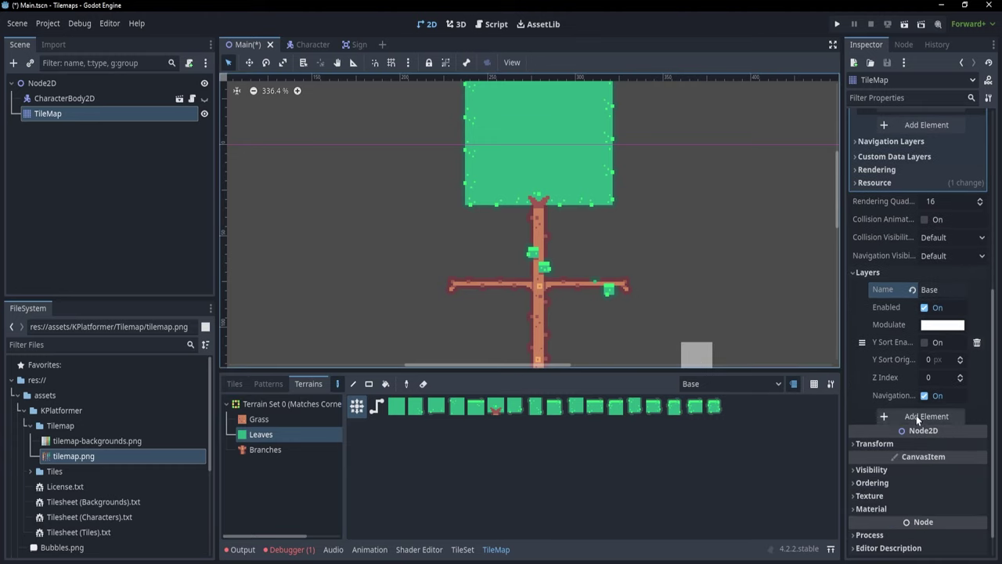
pyautogui.click(917, 417)
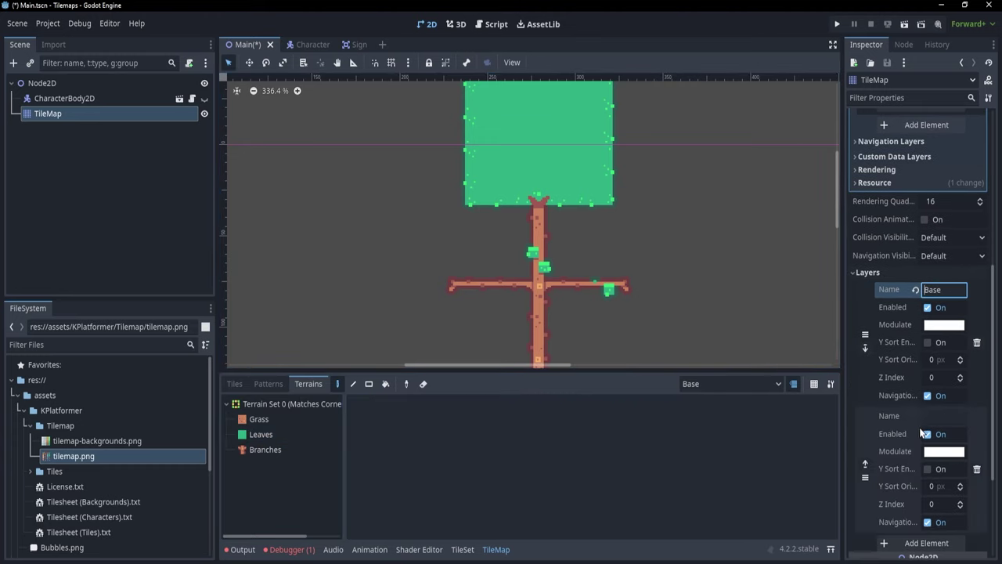
pyautogui.click(948, 361)
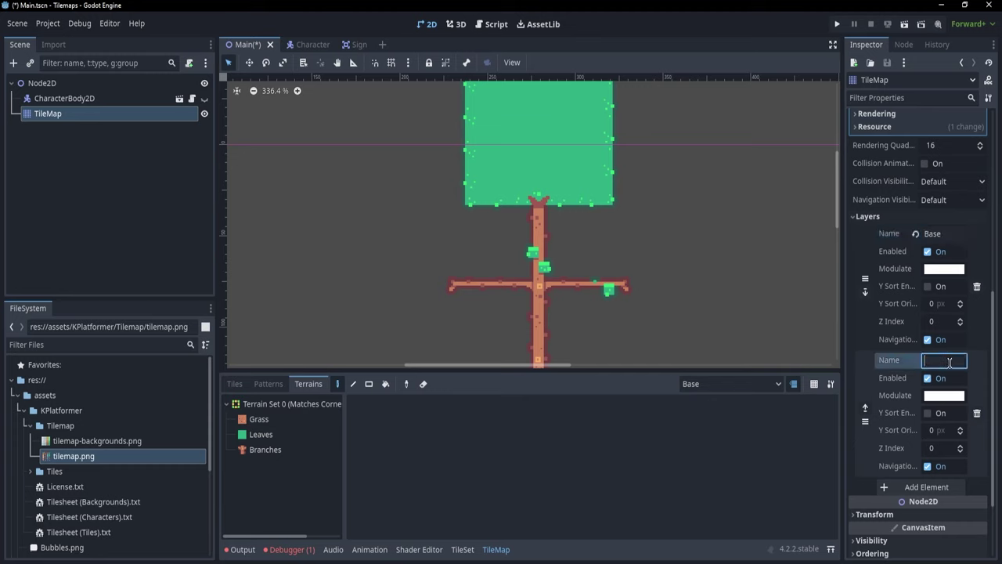
pyautogui.write('Details')
pyautogui.press('Return')
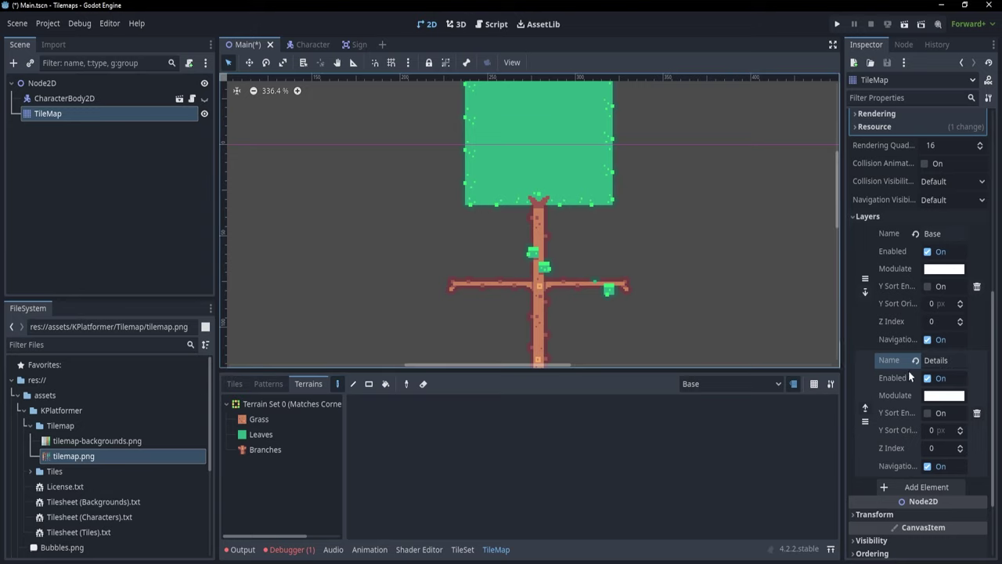
# Step: Make Details the active layer and paint one tile of Leaves terrain over the left branch's tip
pyautogui.click(262, 434)
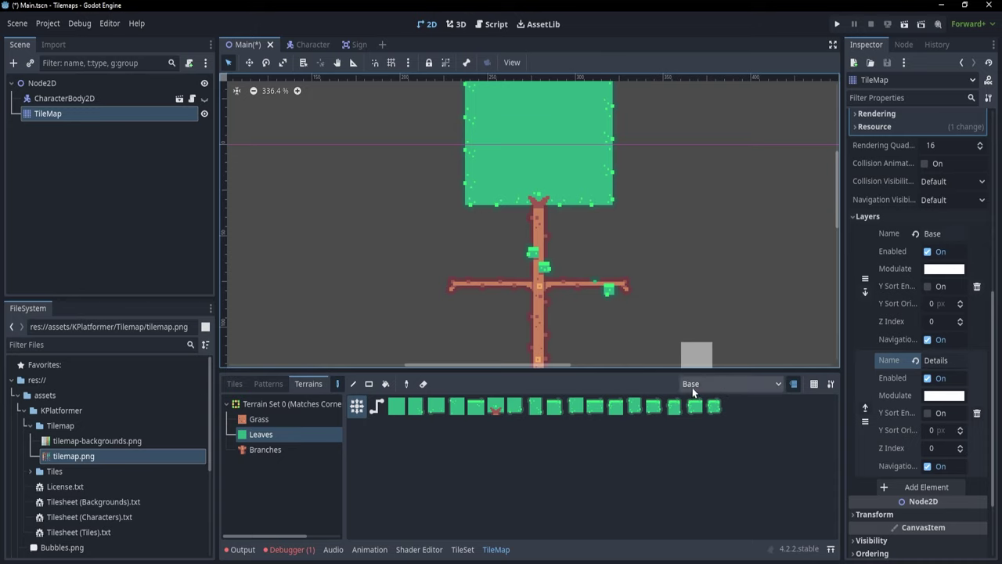
pyautogui.click(450, 291)
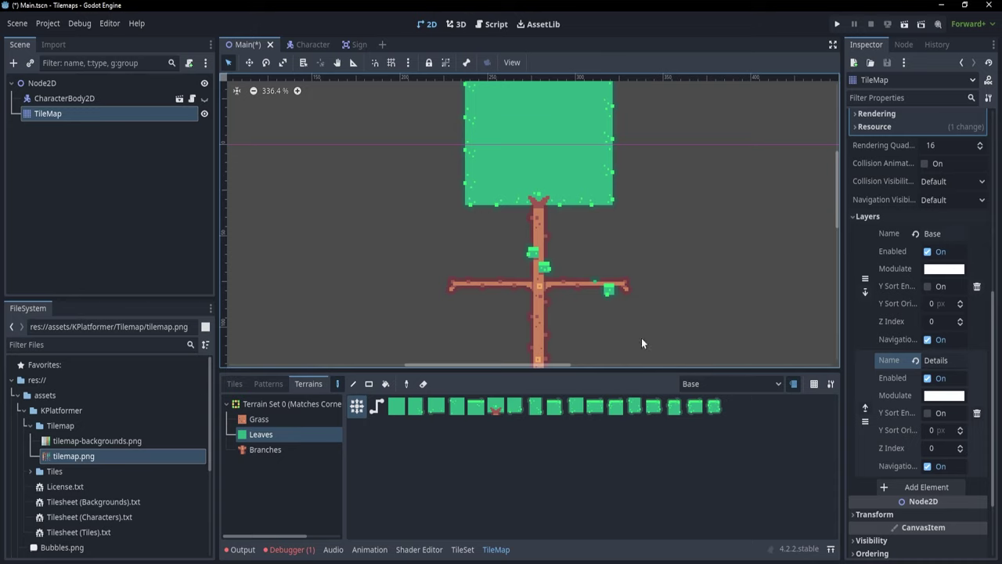
pyautogui.hotkey('ctrl', 'z')
pyautogui.click(702, 382)
pyautogui.click(705, 416)
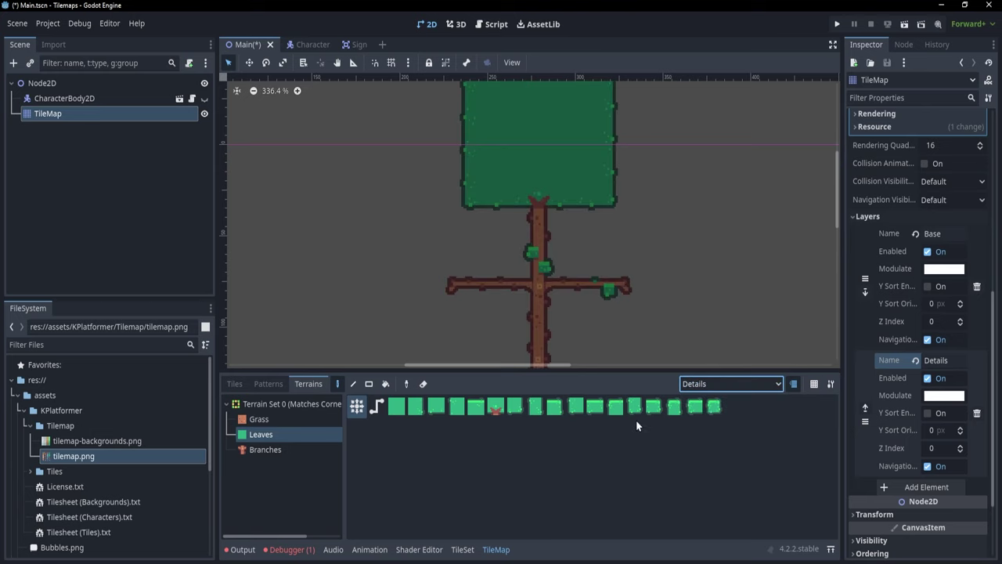
pyautogui.scroll(-3, 495, 276)
pyautogui.scroll(6, 470, 274)
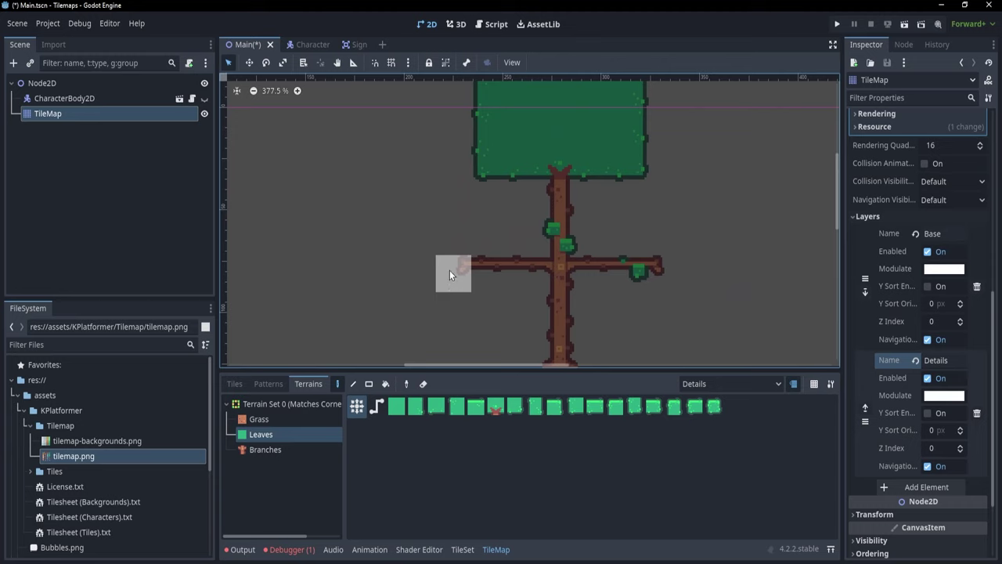
pyautogui.click(449, 272)
# Step: Switch to the Base layer and check how the leaf tile and the tree are highlighted
pyautogui.click(714, 387)
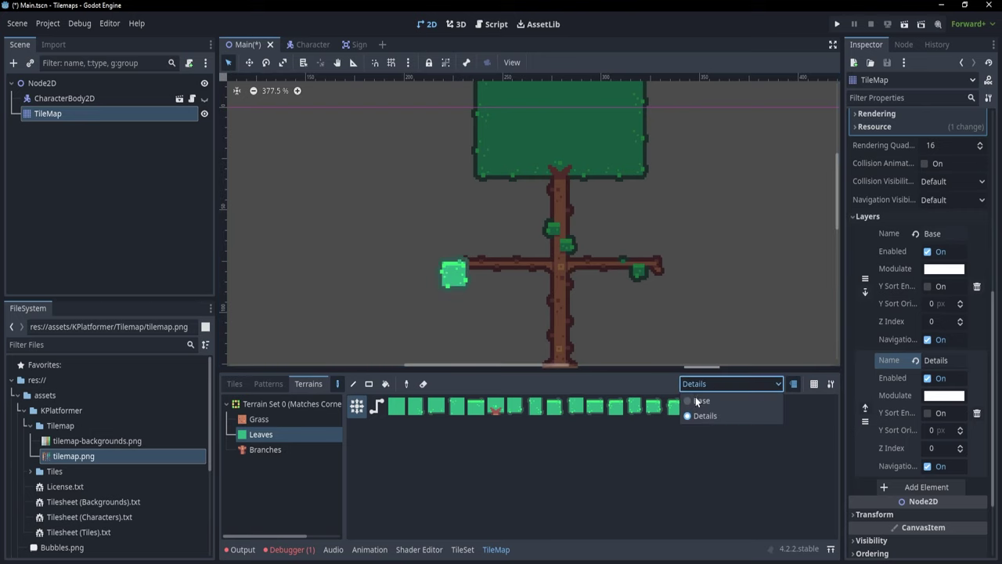
pyautogui.click(697, 400)
pyautogui.scroll(-3, 630, 316)
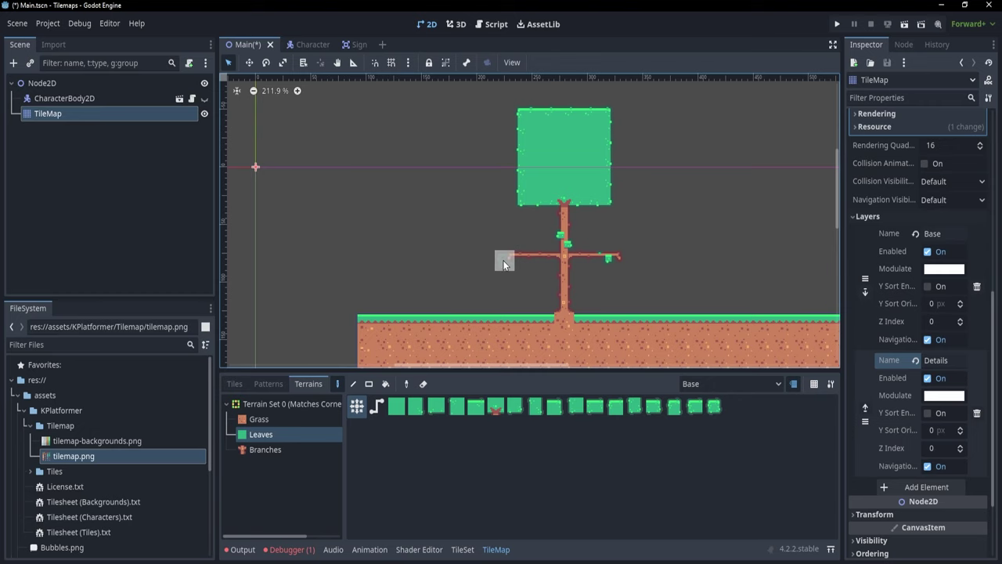
pyautogui.scroll(2, 503, 264)
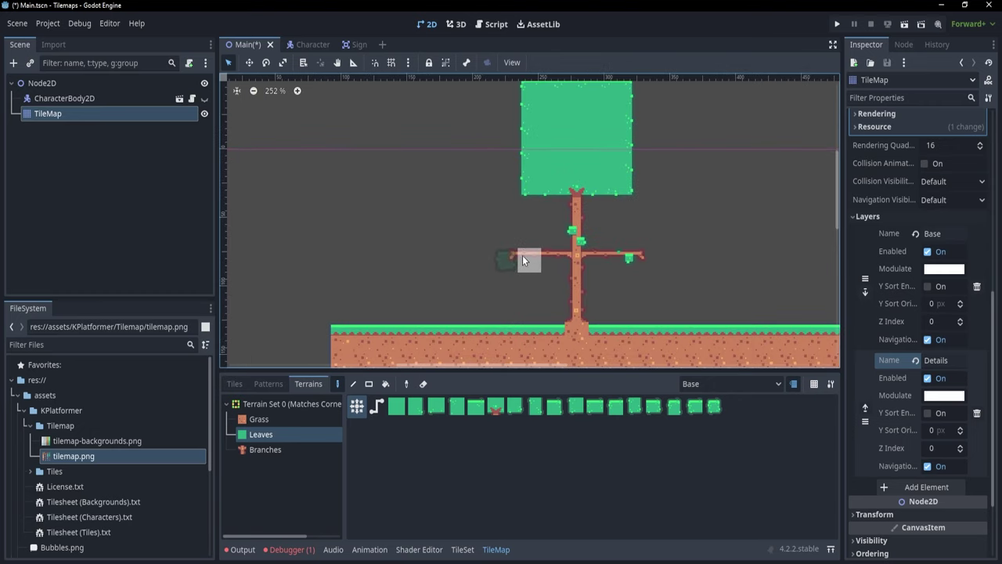
# Step: On the Details layer, paint a Leaves terrain block about 3 by 4 tiles overlapping the canopy's lower-left corner
pyautogui.click(730, 385)
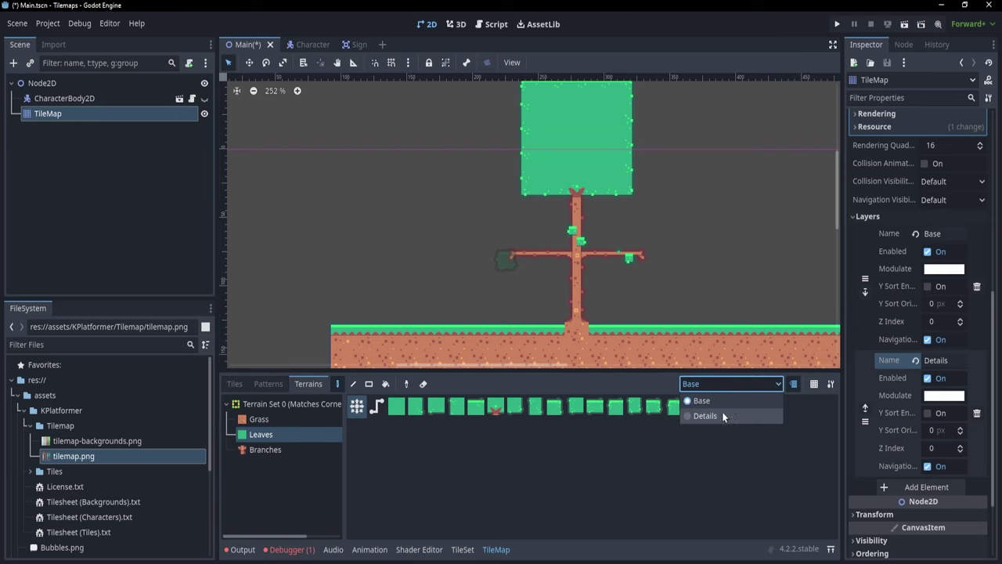
pyautogui.click(704, 416)
pyautogui.scroll(1, 560, 299)
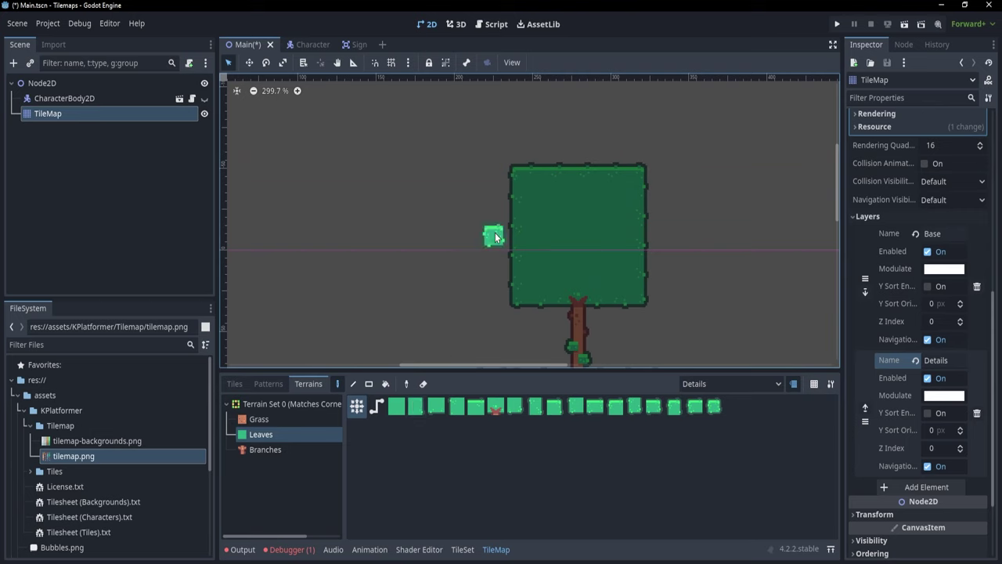
pyautogui.moveTo(494, 237)
pyautogui.mouseDown()
pyautogui.moveTo(548, 305)
pyautogui.moveTo(521, 325)
pyautogui.moveTo(492, 255)
pyautogui.moveTo(516, 297)
pyautogui.mouseUp()
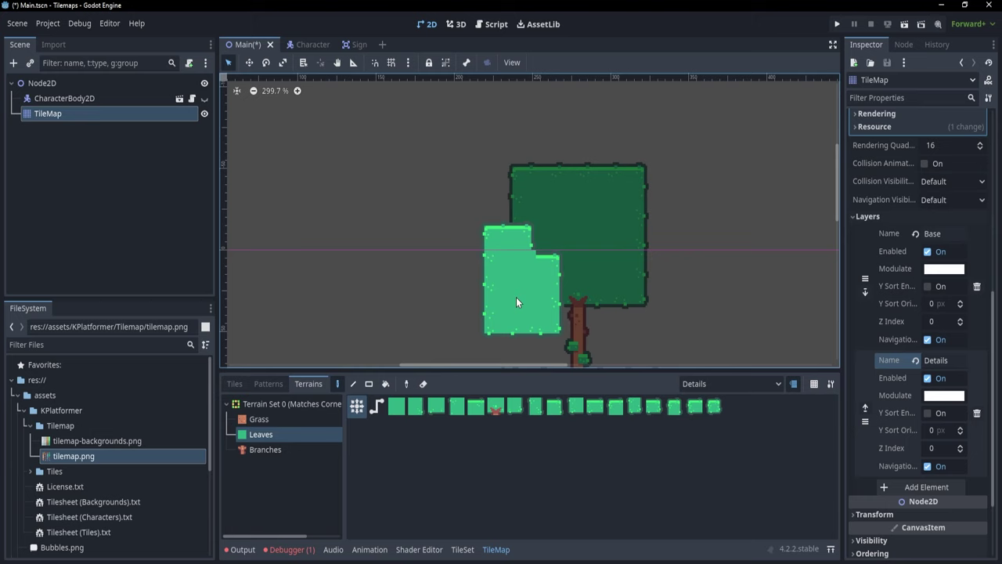
pyautogui.scroll(-2, 560, 297)
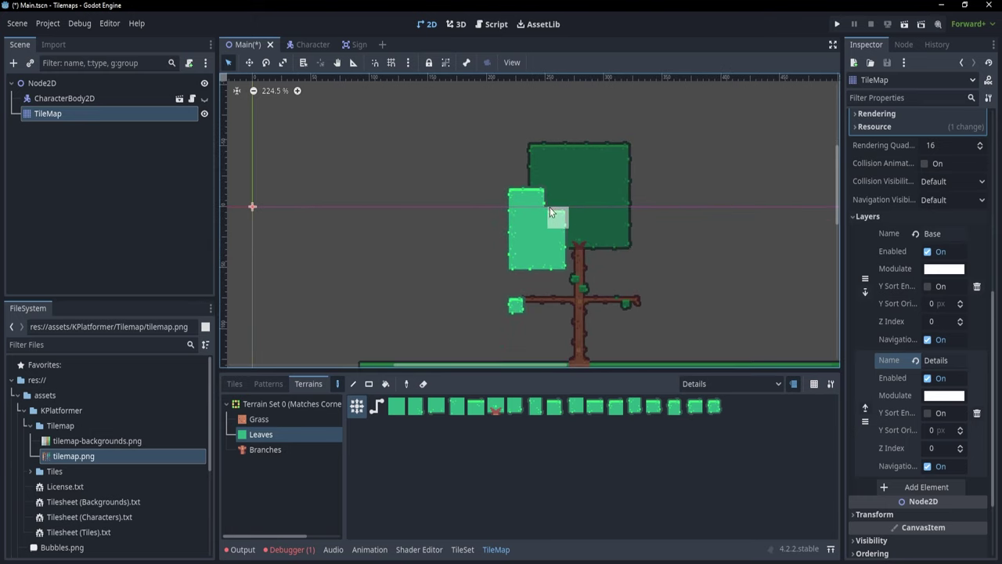
pyautogui.click(550, 207)
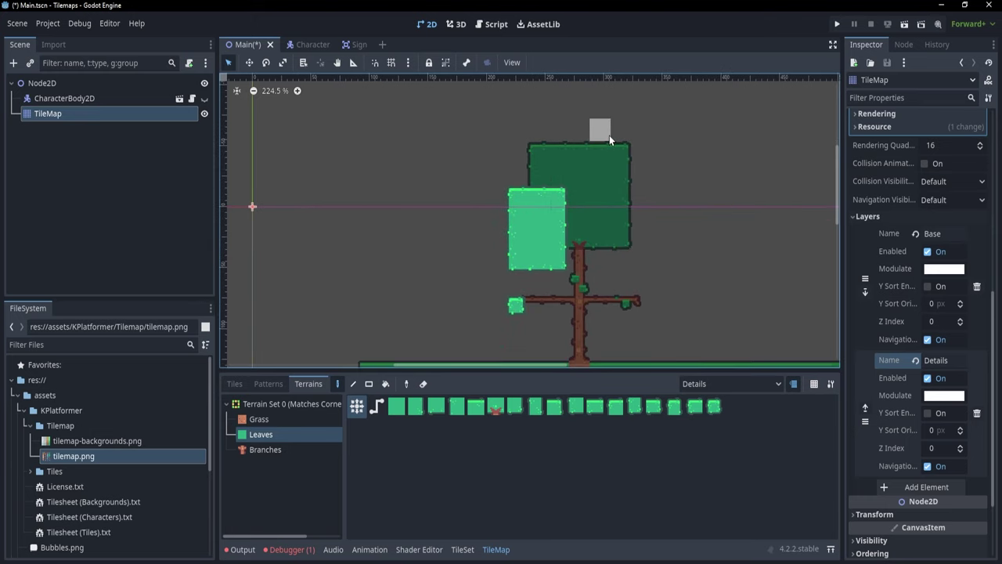
# Step: On the Details layer, paint a Leaves terrain block about 2 by 2 tiles over the canopy's upper-right corner
pyautogui.moveTo(618, 132); pyautogui.dragTo(623, 156)
pyautogui.scroll(-1, 654, 208)
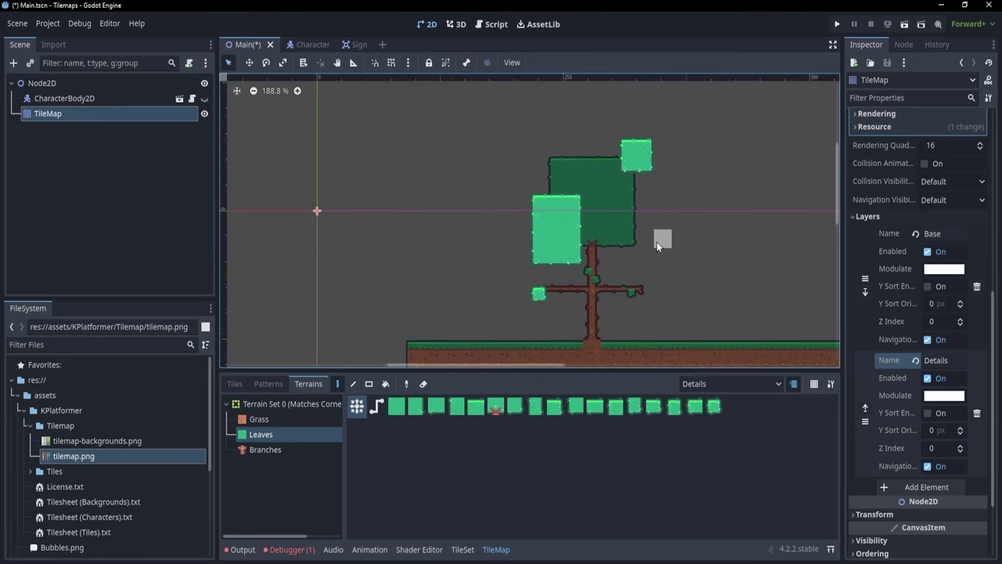
# Step: Make Base the active layer and turn off highlighting of the selected tile map layer
pyautogui.click(712, 384)
pyautogui.click(711, 397)
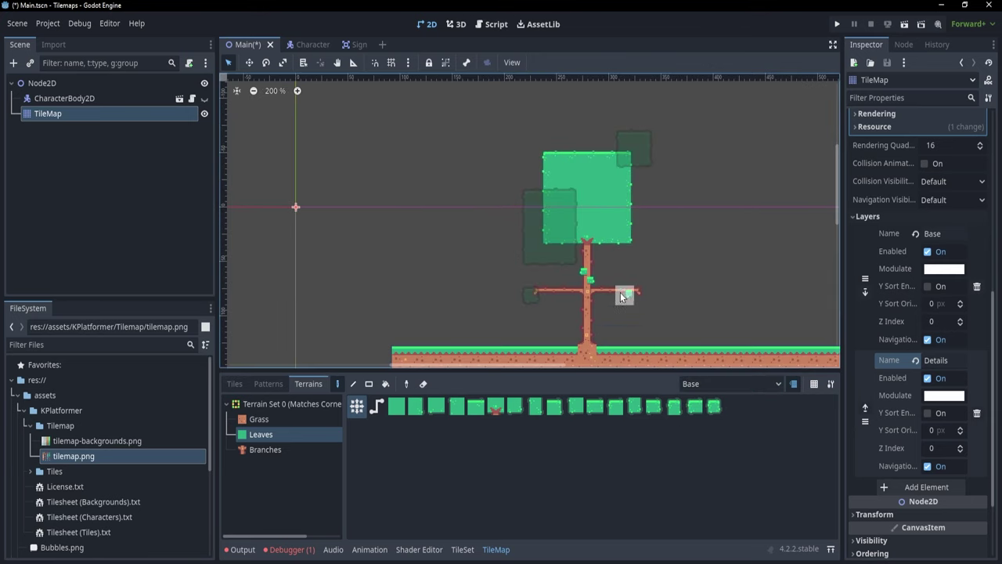
pyautogui.click(793, 383)
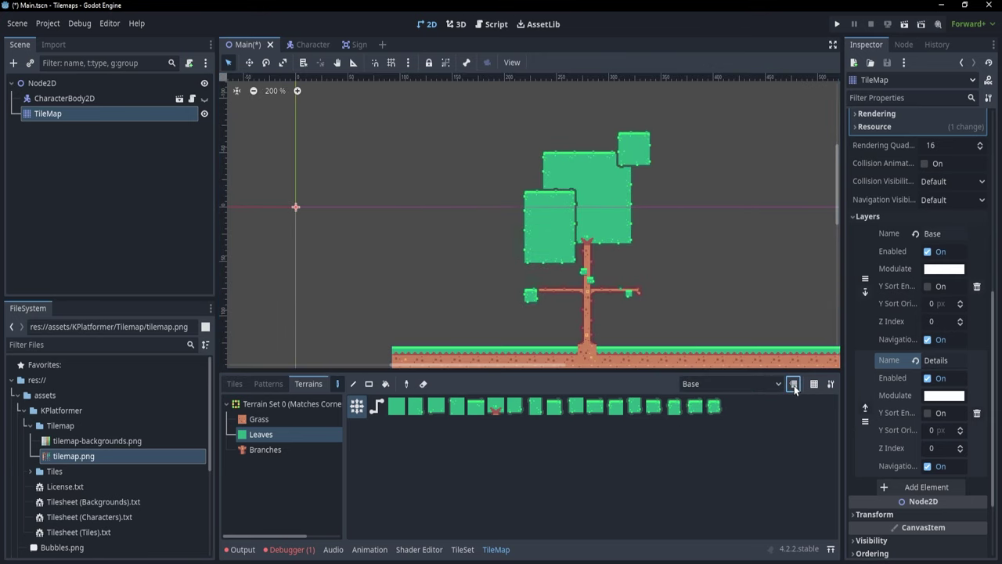
pyautogui.moveTo(709, 271); pyautogui.dragTo(675, 238, button='middle')
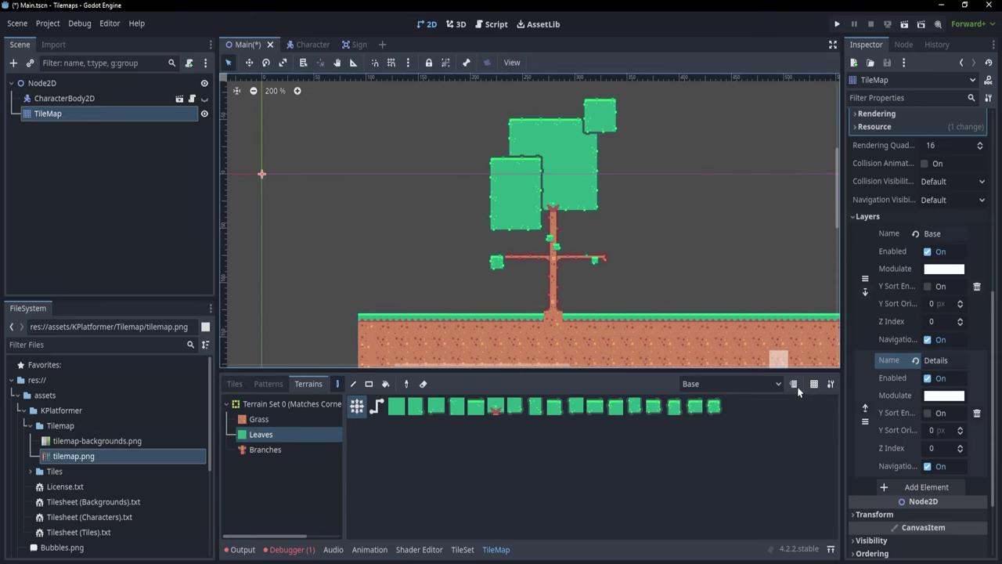
pyautogui.click(794, 384)
pyautogui.click(794, 385)
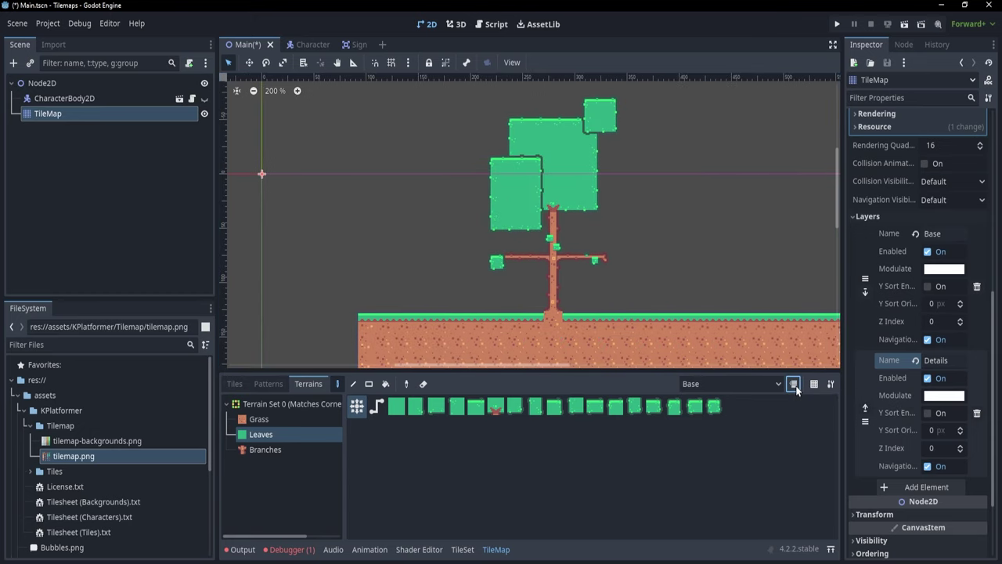
pyautogui.moveTo(653, 169); pyautogui.dragTo(654, 196, button='middle')
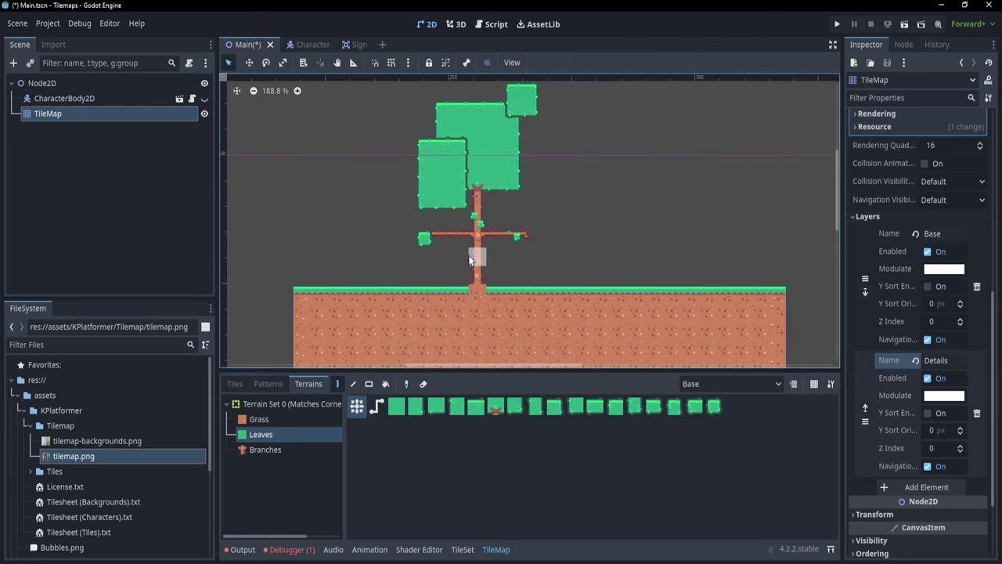
pyautogui.moveTo(470, 256); pyautogui.dragTo(484, 270, button='middle')
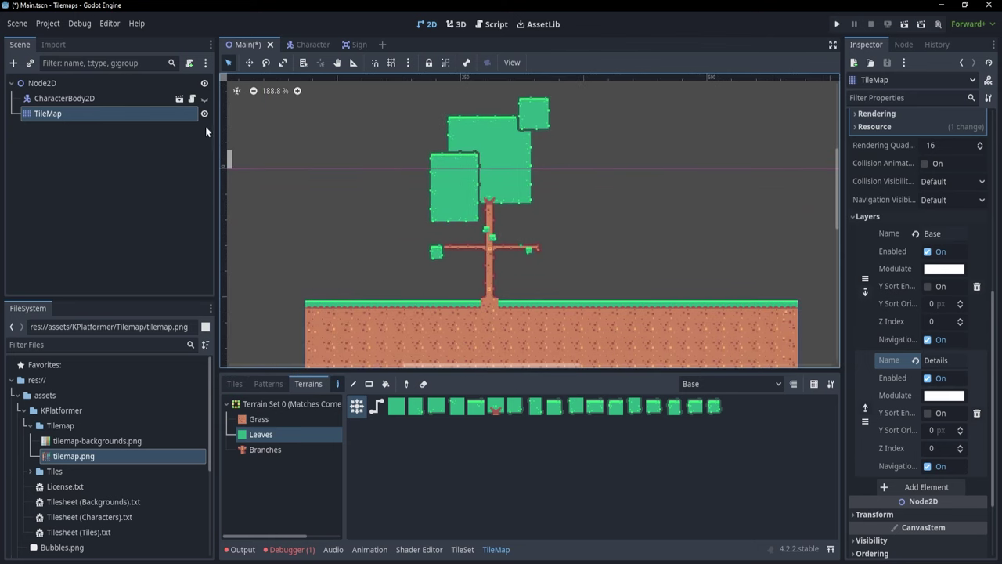
# Step: Make the CharacterBody2D visible and move it above the ground just left of the tree
pyautogui.click(205, 98)
pyautogui.moveTo(416, 227); pyautogui.dragTo(488, 244, button='middle')
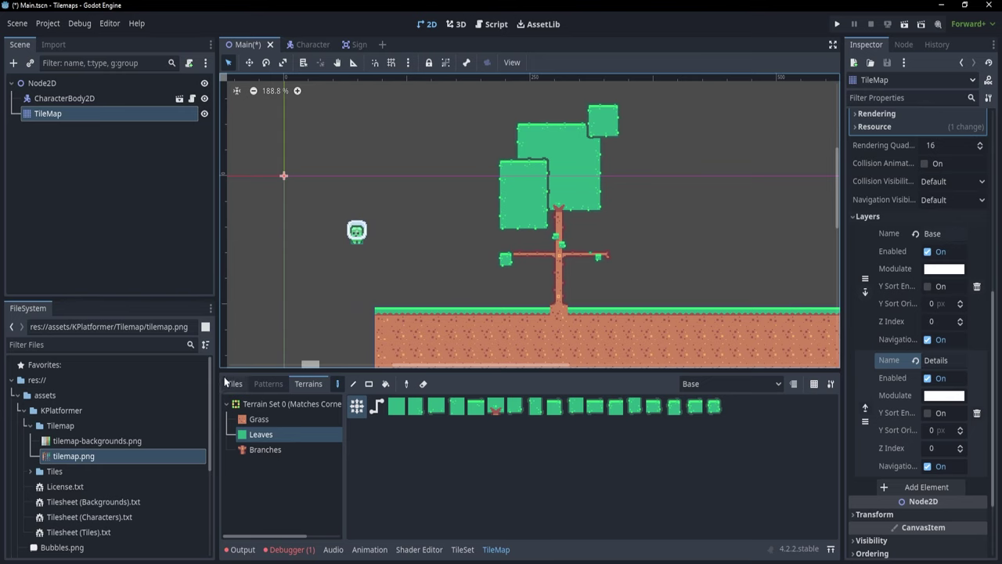
pyautogui.click(356, 231)
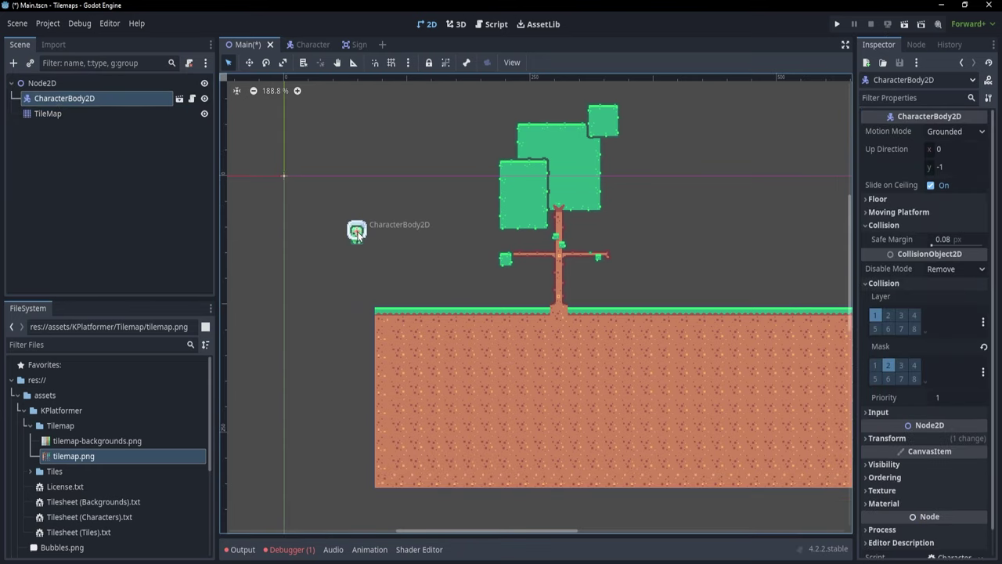
pyautogui.moveTo(356, 233); pyautogui.dragTo(436, 258)
pyautogui.scroll(4, 441, 282)
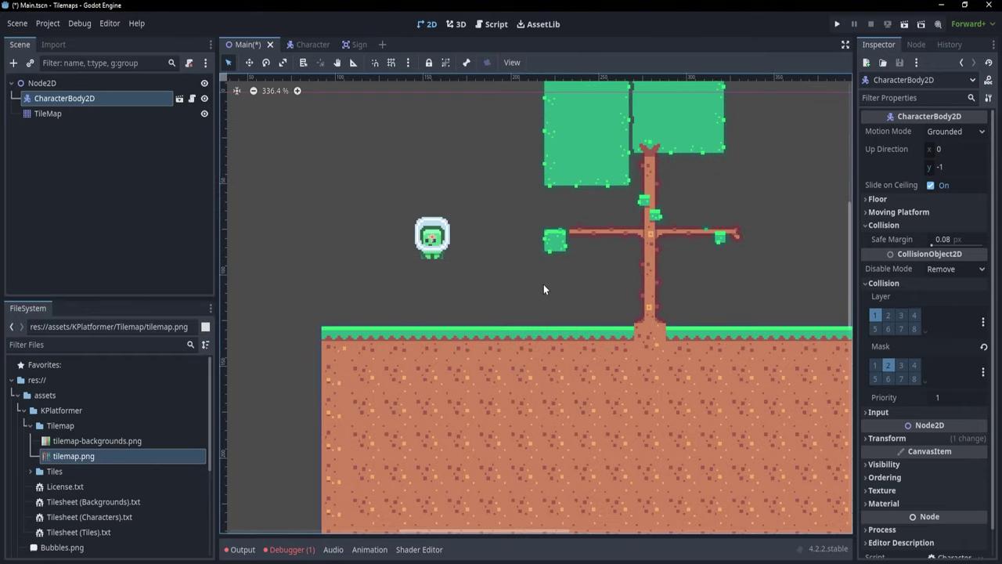
pyautogui.scroll(-4, 485, 312)
pyautogui.moveTo(512, 331); pyautogui.dragTo(519, 309, button='middle')
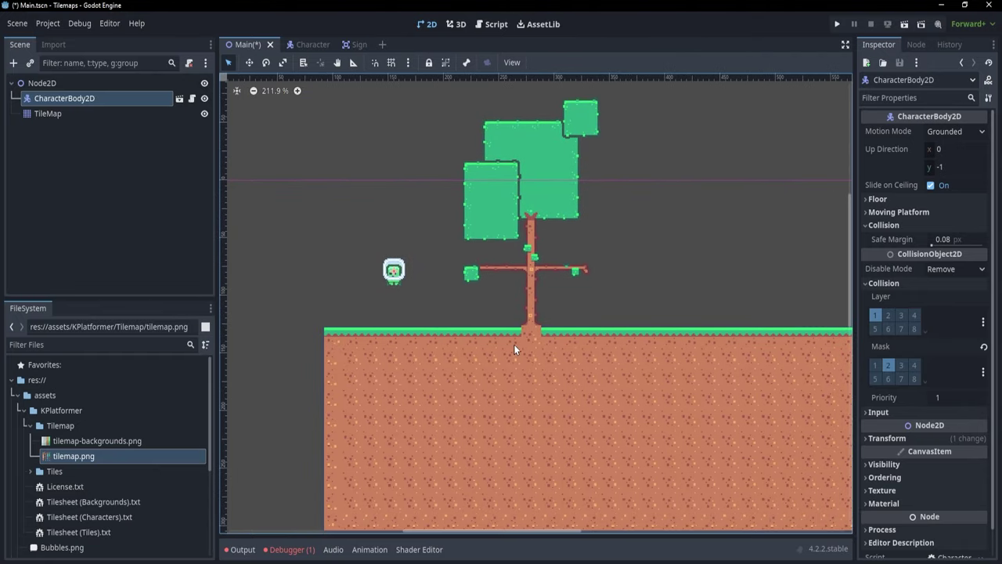
# Step: Save the scene, run the project to test the character against the tile map ground, and stop it
pyautogui.hotkey('ctrl', 's')
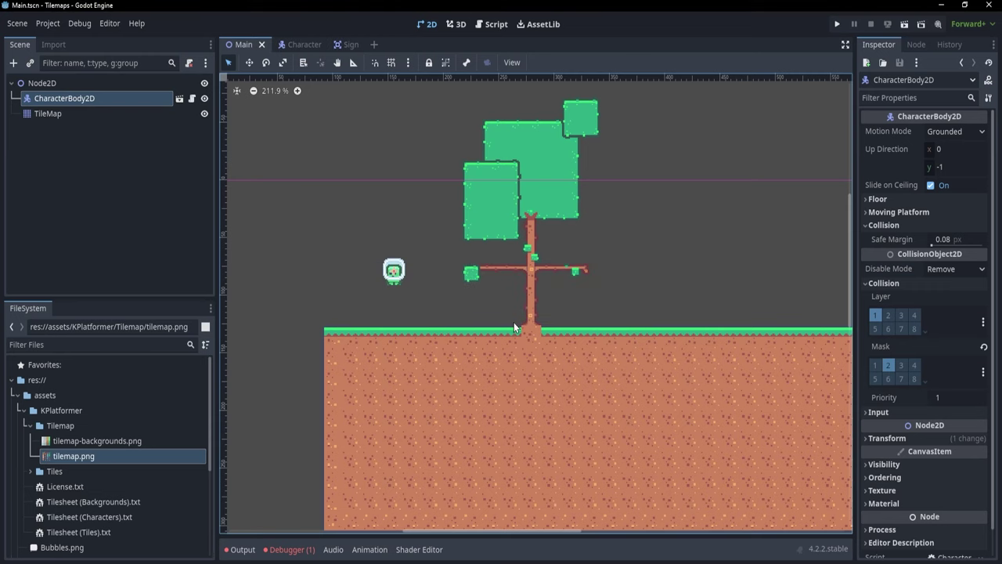
pyautogui.press('F5')
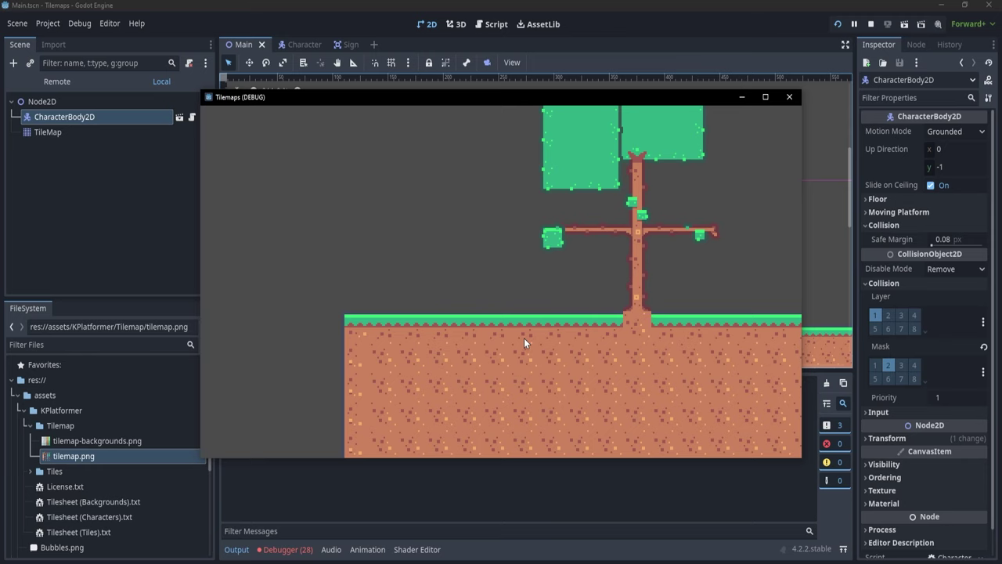
pyautogui.press('F8')
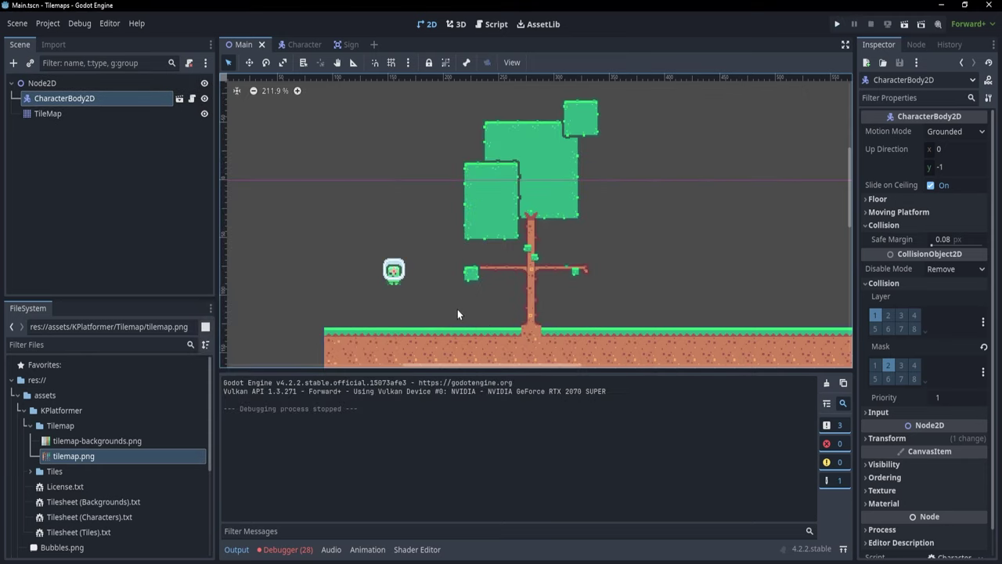
# Step: Check the named physics layers assigned to the character's collision layer and collision mask
pyautogui.scroll(1, 485, 302)
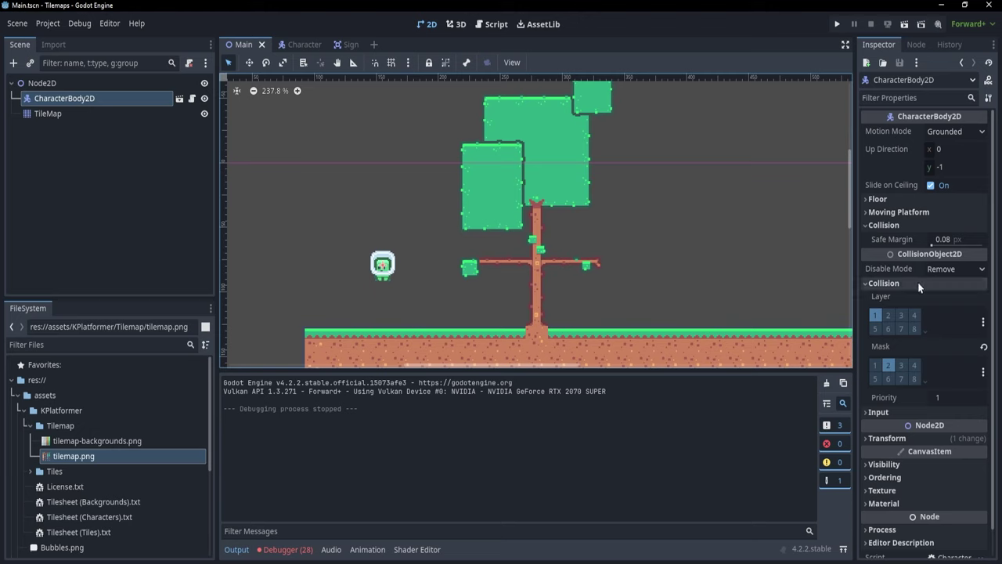
pyautogui.click(983, 328)
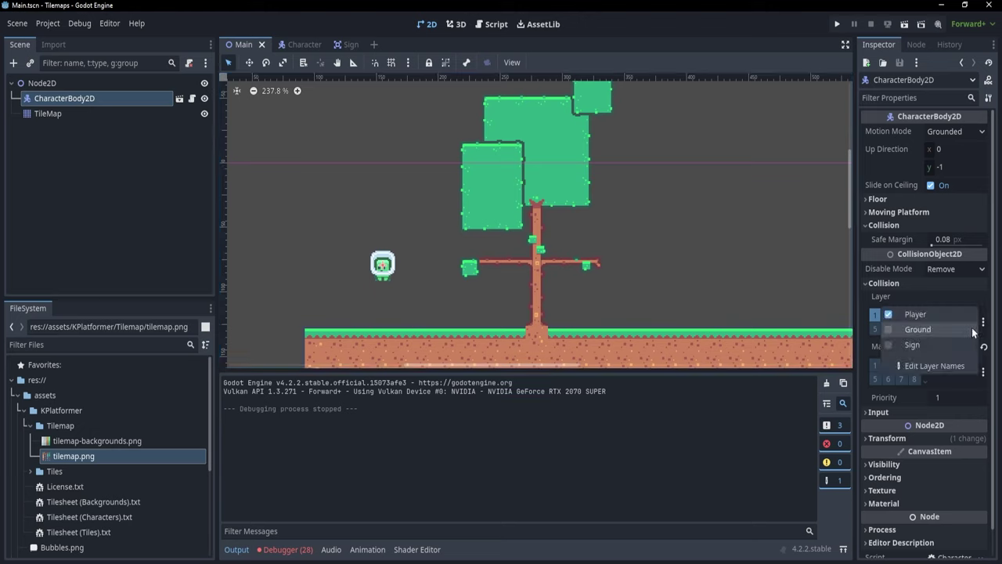
pyautogui.click(904, 301)
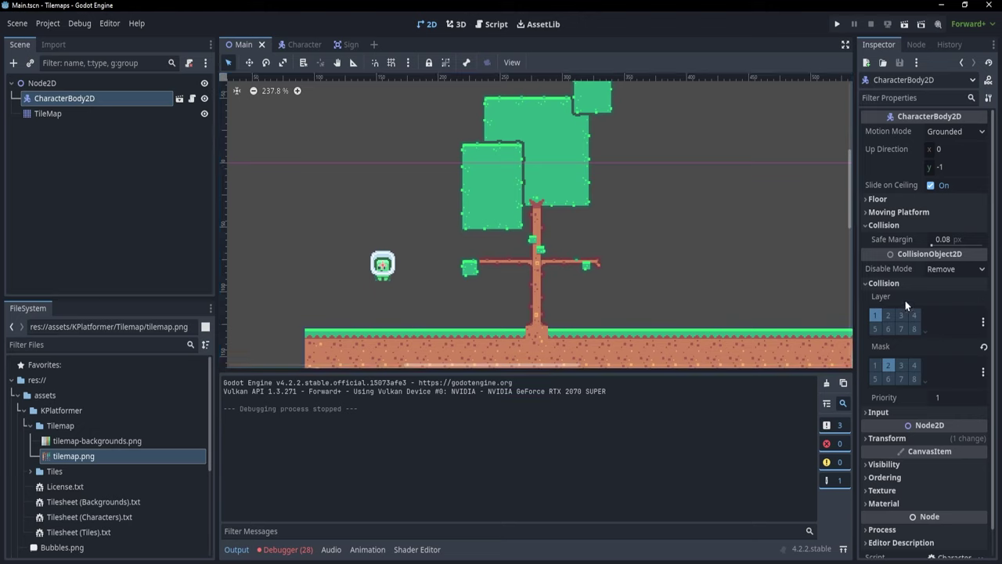
pyautogui.click(983, 372)
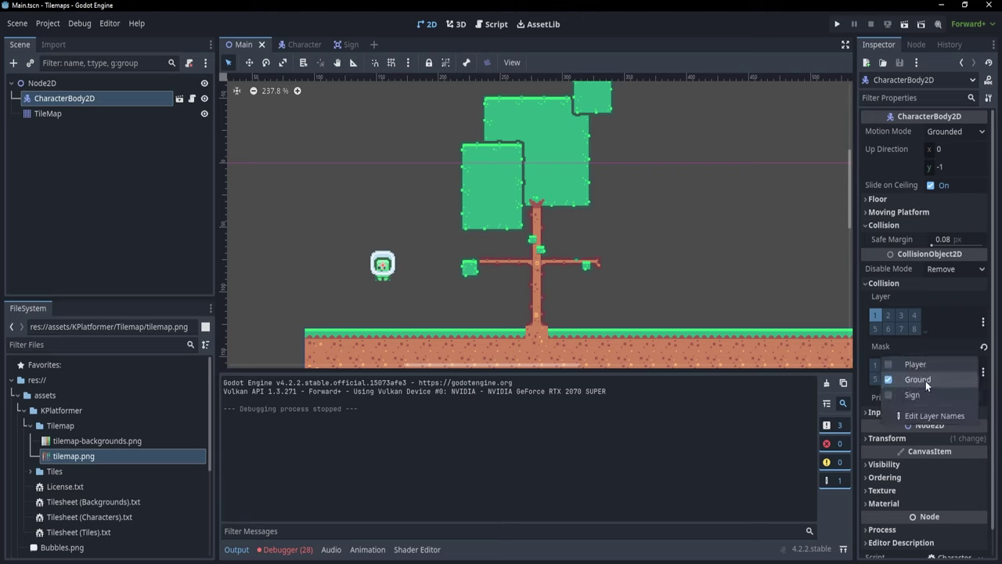
pyautogui.click(950, 344)
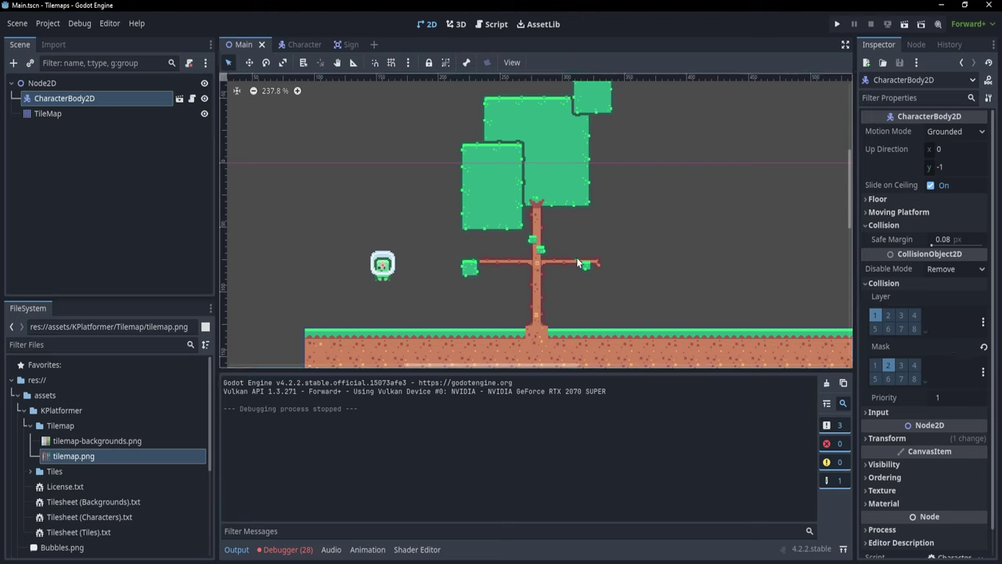
# Step: Add a physics layer to the TileMap's tile set and assign its collision layer to only layer 2, Ground
pyautogui.click(117, 114)
pyautogui.scroll(5, 946, 368)
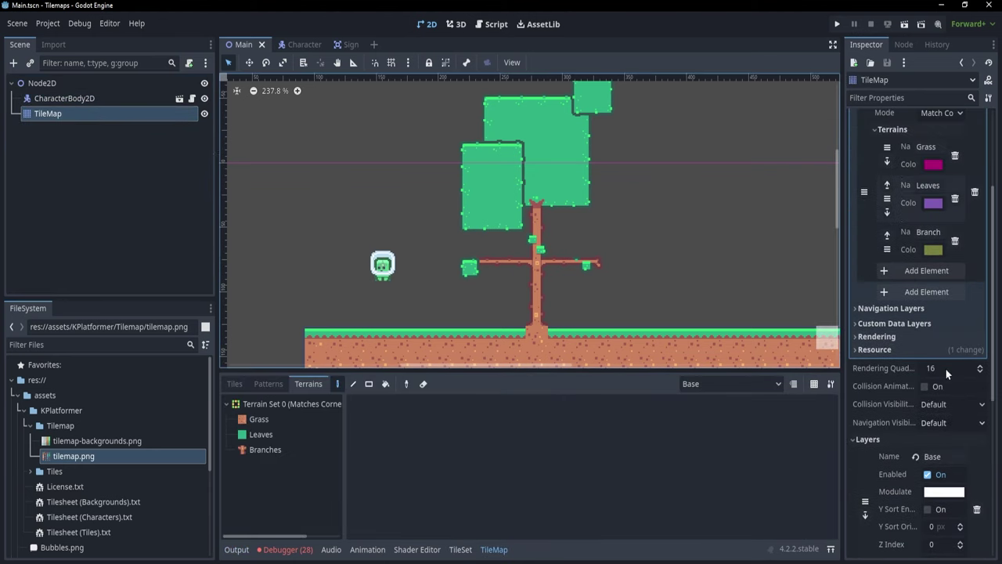
pyautogui.scroll(-2, 941, 389)
pyautogui.scroll(2, 930, 396)
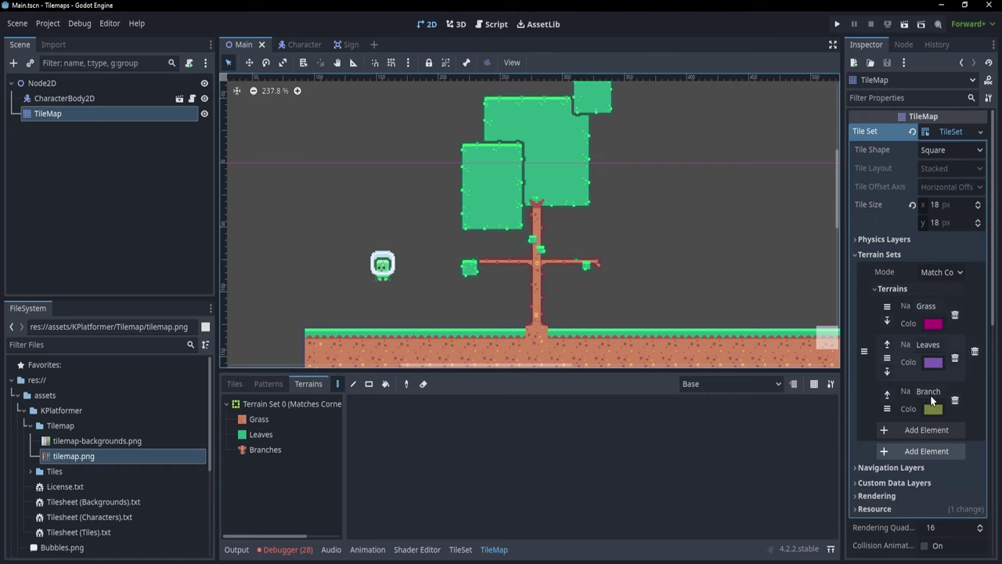
pyautogui.click(875, 241)
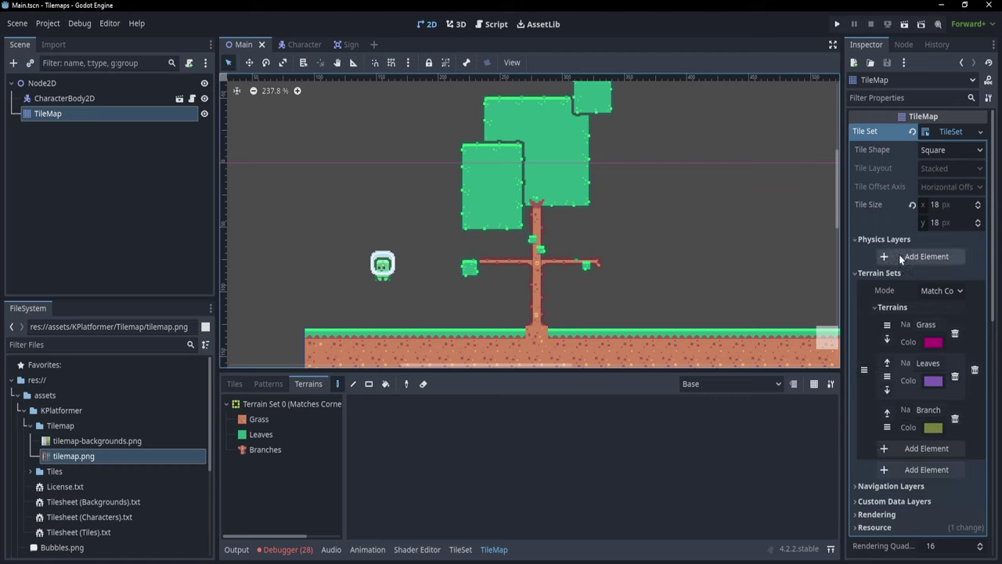
pyautogui.click(899, 255)
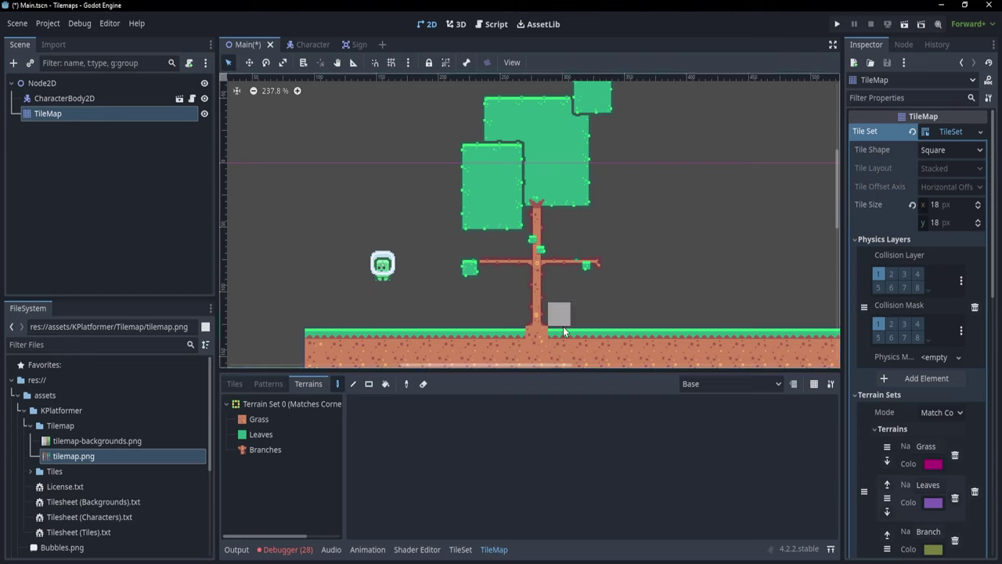
pyautogui.click(878, 274)
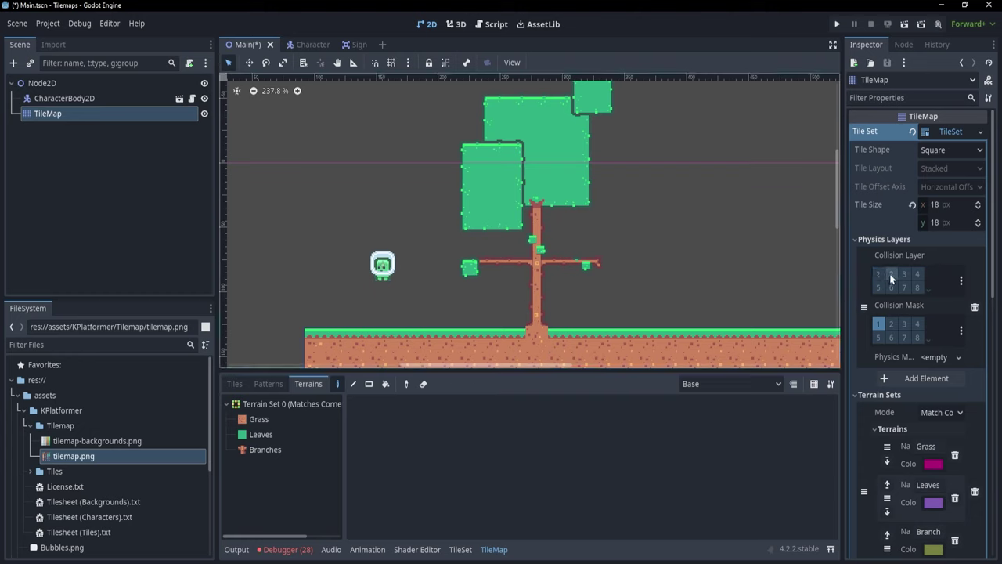
pyautogui.click(961, 280)
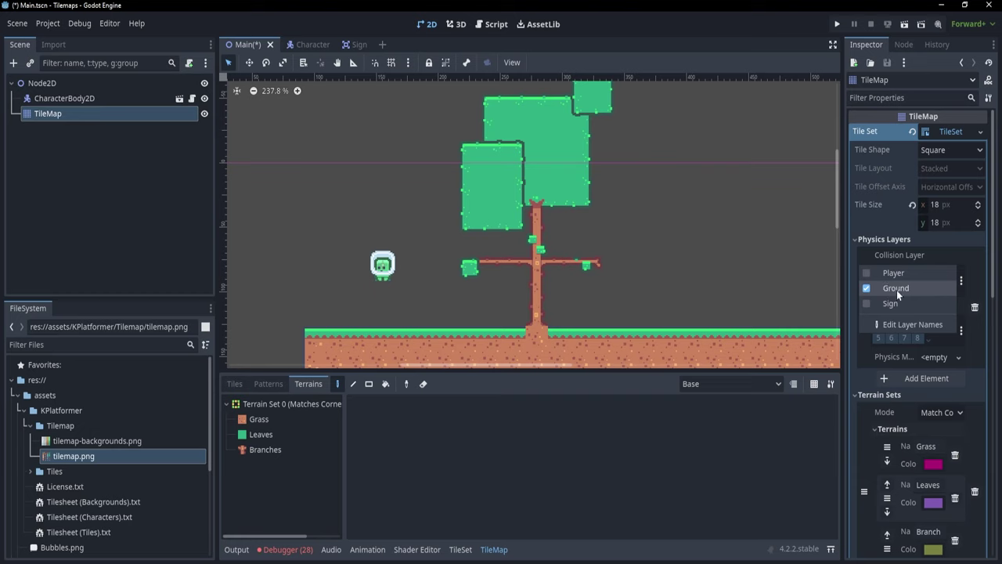
pyautogui.click(980, 279)
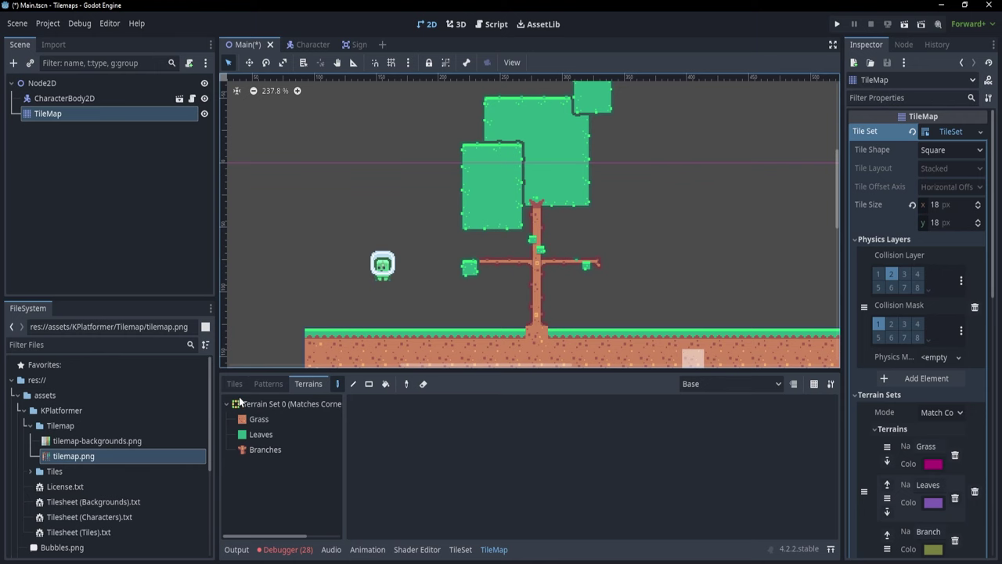
# Step: Open the tile set for editing and set the painted property to Physics Layer 0
pyautogui.click(460, 550)
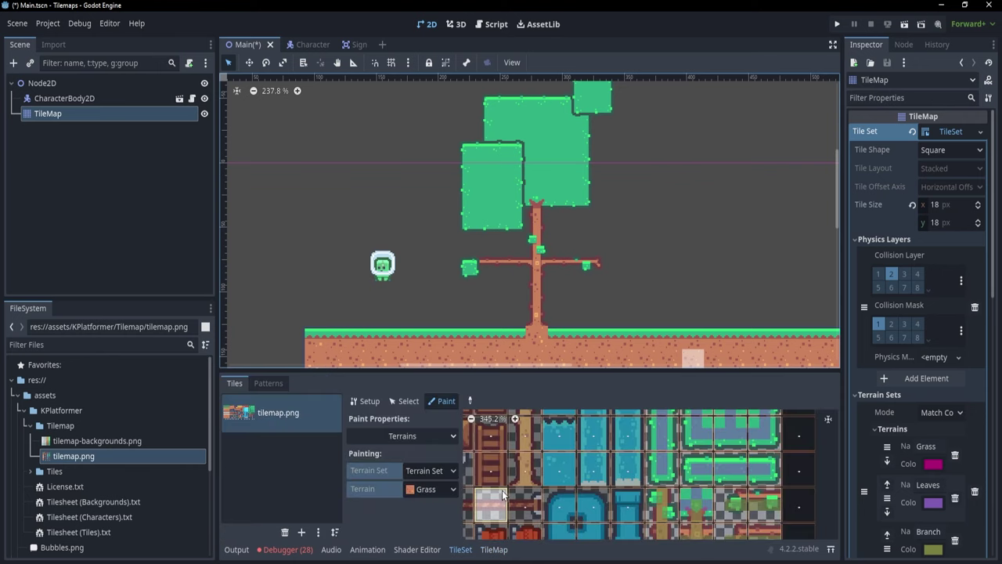
pyautogui.moveTo(519, 489); pyautogui.dragTo(630, 526, button='middle')
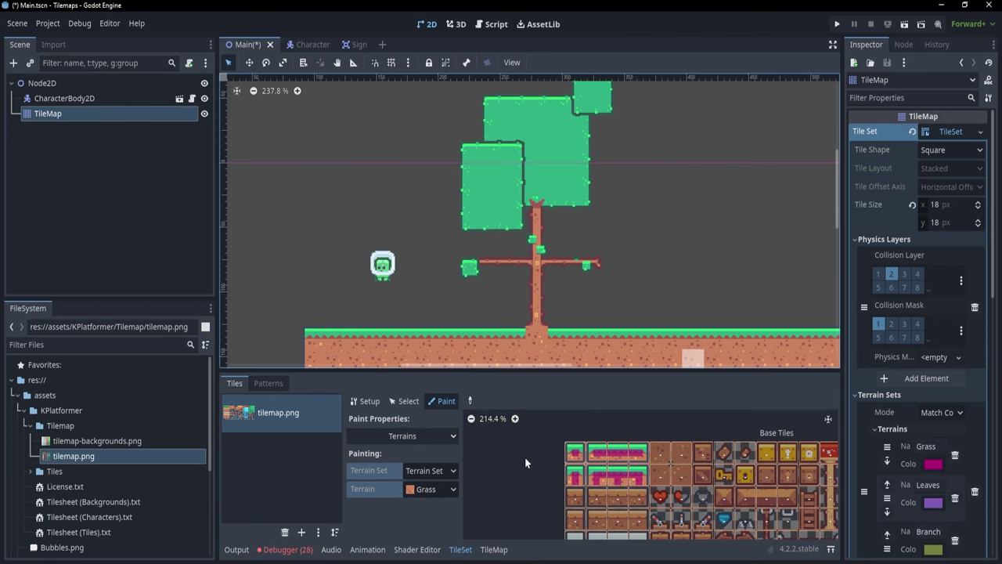
pyautogui.scroll(-1, 595, 486)
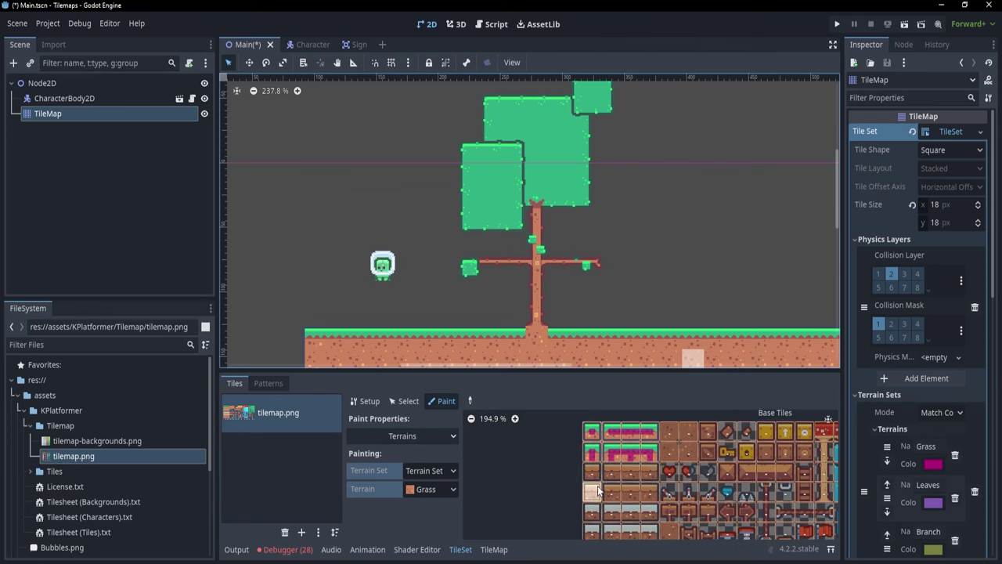
pyautogui.click(442, 435)
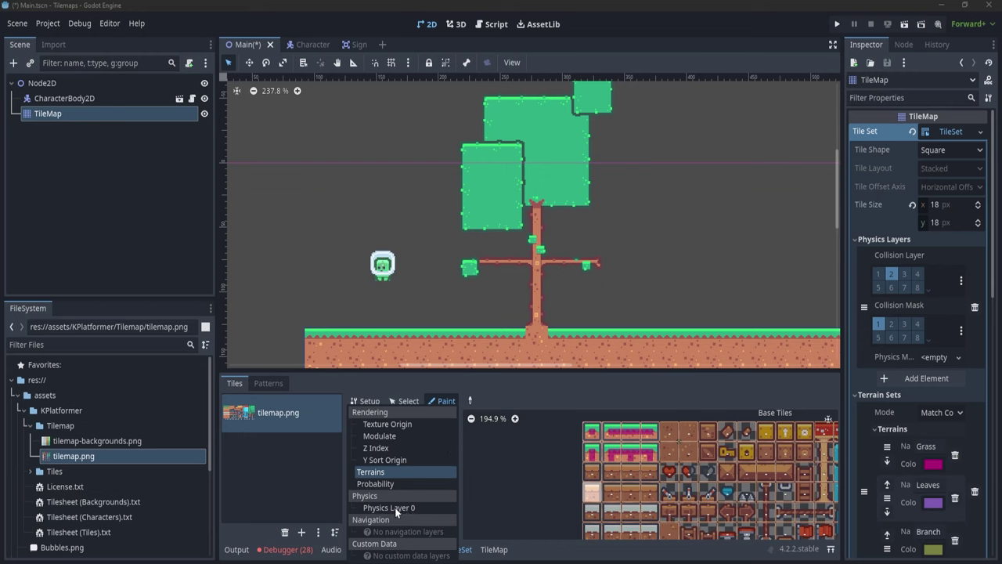
pyautogui.click(414, 509)
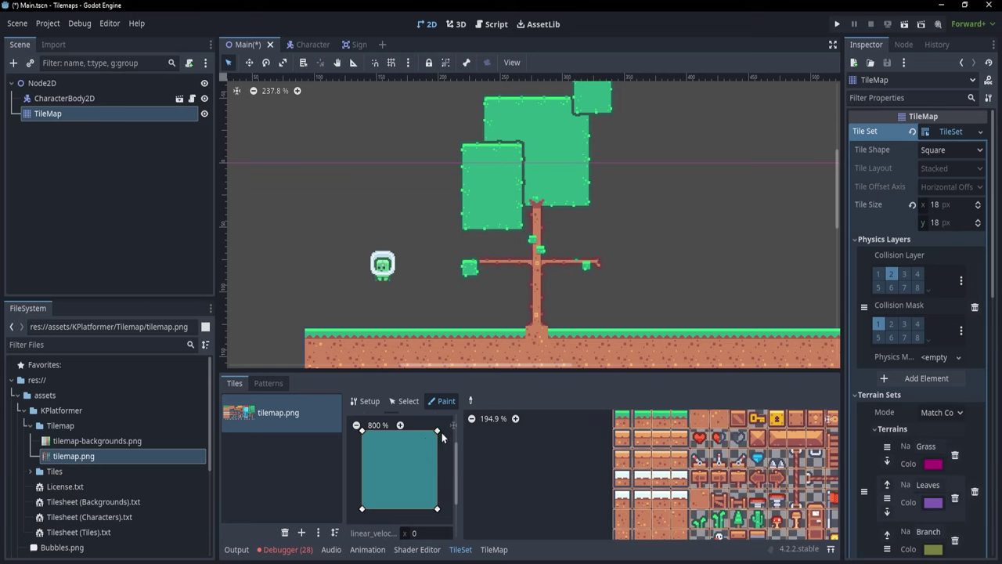
# Step: Paint the full-square collision polygon onto the first grass tile in the atlas's top row
pyautogui.moveTo(437, 509)
pyautogui.mouseDown()
pyautogui.moveTo(397, 467)
pyautogui.moveTo(380, 468)
pyautogui.moveTo(435, 509)
pyautogui.mouseUp()
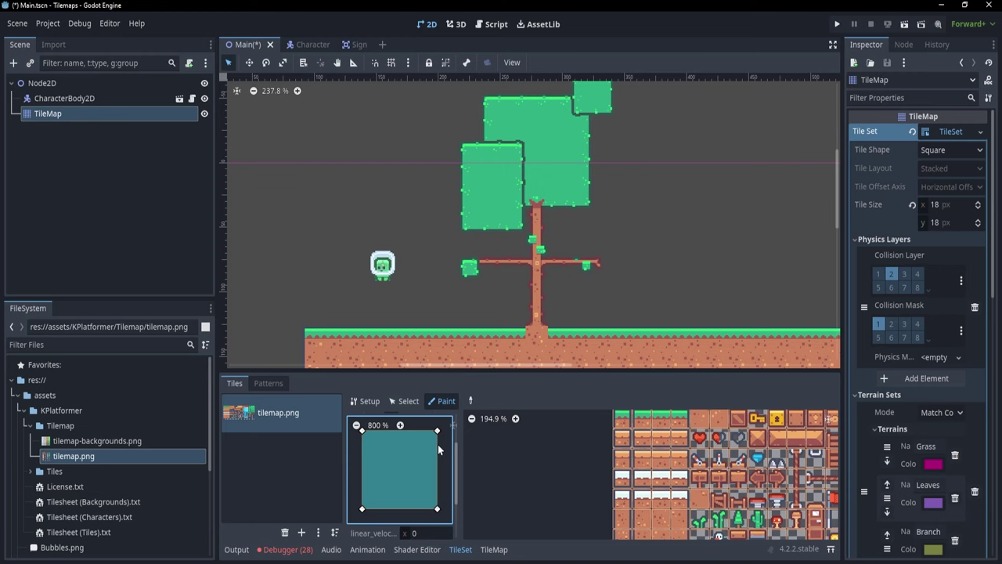
pyautogui.scroll(5, 634, 461)
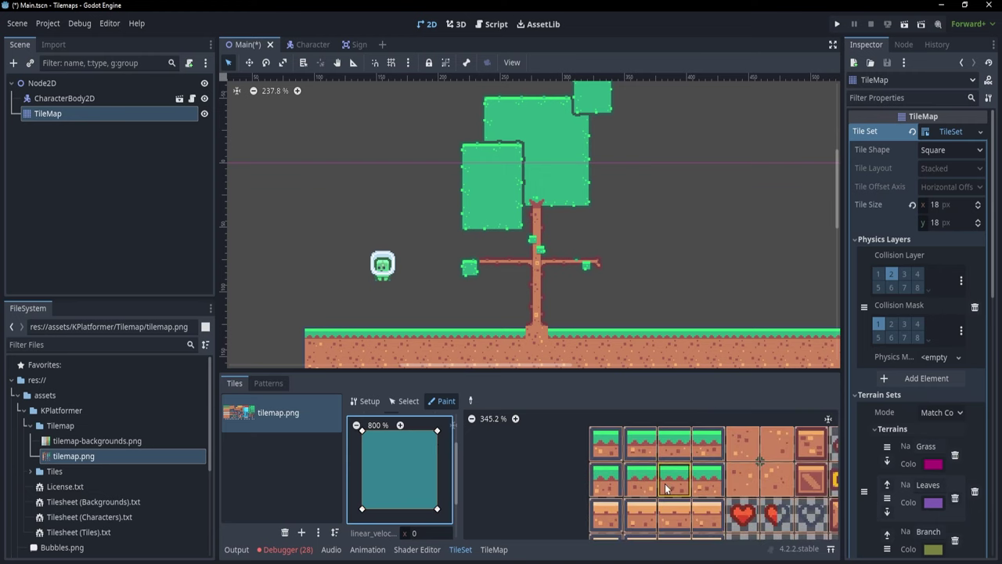
pyautogui.scroll(1, 624, 496)
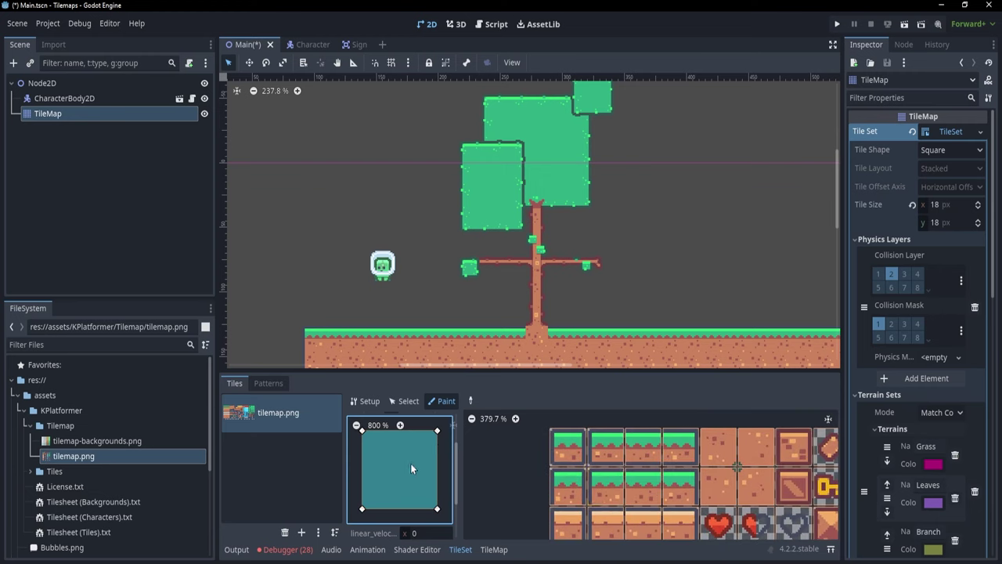
pyautogui.click(574, 449)
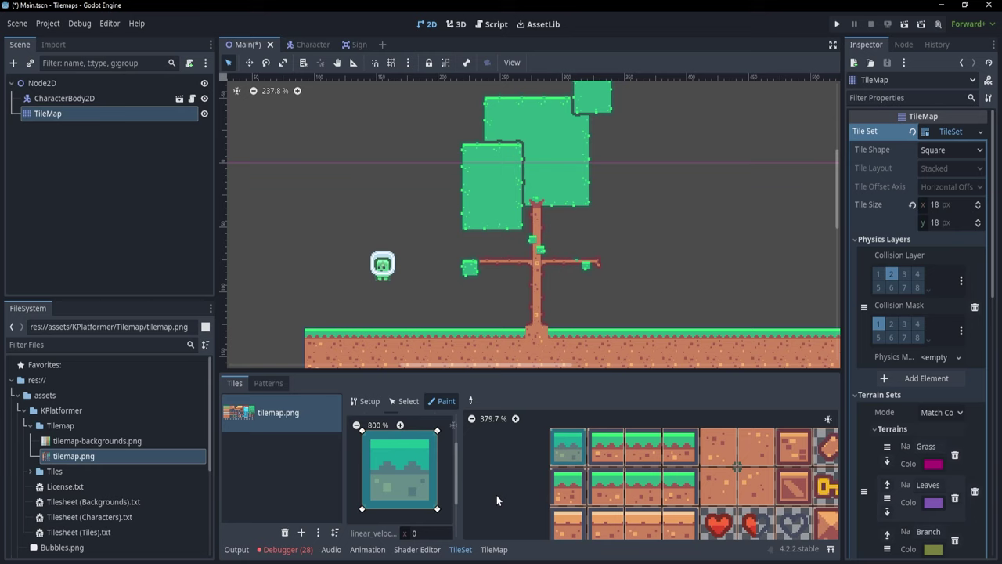
# Step: Paint the full-square collision polygon onto the remaining grass tiles in the atlas's top two rows
pyautogui.click(613, 447)
pyautogui.moveTo(651, 452)
pyautogui.mouseDown()
pyautogui.moveTo(679, 458)
pyautogui.moveTo(650, 489)
pyautogui.moveTo(603, 491)
pyautogui.moveTo(624, 508)
pyautogui.mouseUp()
pyautogui.scroll(-3, 626, 470)
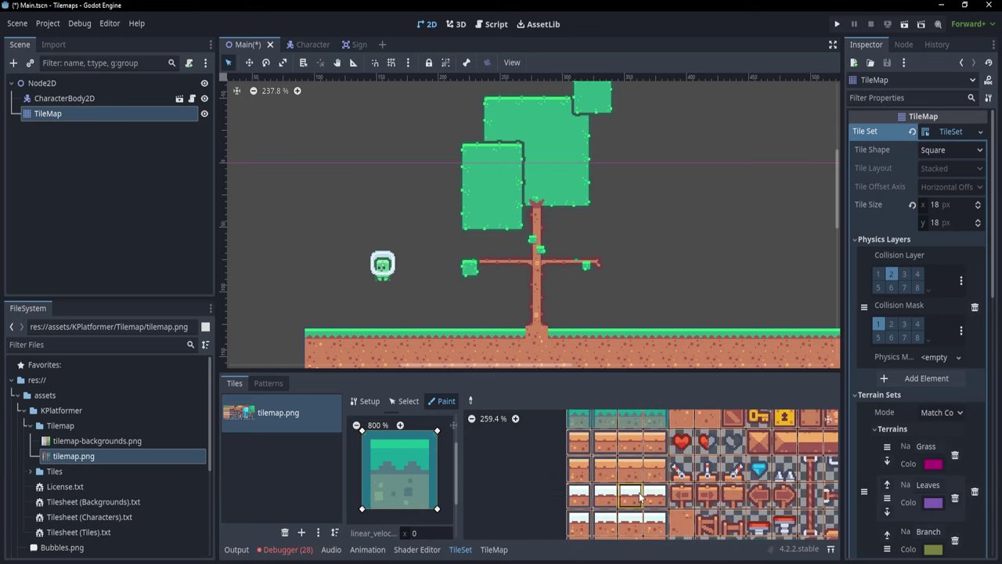
# Step: Paint the full-square collision polygon onto the dirt tiles below the snow tiles at the atlas's lower edge
pyautogui.moveTo(625, 458); pyautogui.dragTo(634, 386, button='middle')
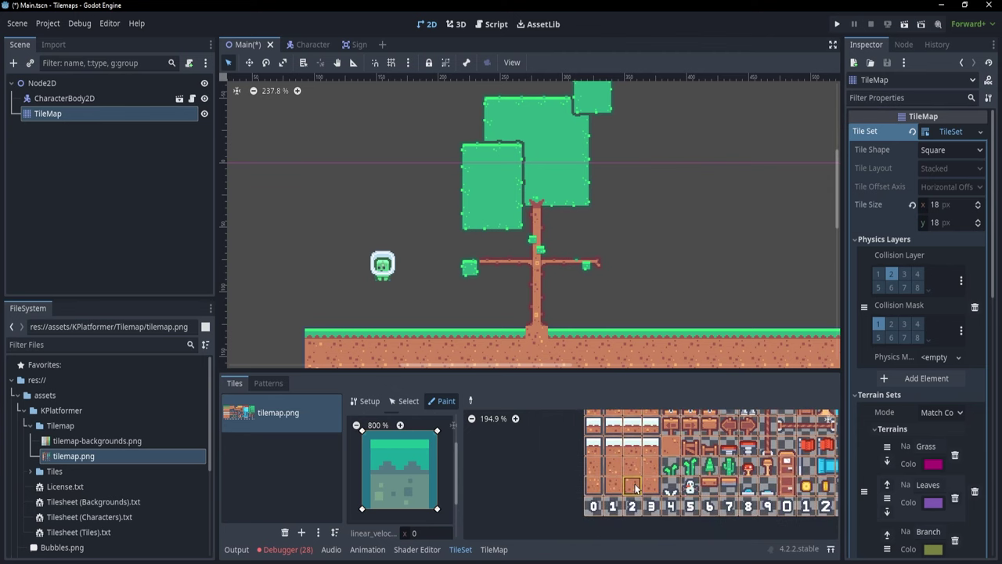
pyautogui.scroll(3, 633, 465)
pyautogui.click(594, 471)
pyautogui.moveTo(616, 473)
pyautogui.mouseDown()
pyautogui.moveTo(670, 470)
pyautogui.moveTo(591, 489)
pyautogui.mouseUp()
pyautogui.scroll(-4, 692, 478)
# Step: Paint the full-square collision polygon onto all the green leaf tiles of the atlas
pyautogui.moveTo(696, 462); pyautogui.dragTo(462, 501, button='middle')
pyautogui.scroll(3, 642, 492)
pyautogui.scroll(2, 692, 487)
pyautogui.hscroll(2, 692, 487)
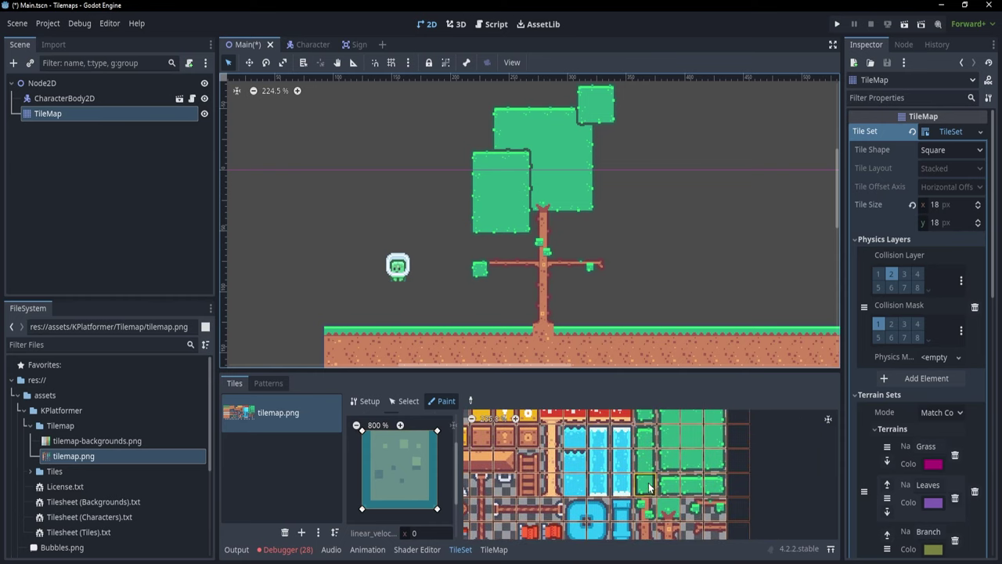
pyautogui.click(690, 482)
pyautogui.moveTo(669, 484); pyautogui.dragTo(711, 484)
pyautogui.moveTo(716, 480); pyautogui.dragTo(708, 514, button='middle')
pyautogui.moveTo(708, 505)
pyautogui.mouseDown()
pyautogui.moveTo(709, 465)
pyautogui.moveTo(679, 496)
pyautogui.moveTo(653, 449)
pyautogui.moveTo(638, 446)
pyautogui.mouseUp()
pyautogui.scroll(-1, 651, 491)
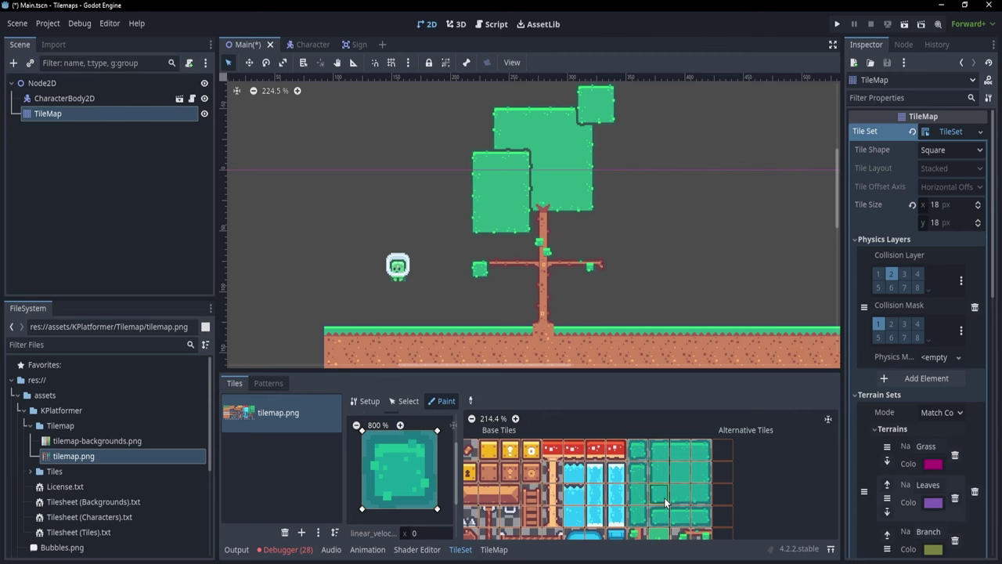
pyautogui.moveTo(675, 514); pyautogui.dragTo(692, 474, button='middle')
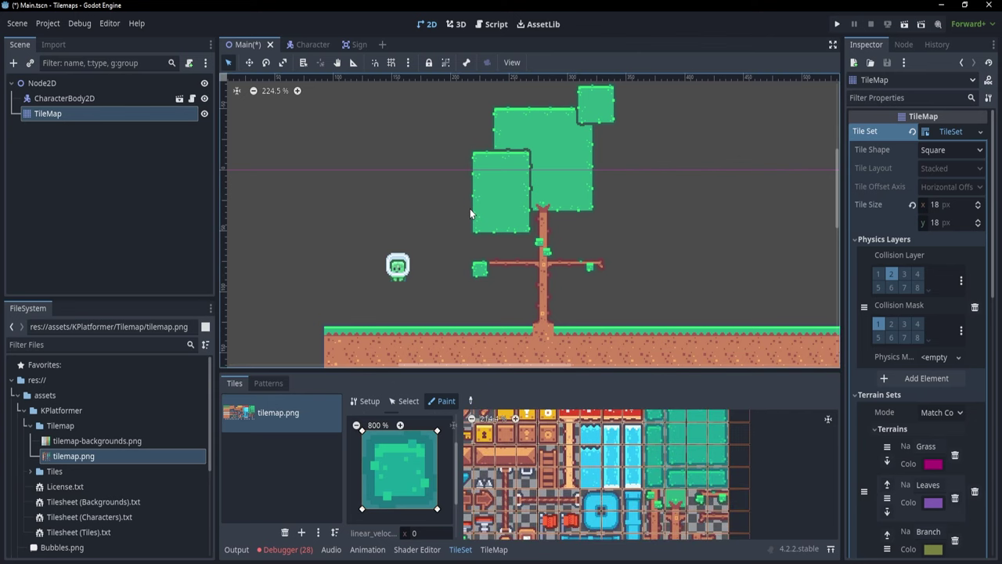
# Step: Save the scene, run the project and test the ground collision by walking and jumping the character on the grass
pyautogui.hotkey('ctrl', 's')
pyautogui.press('F5')
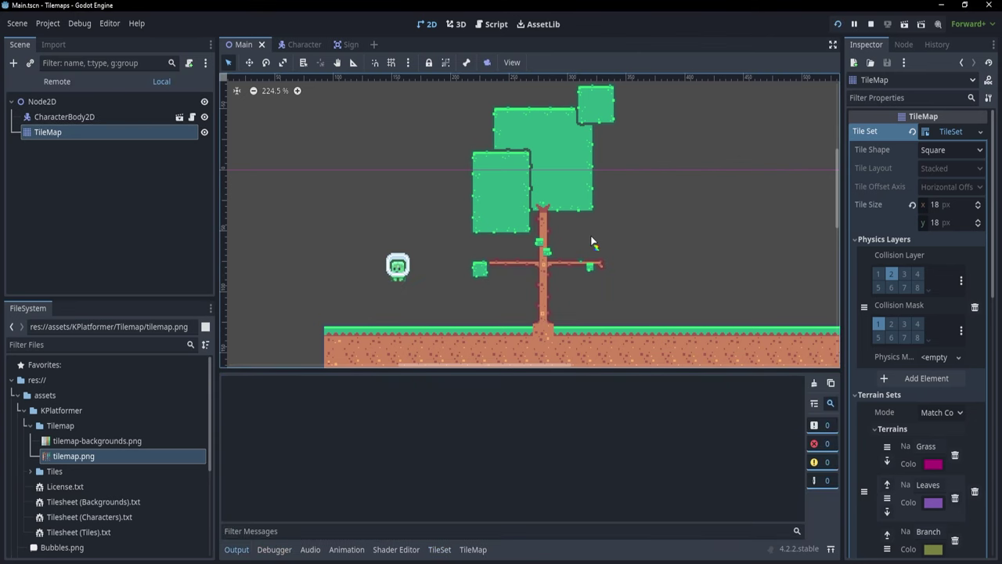
pyautogui.press('Right')
pyautogui.press('Left')
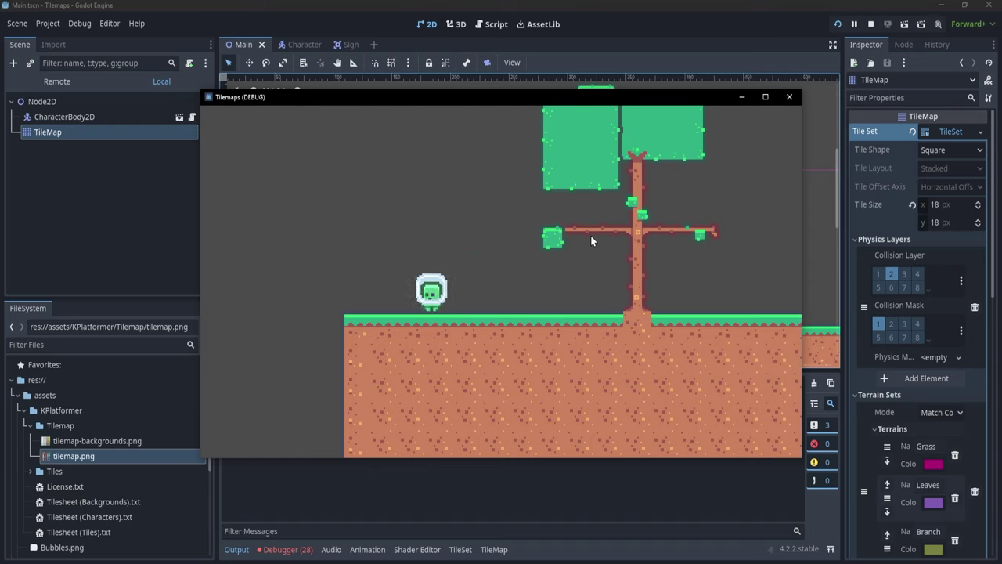
pyautogui.press('Right')
pyautogui.press('Left')
pyautogui.press('Right')
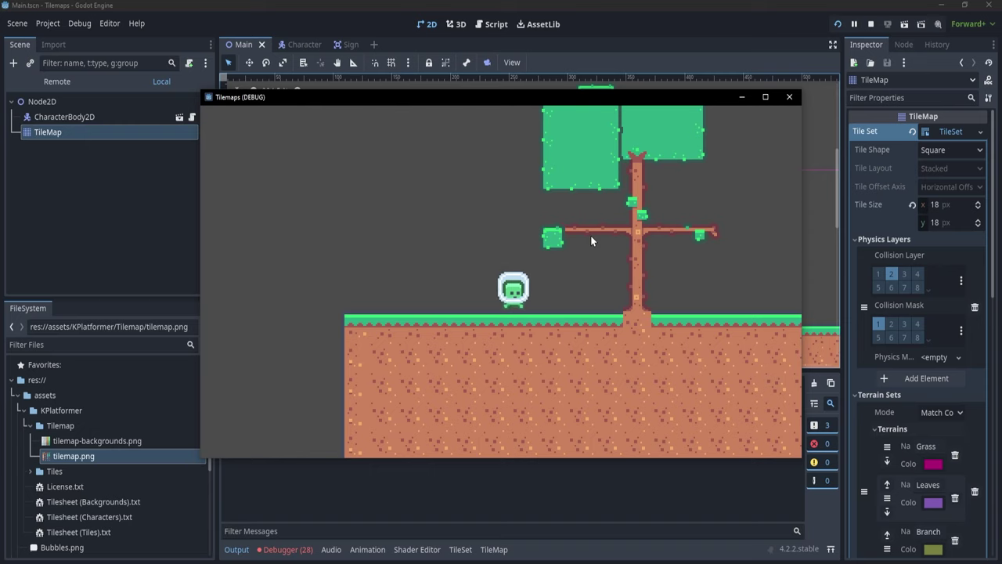
pyautogui.press('Left')
pyautogui.press('Right')
pyautogui.press('space')
pyautogui.press('Left')
pyautogui.press('Right')
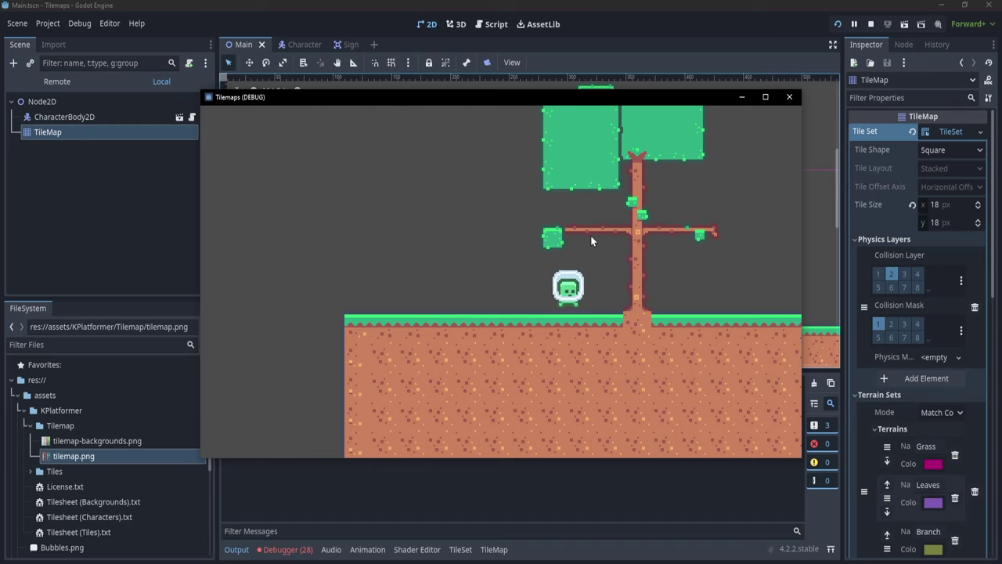
pyautogui.press('Left')
pyautogui.press('space')
pyautogui.press('Right')
pyautogui.press('Left')
pyautogui.press('space')
pyautogui.press('Right')
pyautogui.press('Left')
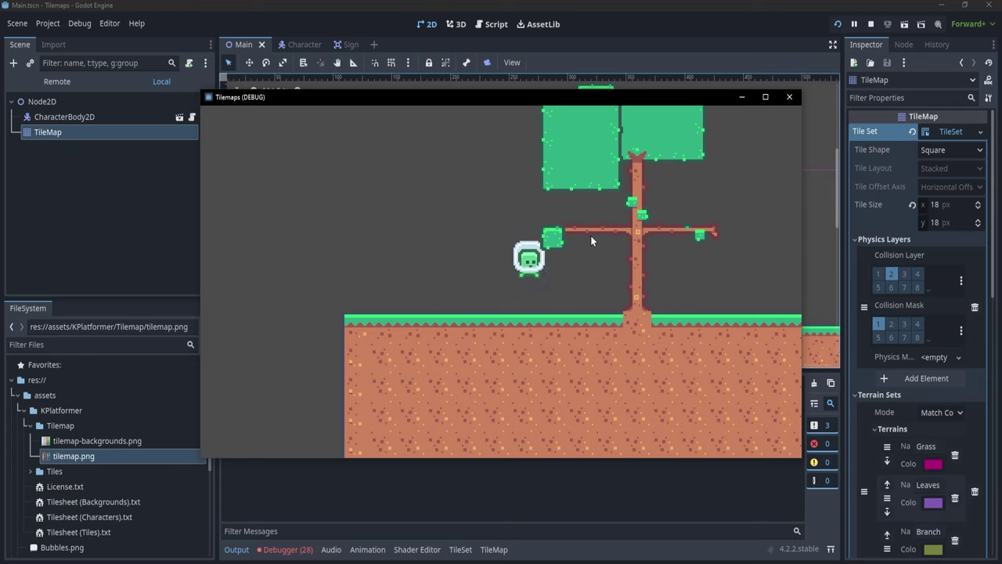
pyautogui.press('Right')
pyautogui.press('space')
pyautogui.press('Left')
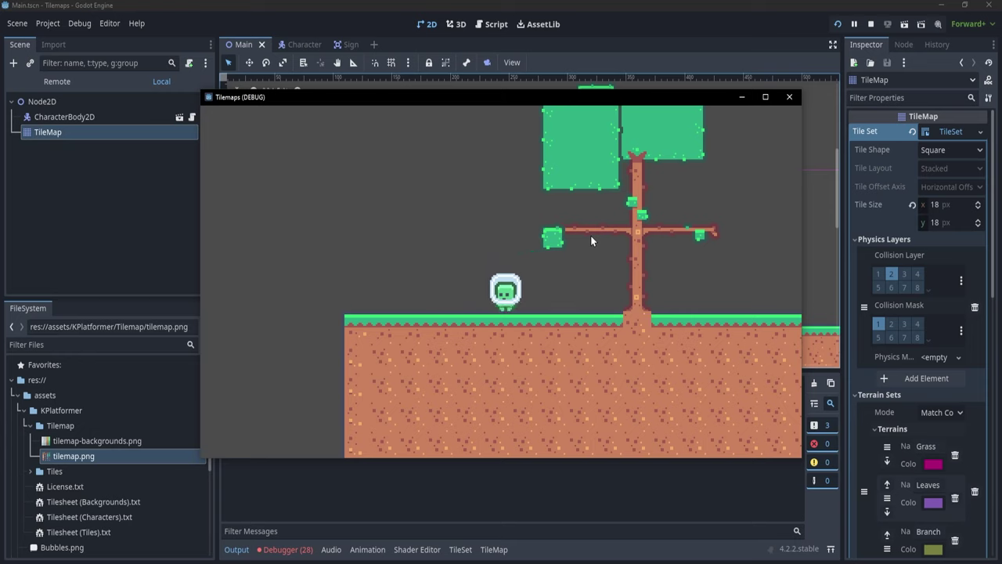
pyautogui.press('Right')
pyautogui.press('Left')
pyautogui.press('space')
pyautogui.press('Right')
pyautogui.press('Left')
pyautogui.press('space')
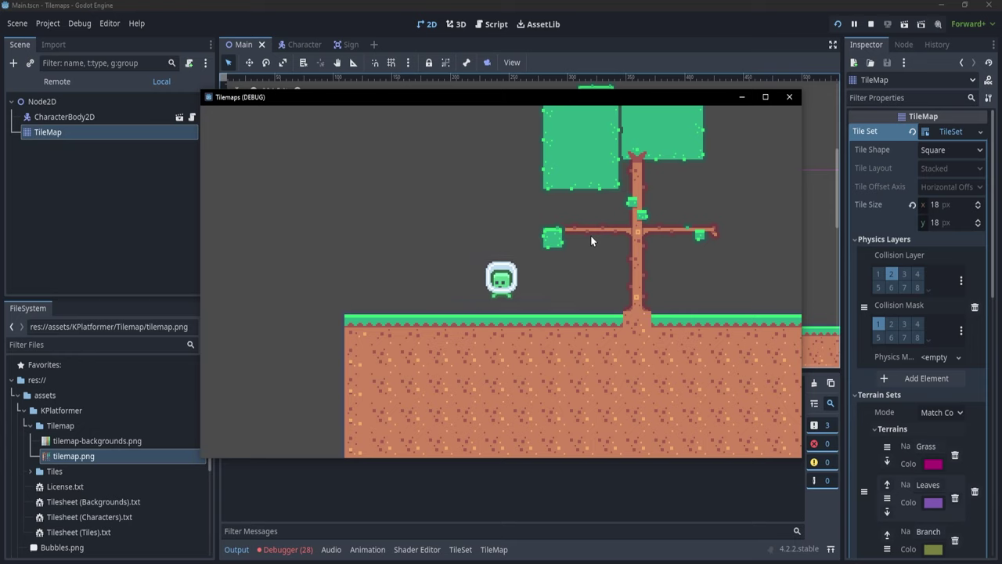
# Step: Test the tree's collision by walking the character into the trunk and back, and stop the running game
pyautogui.press('space')
pyautogui.press('Right')
pyautogui.press('Right')
pyautogui.press('Left')
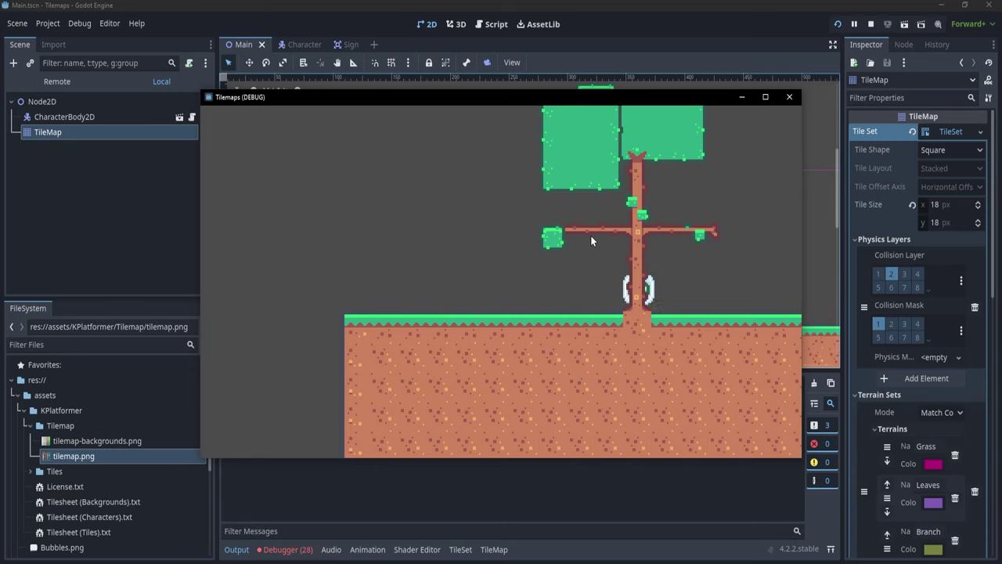
pyautogui.press('Right')
pyautogui.press('Left')
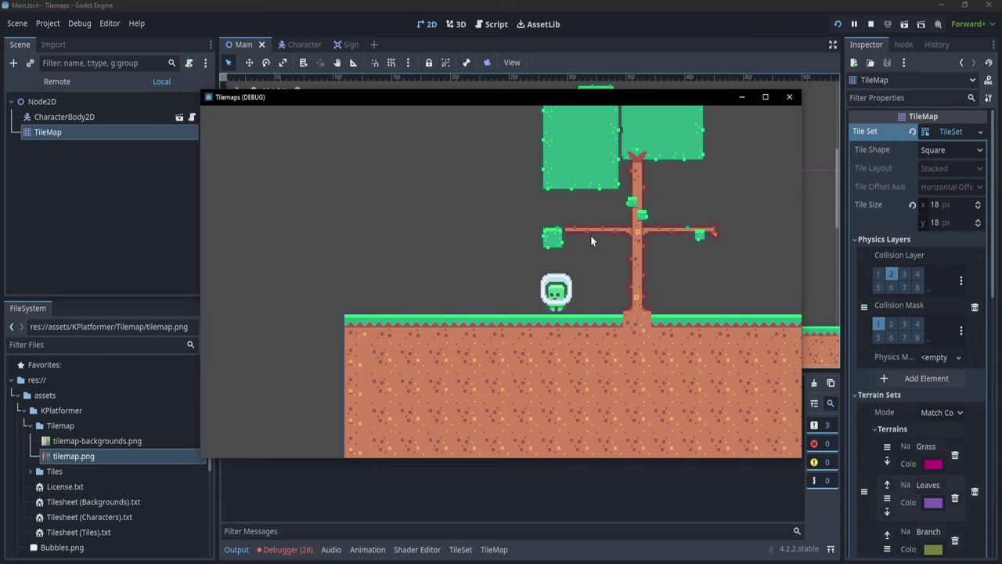
pyautogui.press('F8')
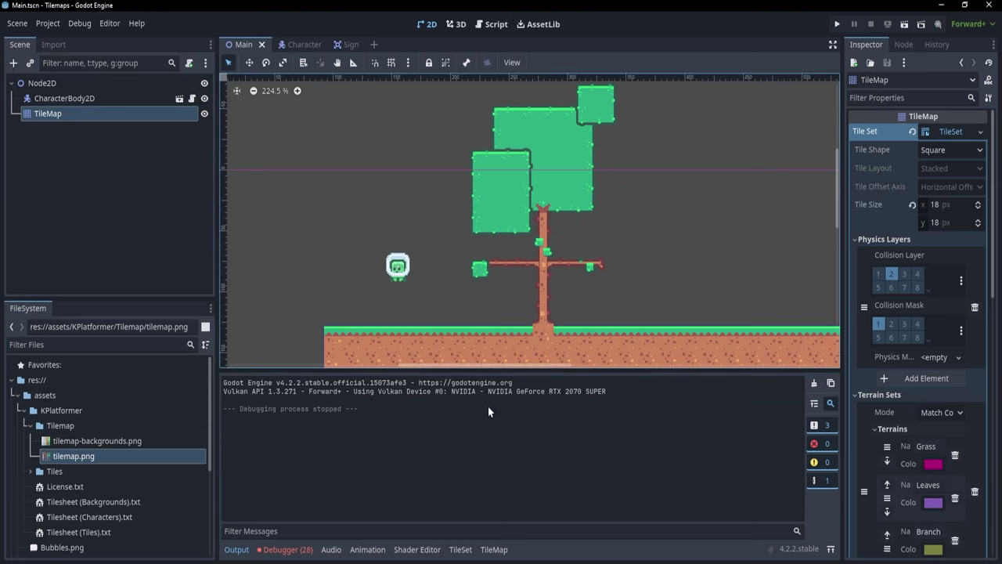
# Step: Reopen the tile set and paint the full-square collision polygon onto the trunk tile with leaves
pyautogui.click(463, 549)
pyautogui.scroll(-4, 708, 458)
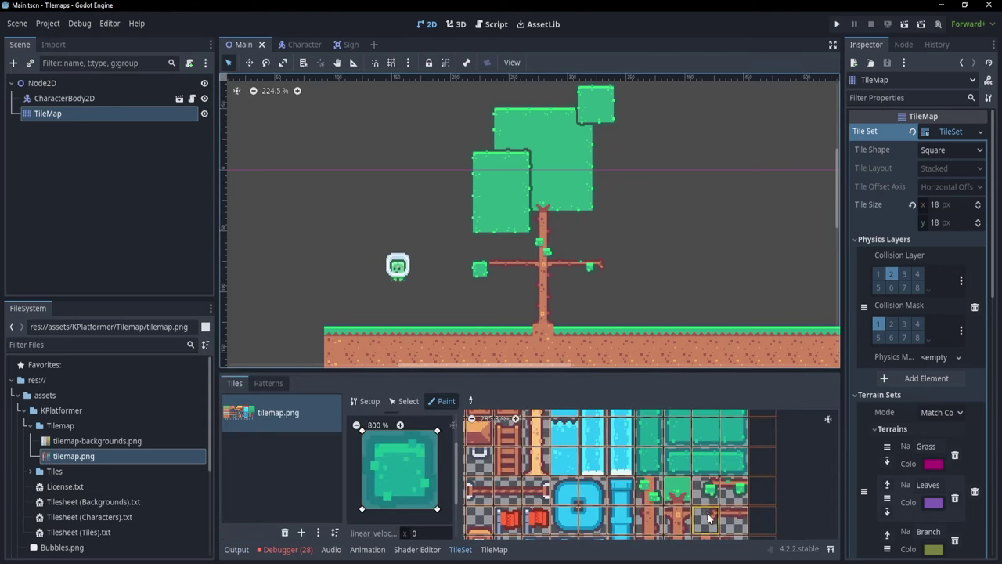
pyautogui.scroll(1, 708, 458)
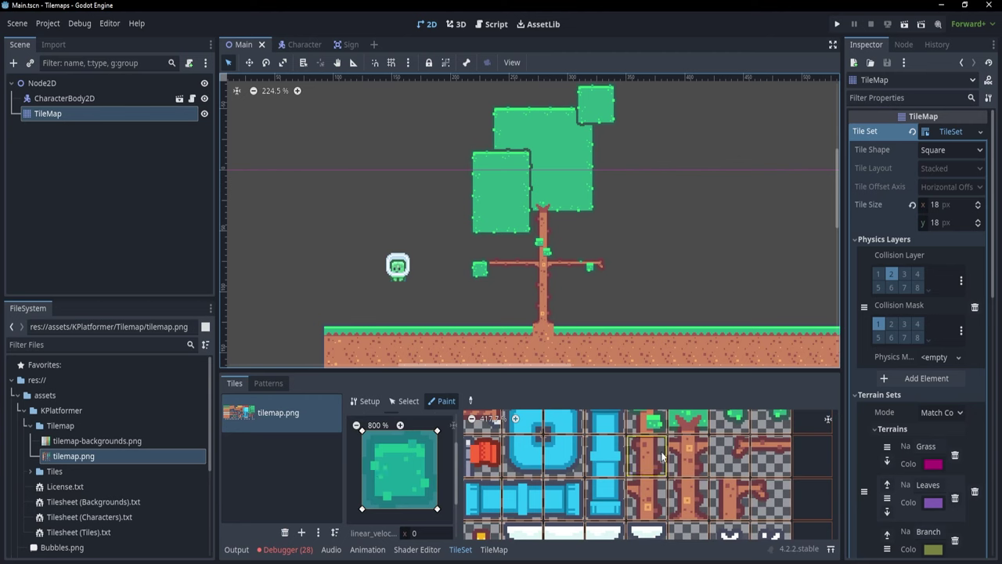
pyautogui.scroll(1, 657, 492)
pyautogui.moveTo(657, 492); pyautogui.dragTo(653, 499, button='middle')
pyautogui.click(629, 450)
pyautogui.scroll(1, 410, 471)
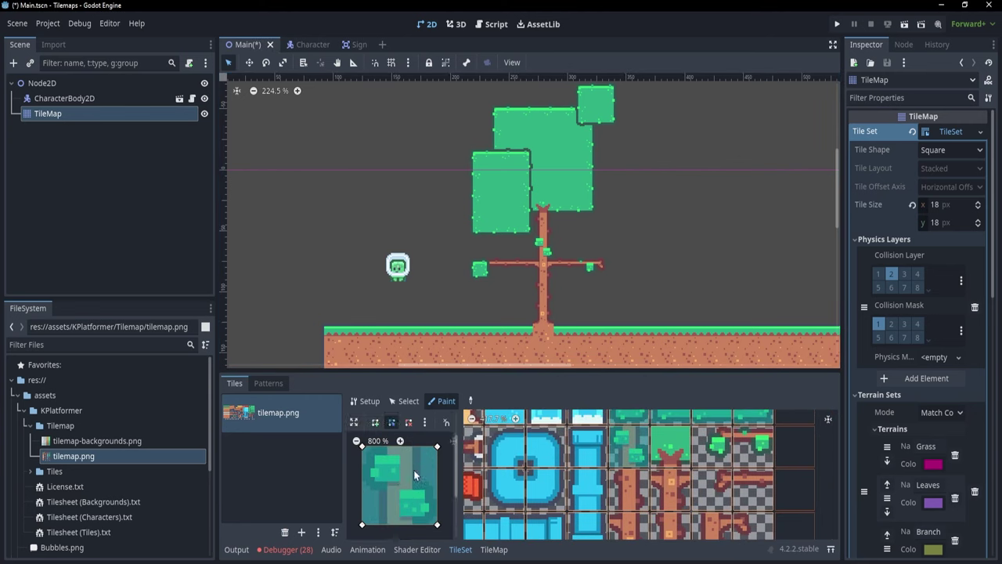
# Step: Narrow the collision polygon to the width of the trunk by moving its four corners inward
pyautogui.scroll(-1, 415, 470)
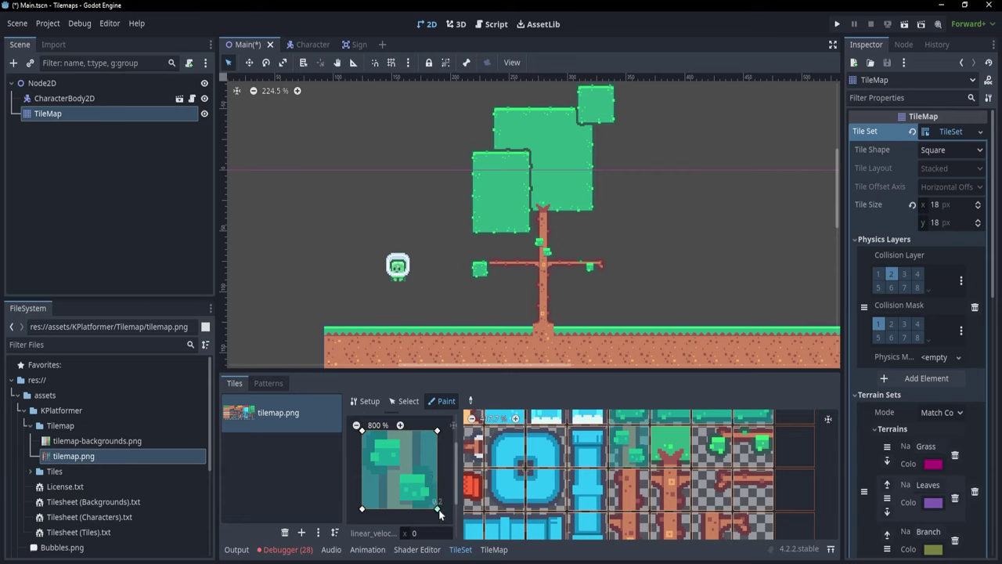
pyautogui.moveTo(439, 509); pyautogui.dragTo(415, 511)
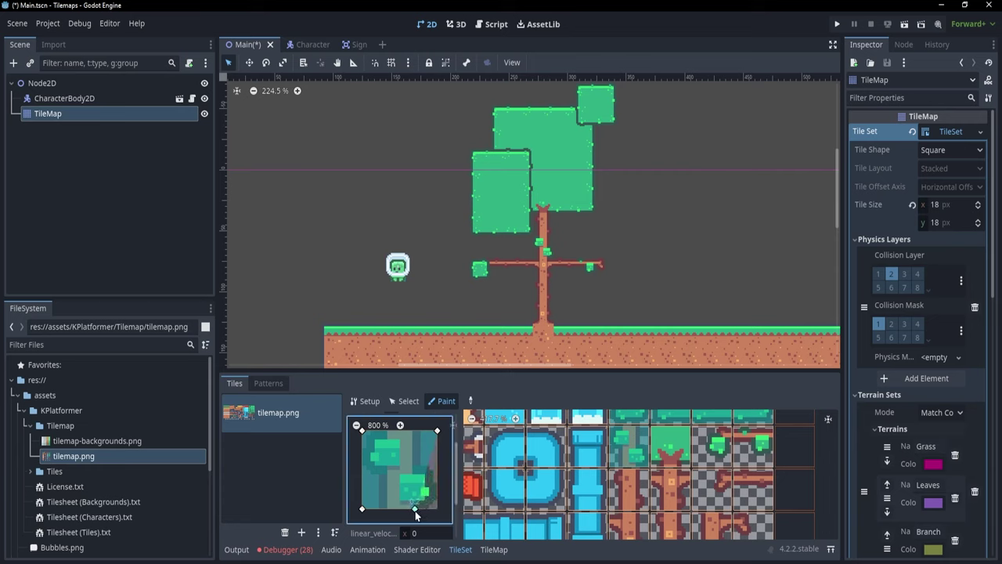
pyautogui.moveTo(437, 429); pyautogui.dragTo(415, 430)
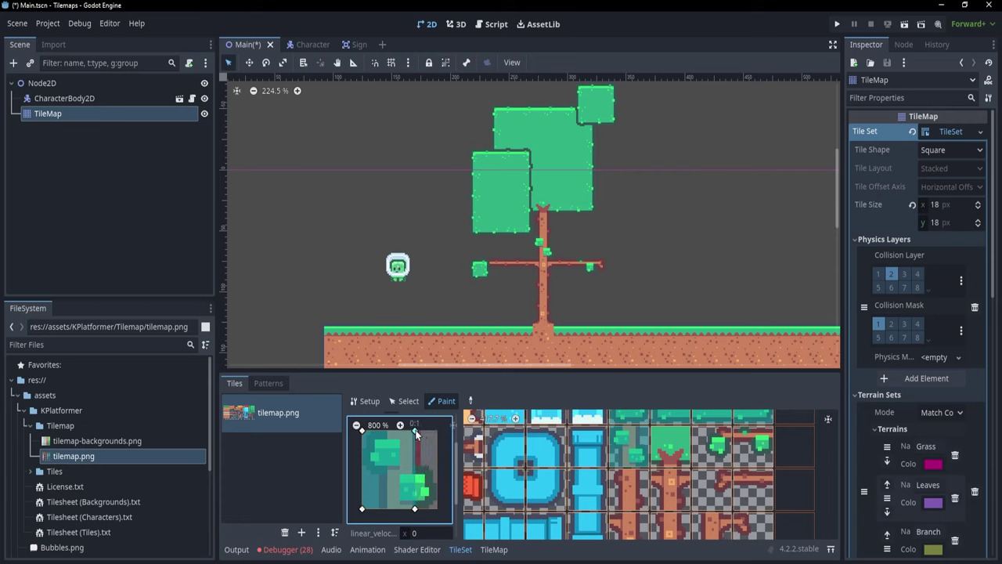
pyautogui.moveTo(416, 513); pyautogui.dragTo(419, 513)
pyautogui.moveTo(413, 430); pyautogui.dragTo(419, 430)
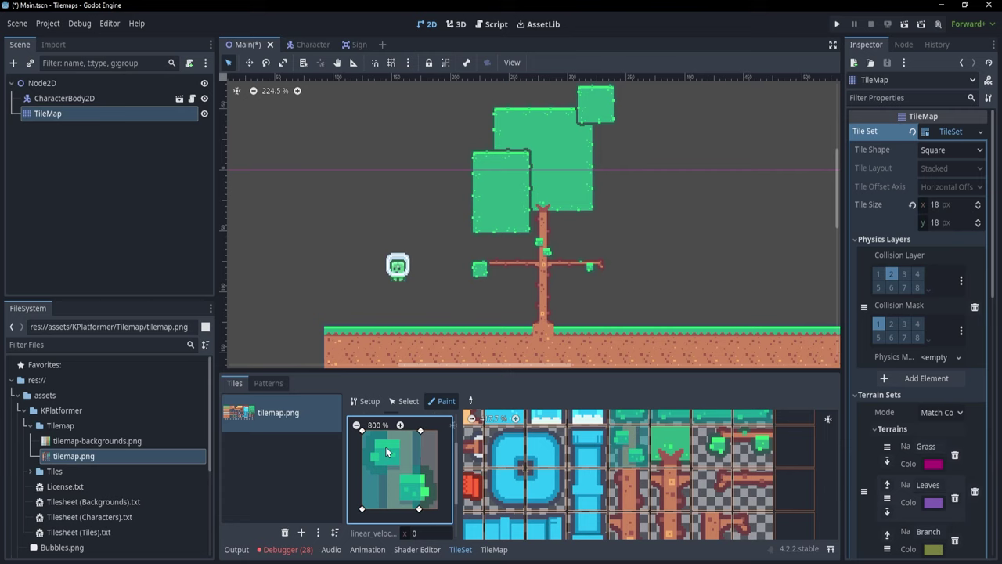
pyautogui.moveTo(361, 430); pyautogui.dragTo(378, 431)
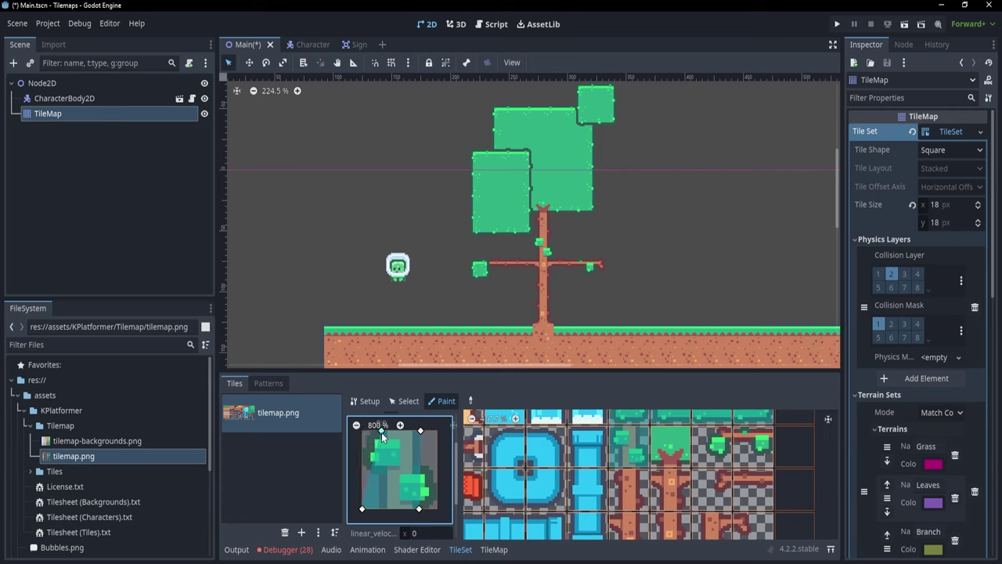
pyautogui.moveTo(361, 508); pyautogui.dragTo(380, 508)
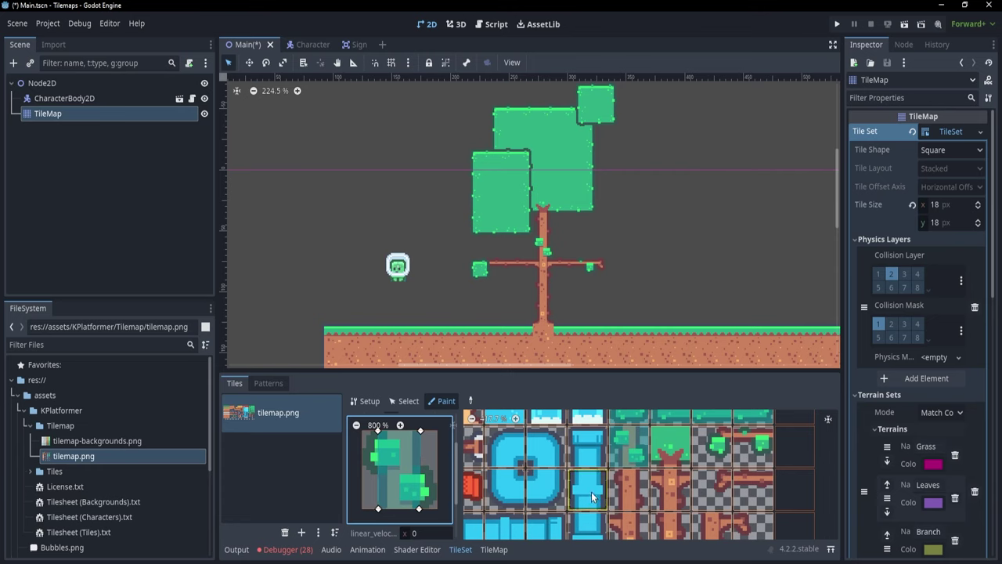
# Step: Paint the trunk-width collision polygon onto the two narrow trunk tiles below the leafy one
pyautogui.click(628, 489)
pyautogui.scroll(-3, 627, 486)
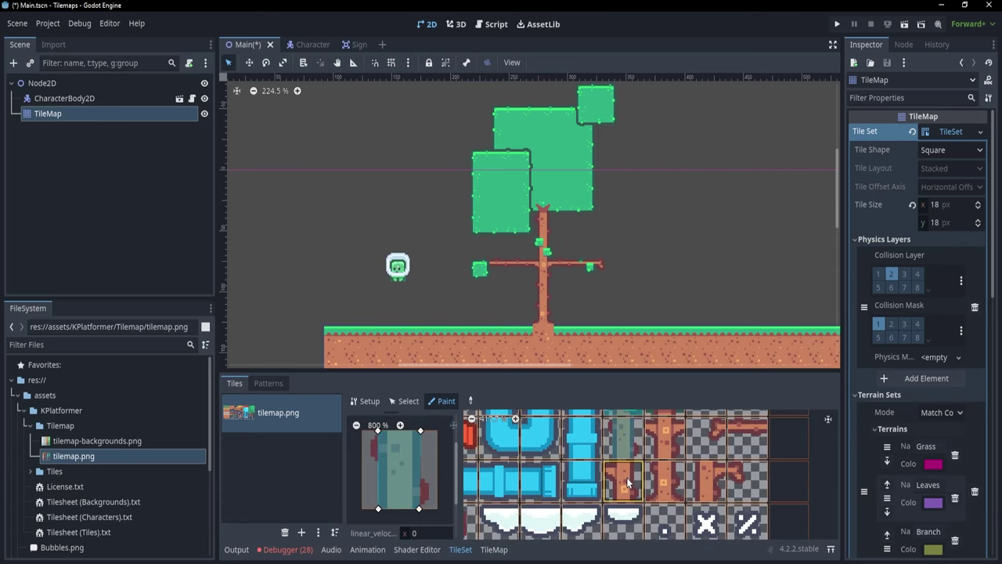
pyautogui.click(627, 482)
pyautogui.moveTo(627, 482); pyautogui.dragTo(613, 496, button='middle')
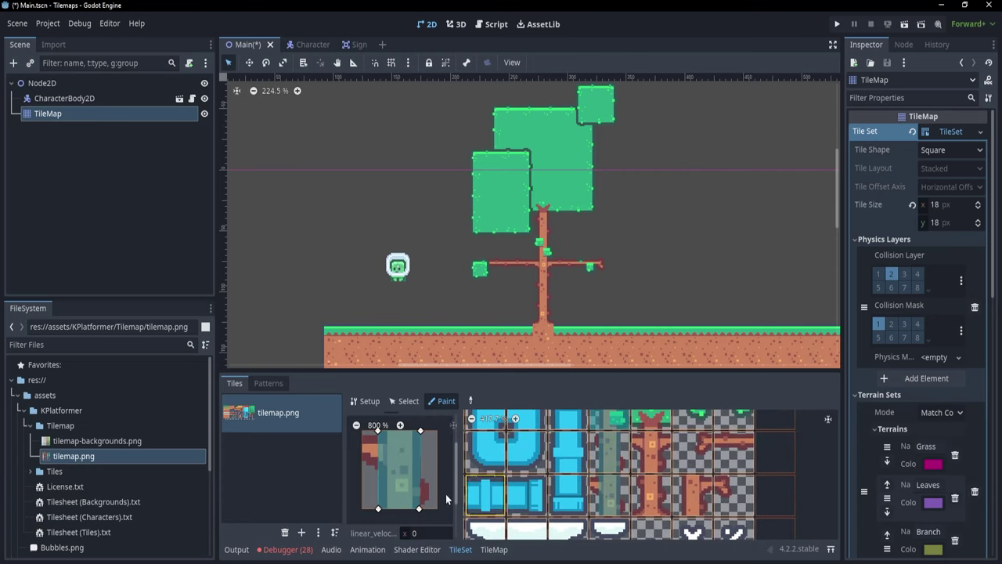
pyautogui.click(618, 468)
# Step: Add points on the collision polygon's left side and shape them to cover the trunk's left branch stub
pyautogui.click(378, 467)
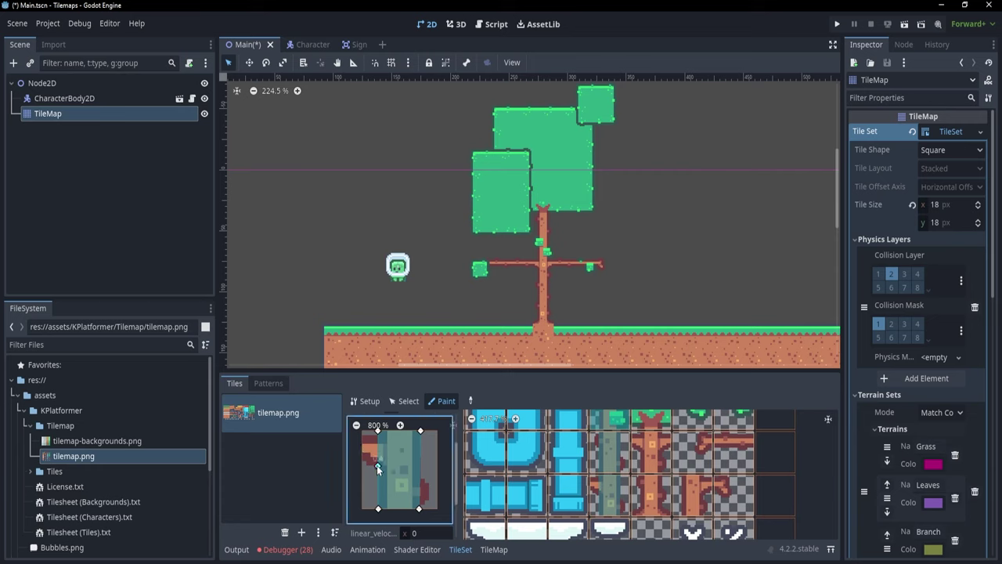
pyautogui.moveTo(378, 468); pyautogui.dragTo(362, 434)
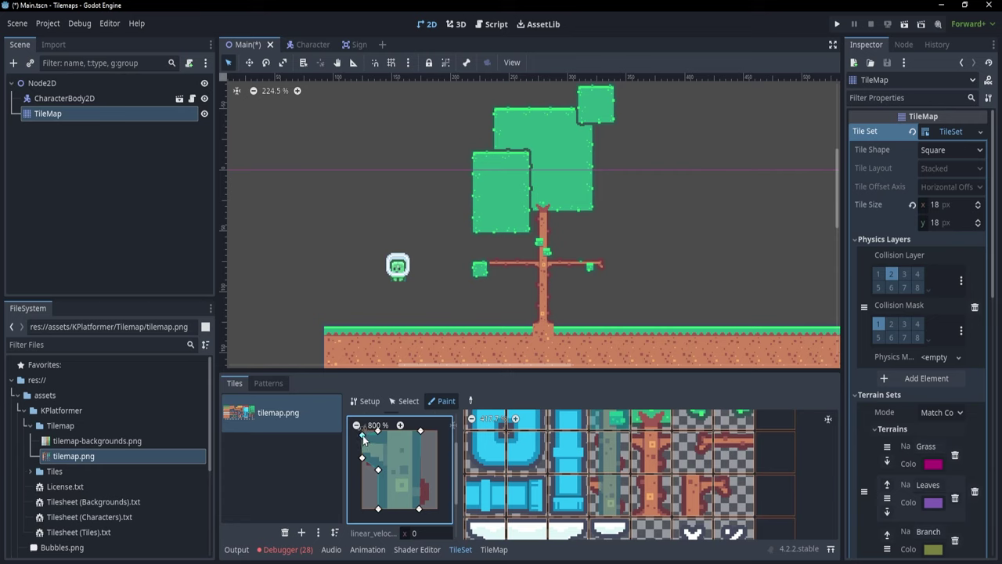
pyautogui.click(378, 428)
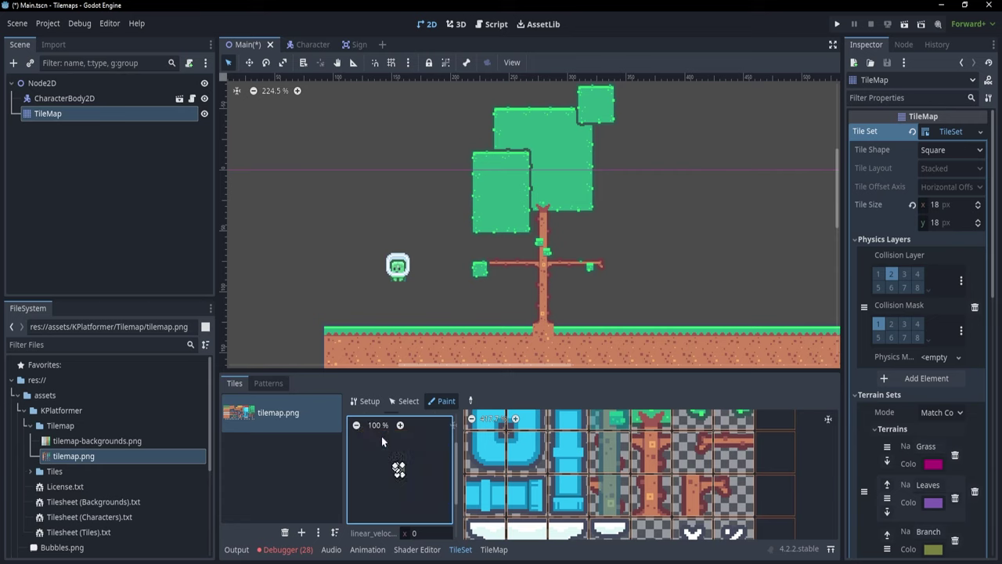
pyautogui.scroll(4, 398, 463)
pyautogui.scroll(-3, 402, 462)
pyautogui.click(401, 440)
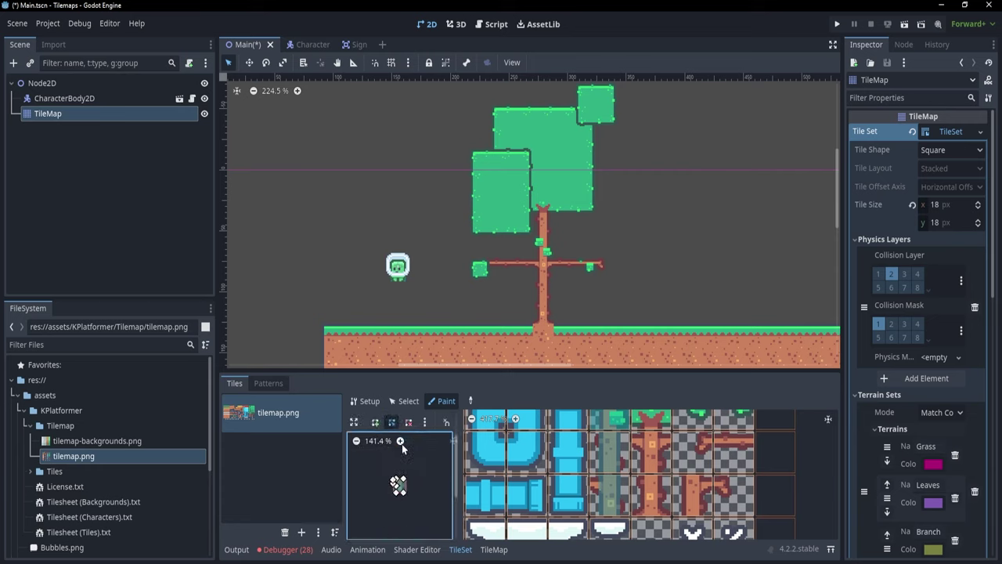
pyautogui.click(400, 440)
pyautogui.click(400, 441)
pyautogui.click(400, 441)
pyautogui.click(400, 440)
pyautogui.click(400, 440)
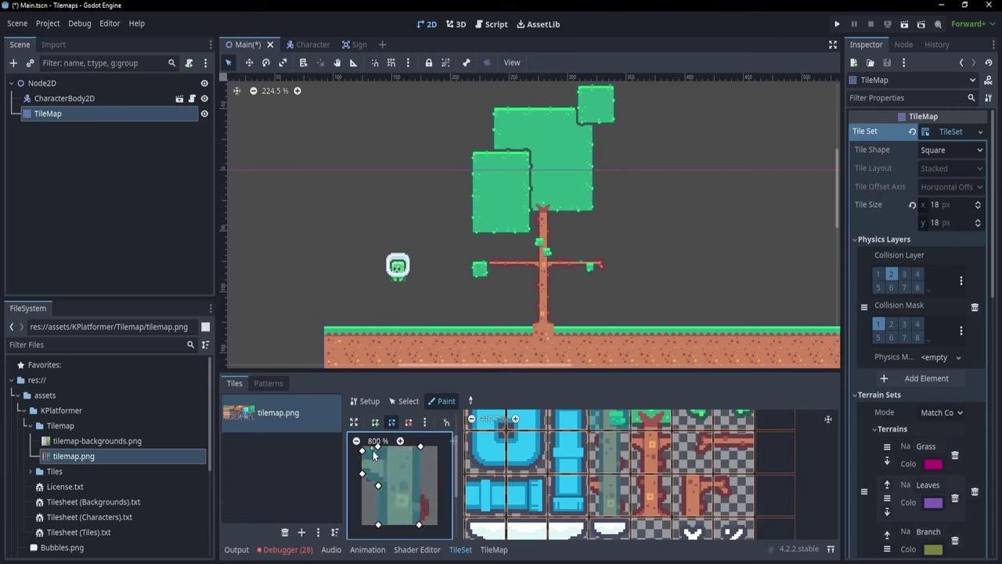
pyautogui.moveTo(372, 451)
pyautogui.mouseDown()
pyautogui.moveTo(379, 455)
pyautogui.moveTo(378, 440)
pyautogui.moveTo(378, 453)
pyautogui.mouseUp()
# Step: Paint the polygon onto the trunk tile with branches on both sides and extend it over the right branch stub
pyautogui.click(651, 457)
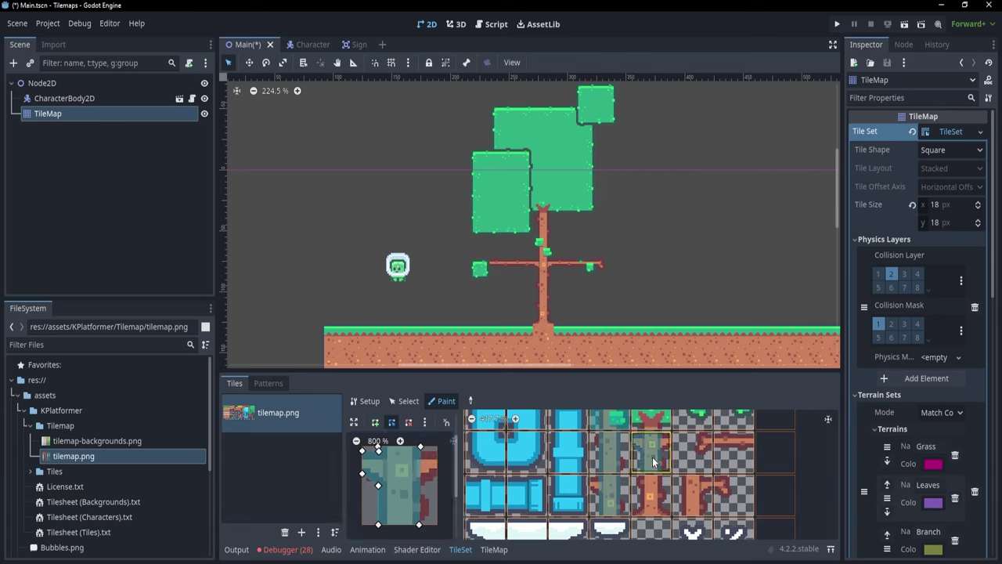
pyautogui.click(421, 484)
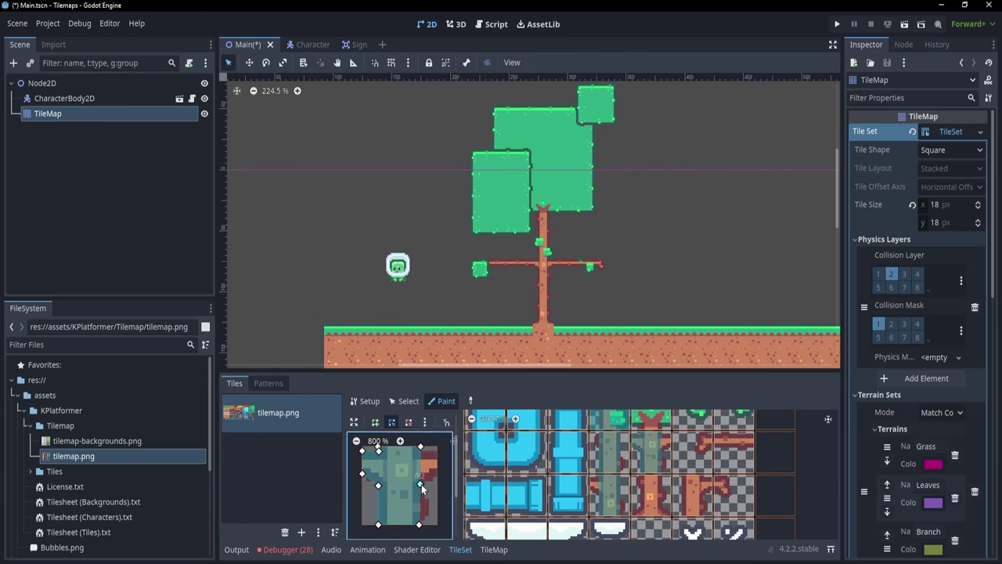
pyautogui.moveTo(420, 475); pyautogui.dragTo(420, 453)
# Step: Paint the collision polygon onto the trunk's flared base tile and delete the branch stub points, leaving a four-point trunk-width polygon
pyautogui.click(652, 490)
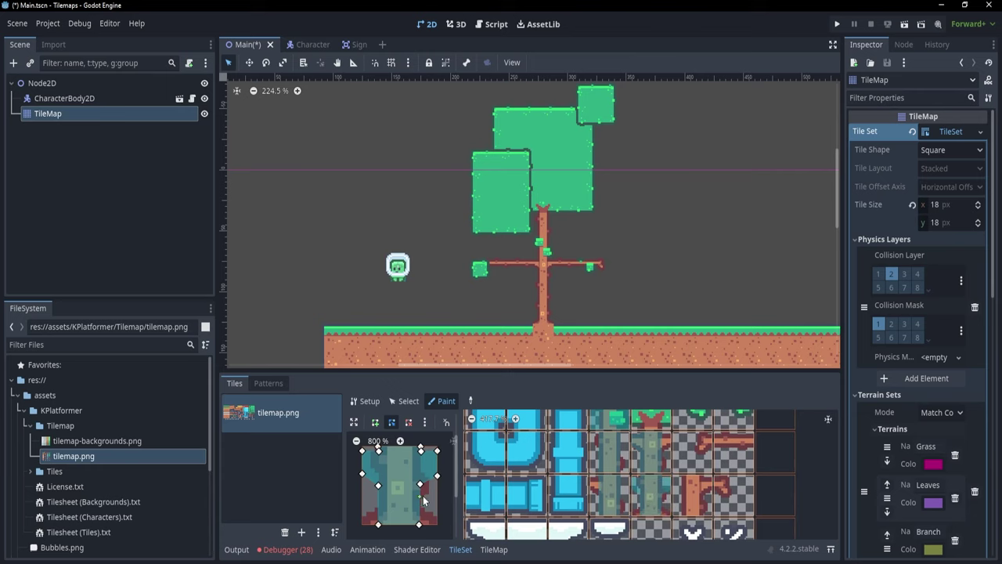
pyautogui.rightClick(362, 450)
pyautogui.rightClick(362, 473)
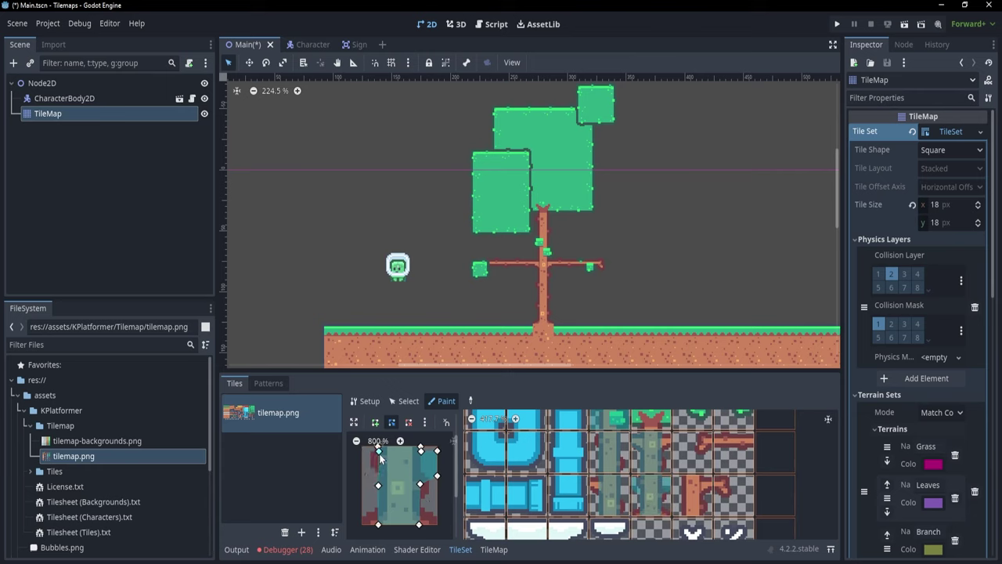
pyautogui.rightClick(378, 485)
pyautogui.rightClick(419, 484)
pyautogui.rightClick(437, 475)
pyautogui.rightClick(437, 450)
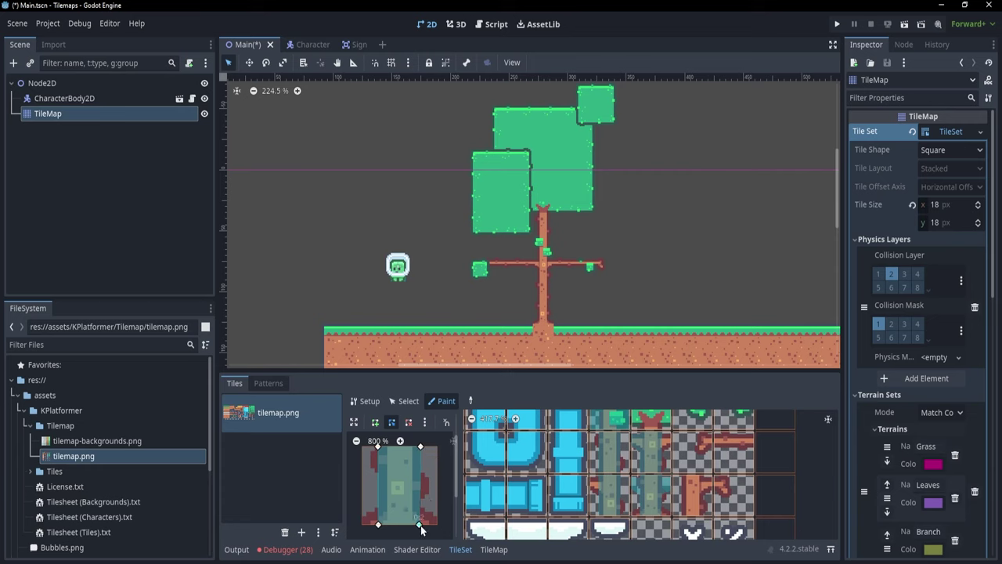
# Step: Reshape the lower part of the collision polygon with extra points so it follows the flared roots on both sides
pyautogui.moveTo(419, 523)
pyautogui.mouseDown()
pyautogui.moveTo(437, 524)
pyautogui.moveTo(419, 507)
pyautogui.mouseUp()
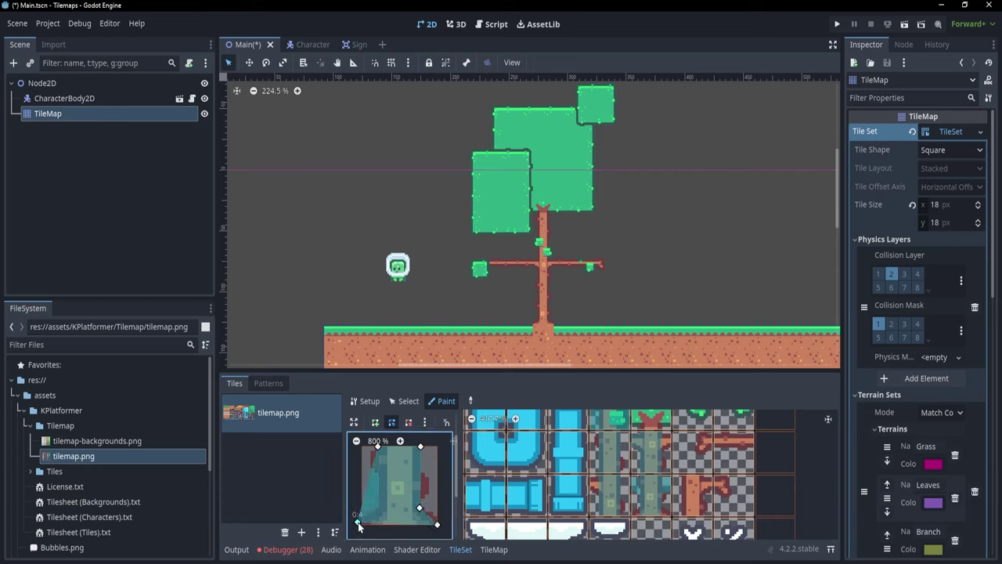
pyautogui.moveTo(358, 522); pyautogui.dragTo(380, 510)
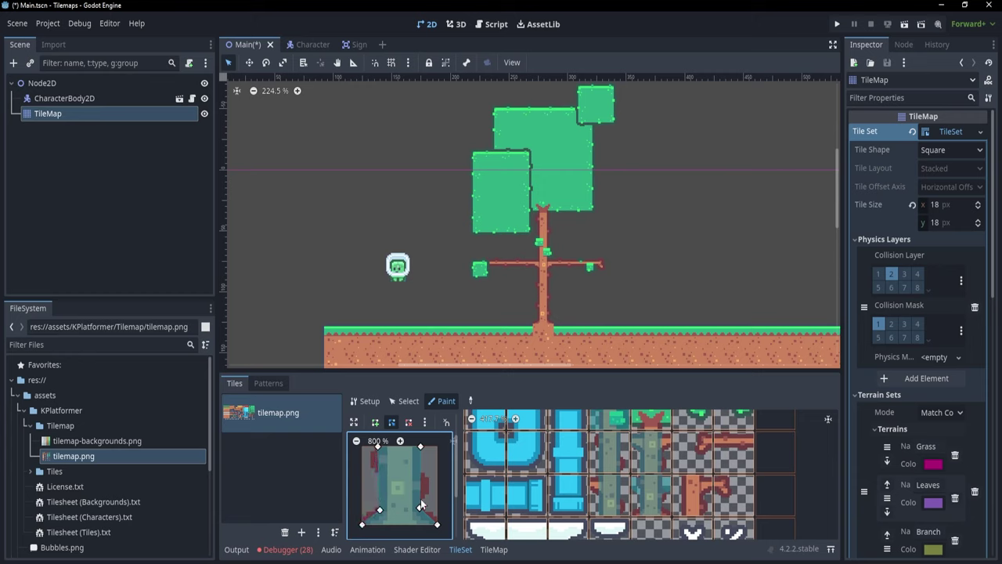
pyautogui.scroll(-1, 436, 492)
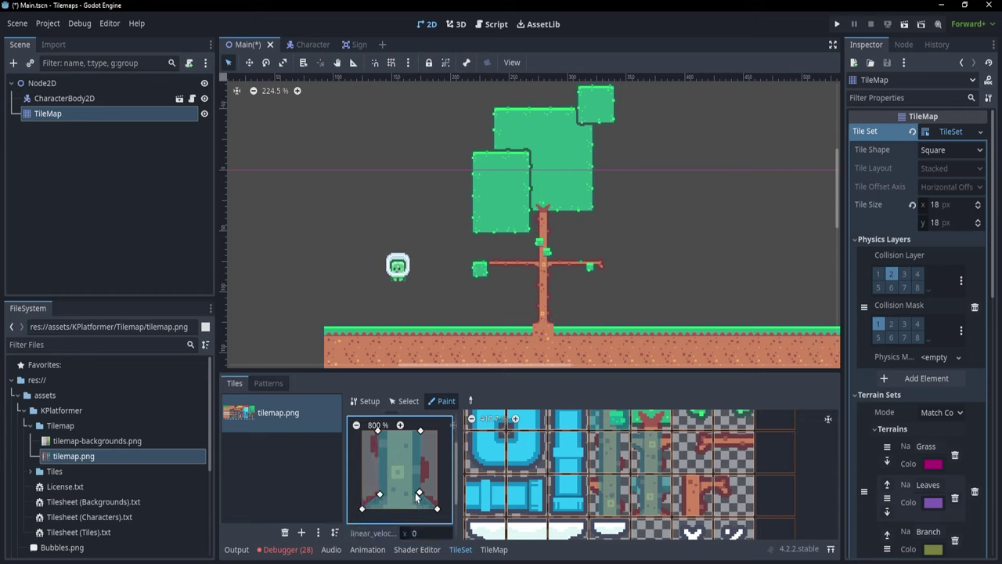
pyautogui.scroll(2, 714, 509)
pyautogui.scroll(-4, 716, 510)
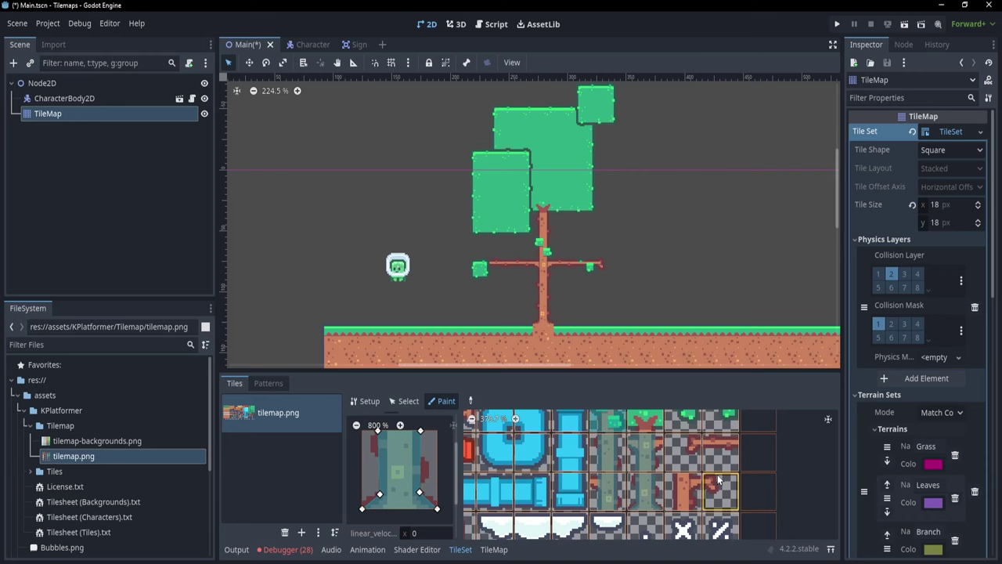
# Step: Run the project and walk the character back and forth against the tree trunk to test its collision
pyautogui.press('F5')
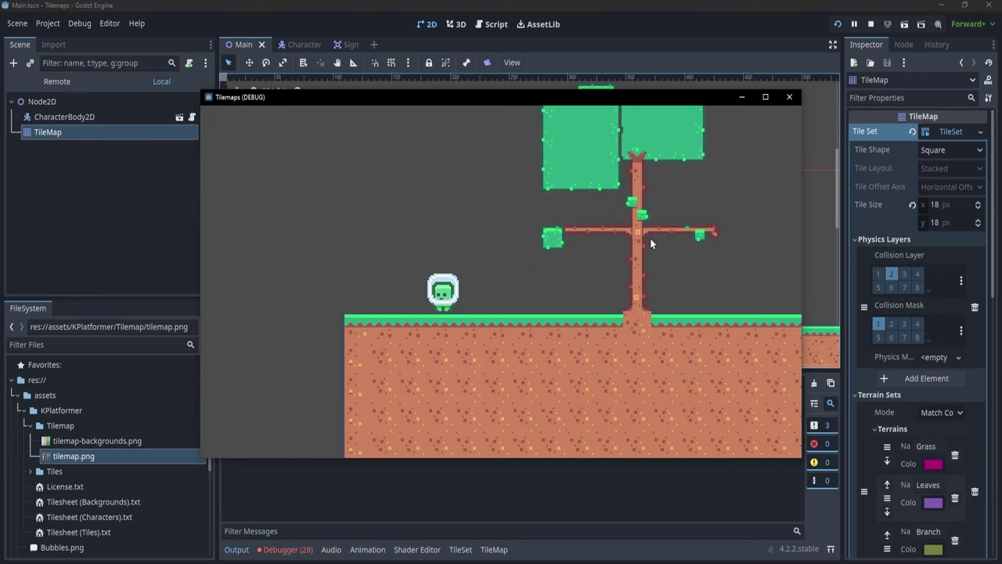
pyautogui.press('Right')
pyautogui.press('Left')
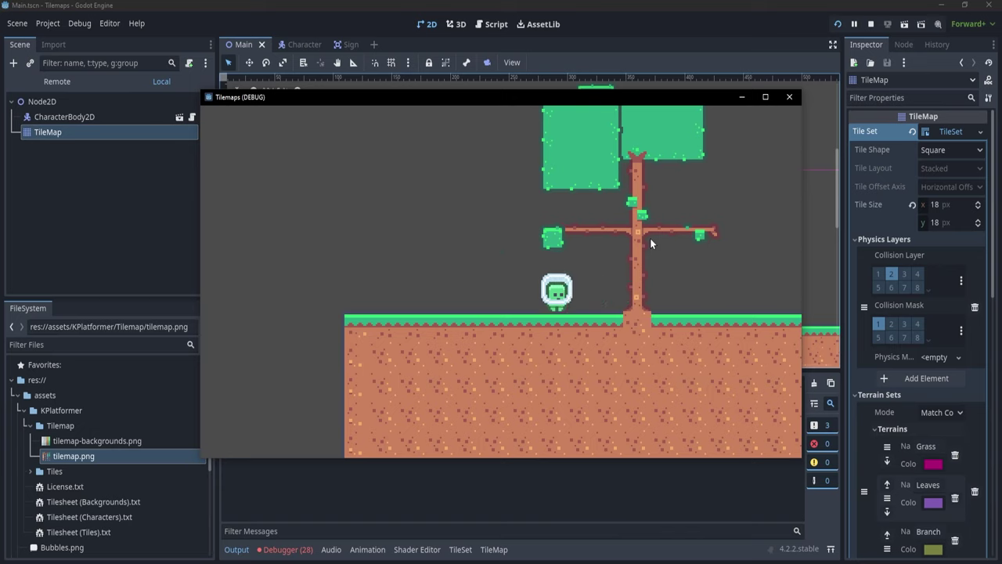
pyautogui.press('Right')
pyautogui.press('Left')
pyautogui.press('Right')
pyautogui.press('Right')
pyautogui.press('Left')
pyautogui.press('Right')
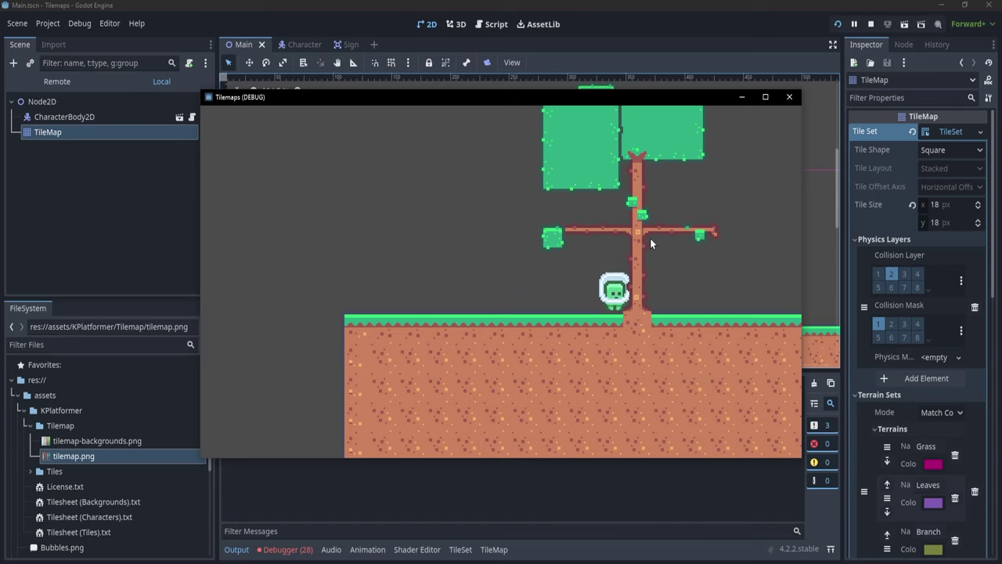
# Step: Make the character jump repeatedly against the trunk to check its collision, and stop the running project
pyautogui.press('Left')
pyautogui.press('Right')
pyautogui.press('Left')
pyautogui.press('space')
pyautogui.press('Right')
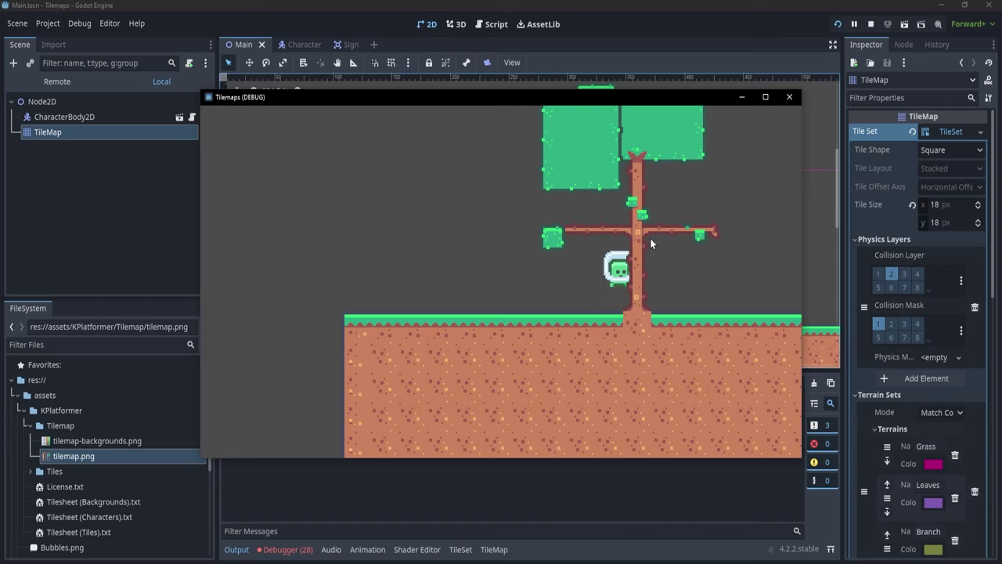
pyautogui.press('Left')
pyautogui.press('space')
pyautogui.press('Right')
pyautogui.press('Left')
pyautogui.press('Right')
pyautogui.press('space')
pyautogui.press('Left')
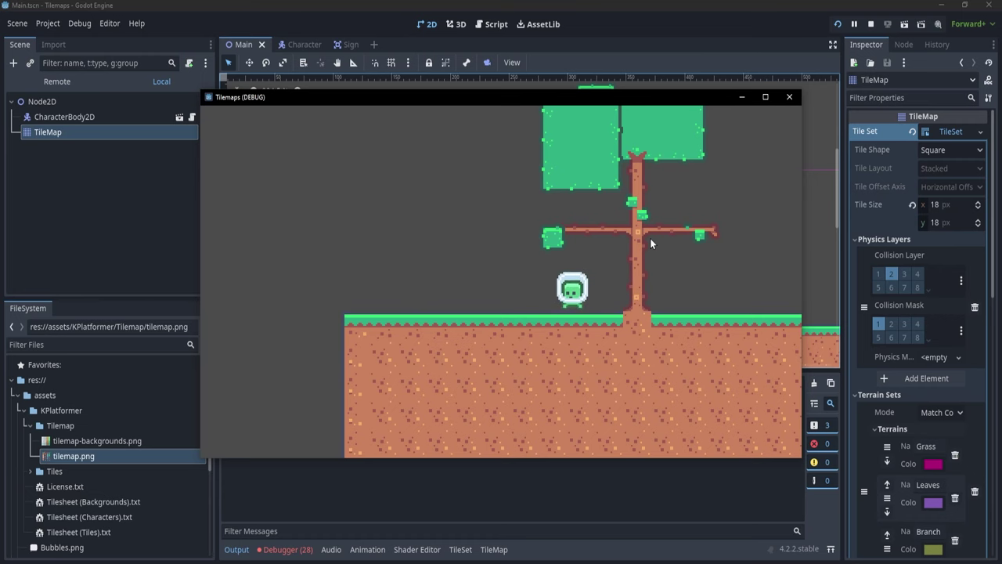
pyautogui.press('Right')
pyautogui.press('space')
pyautogui.press('Left')
pyautogui.press('F8')
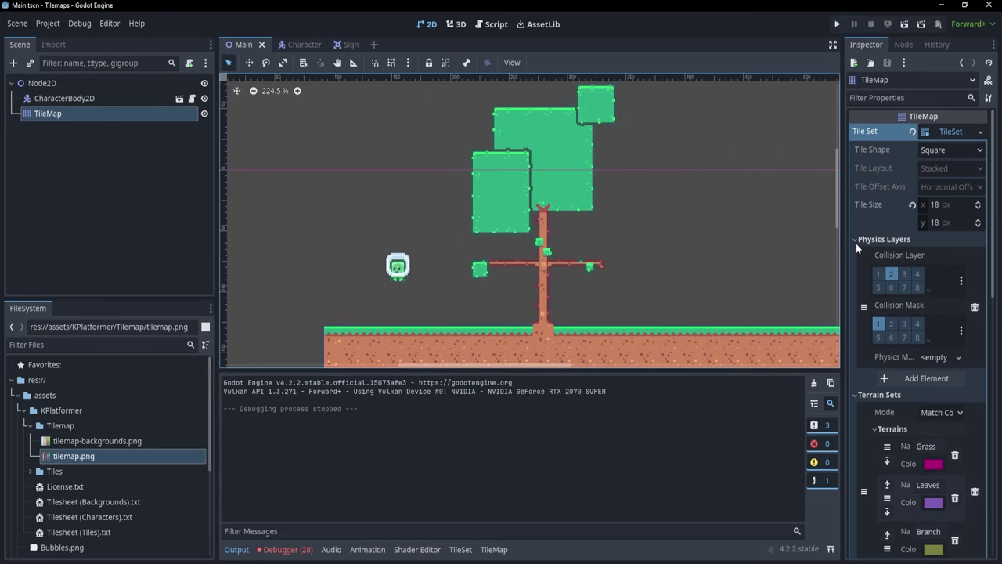
# Step: Collapse the tile set's Physics Layers and Terrain Sets sections and look into its Navigation Layers section
pyautogui.click(855, 241)
pyautogui.click(854, 252)
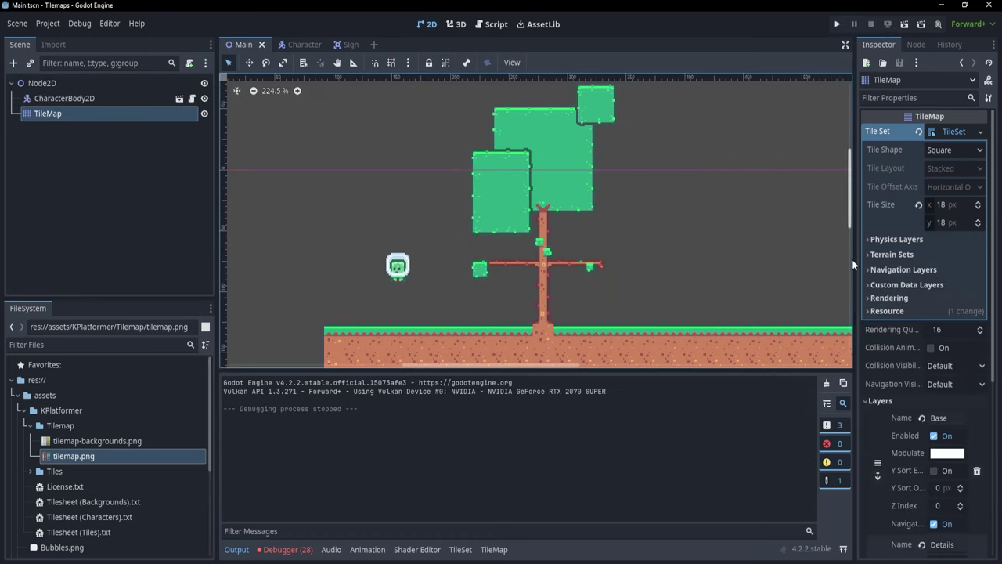
pyautogui.click(869, 269)
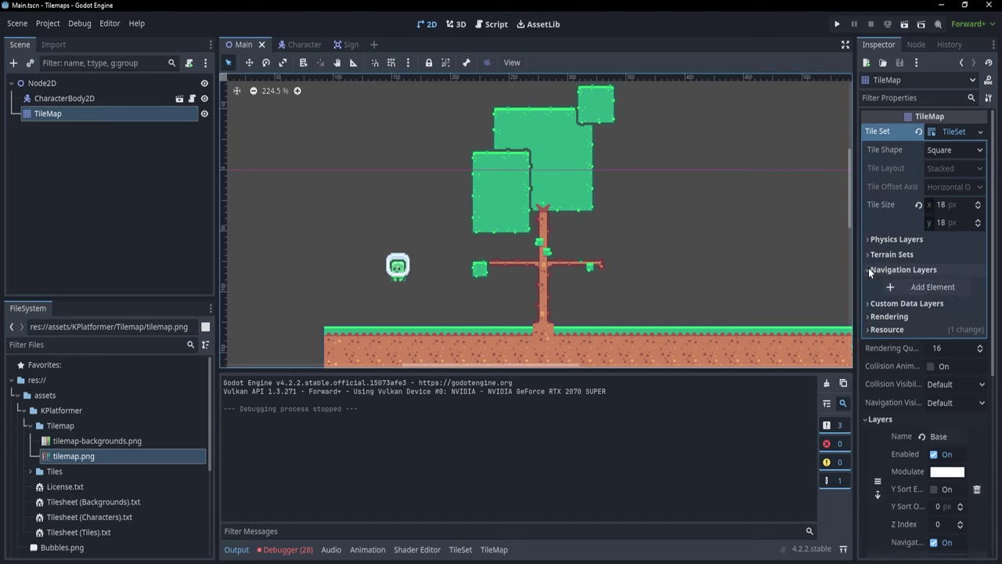
pyautogui.click(868, 271)
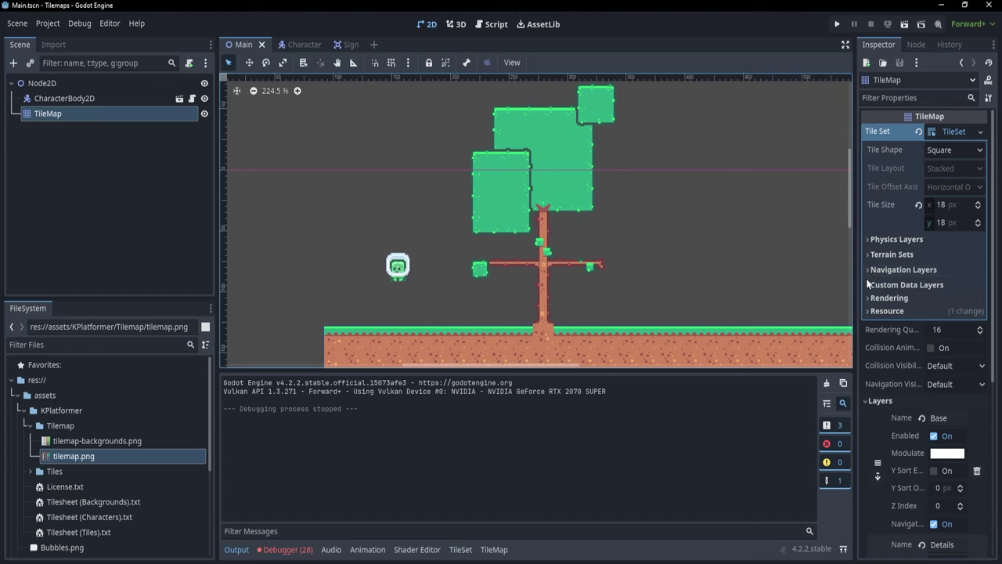
# Step: Add a custom data layer to the tile set, named some_property with type bool
pyautogui.click(865, 285)
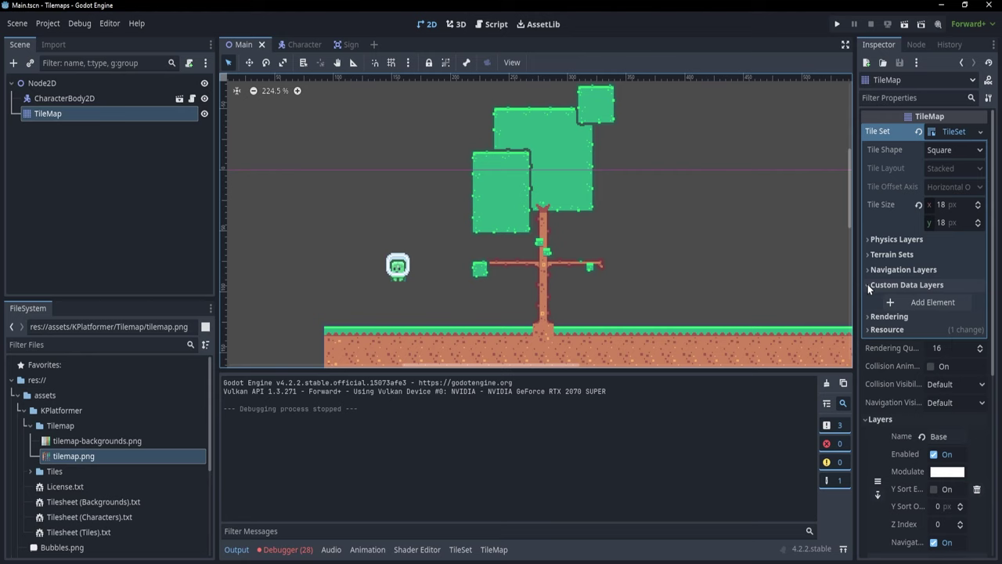
pyautogui.click(904, 301)
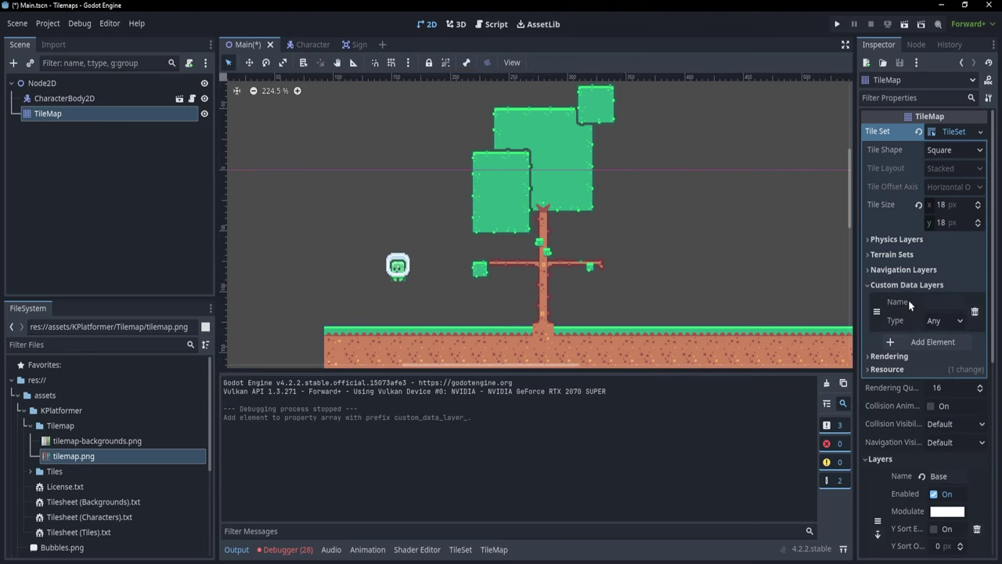
pyautogui.click(954, 303)
pyautogui.write('some_')
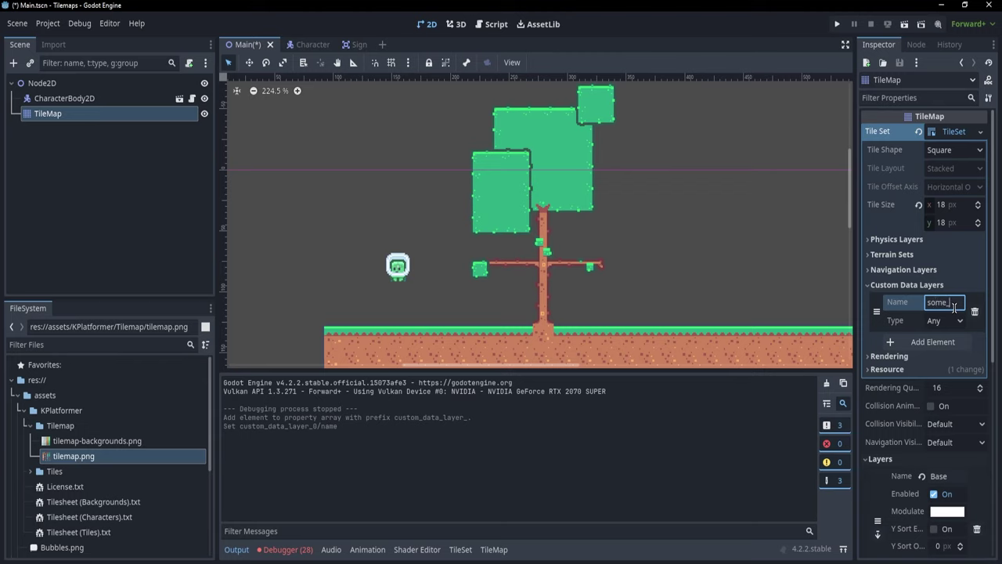
pyautogui.write('property')
pyautogui.click(945, 320)
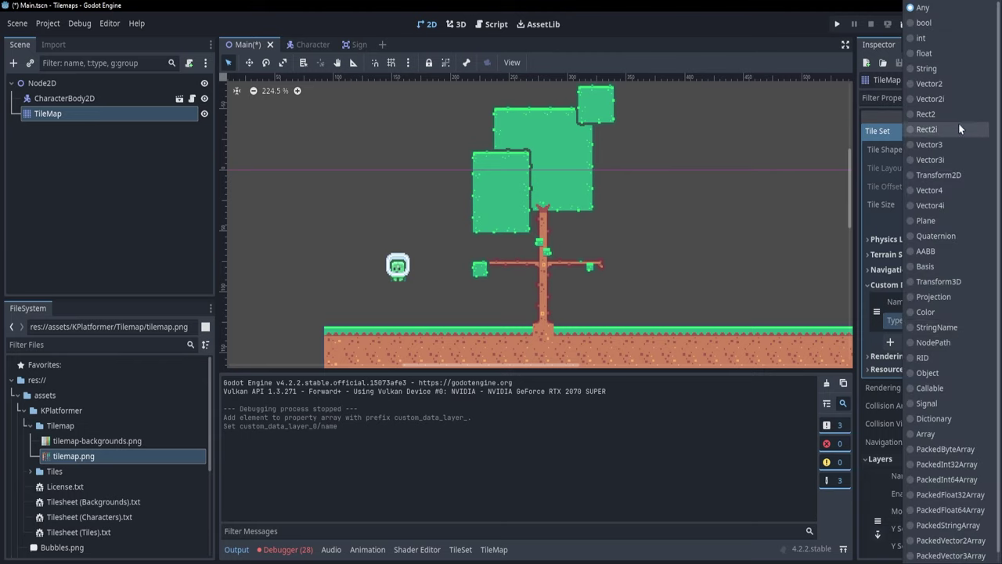
pyautogui.click(927, 22)
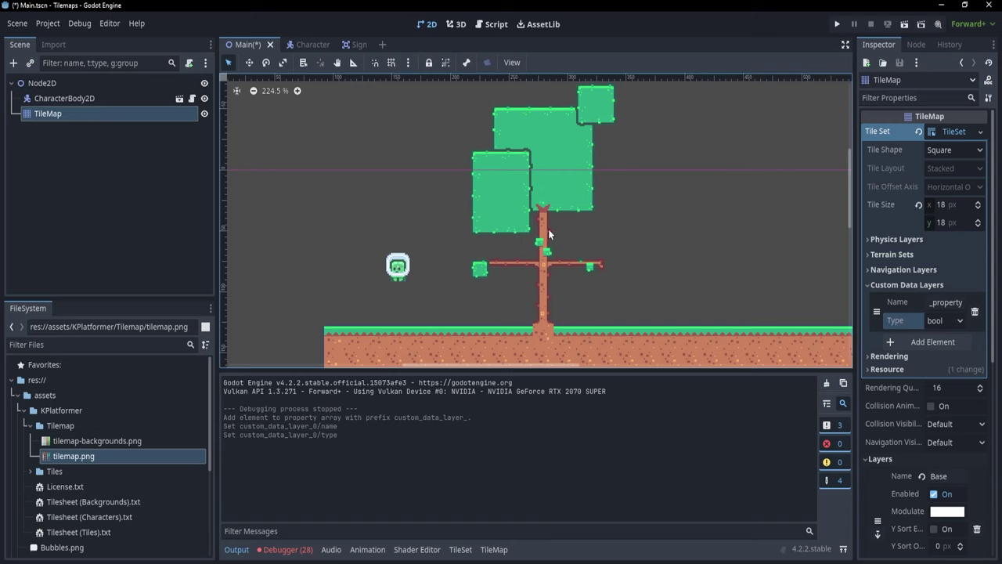
# Step: Examine the tile set's Rendering options, including Occlusion Layers, and collapse the section
pyautogui.click(888, 360)
pyautogui.click(904, 386)
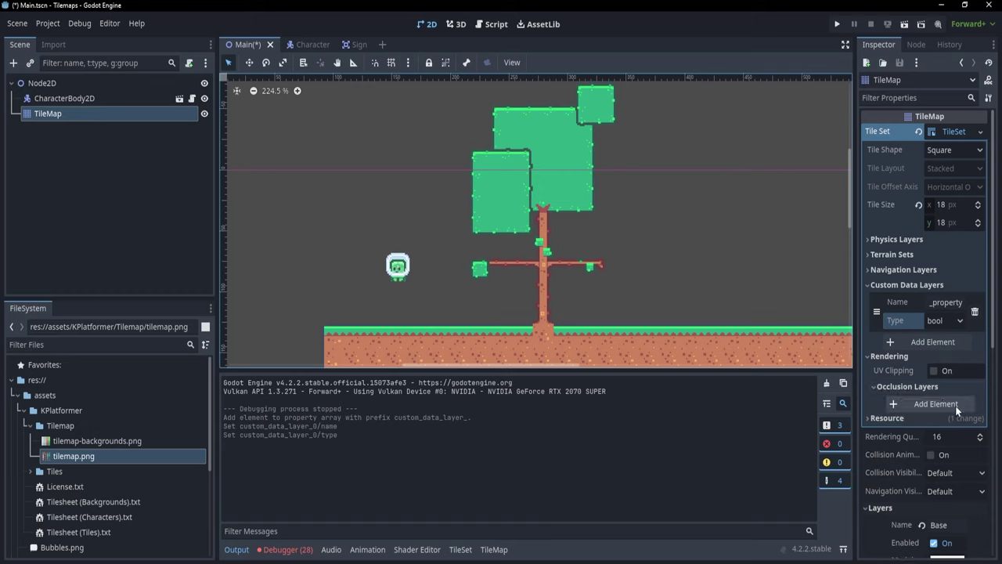
pyautogui.click(894, 387)
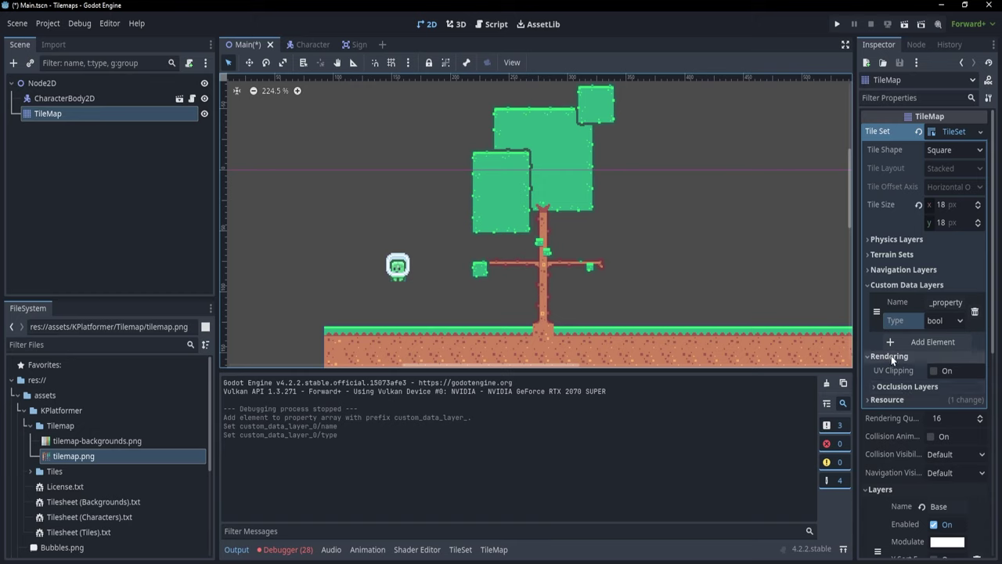
pyautogui.click(889, 358)
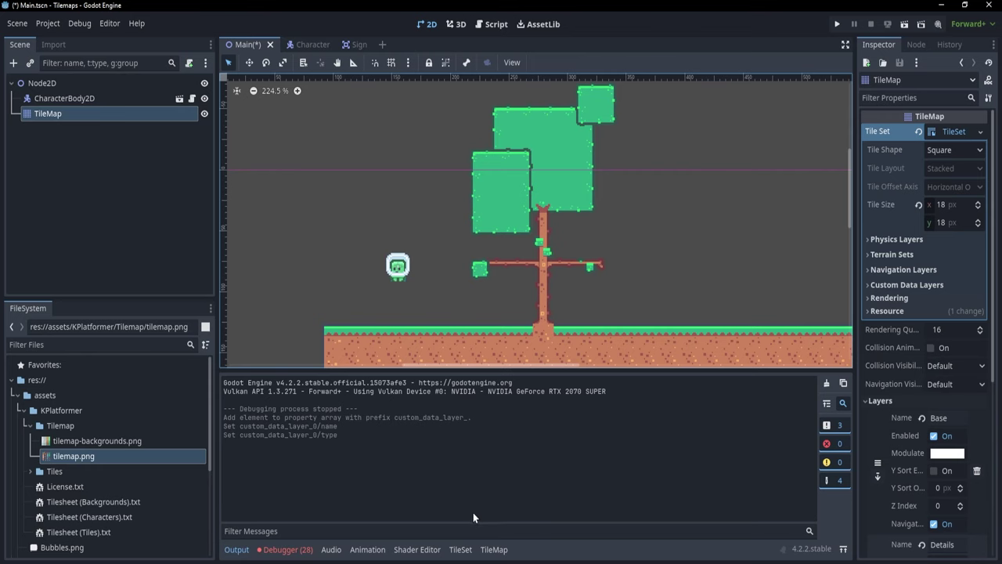
# Step: Create a scenes collection source in the tile set and add Sign.tscn to it as a scene tile
pyautogui.scroll(-2, 391, 348)
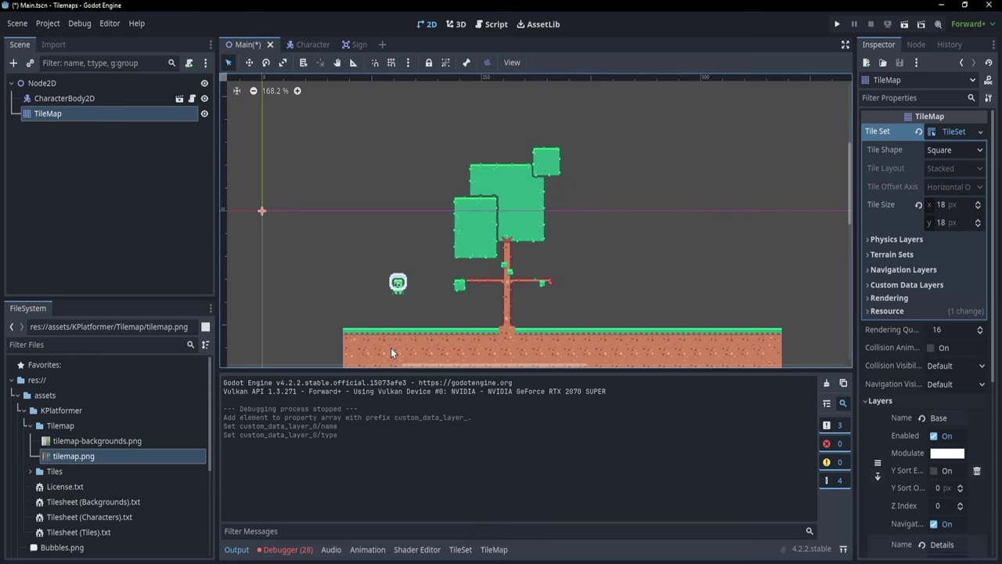
pyautogui.moveTo(391, 347); pyautogui.dragTo(398, 306, button='middle')
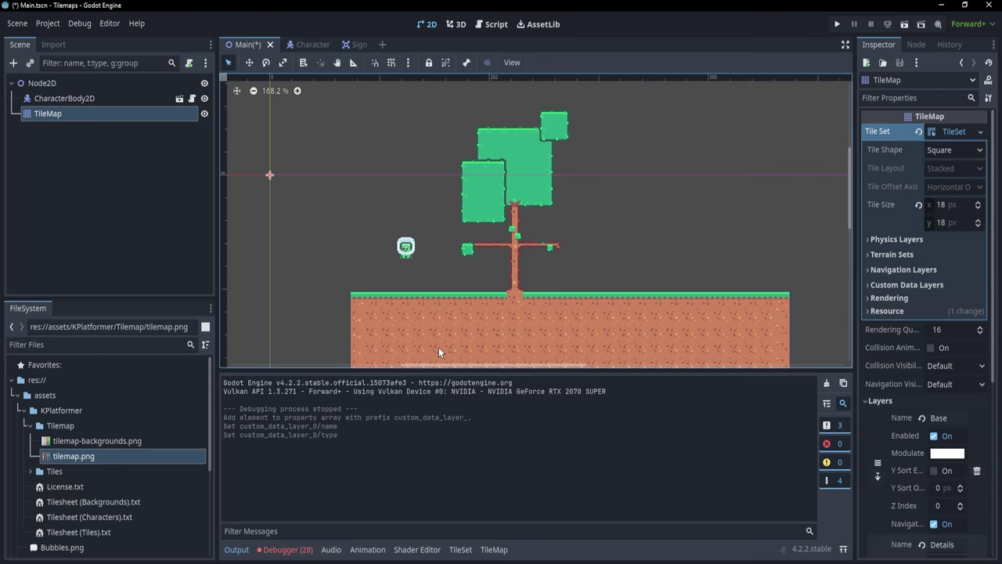
pyautogui.click(460, 550)
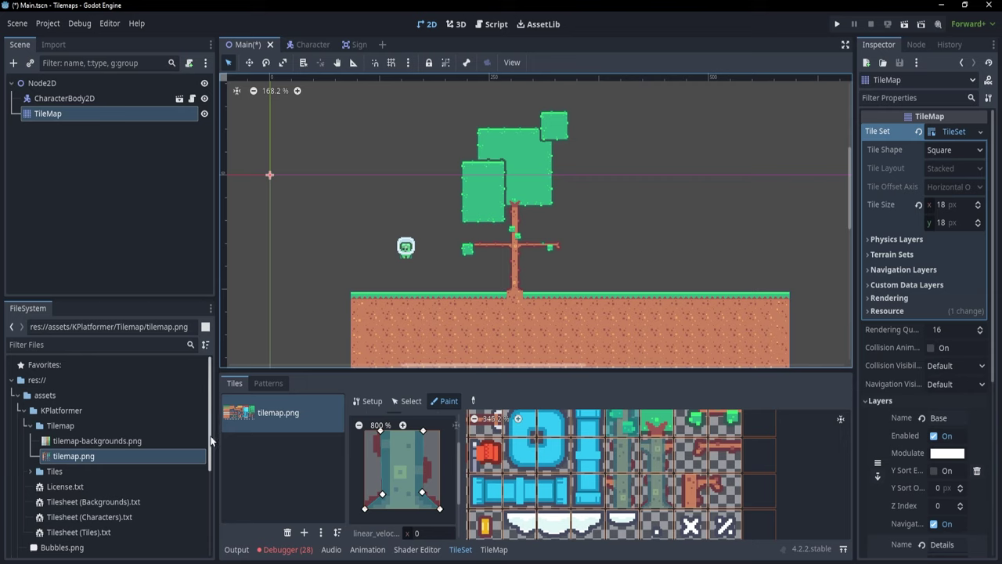
pyautogui.moveTo(210, 443); pyautogui.dragTo(179, 518)
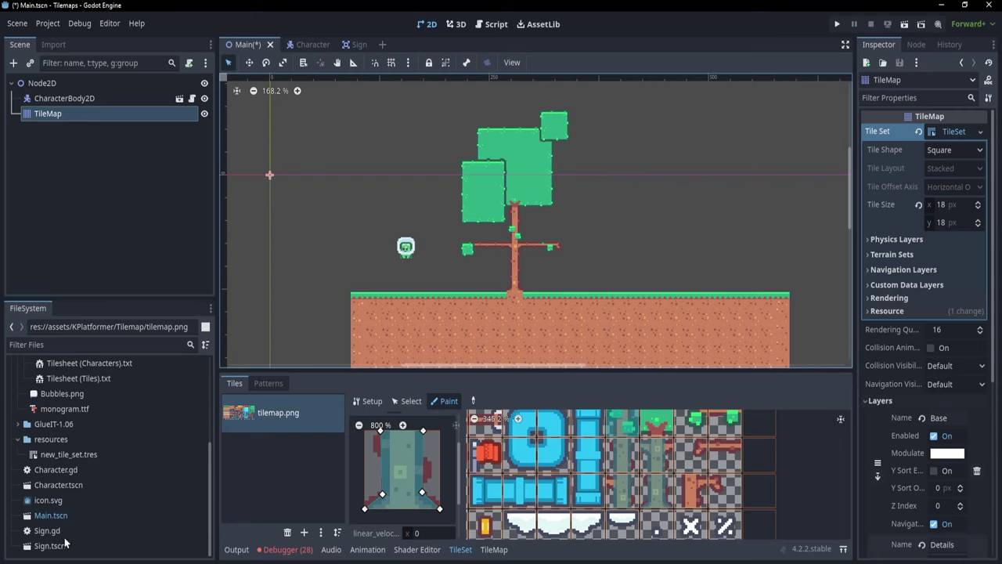
pyautogui.click(304, 532)
pyautogui.click(329, 555)
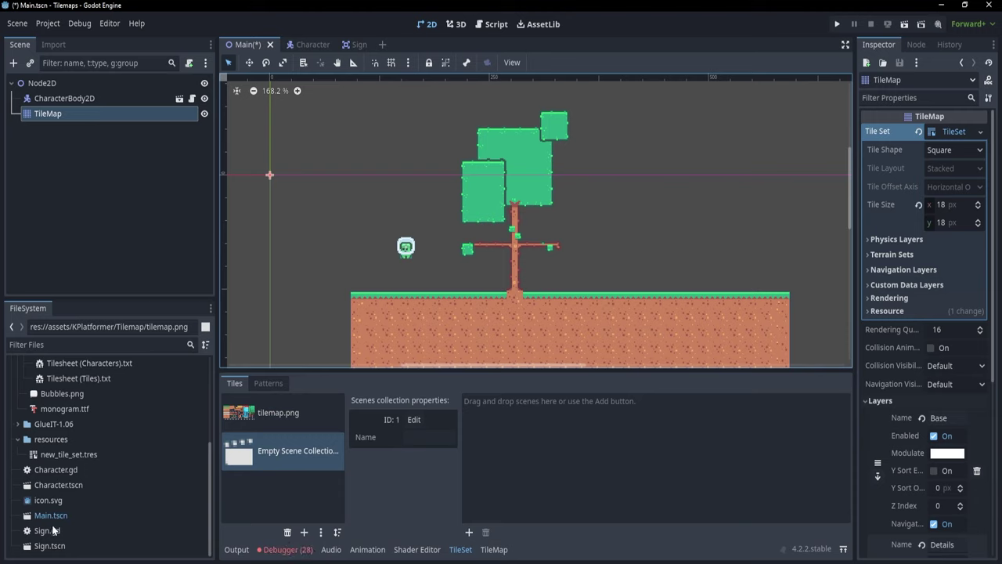
pyautogui.moveTo(49, 551); pyautogui.dragTo(499, 434)
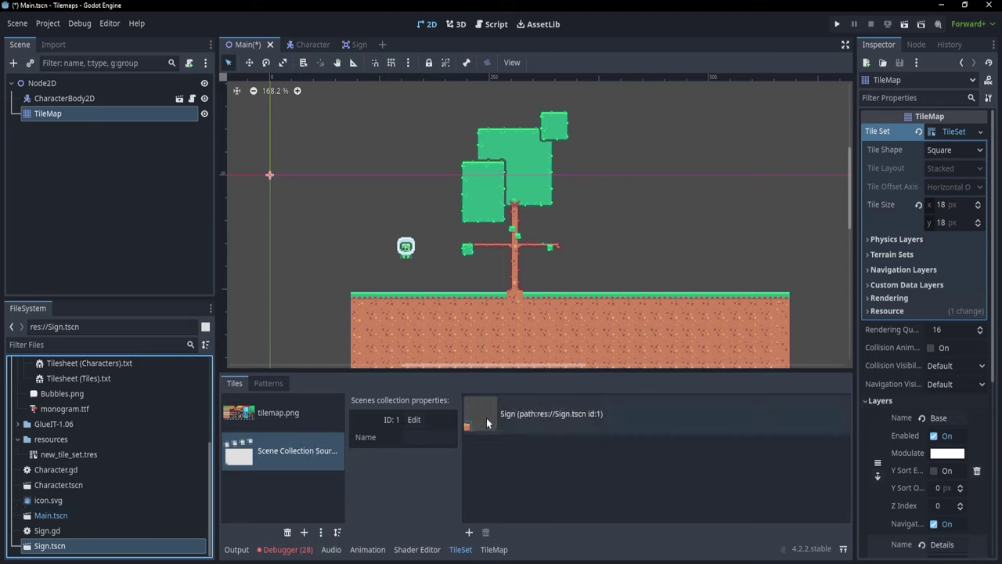
pyautogui.click(486, 418)
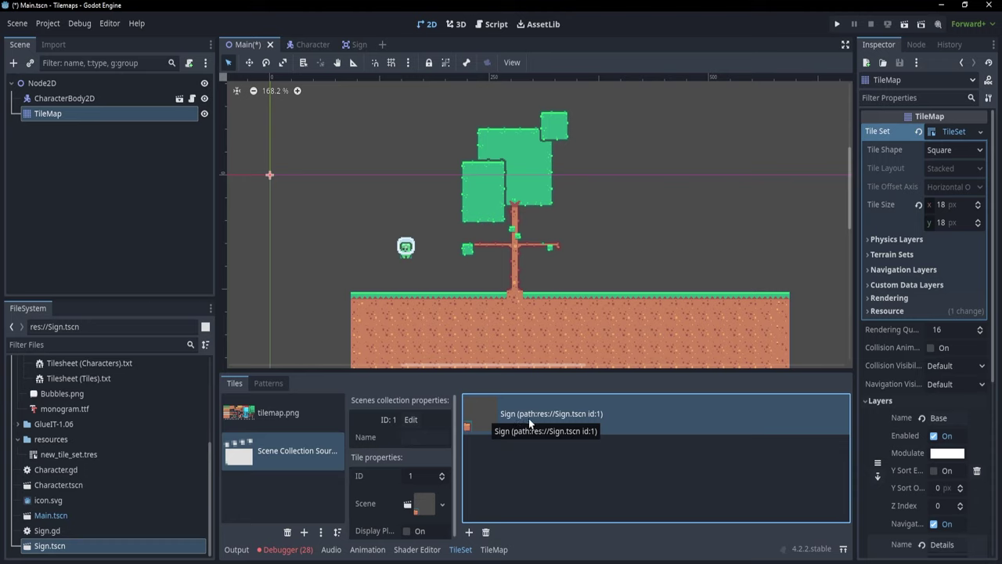
# Step: Place one Sign scene tile on the Base layer, standing on the grass between the character and the tree
pyautogui.click(493, 549)
pyautogui.click(234, 384)
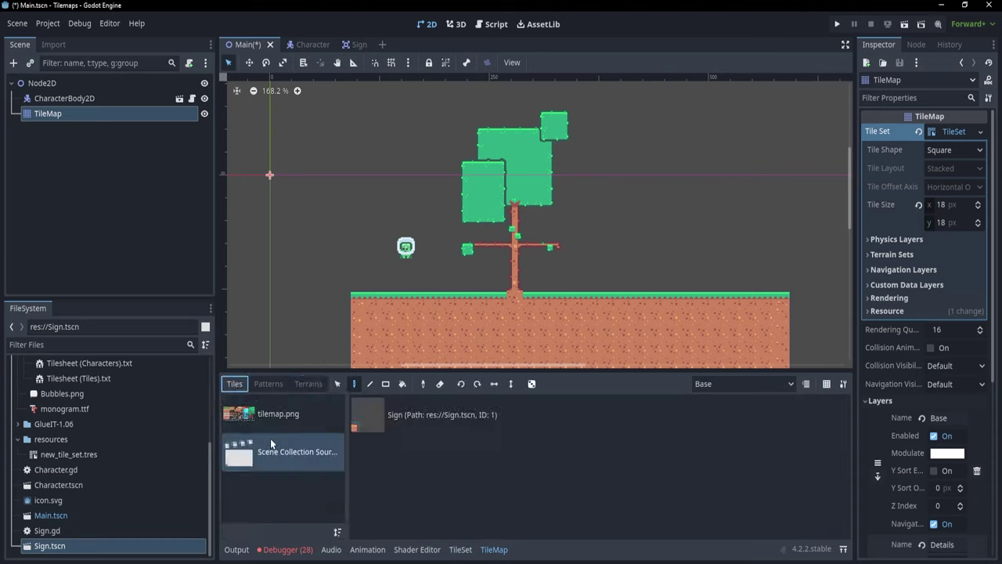
pyautogui.click(281, 454)
pyautogui.click(383, 414)
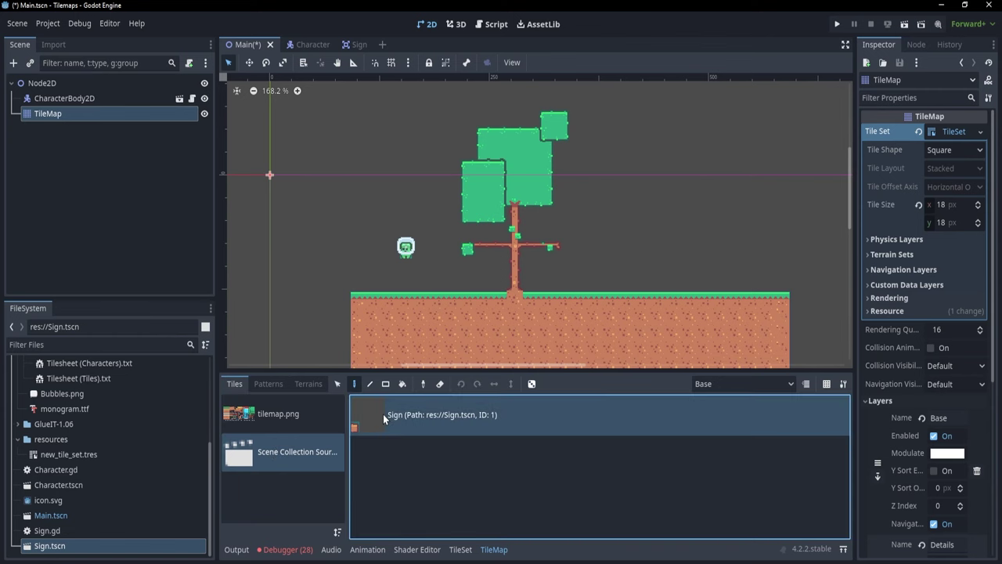
pyautogui.scroll(3, 442, 291)
pyautogui.click(453, 281)
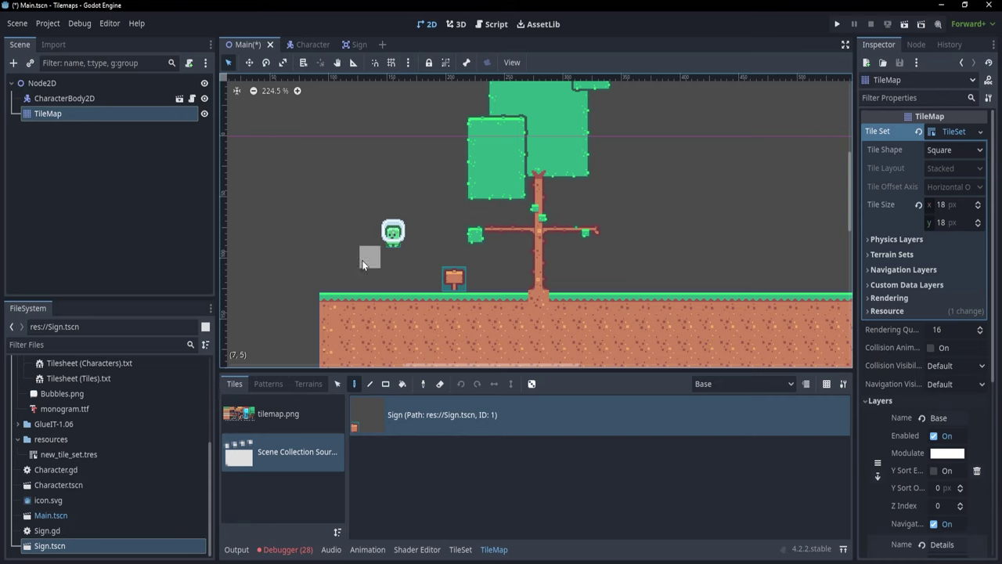
# Step: Run the project, walk the character back and forth past the sign to test its speech bubble, and stop the game
pyautogui.press('F5')
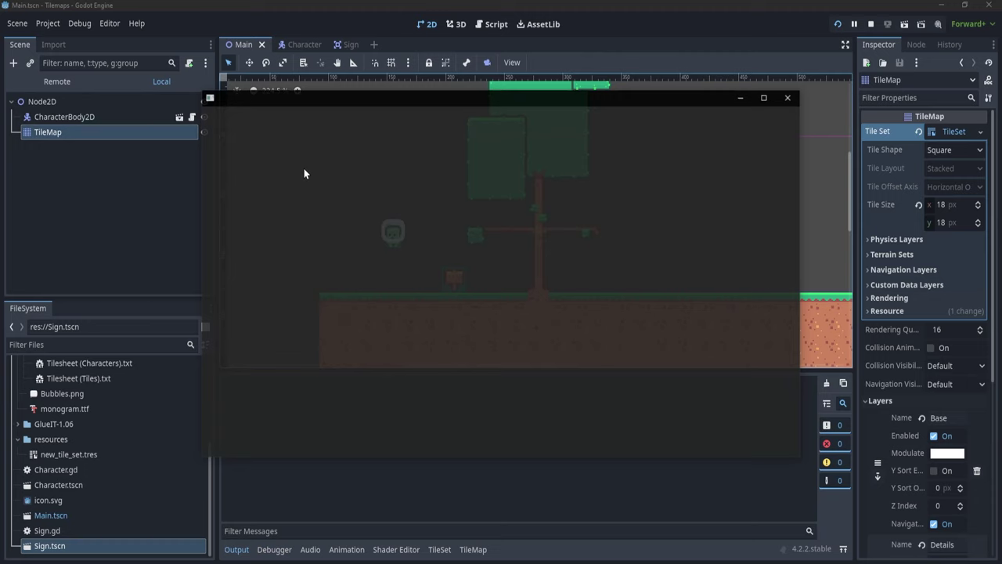
pyautogui.press('Right')
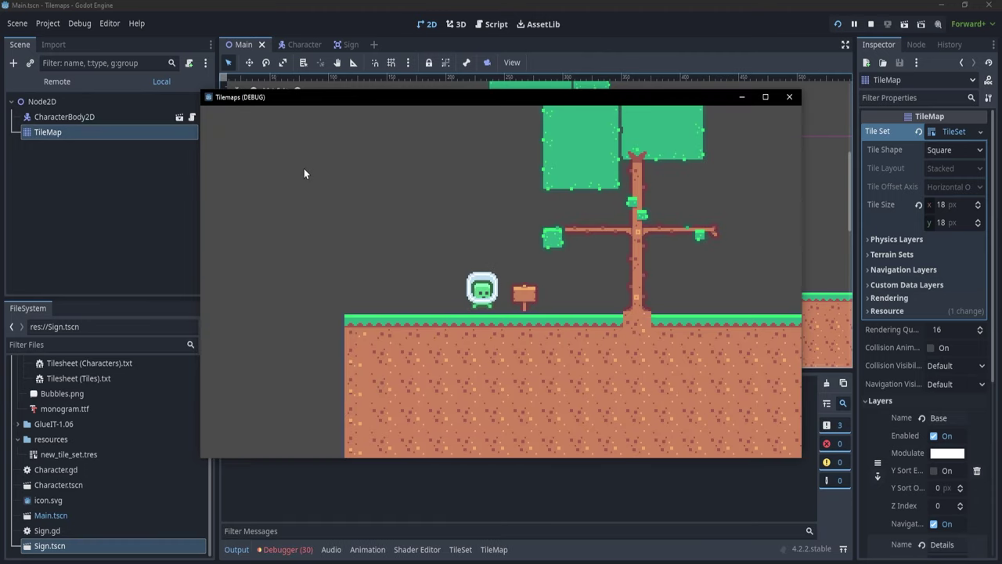
pyautogui.press('Left')
pyautogui.press('Right')
pyautogui.press('Left')
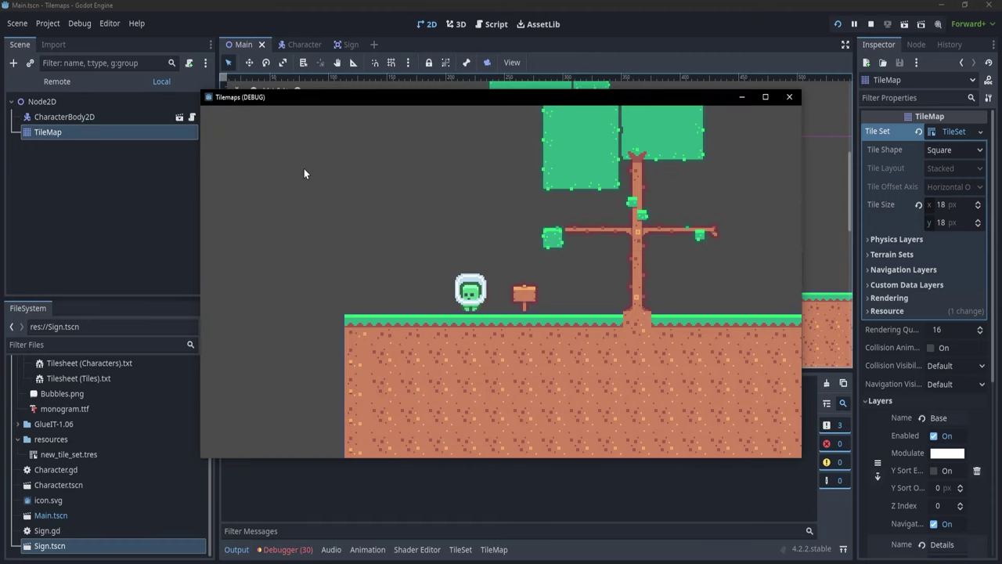
pyautogui.press('Right')
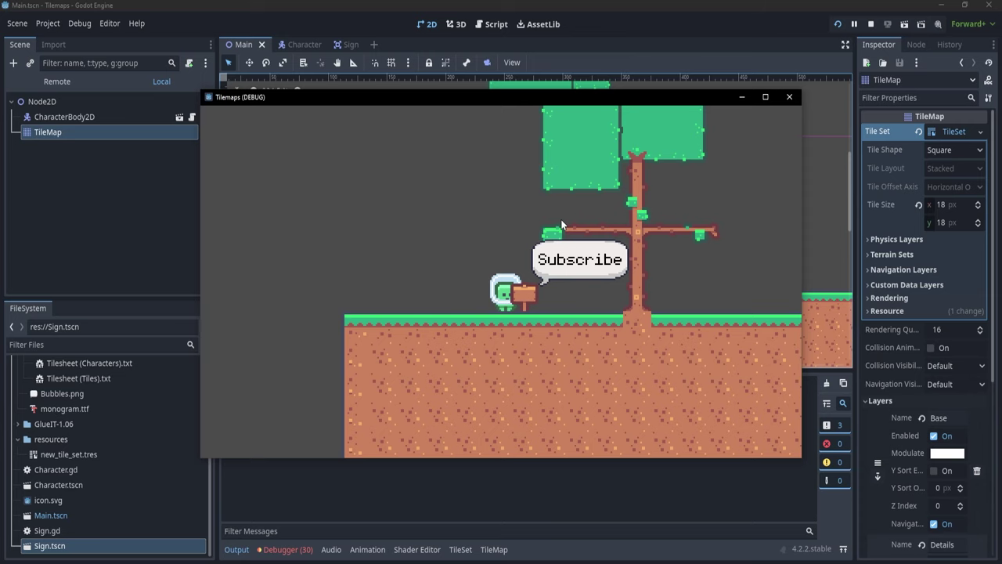
pyautogui.press('Right')
pyautogui.press('Left')
pyautogui.press('Right')
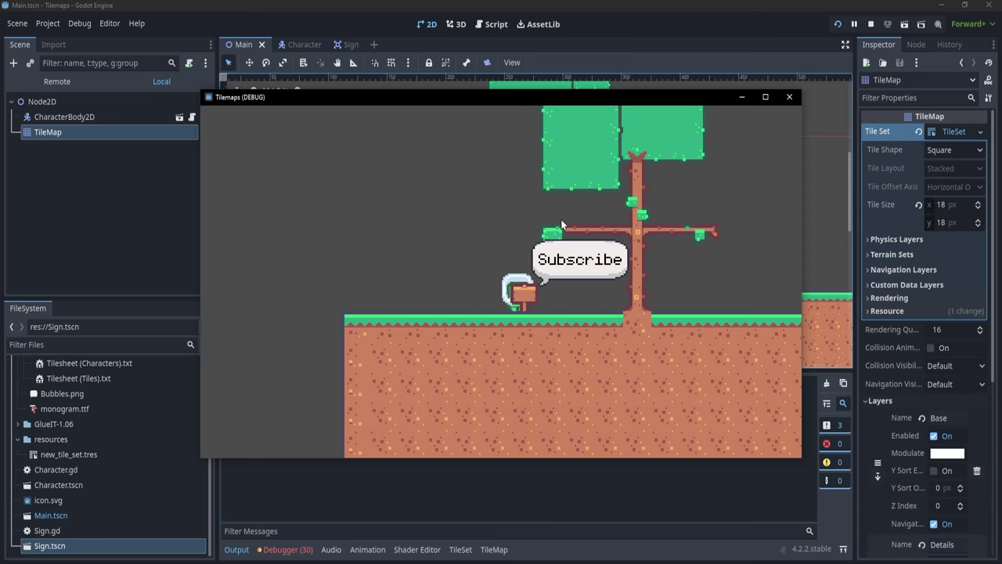
pyautogui.press('Left')
pyautogui.press('F8')
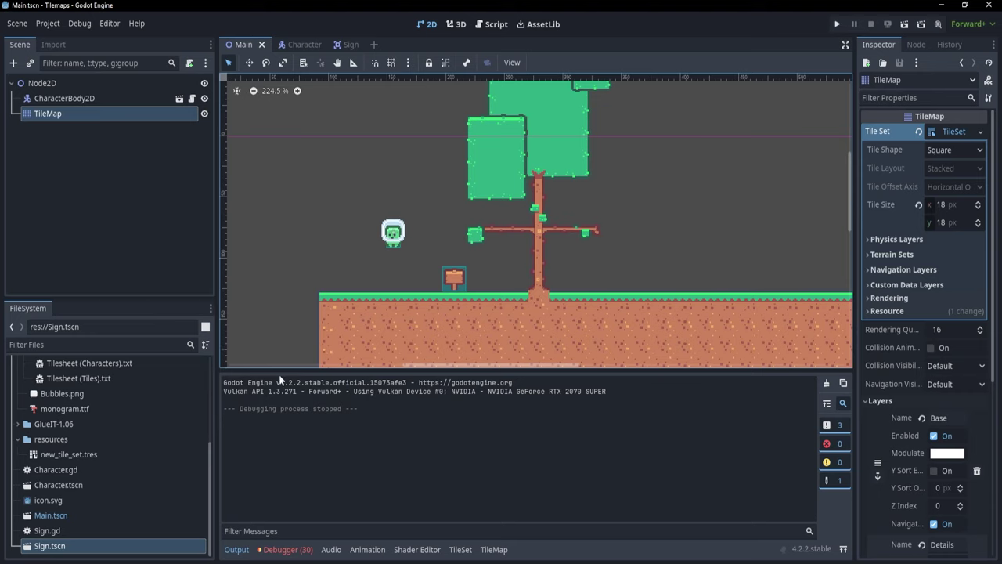
# Step: Place four more Sign scene tiles on the grass, three on the far side of the existing sign and one between it and the tree
pyautogui.click(44, 113)
pyautogui.click(53, 114)
pyautogui.click(494, 549)
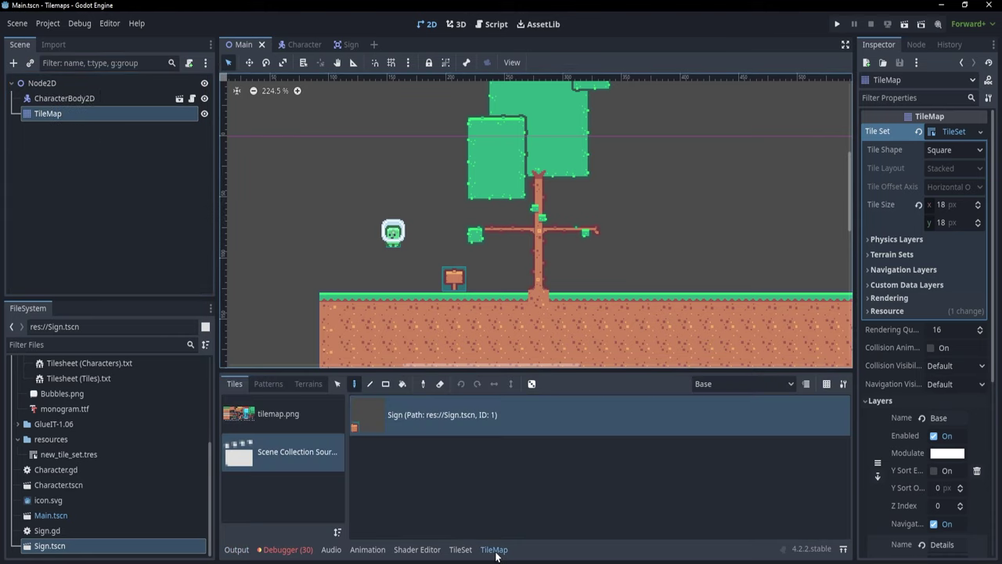
pyautogui.click(351, 280)
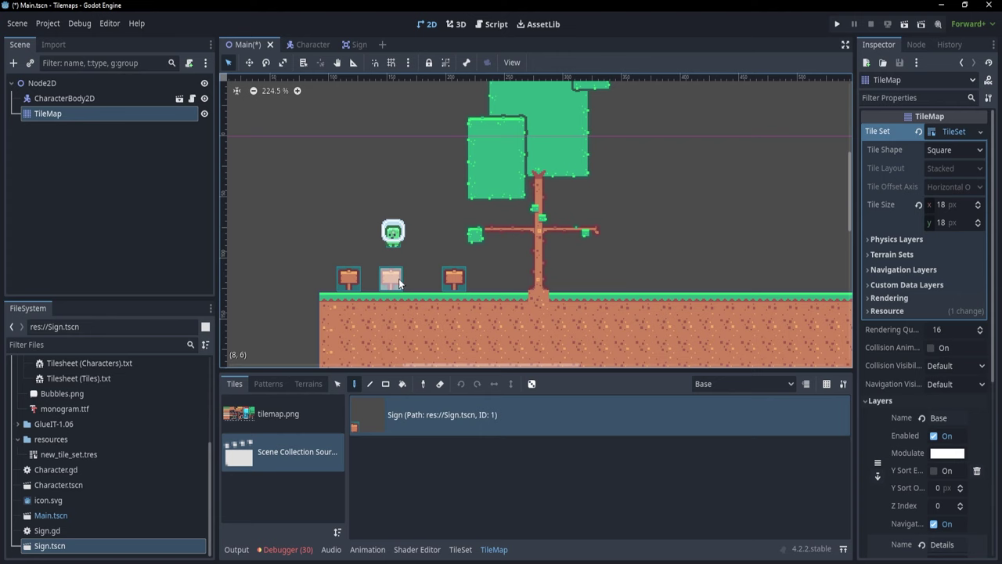
pyautogui.moveTo(396, 282); pyautogui.dragTo(412, 281)
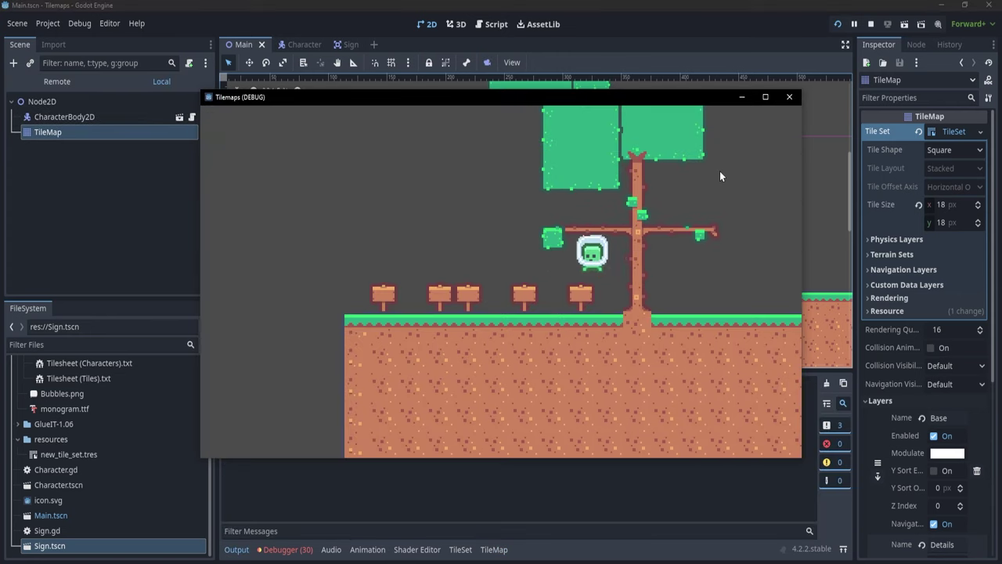
# Step: Playtest the project by walking and jumping the character past all five signs to check each speech bubble
pyautogui.press('Left')
pyautogui.press('space')
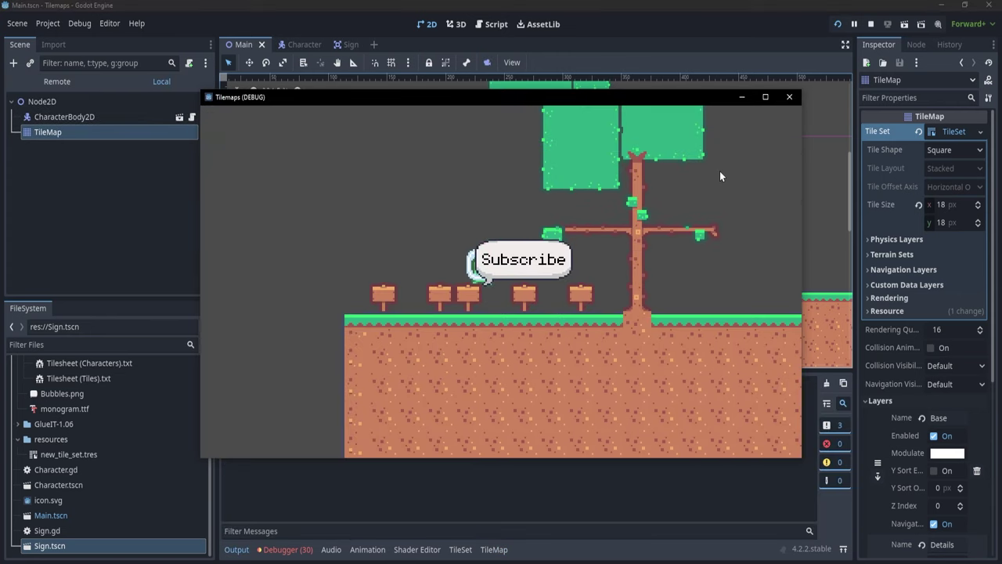
pyautogui.press('Right')
pyautogui.press('space')
pyautogui.press('Left')
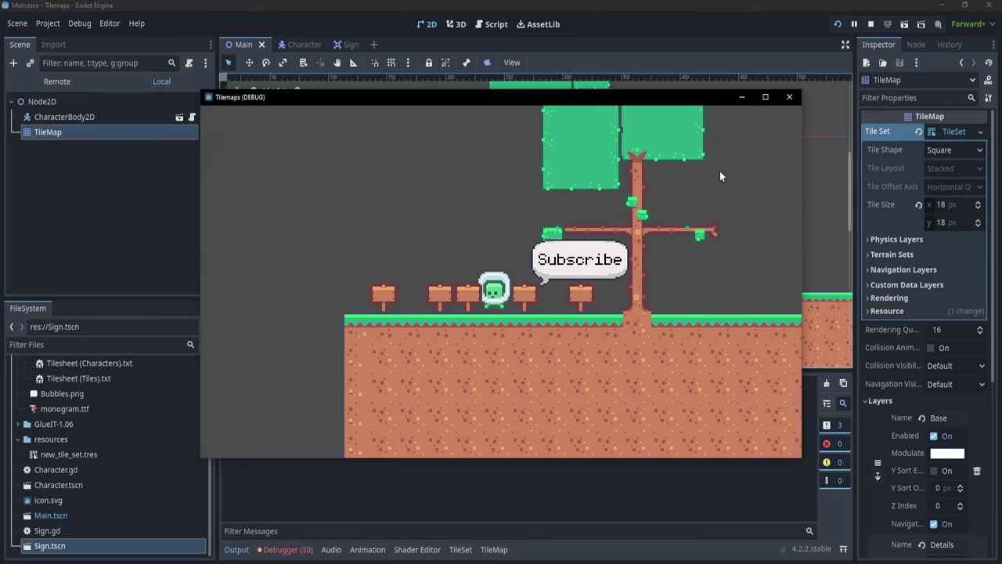
pyautogui.press('space')
pyautogui.press('Right')
pyautogui.press('Right')
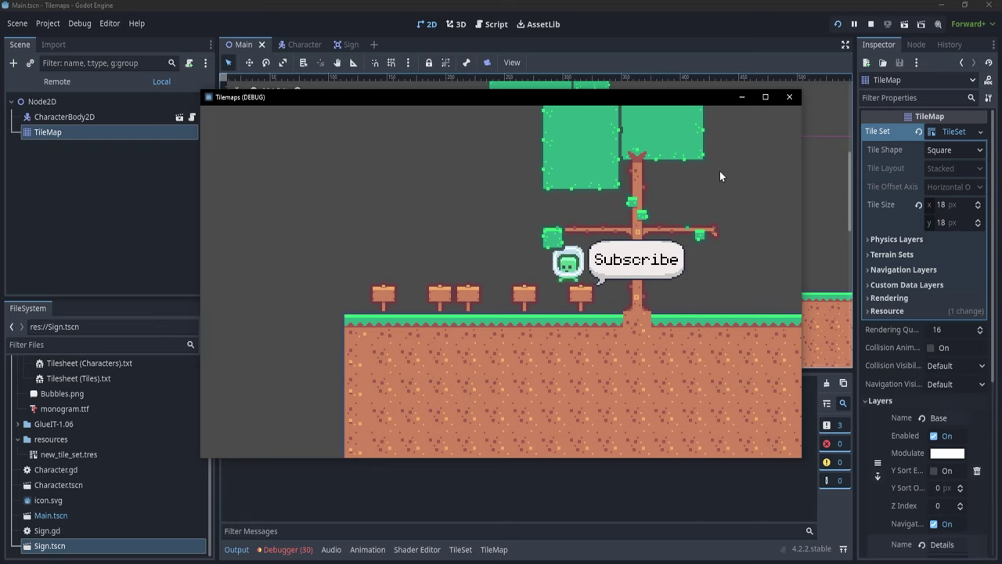
pyautogui.press('Left')
pyautogui.press('Right')
pyautogui.press('Right')
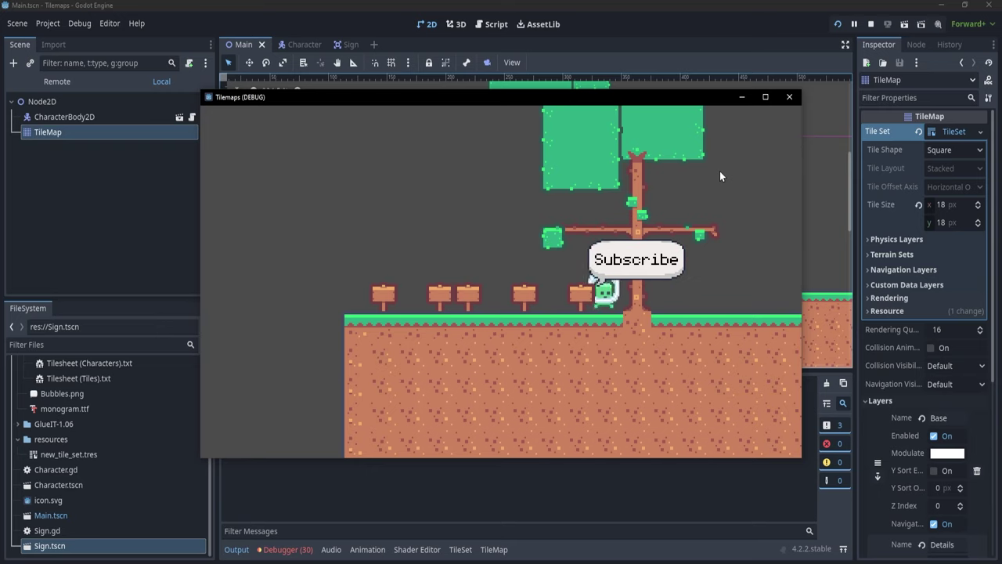
pyautogui.press('Left')
pyautogui.press('space')
pyautogui.press('Right')
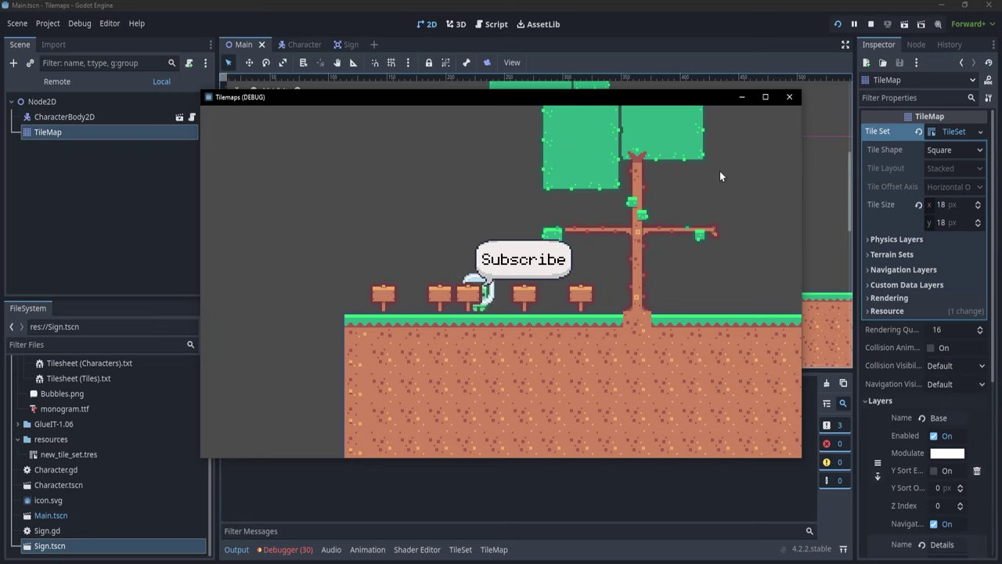
pyautogui.press('Left')
pyautogui.press('space')
pyautogui.press('Right')
pyautogui.press('space')
pyautogui.press('Right')
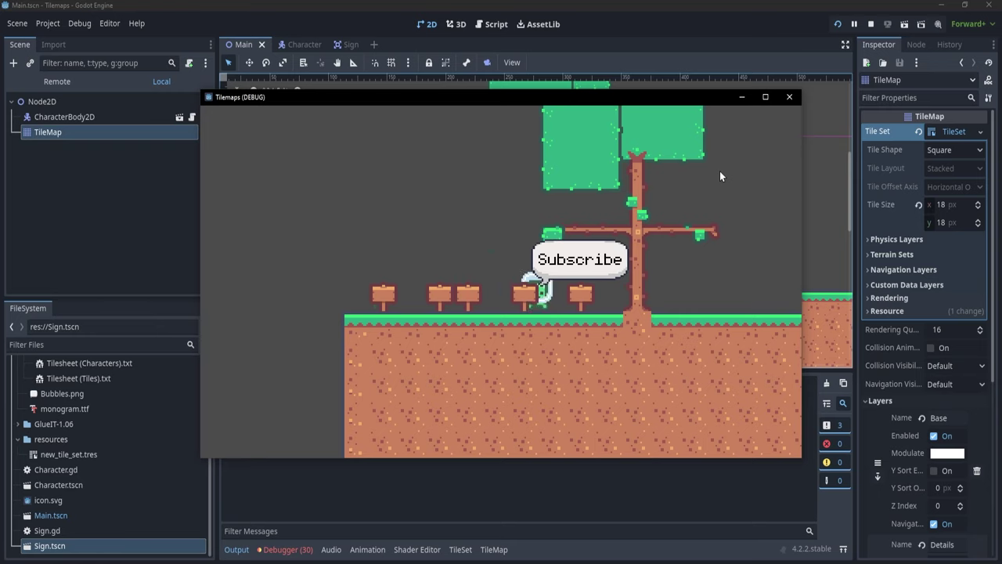
pyautogui.press('Left')
pyautogui.press('space')
pyautogui.press('Left')
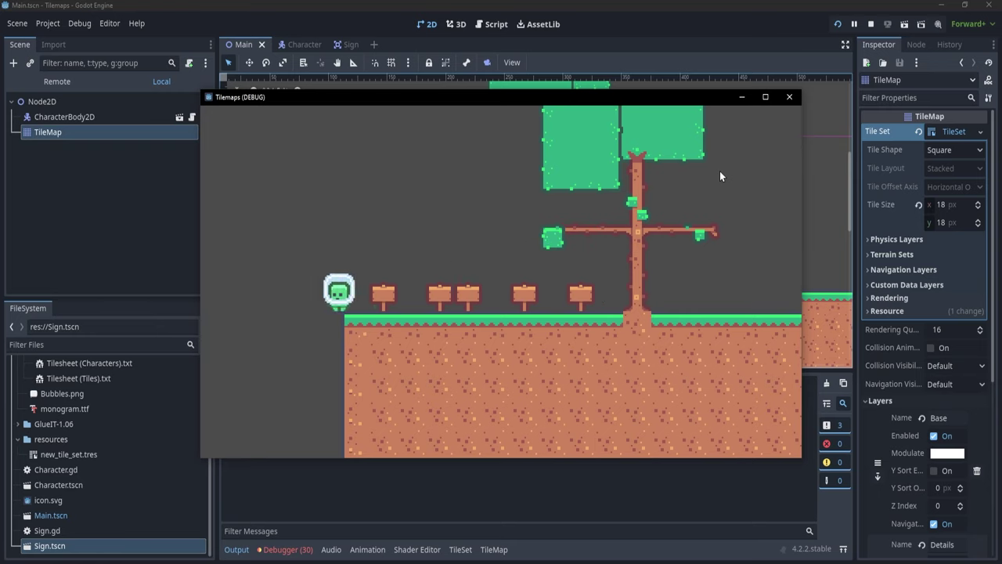